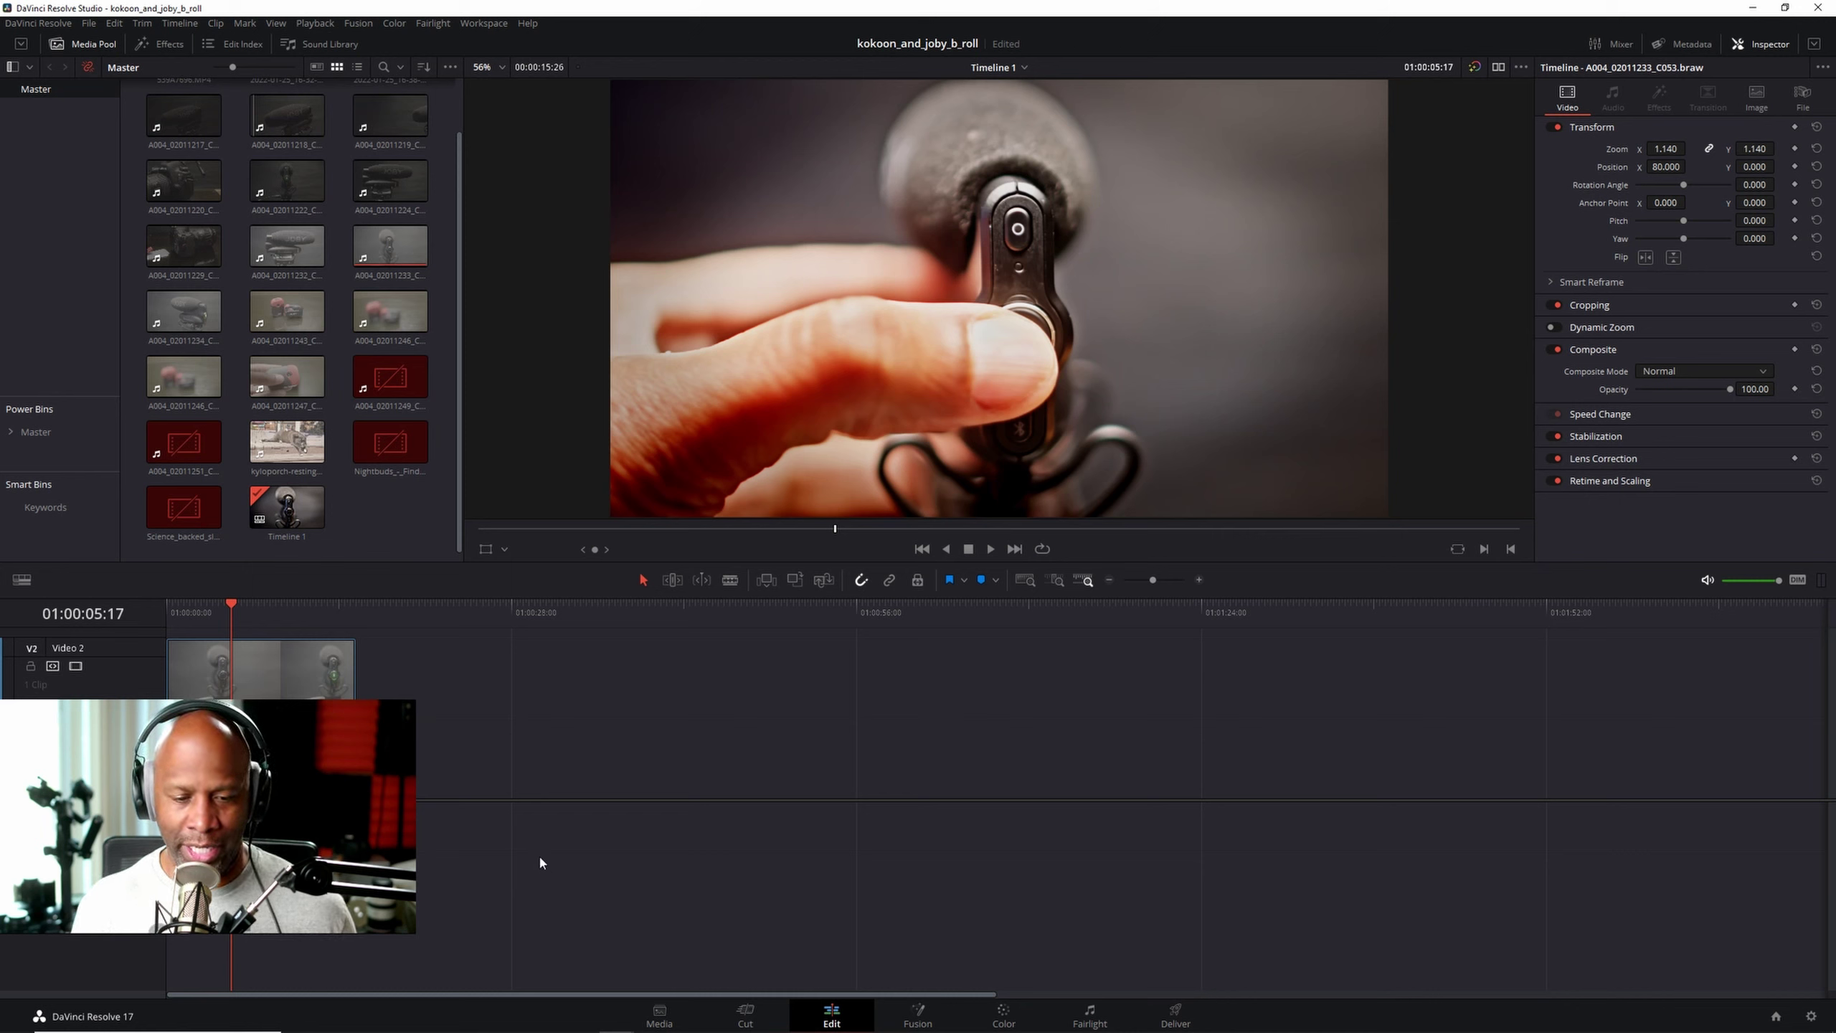
Step: Pan along Timeline 1 beyond the end of the microphone clip and return to the timeline's start
key(ctrl)
key(ctrl)
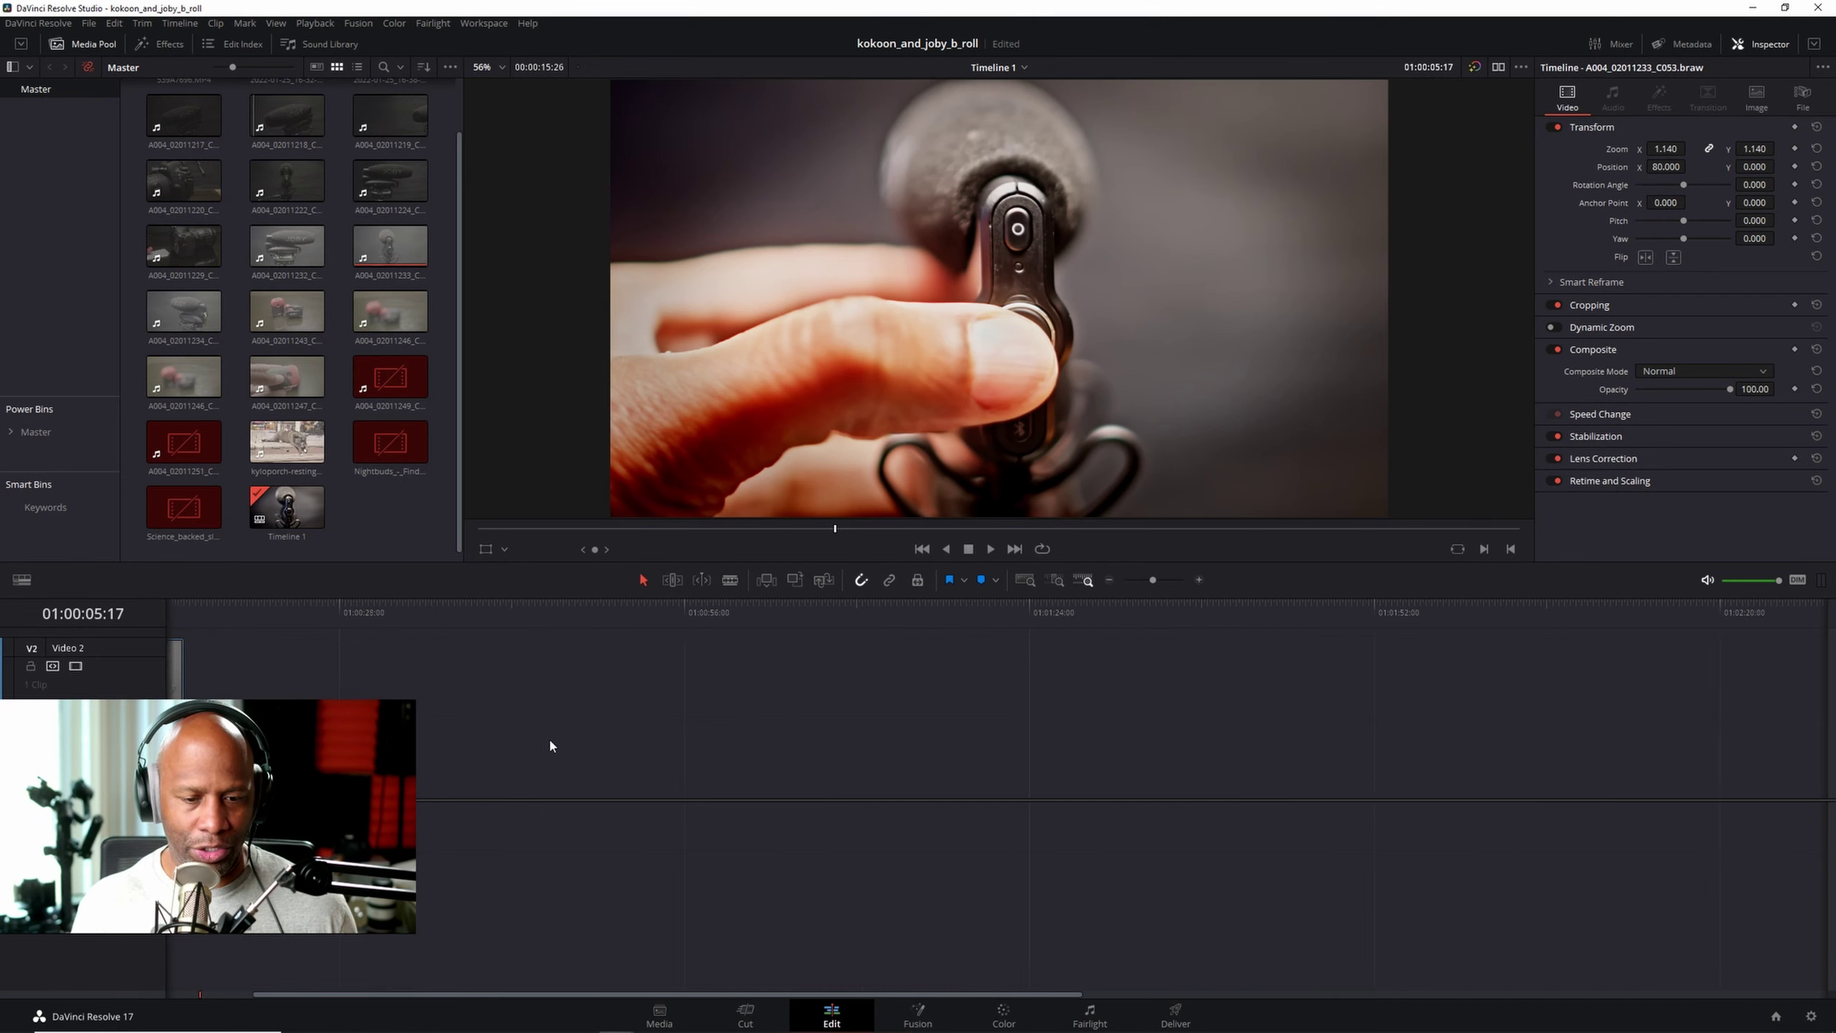
scroll(552, 741, right, 8)
scroll(551, 741, left, 8)
scroll(551, 741, right, 7)
scroll(553, 741, left, 4)
scroll(553, 740, right, 4)
scroll(554, 738, left, 4)
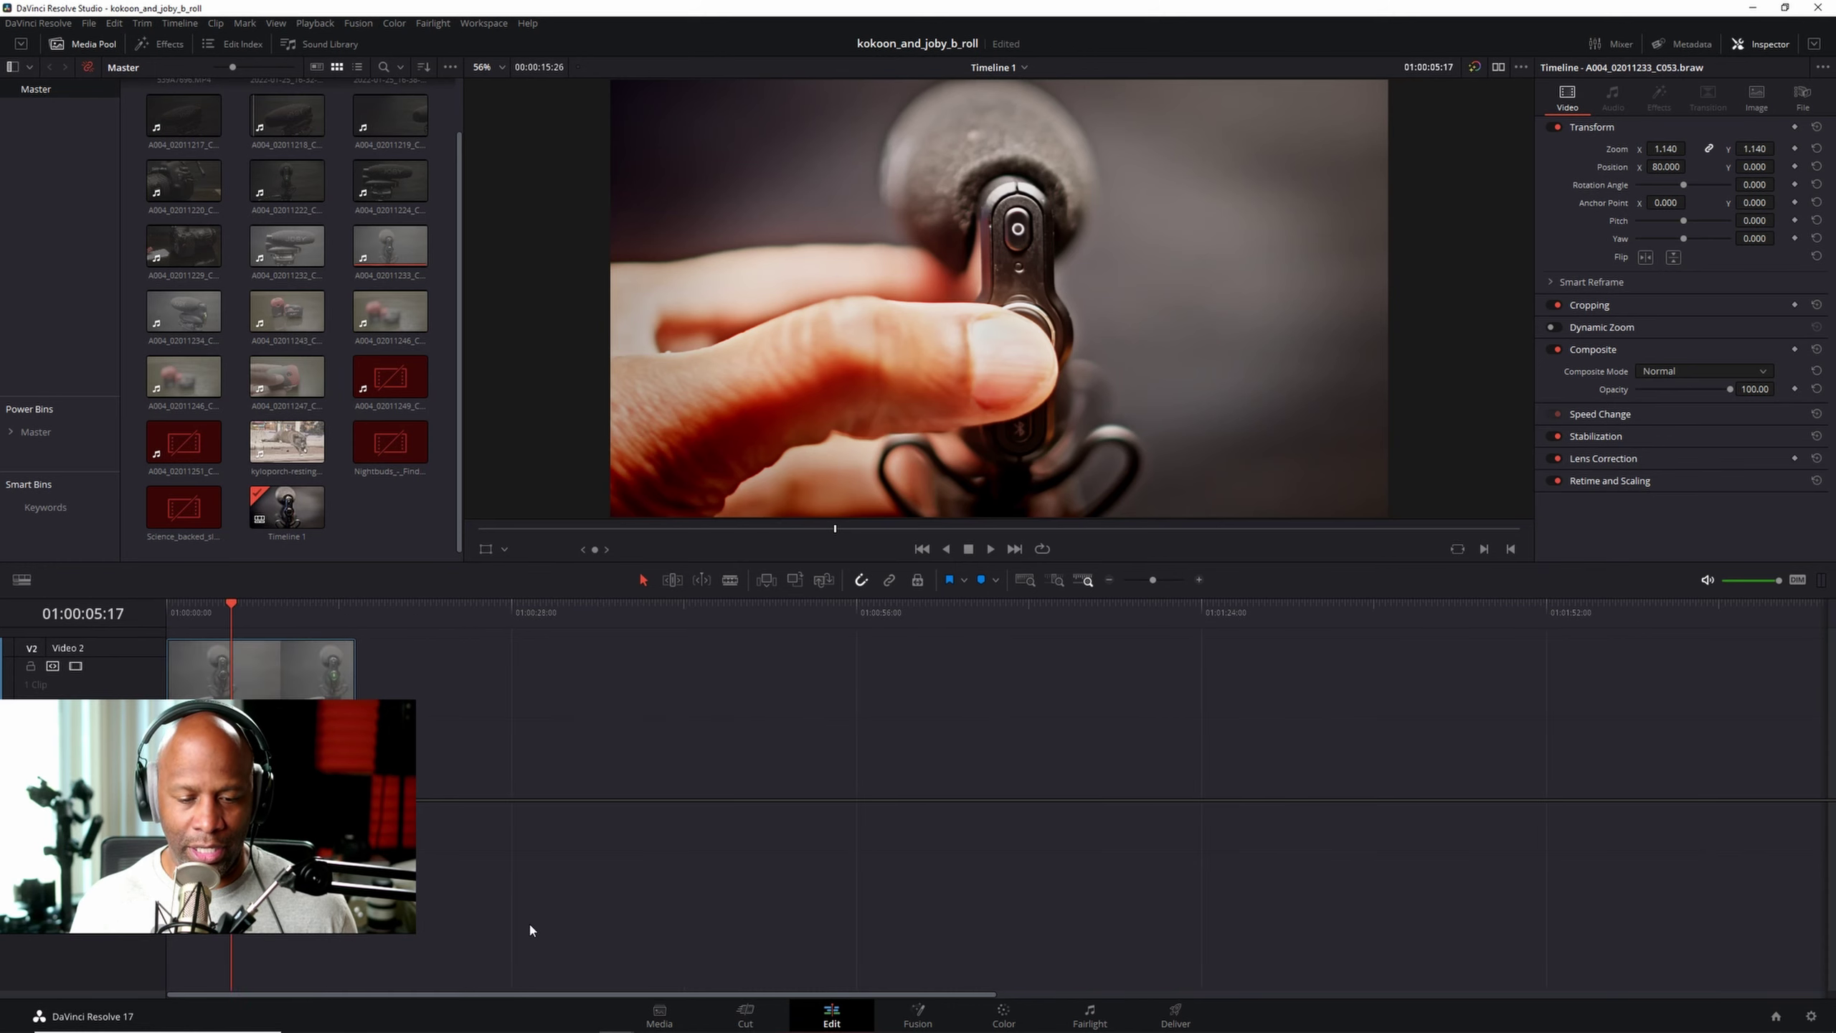
drag(489, 995, 608, 997)
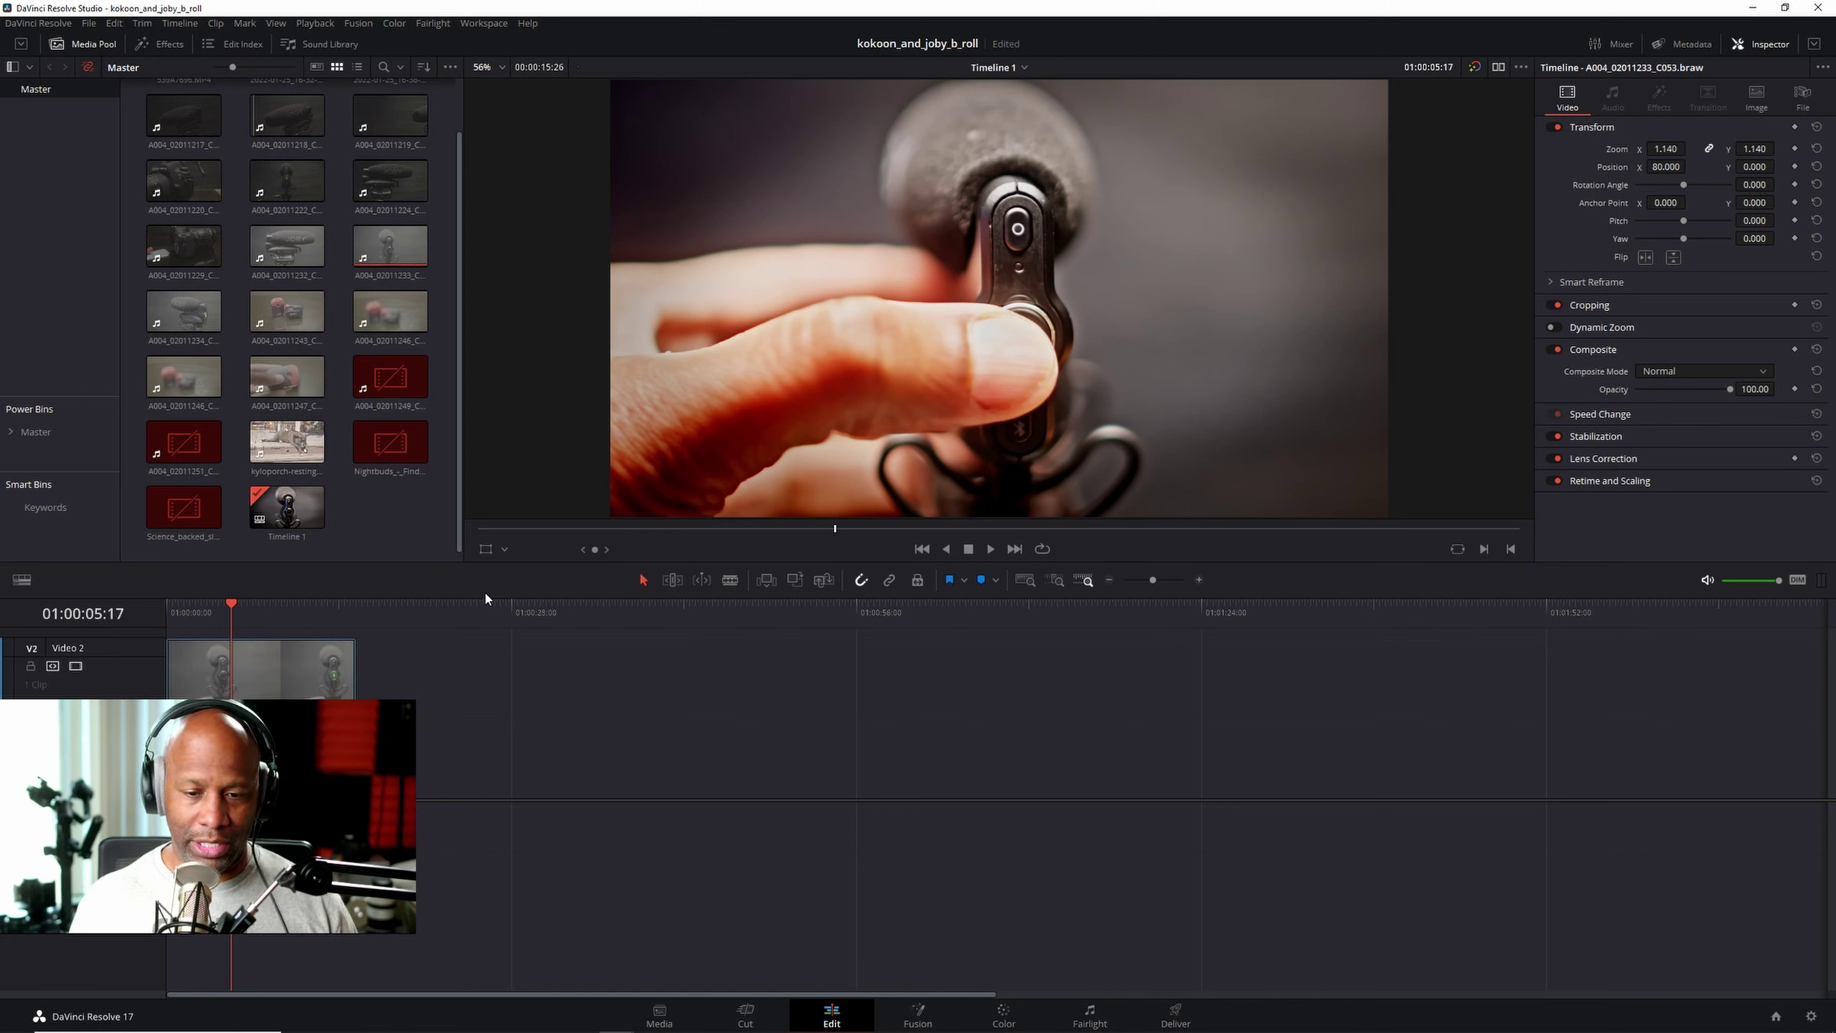
Step: Adjust the timeline zoom in and out until the microphone clip on Video 2 fills the timeline's width
key(ctrl)
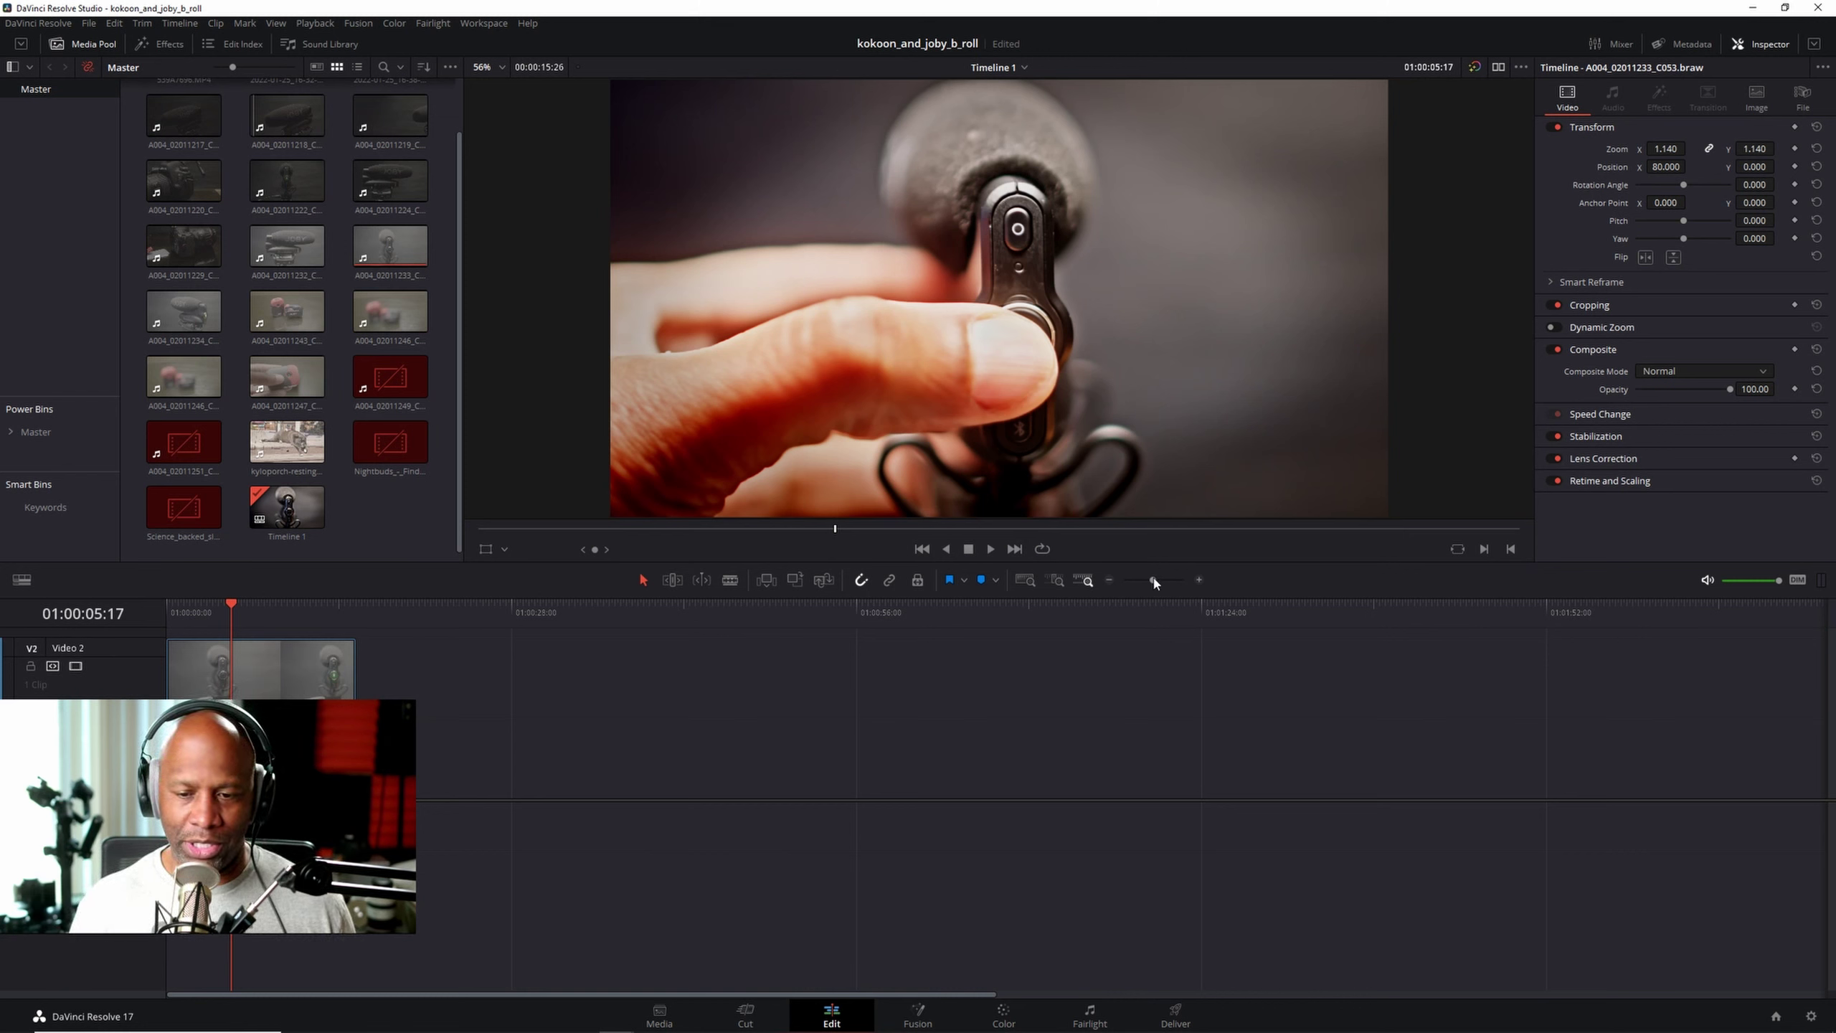
click(1199, 579)
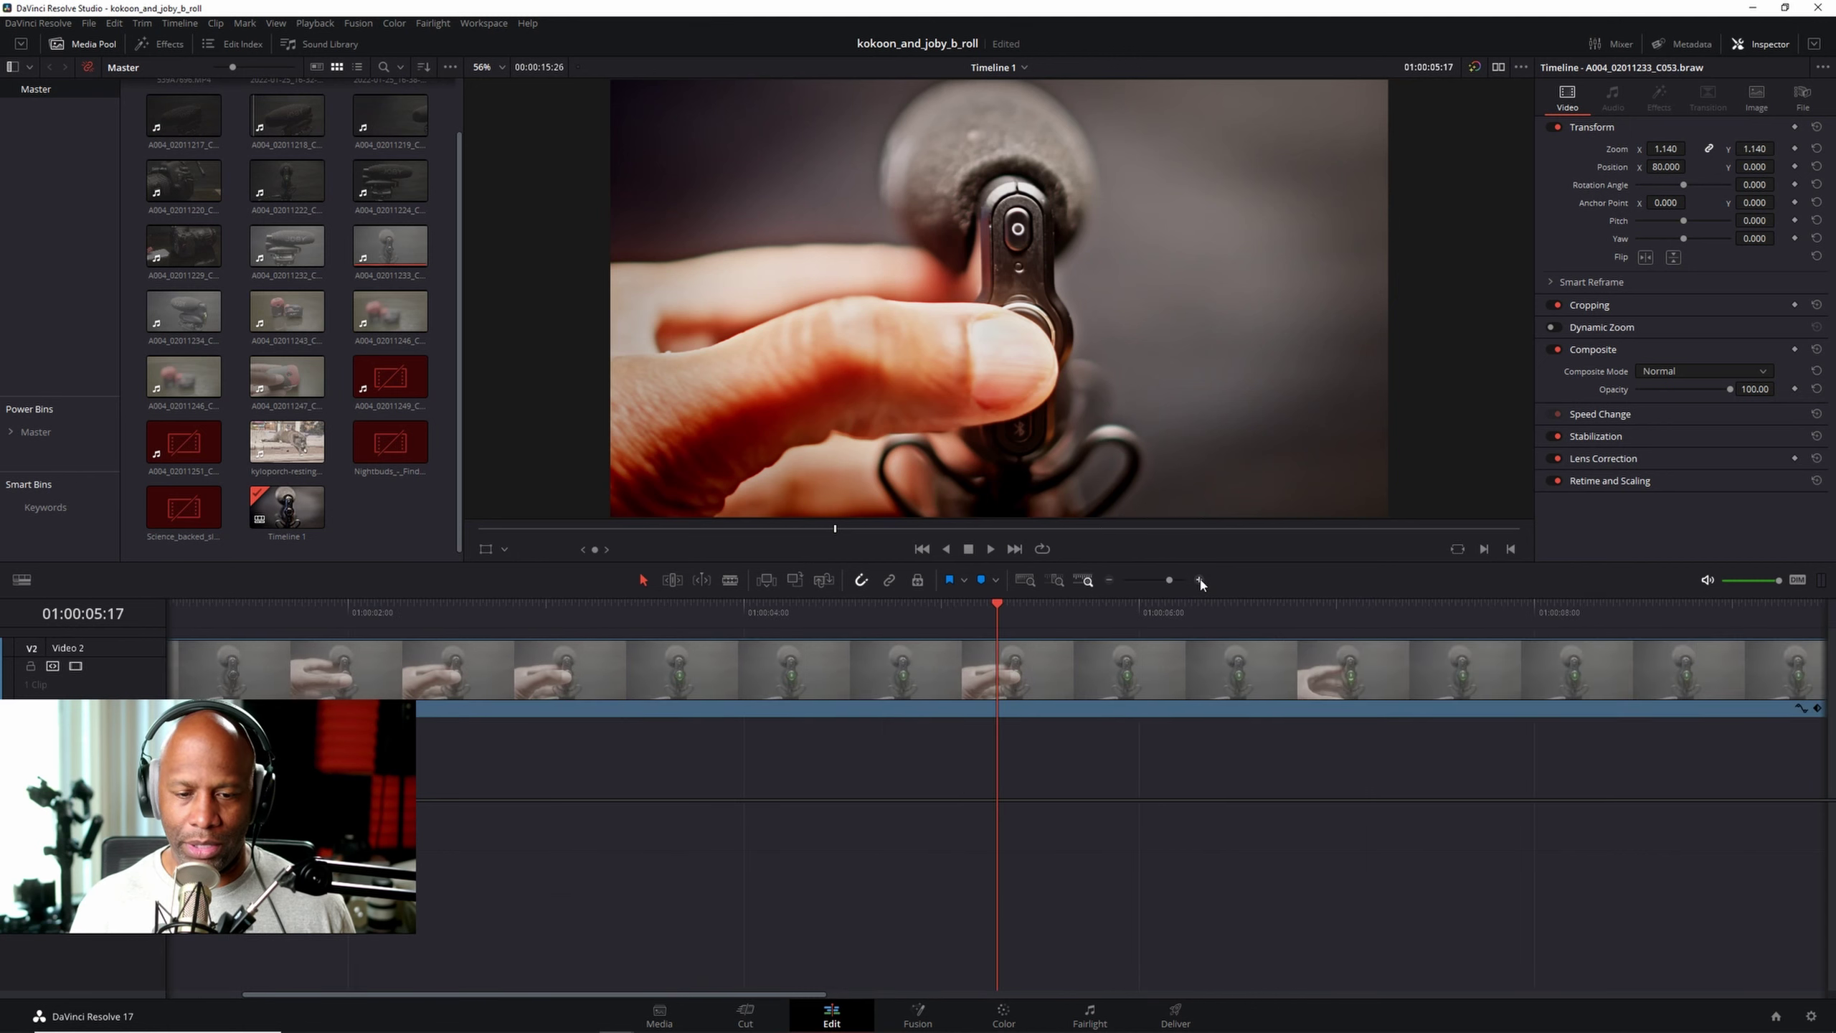
click(1110, 580)
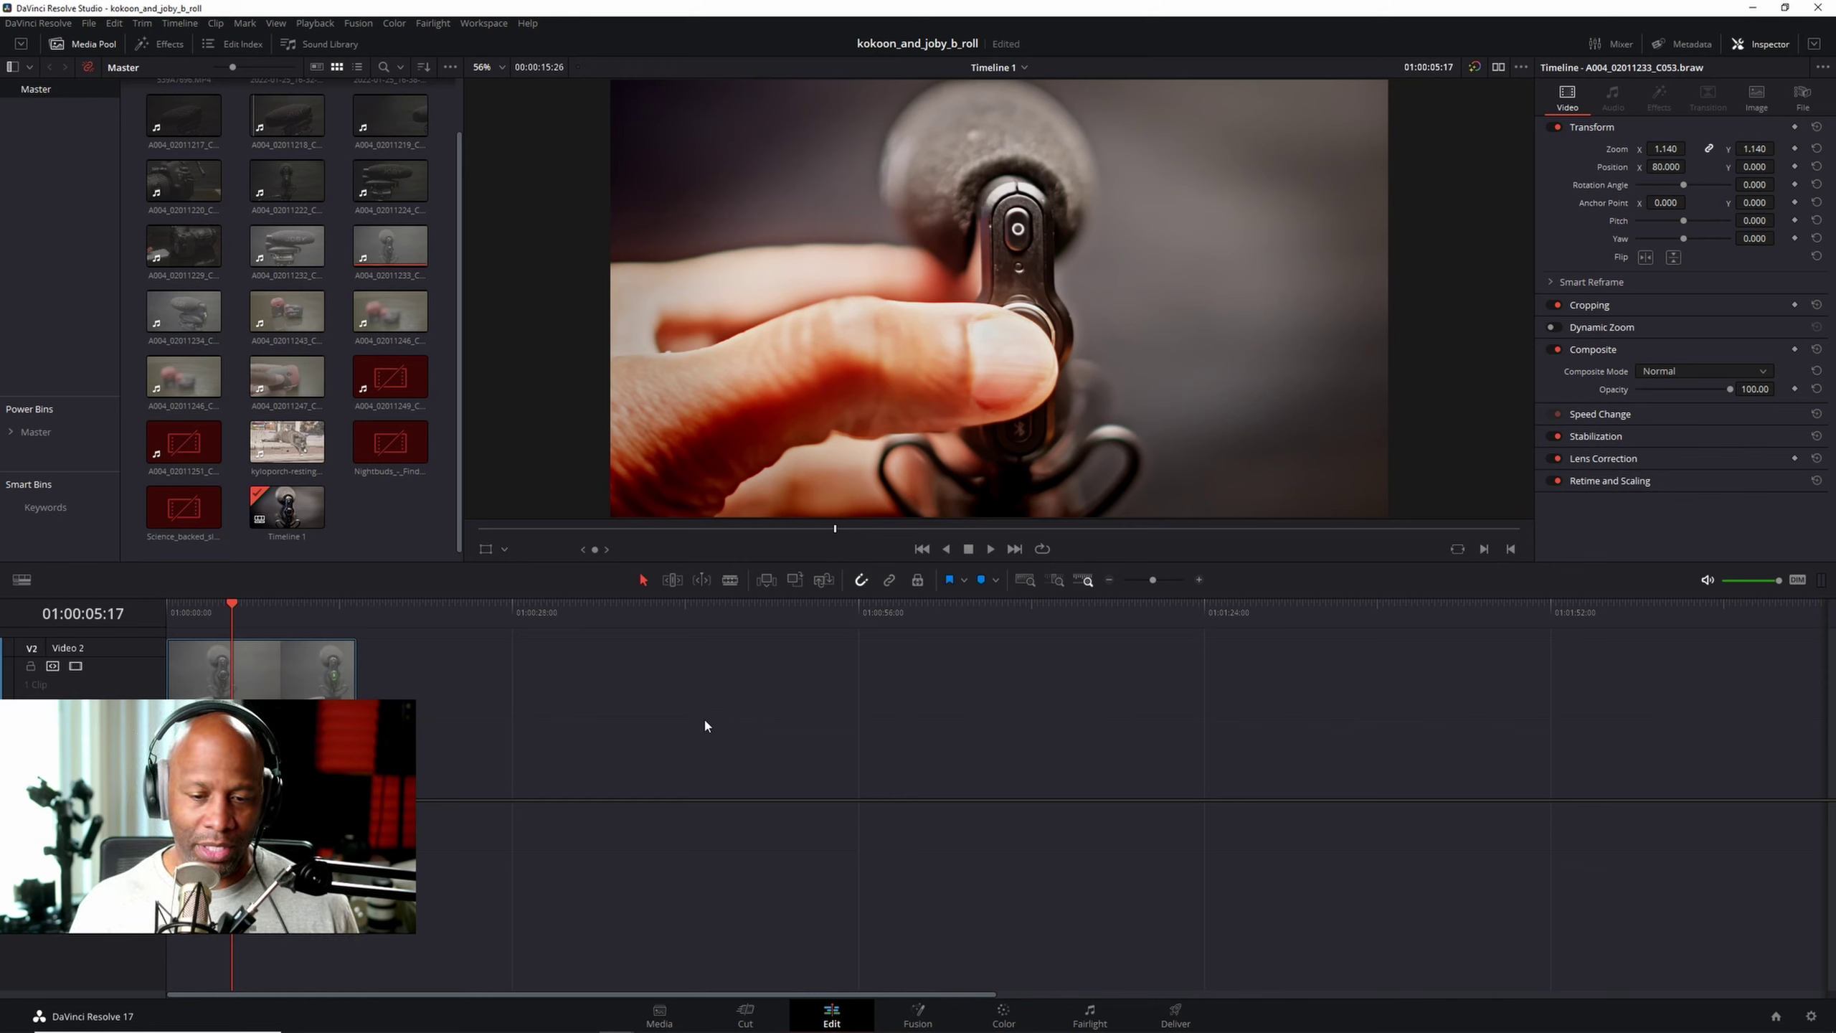
scroll(705, 720, up, 6)
scroll(705, 723, down, 8)
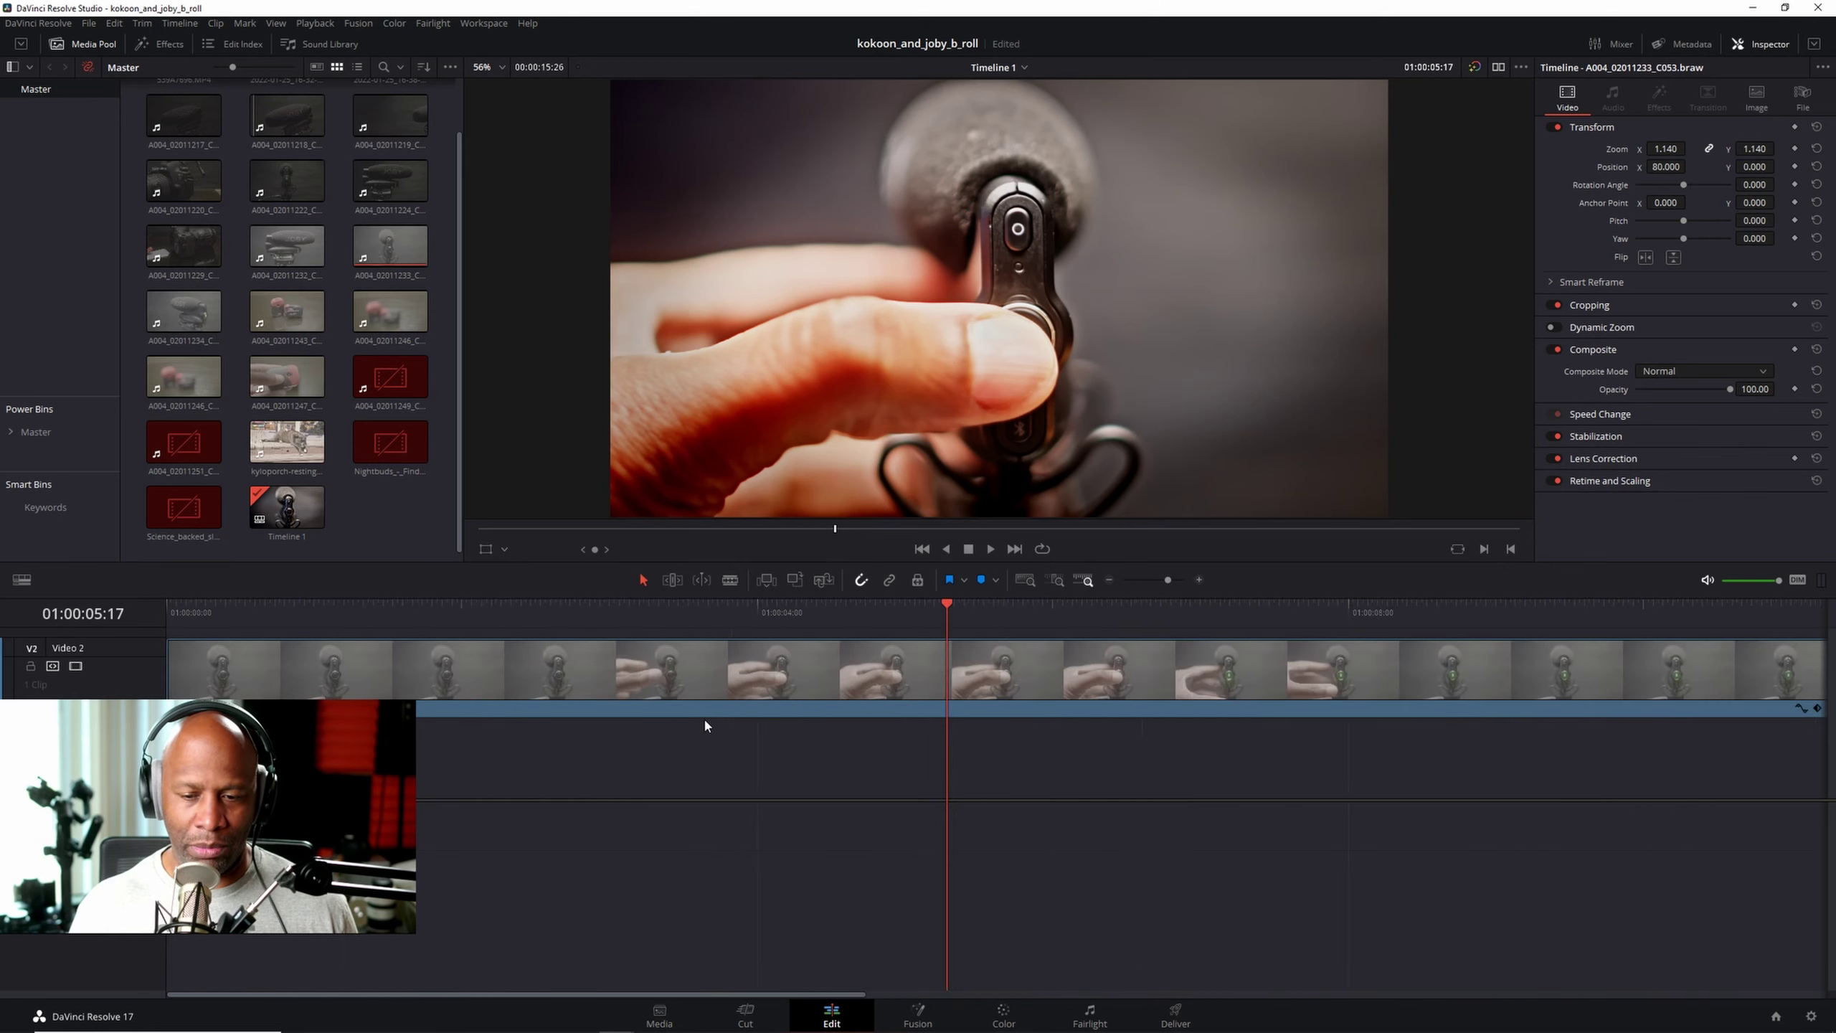
scroll(705, 723, up, 8)
scroll(705, 723, down, 8)
scroll(707, 725, up, 6)
scroll(706, 725, down, 7)
scroll(706, 725, up, 6)
scroll(707, 725, down, 3)
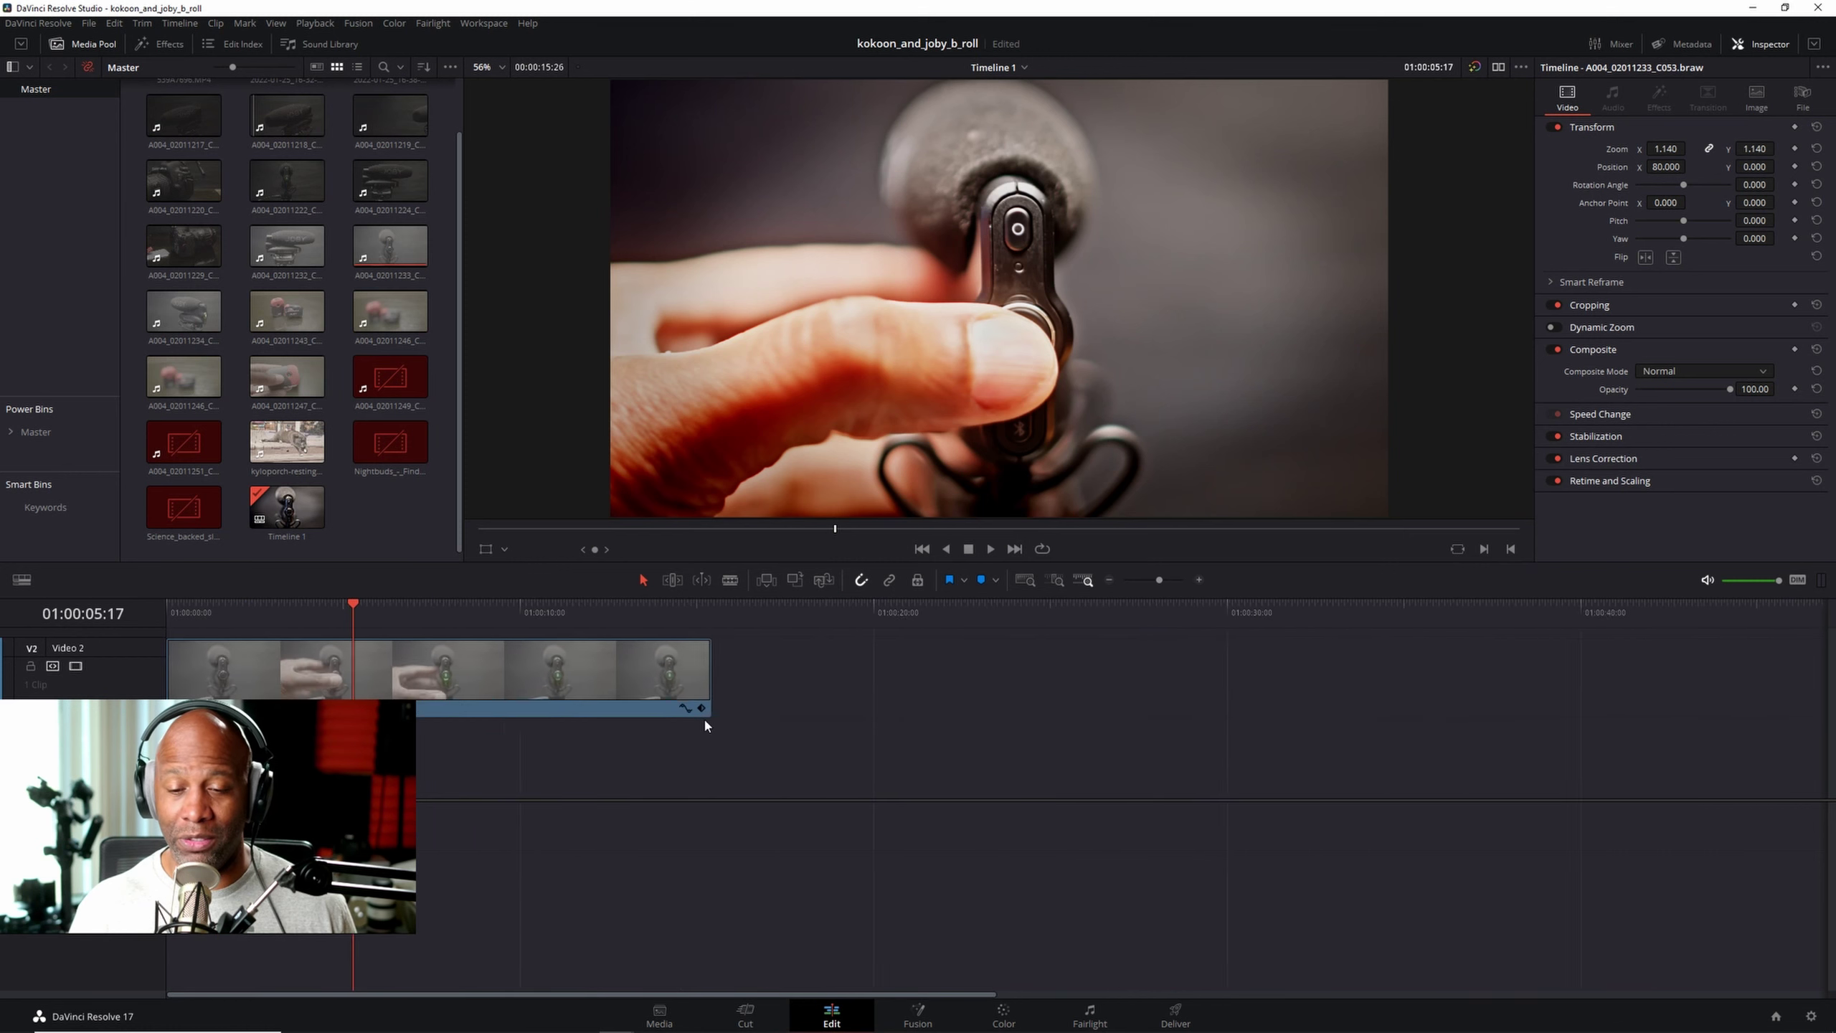
scroll(707, 725, up, 2)
scroll(706, 725, down, 6)
scroll(707, 725, up, 9)
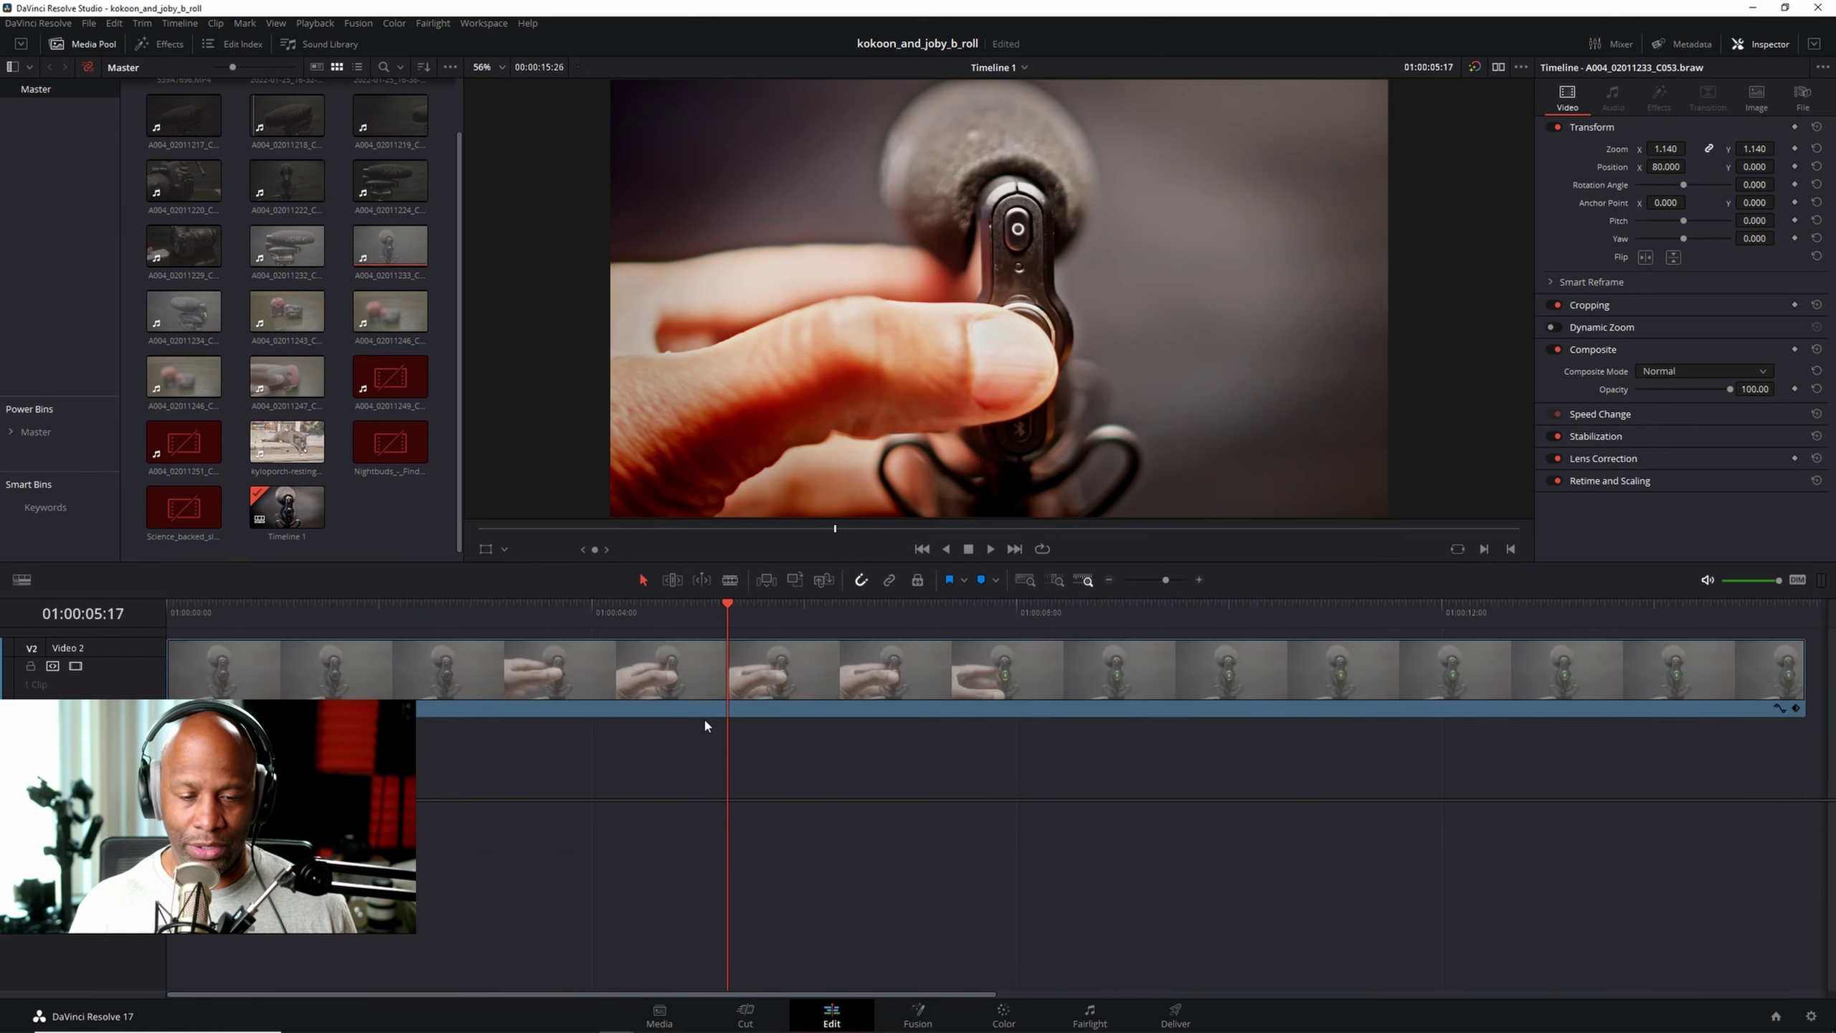
click(1163, 584)
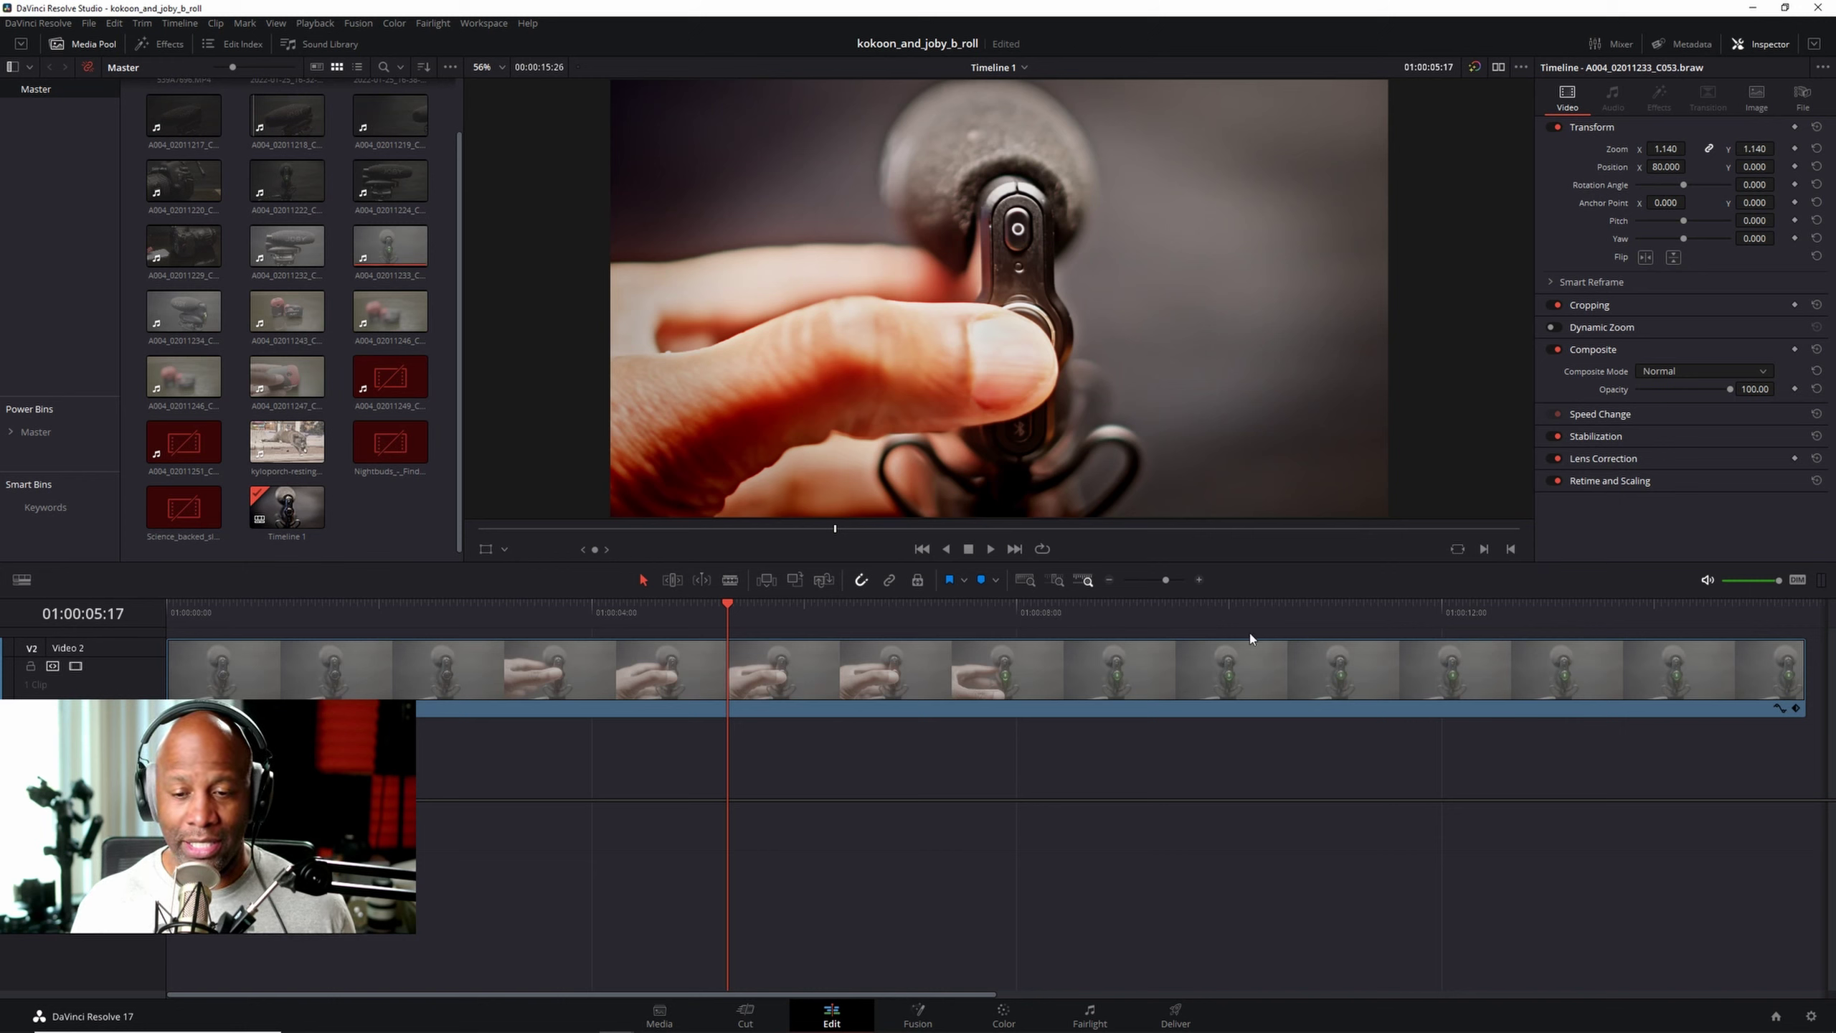
key(ctrl)
key(ctrl)
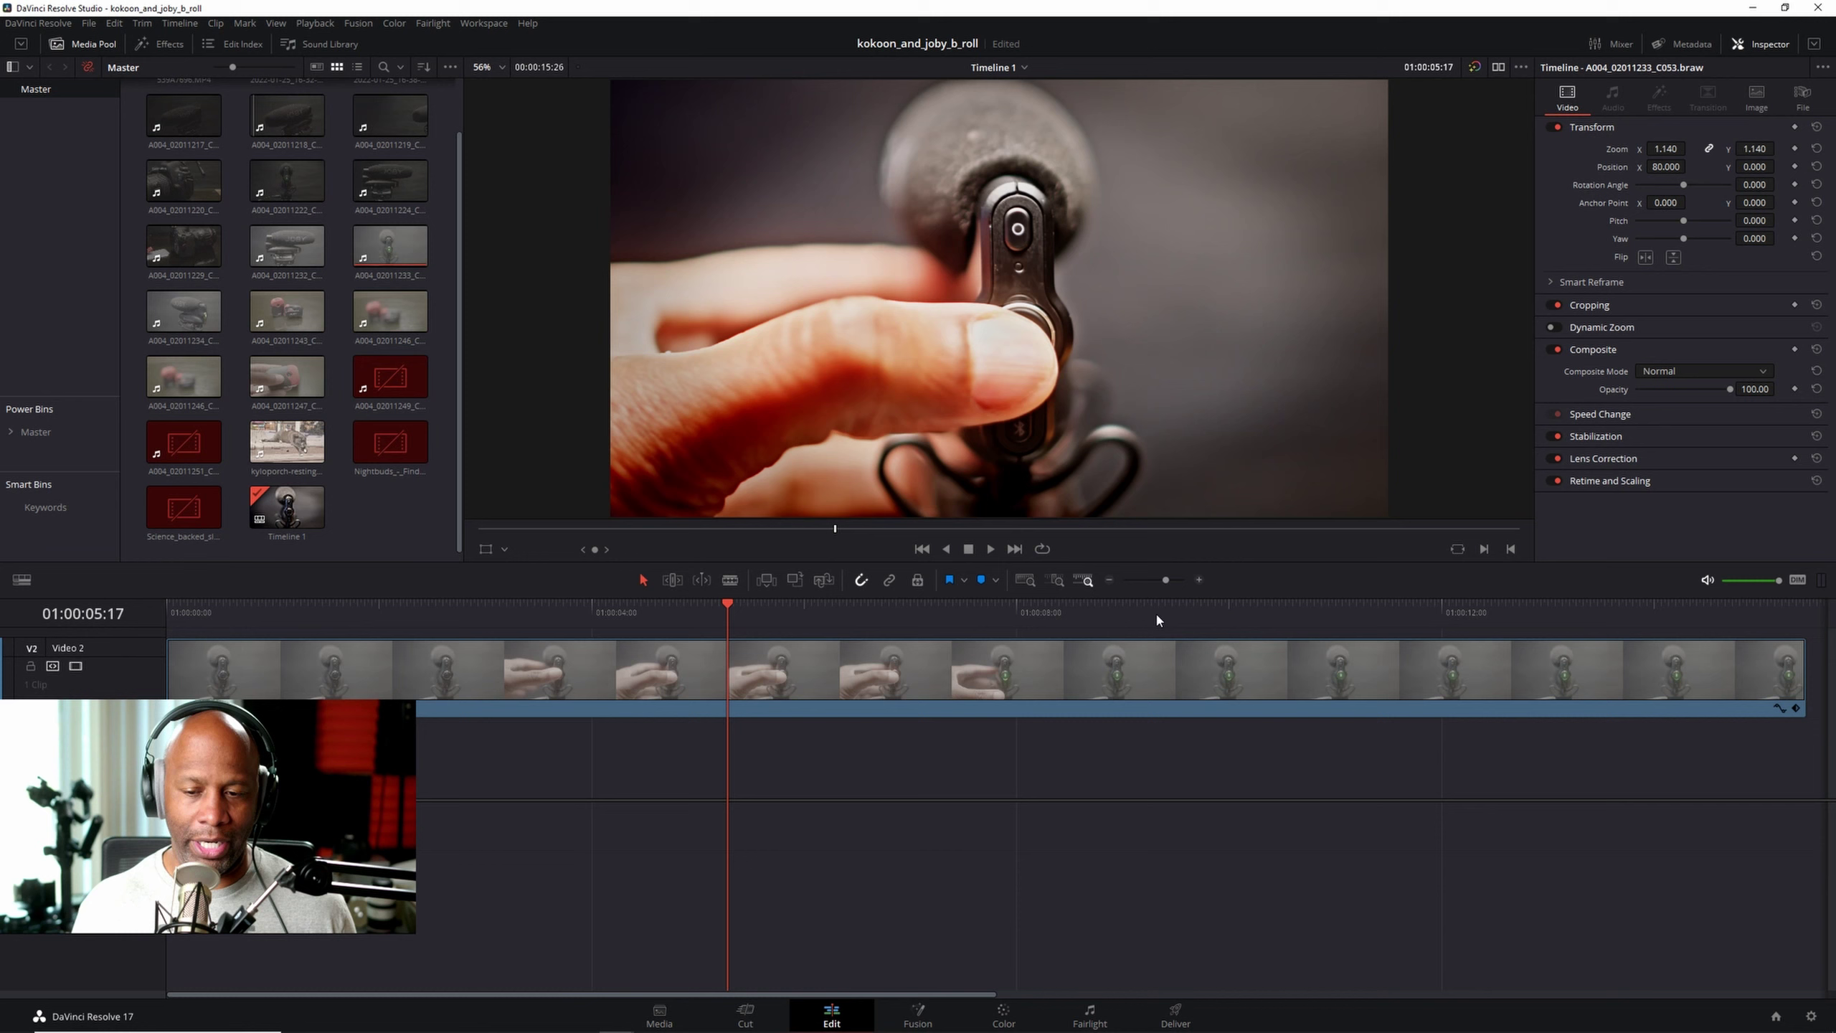
key(ctrl)
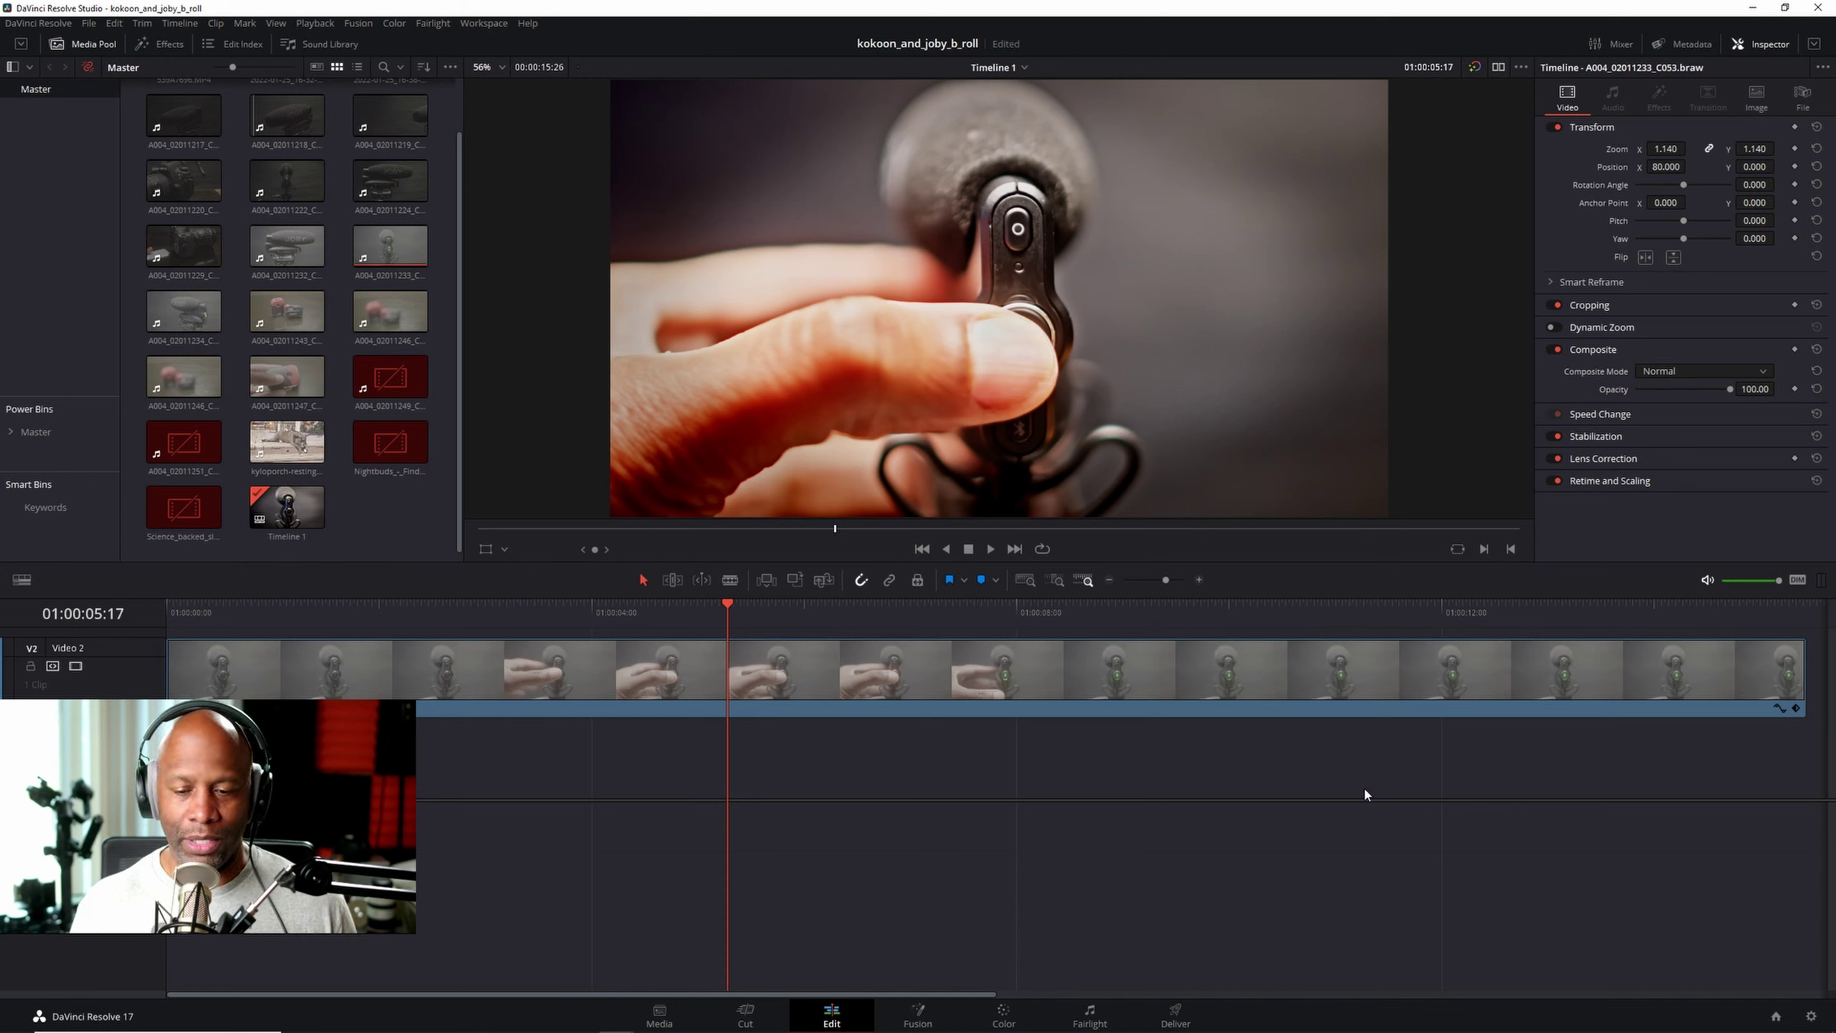
key(ctrl)
key(ctrl)
key(ctrl)
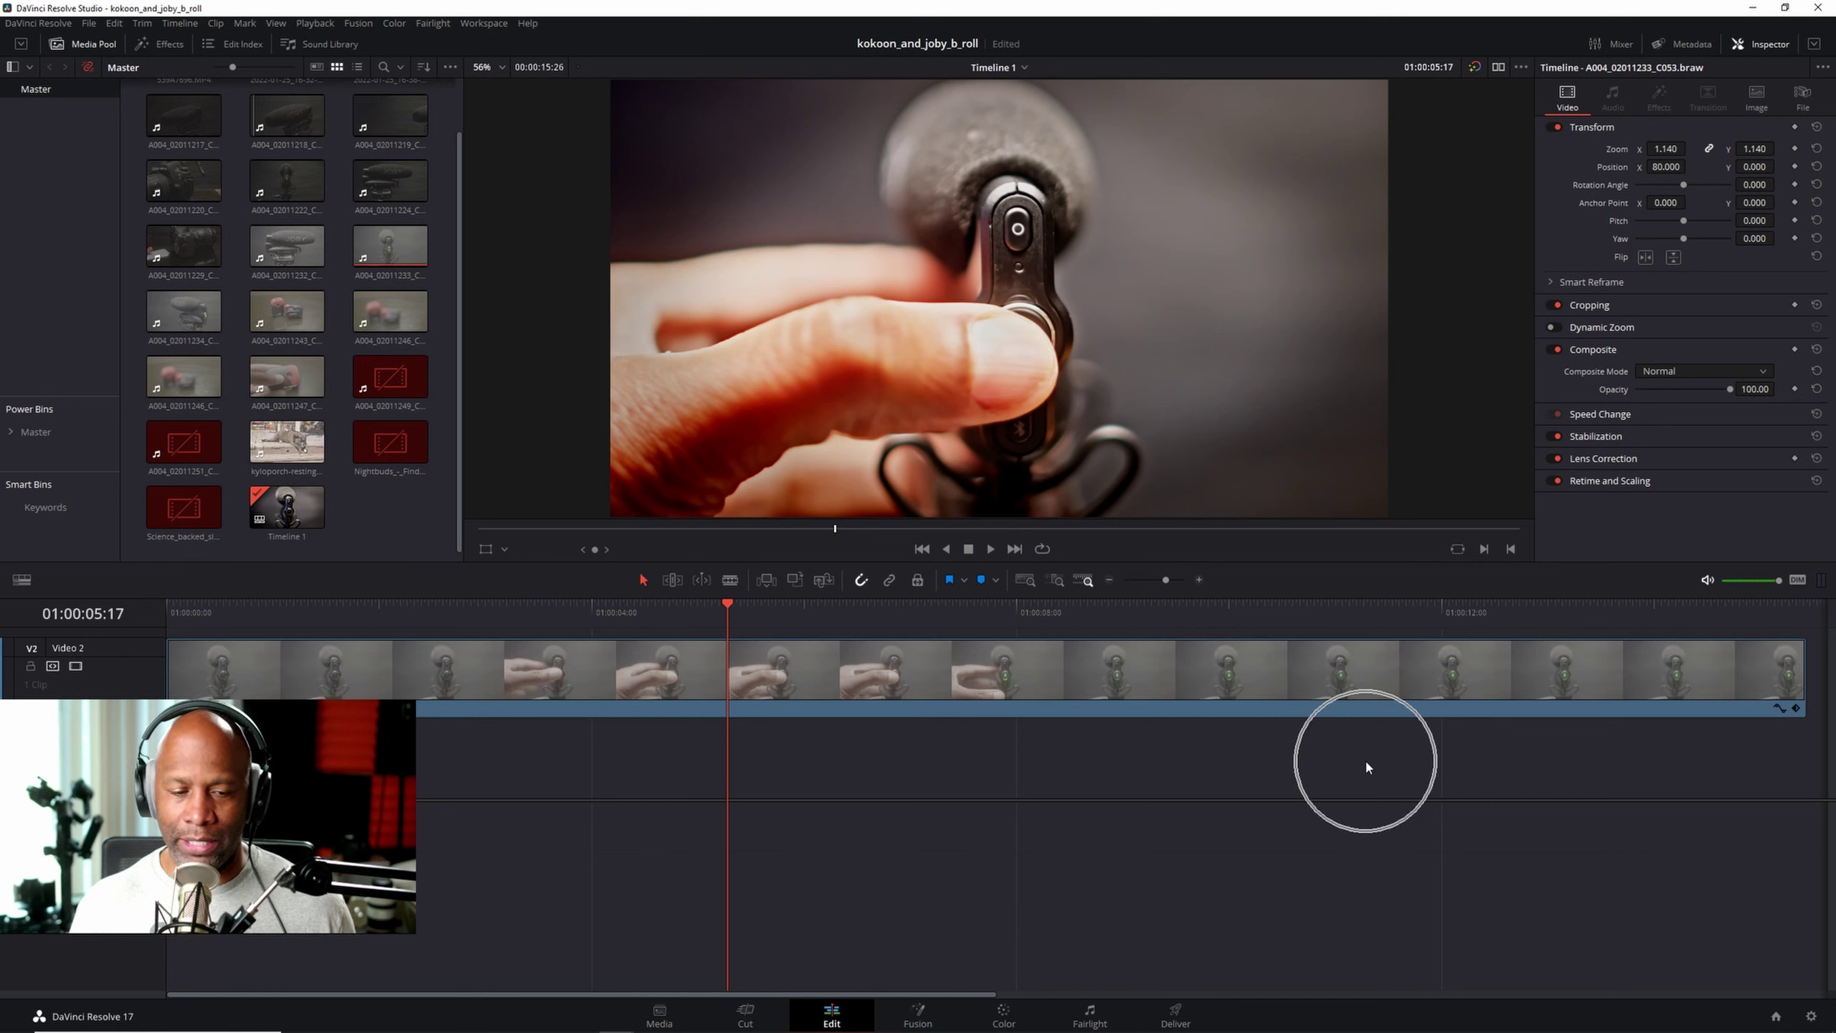
key(ctrl)
key(ctrl)
key(ctrl)
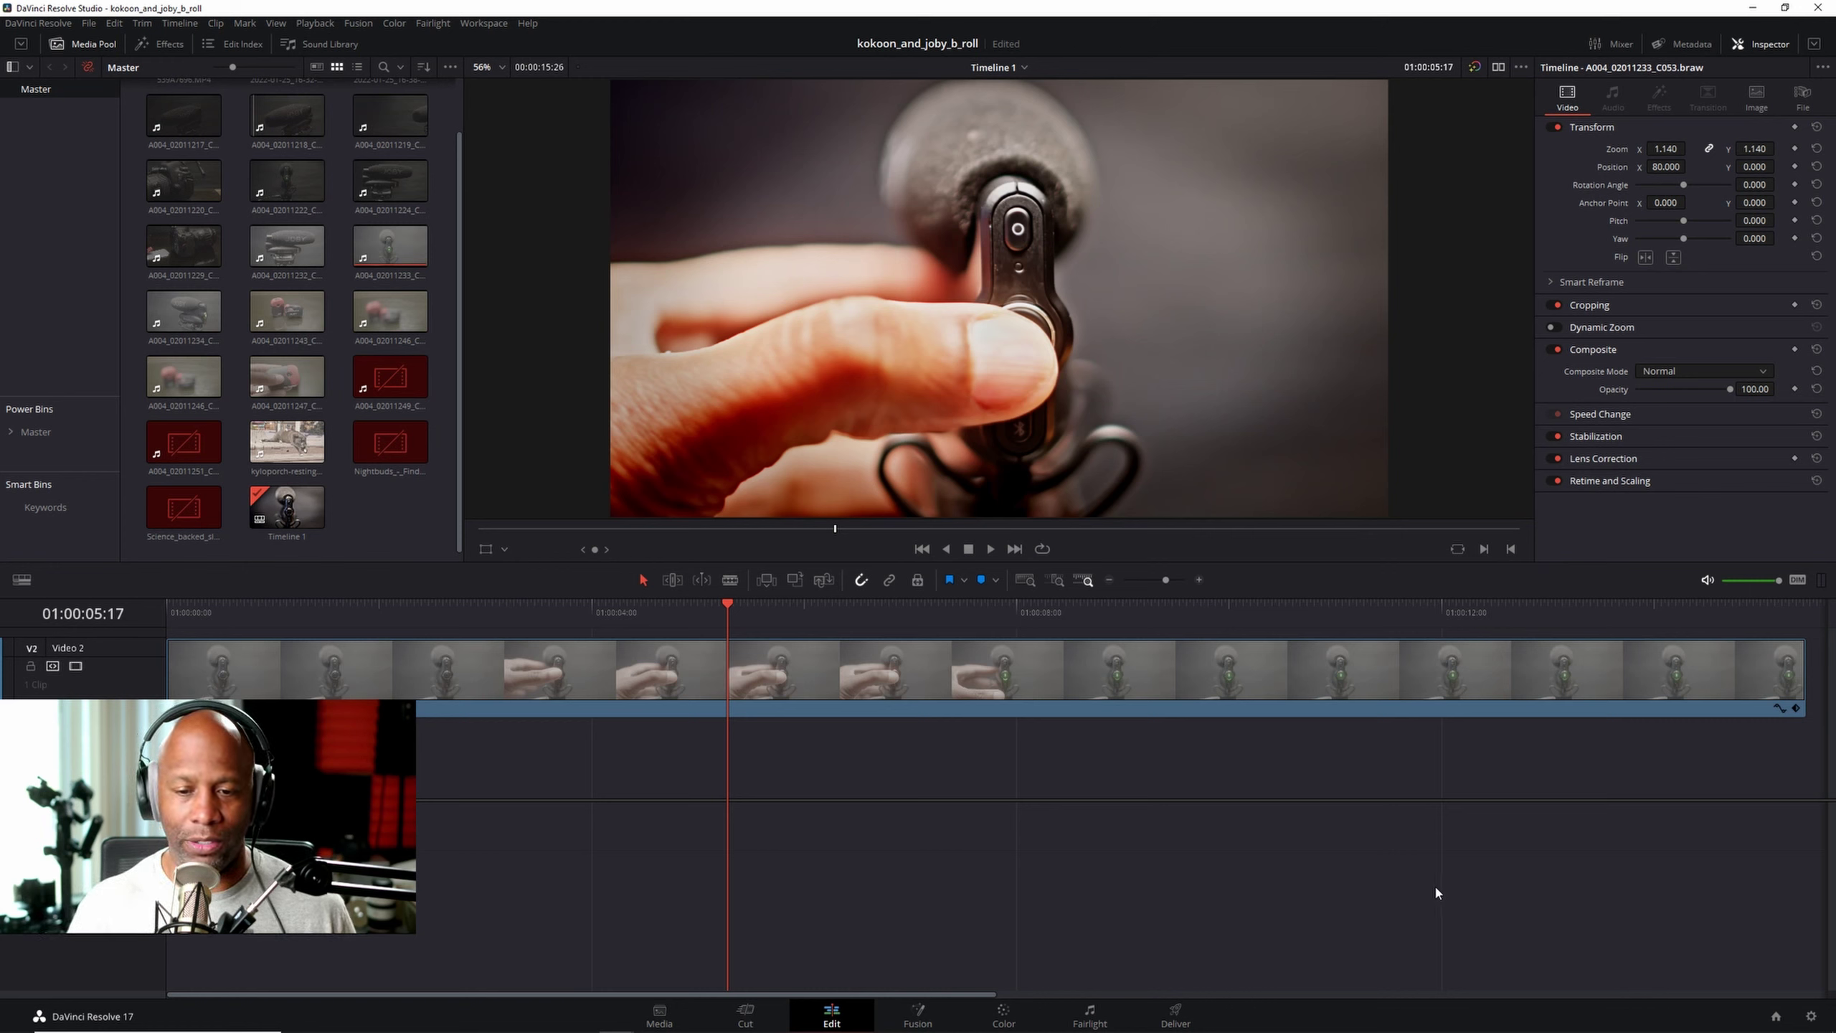
Step: Review several moments of the microphone clip by moving the playhead, ending at 01:00:07:34
click(1426, 608)
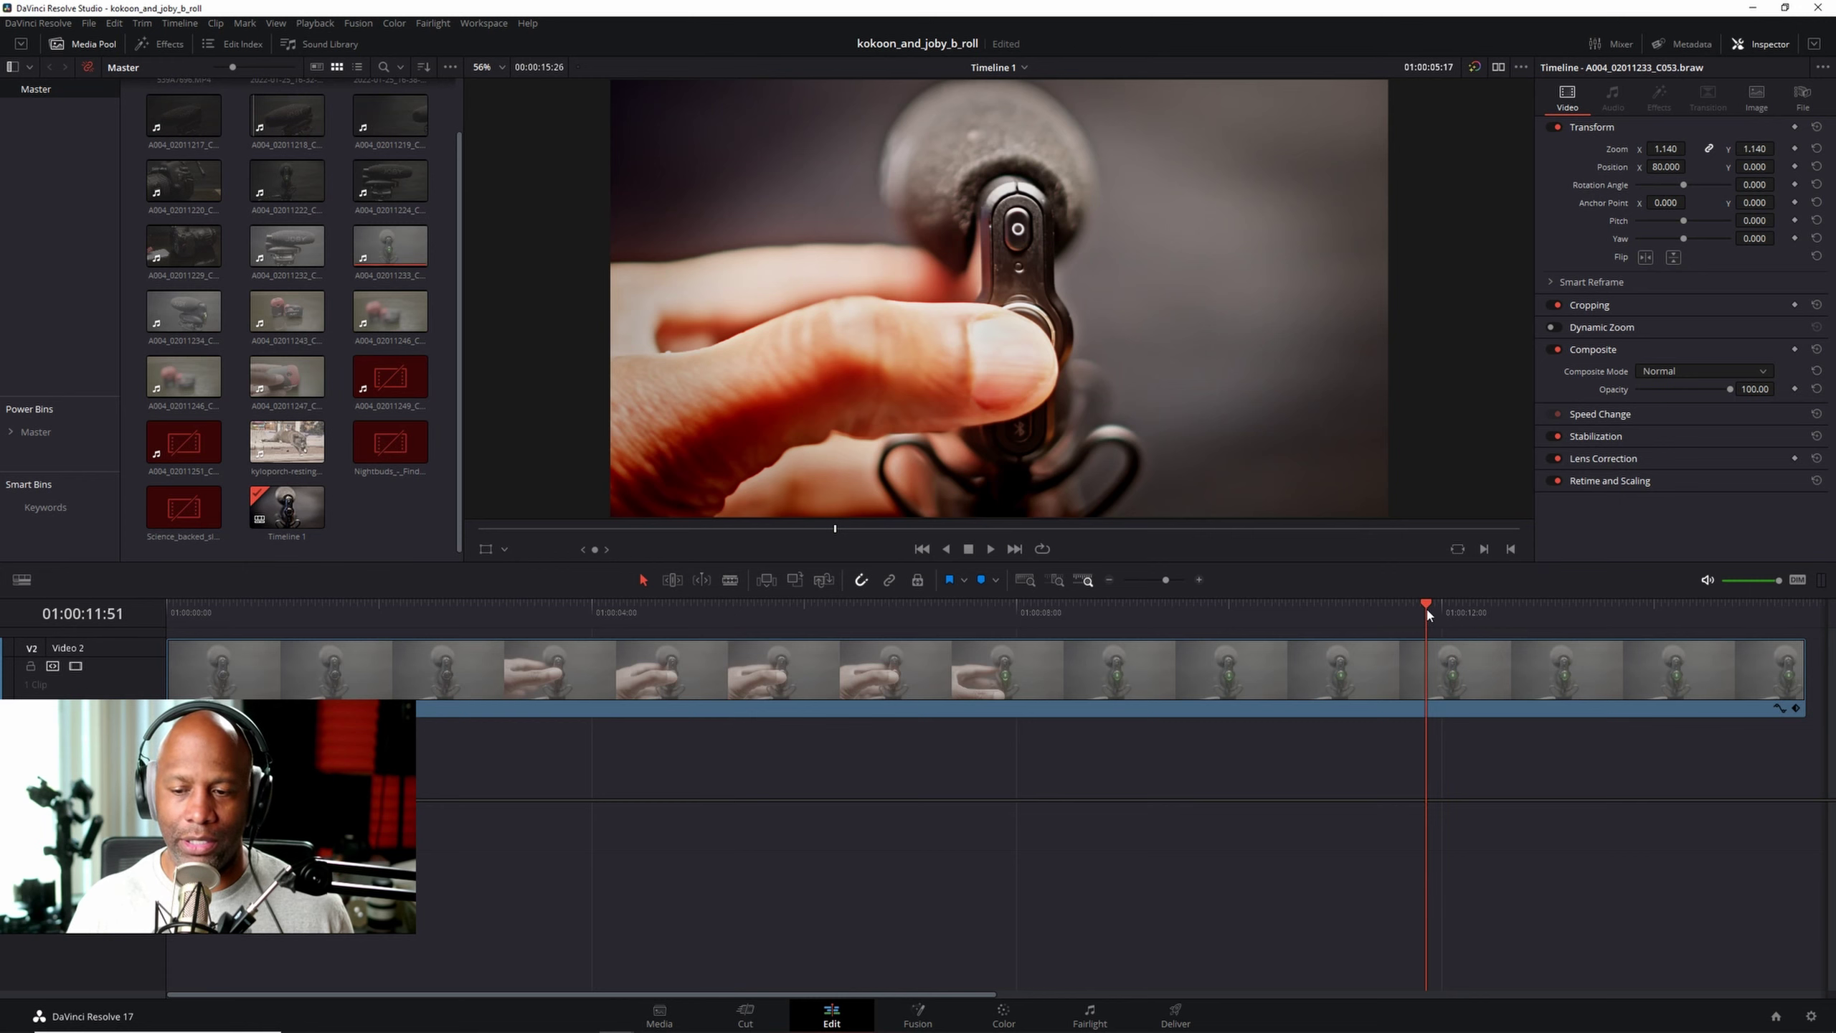
click(817, 609)
click(1192, 608)
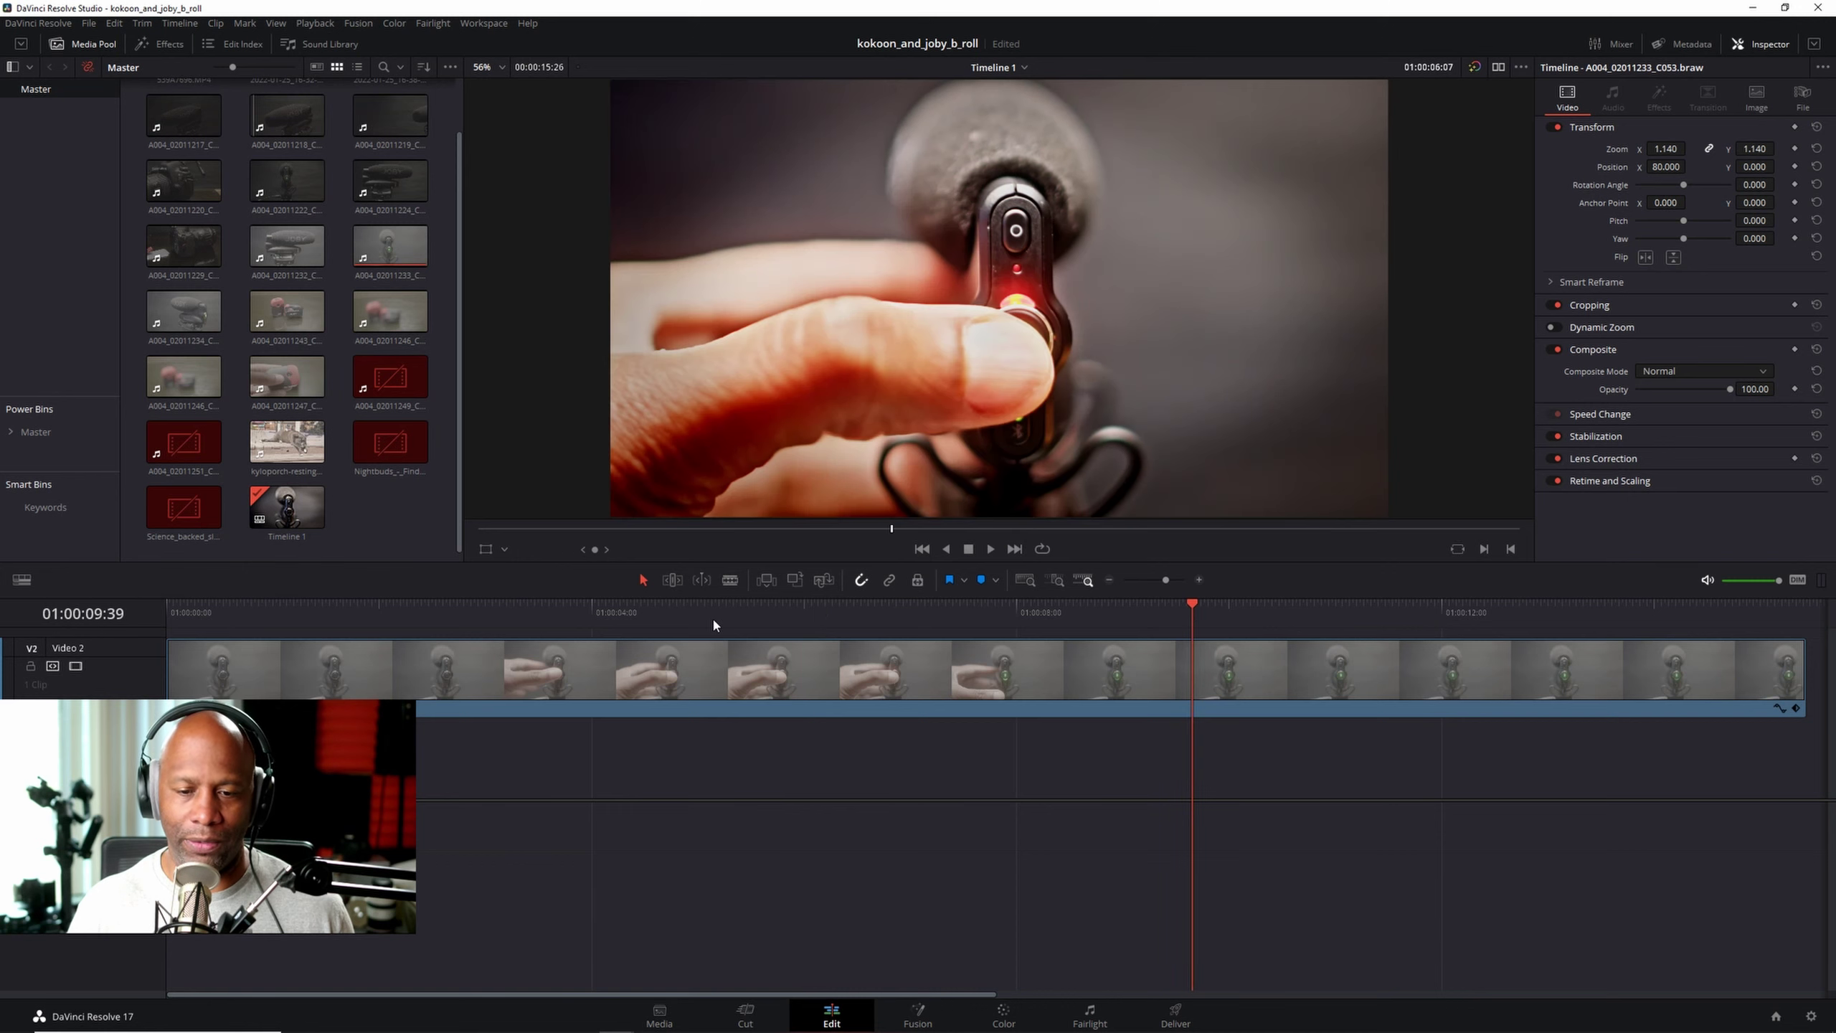
click(713, 608)
click(971, 606)
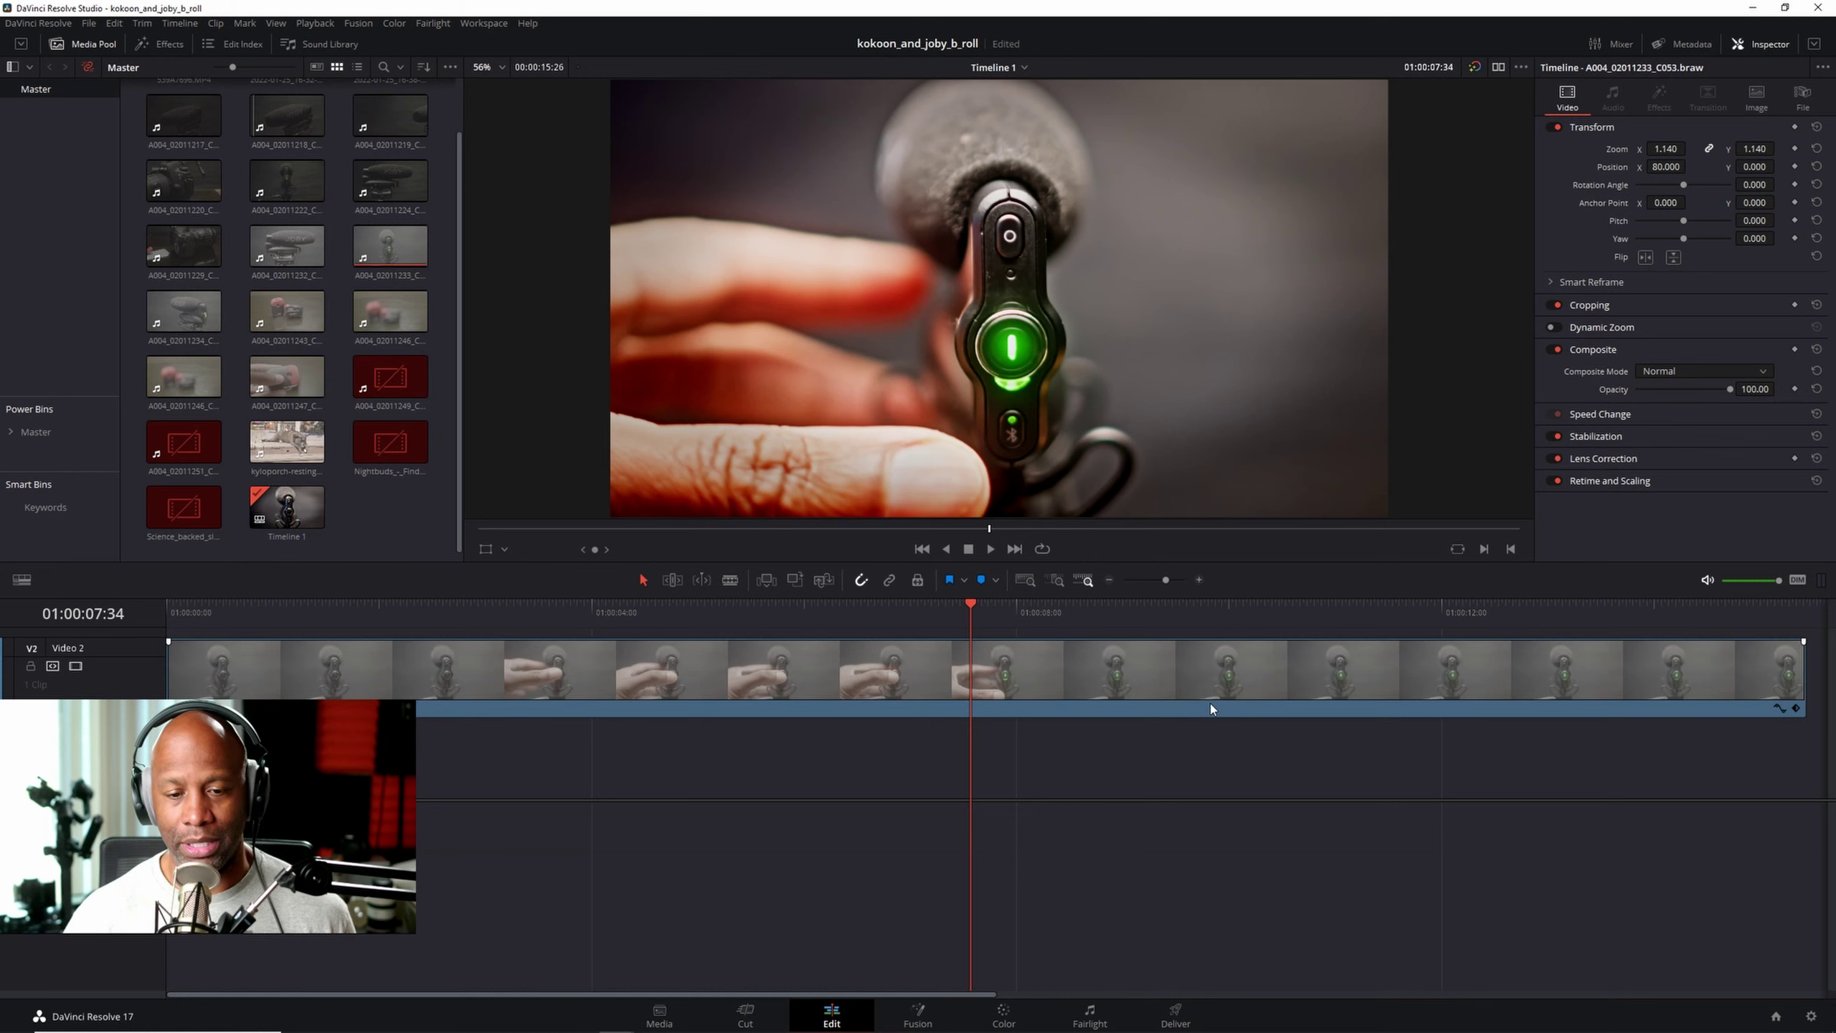
Step: Look through the dark microphone clips in the media pool and show the metadata of A004_02011217_C045.braw
click(184, 115)
click(282, 180)
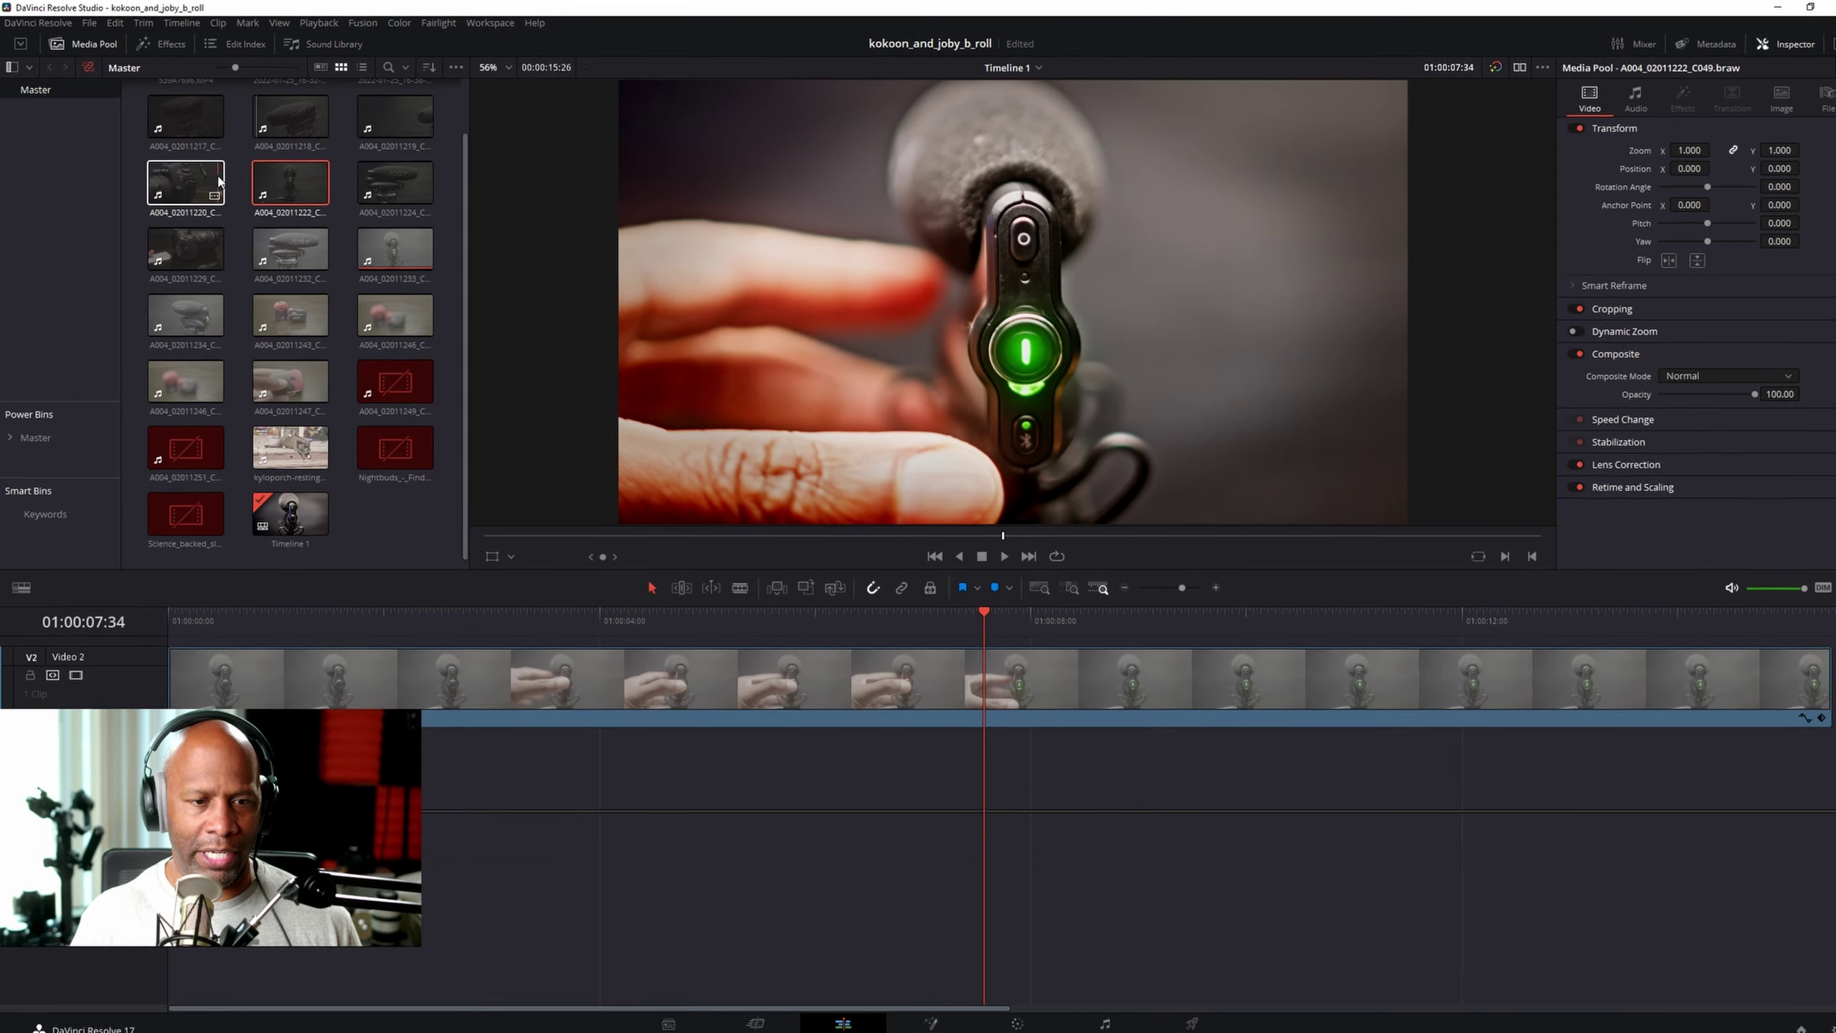
click(213, 178)
click(206, 122)
click(299, 117)
click(189, 117)
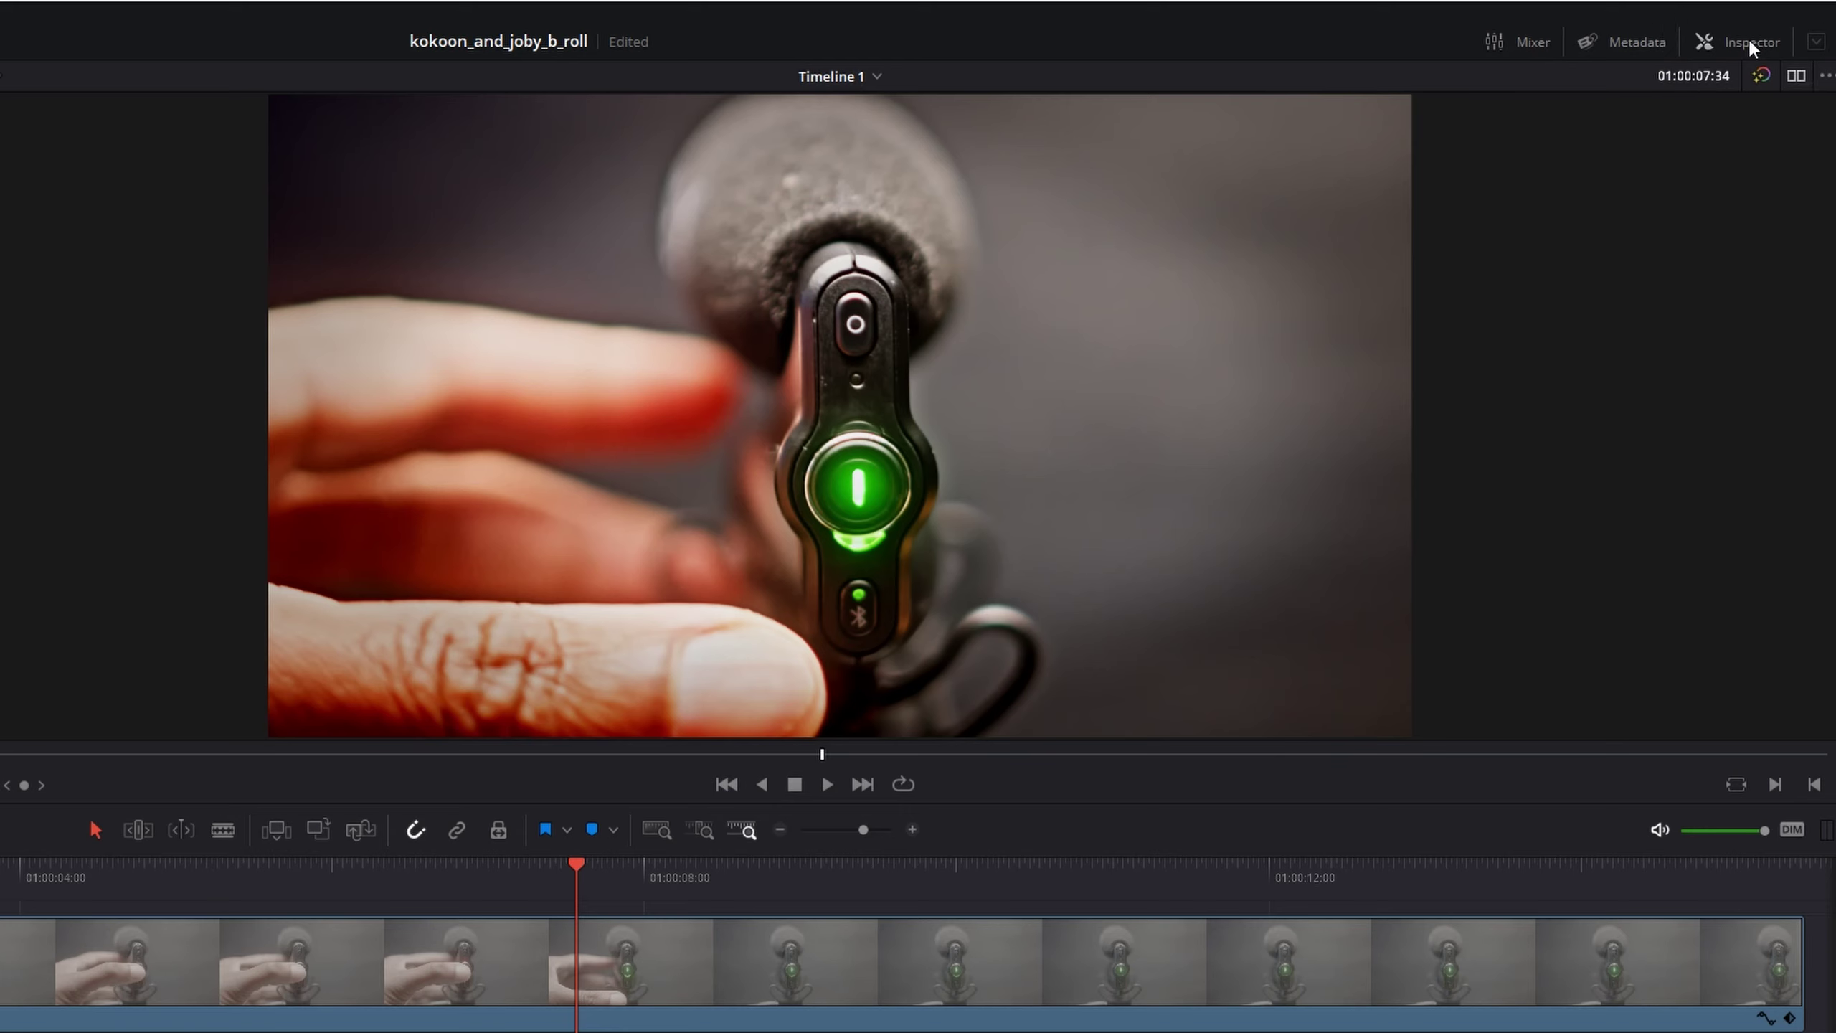
click(1638, 41)
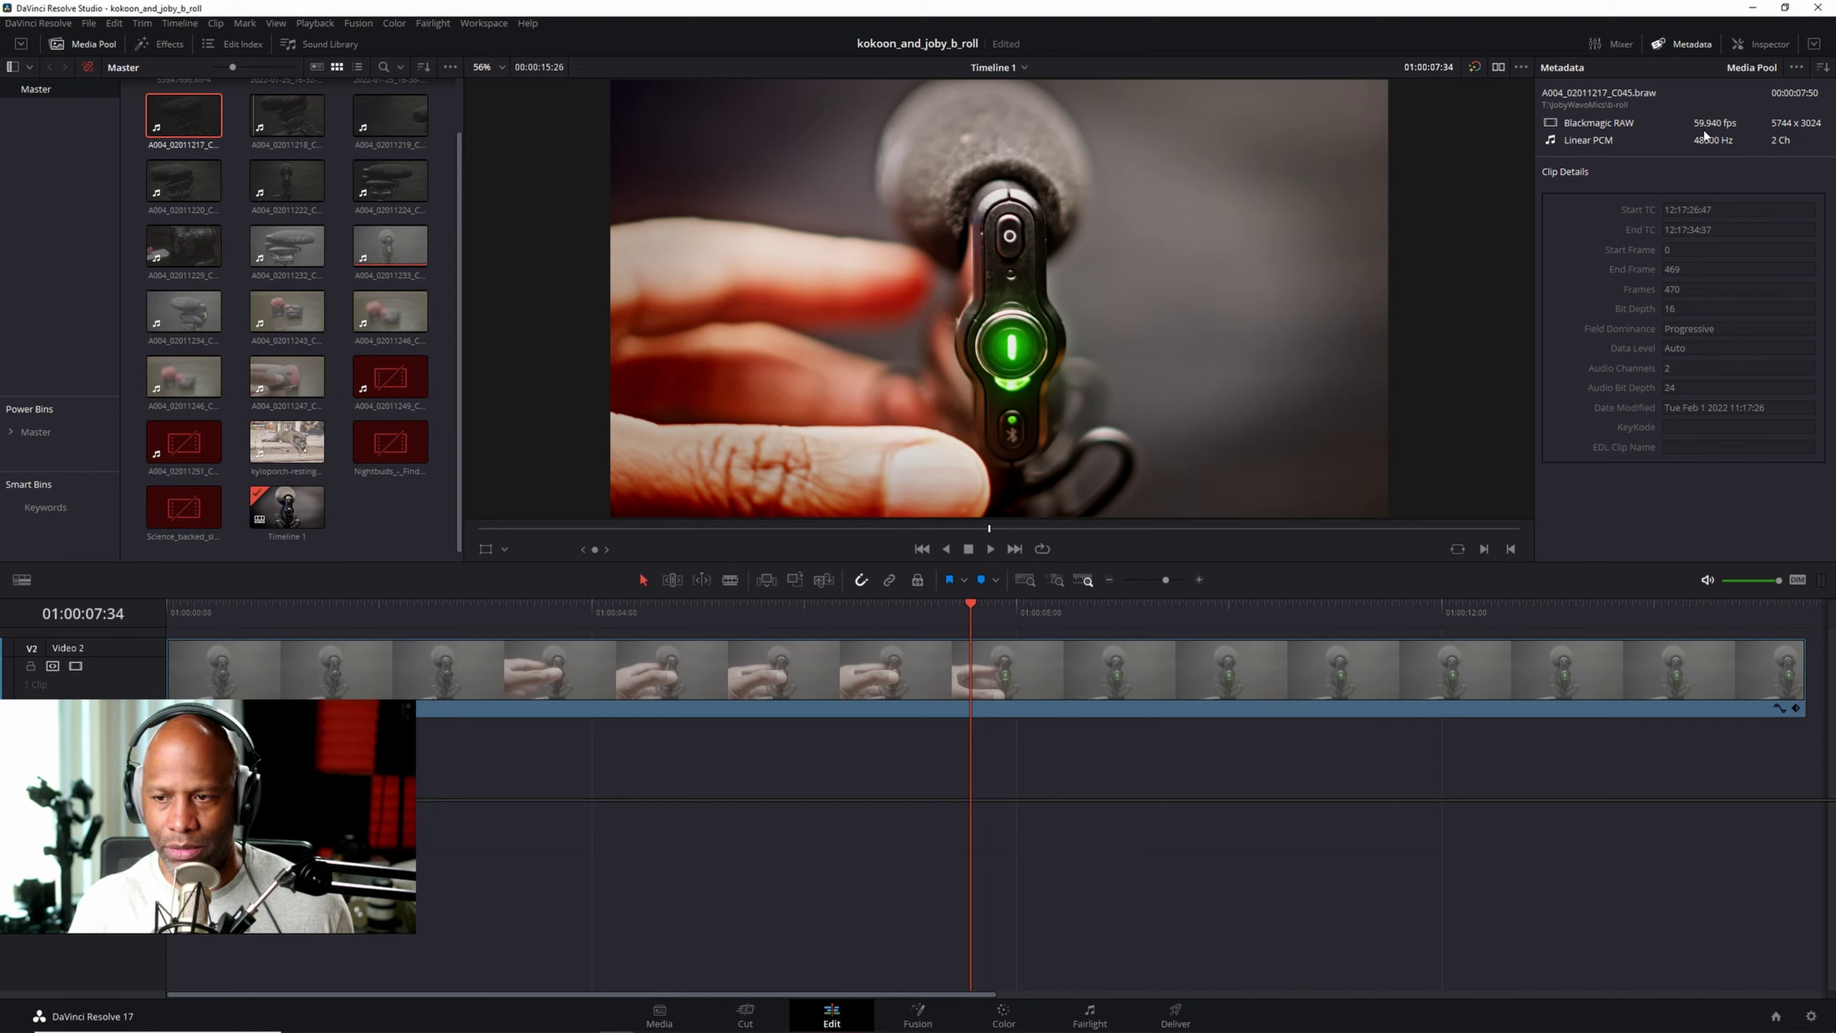
Step: Examine the metadata of A004_02011232_C052.braw, A004_02011229_C051.braw and 539A7696.MP4
click(296, 246)
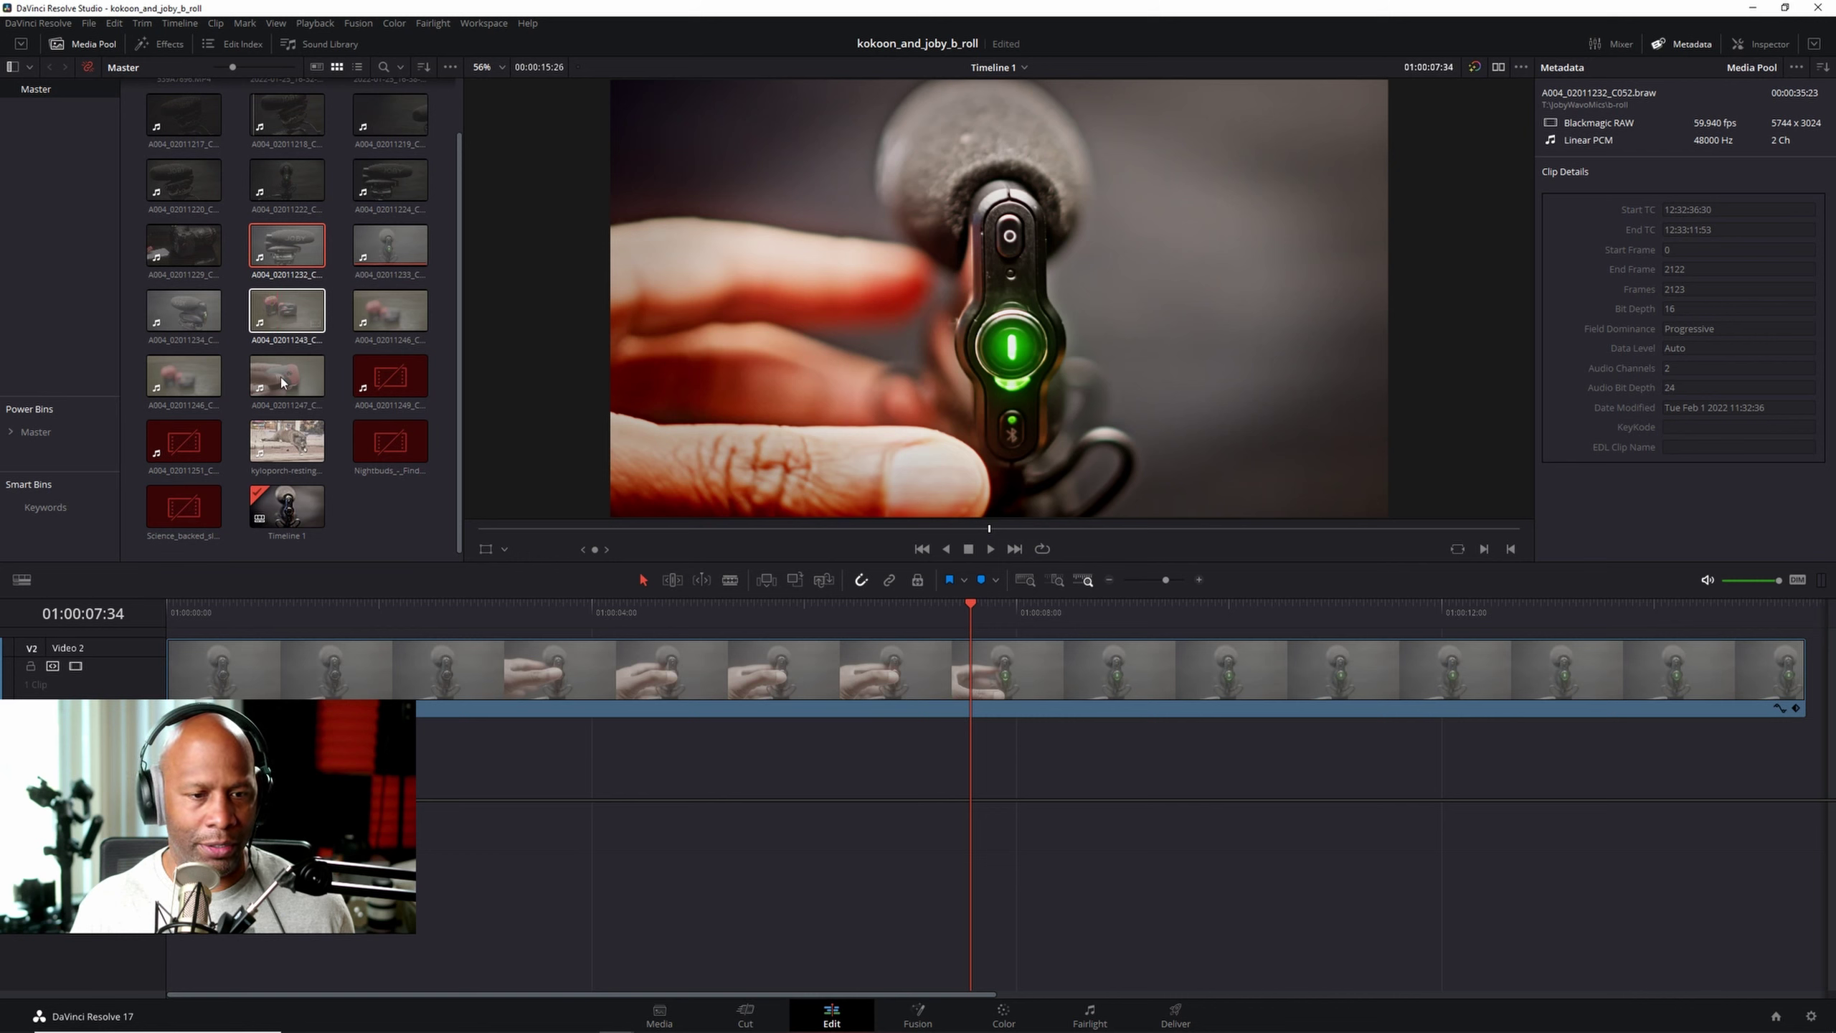
click(193, 251)
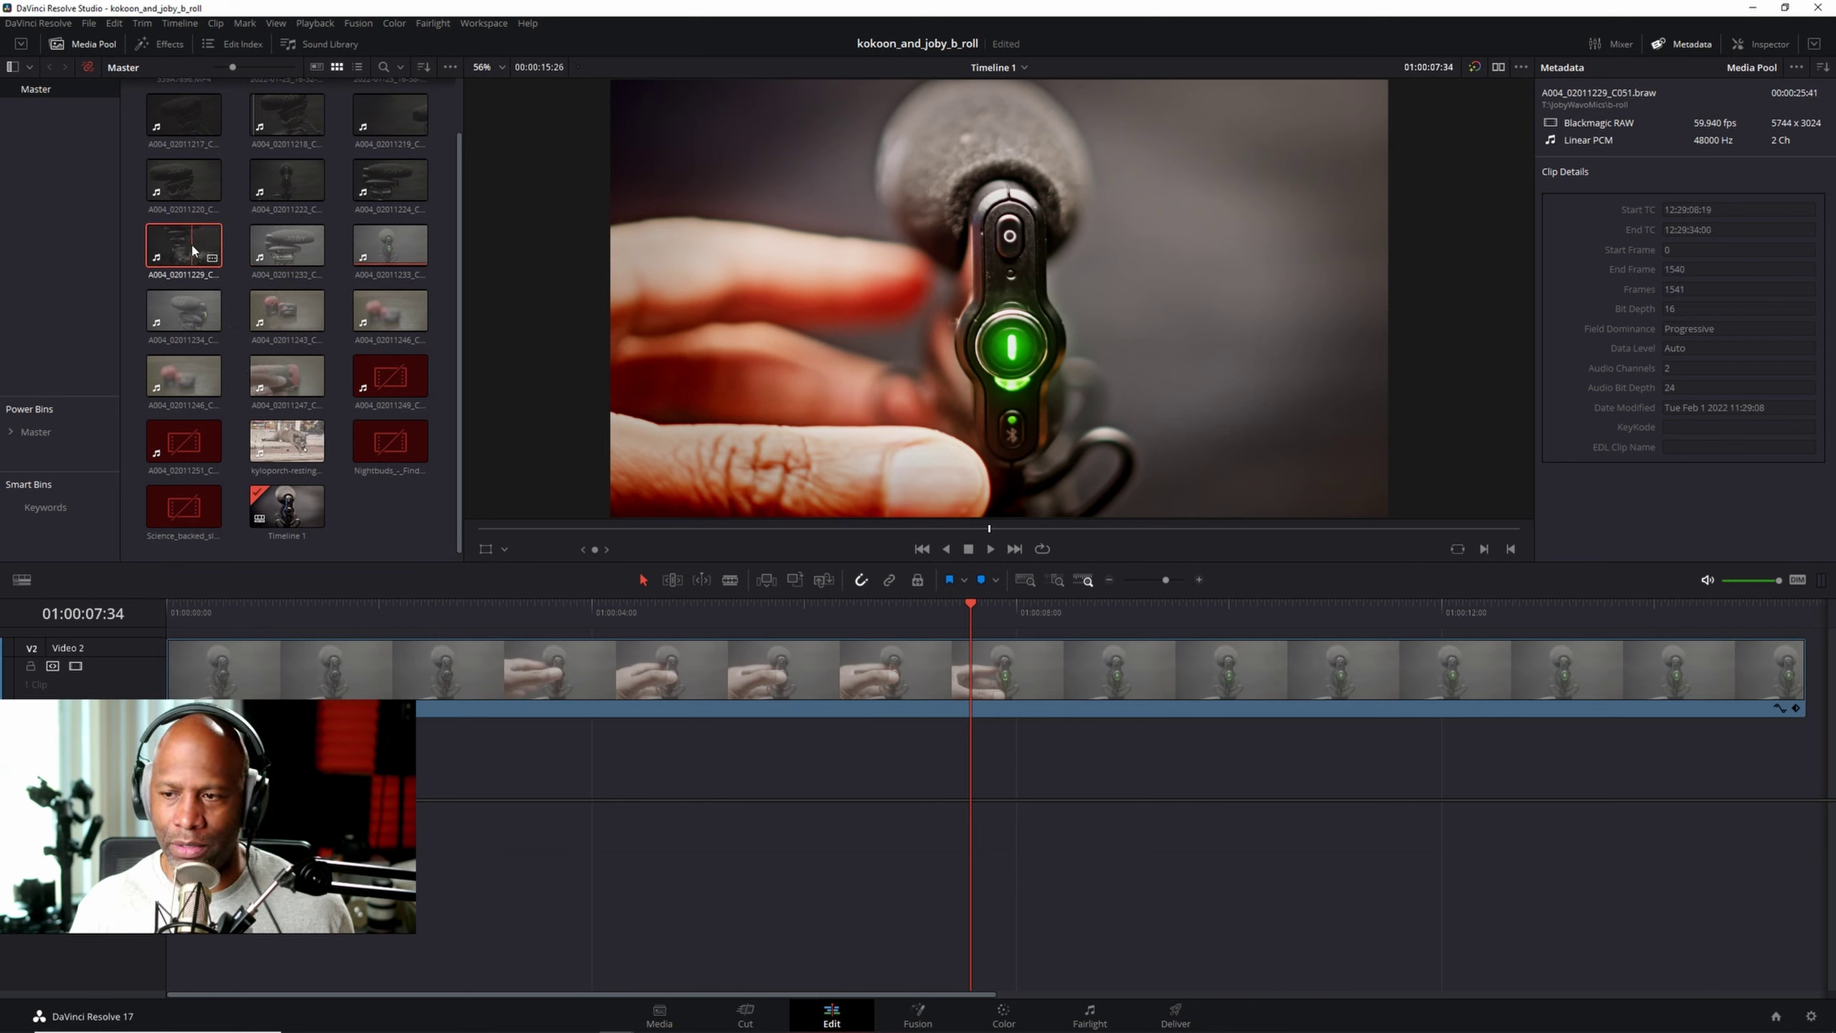
scroll(337, 251, up, 2)
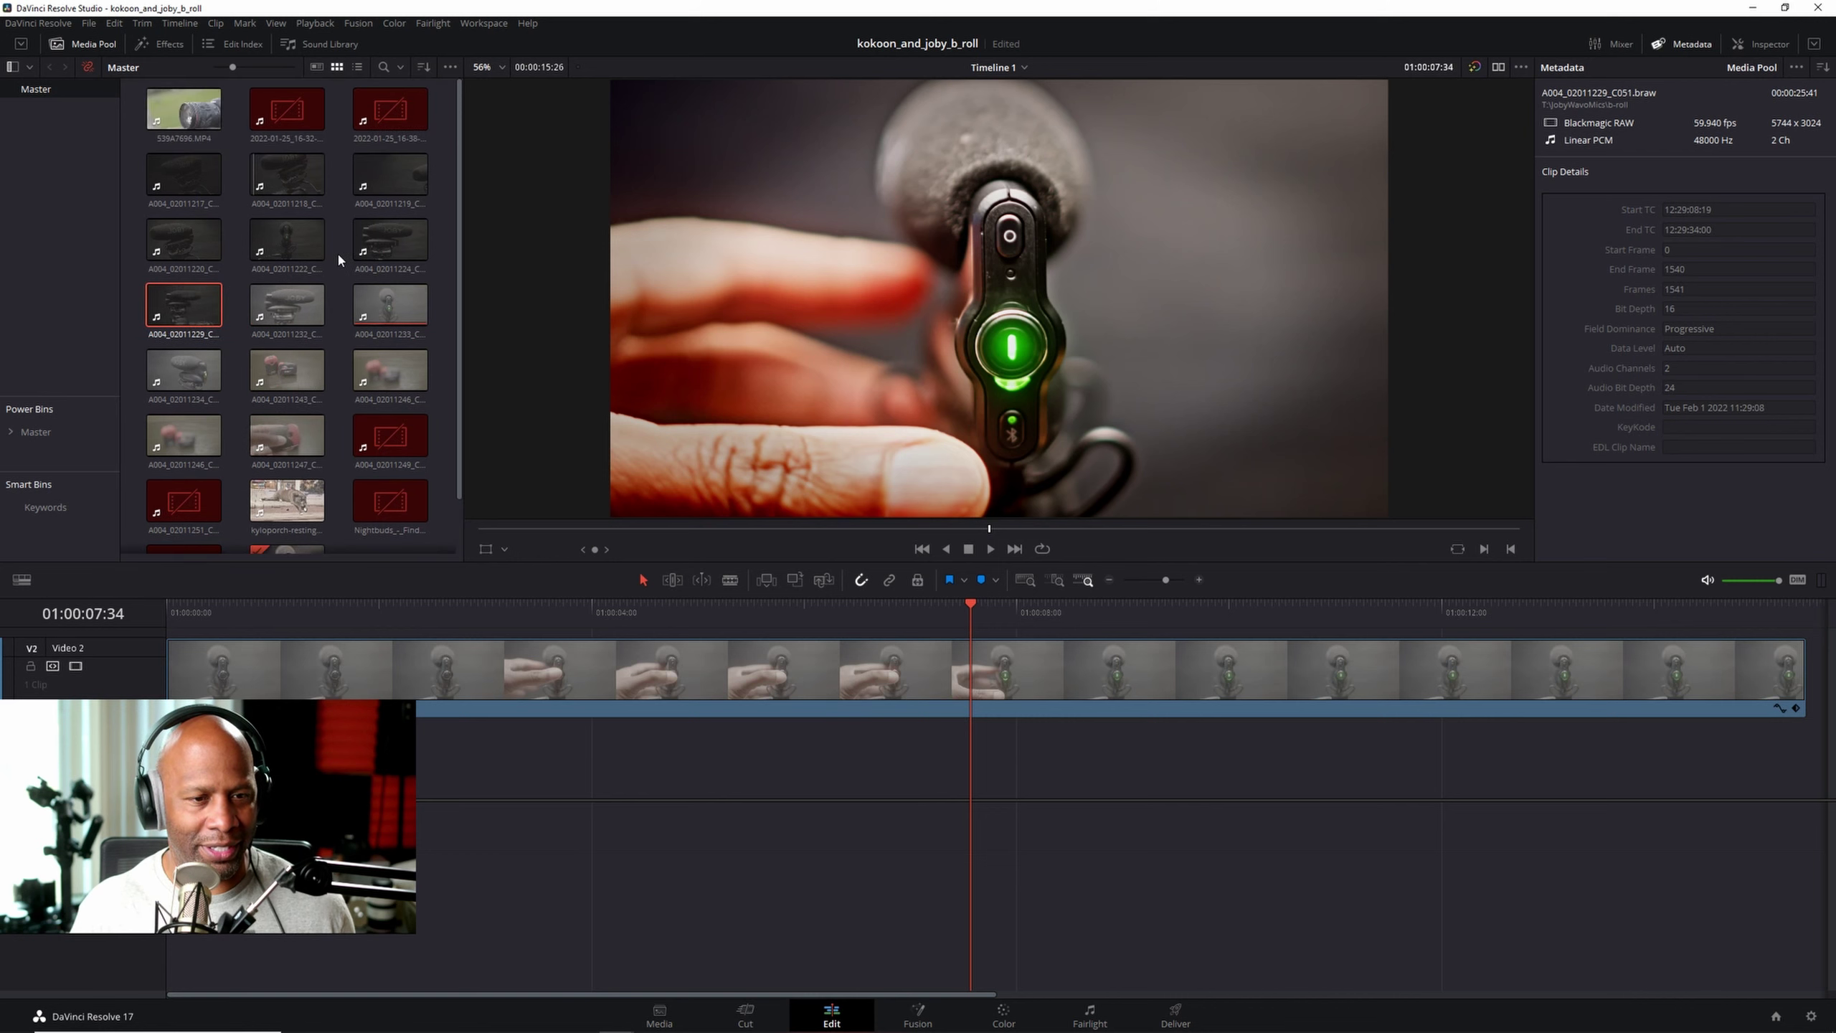
click(186, 114)
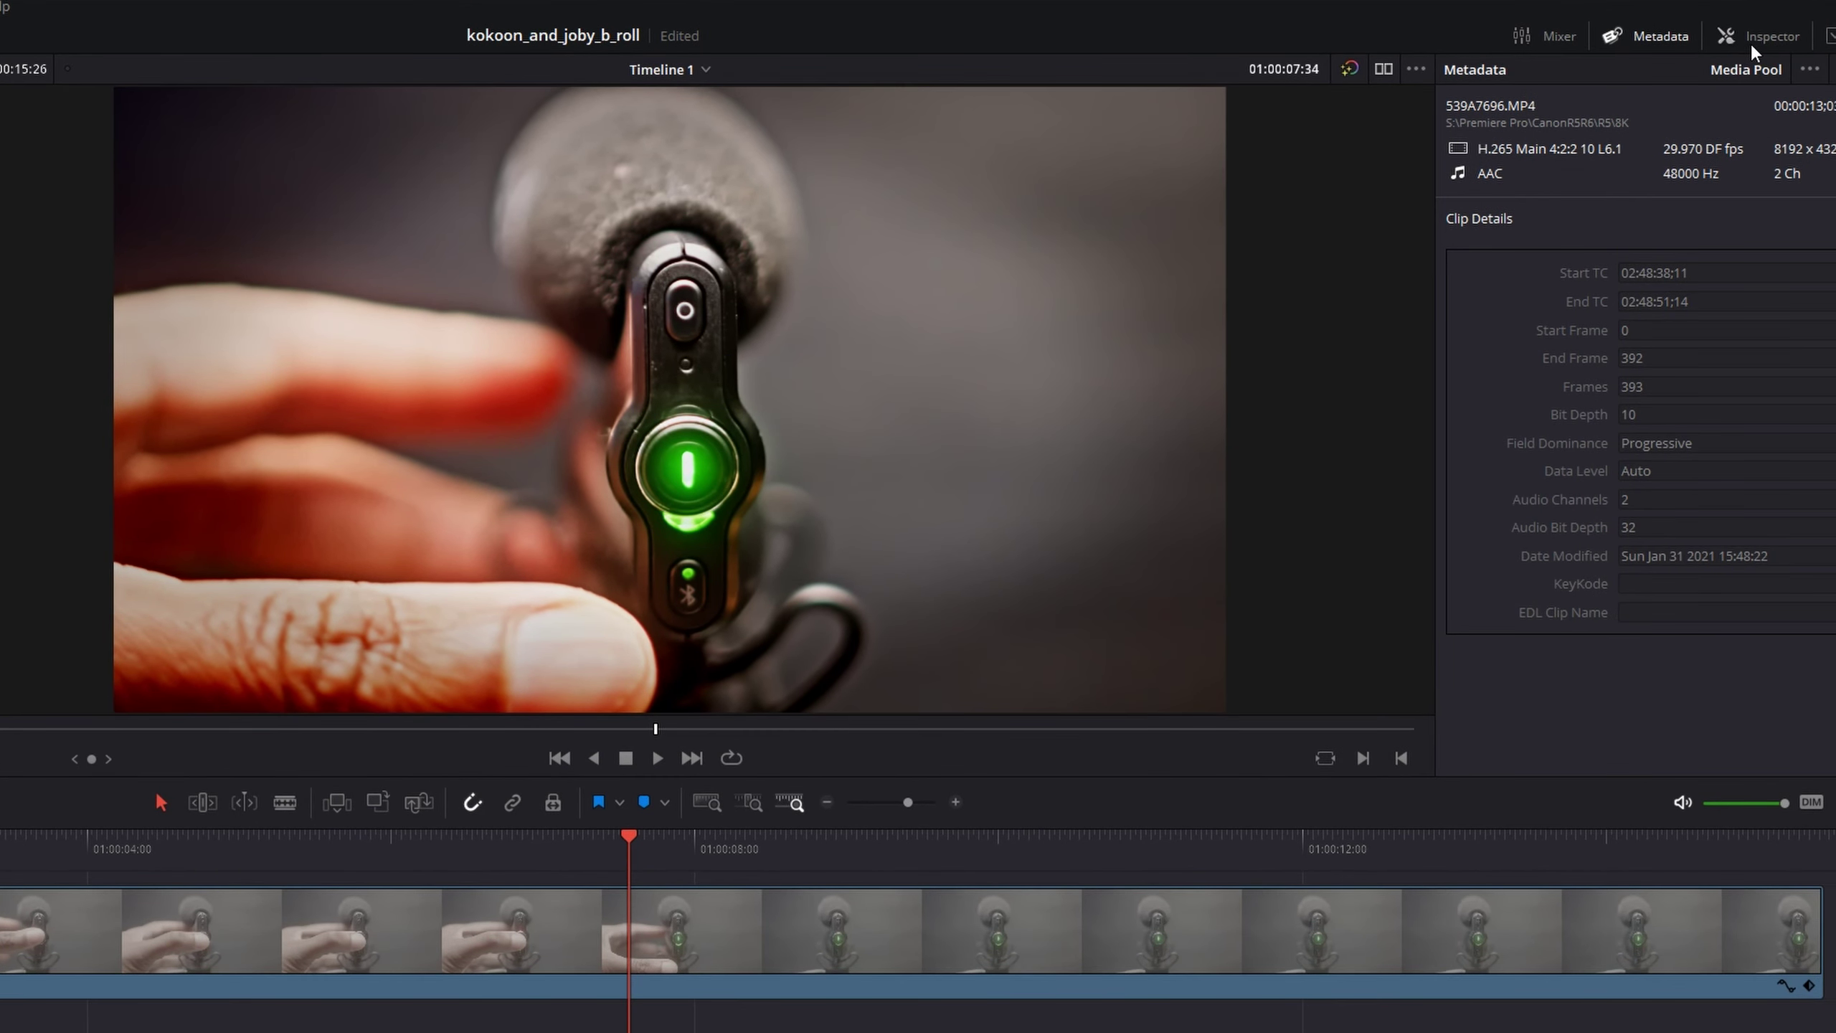
Step: Show the Inspector again and switch to the dual viewer with separate source and timeline views
click(1753, 45)
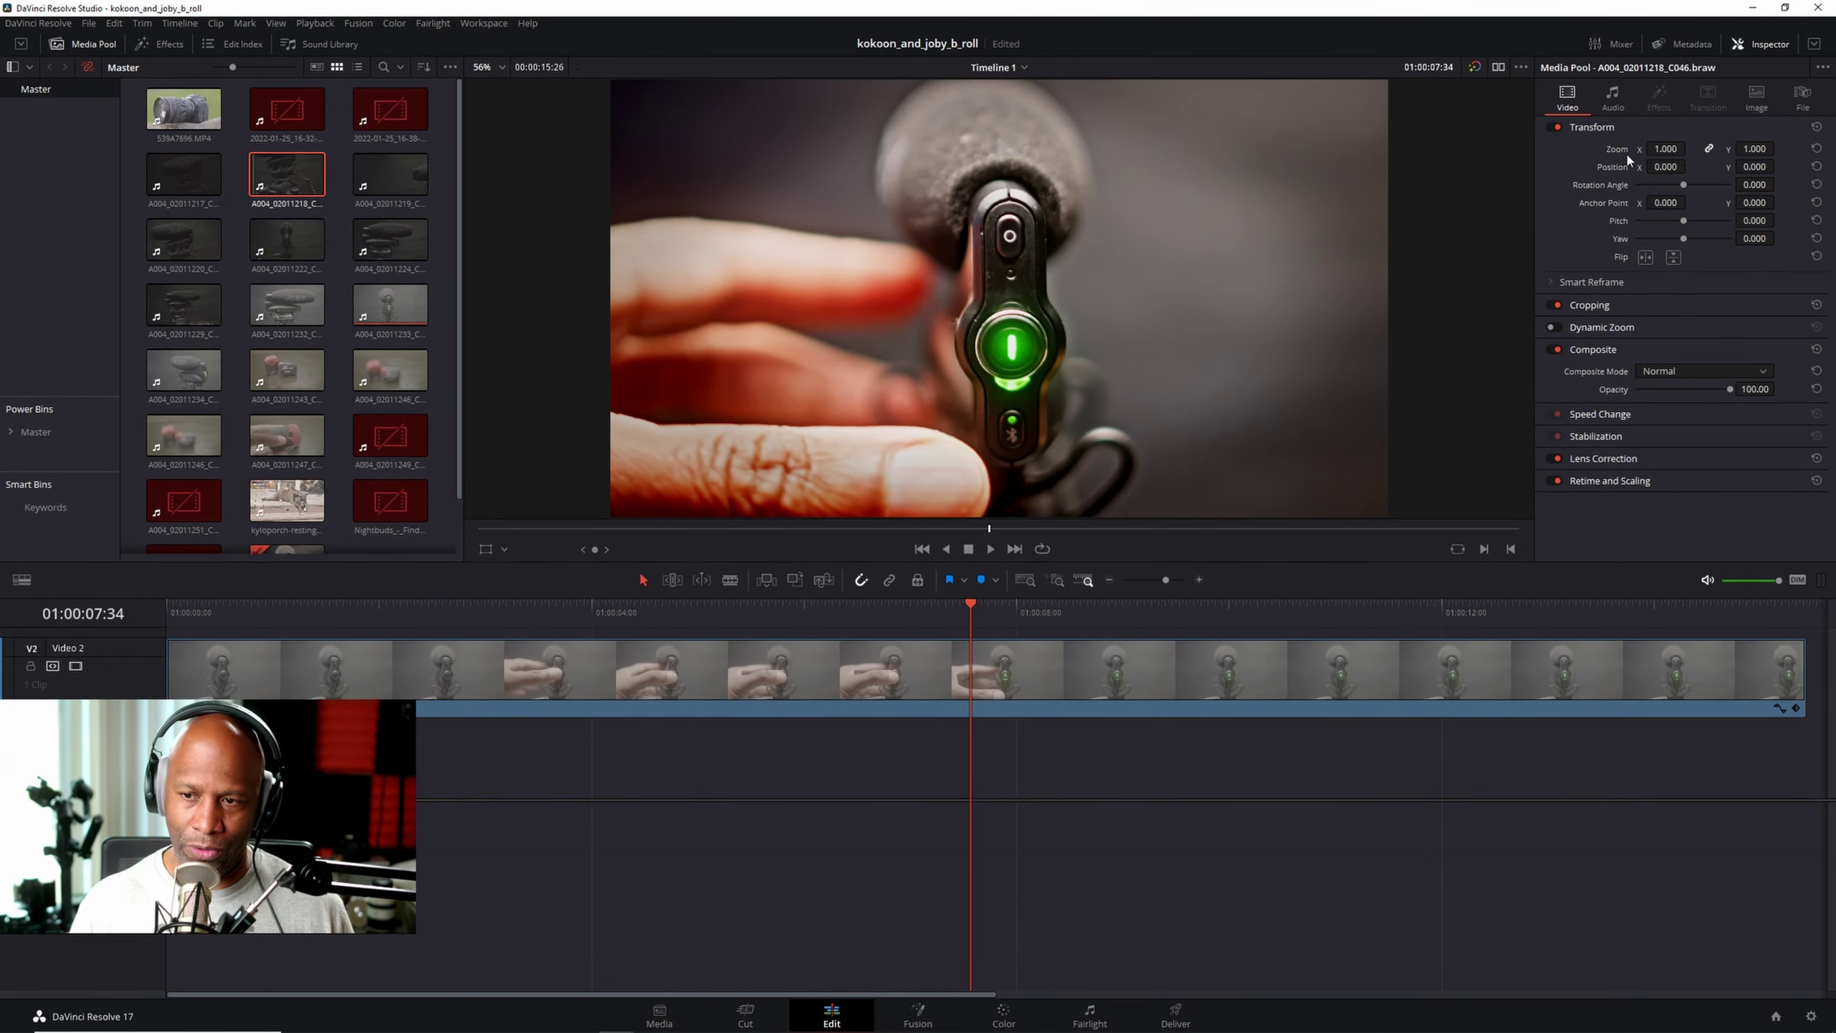
key(ctrl)
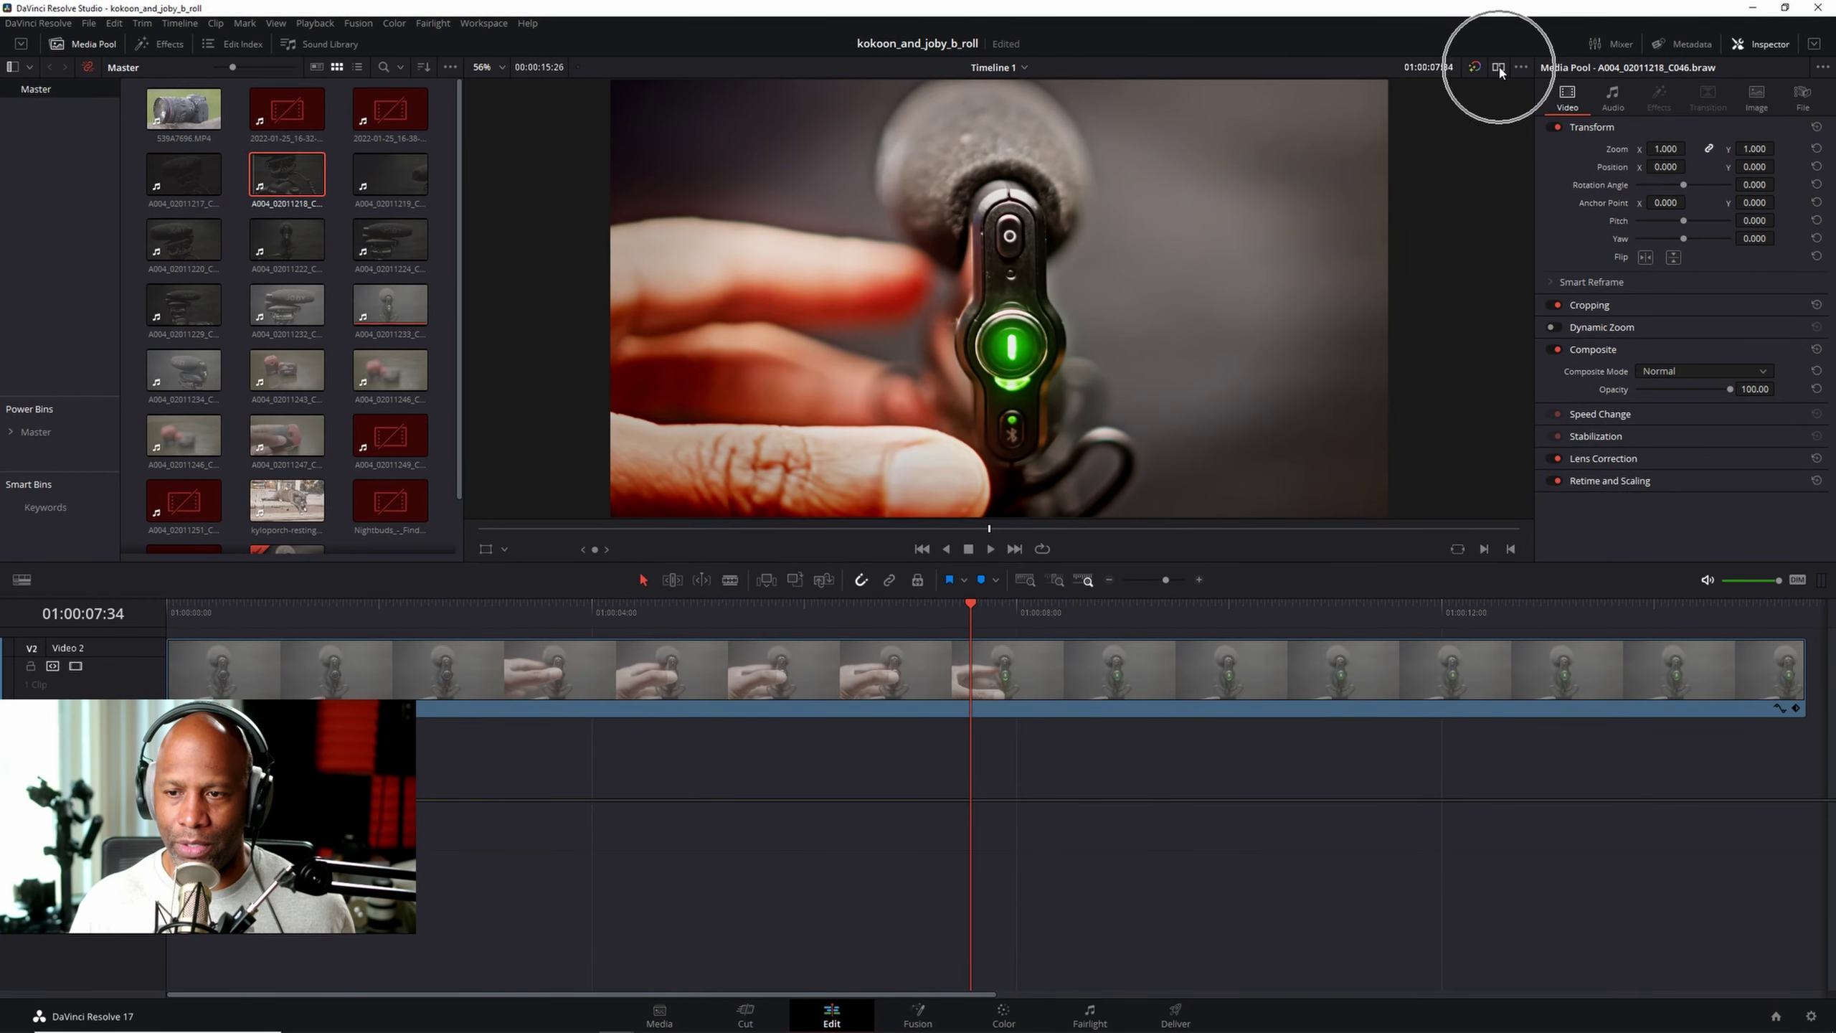
key(ctrl)
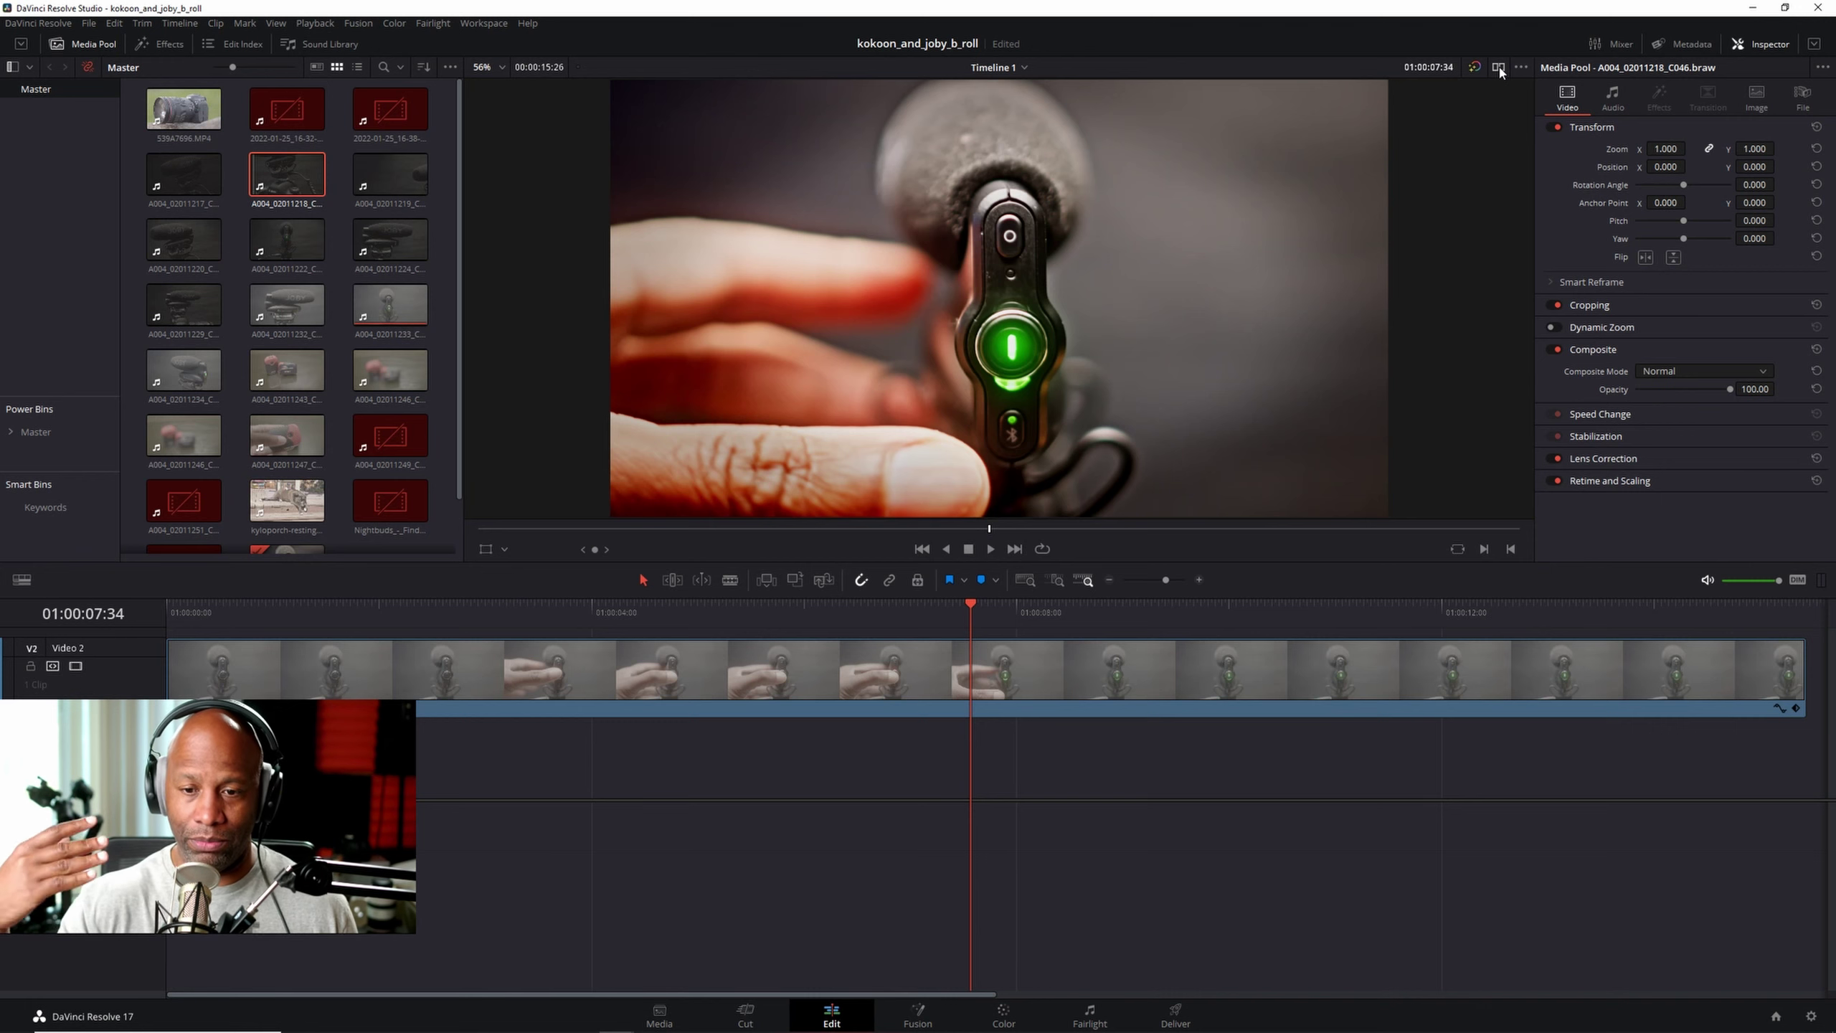
click(1498, 68)
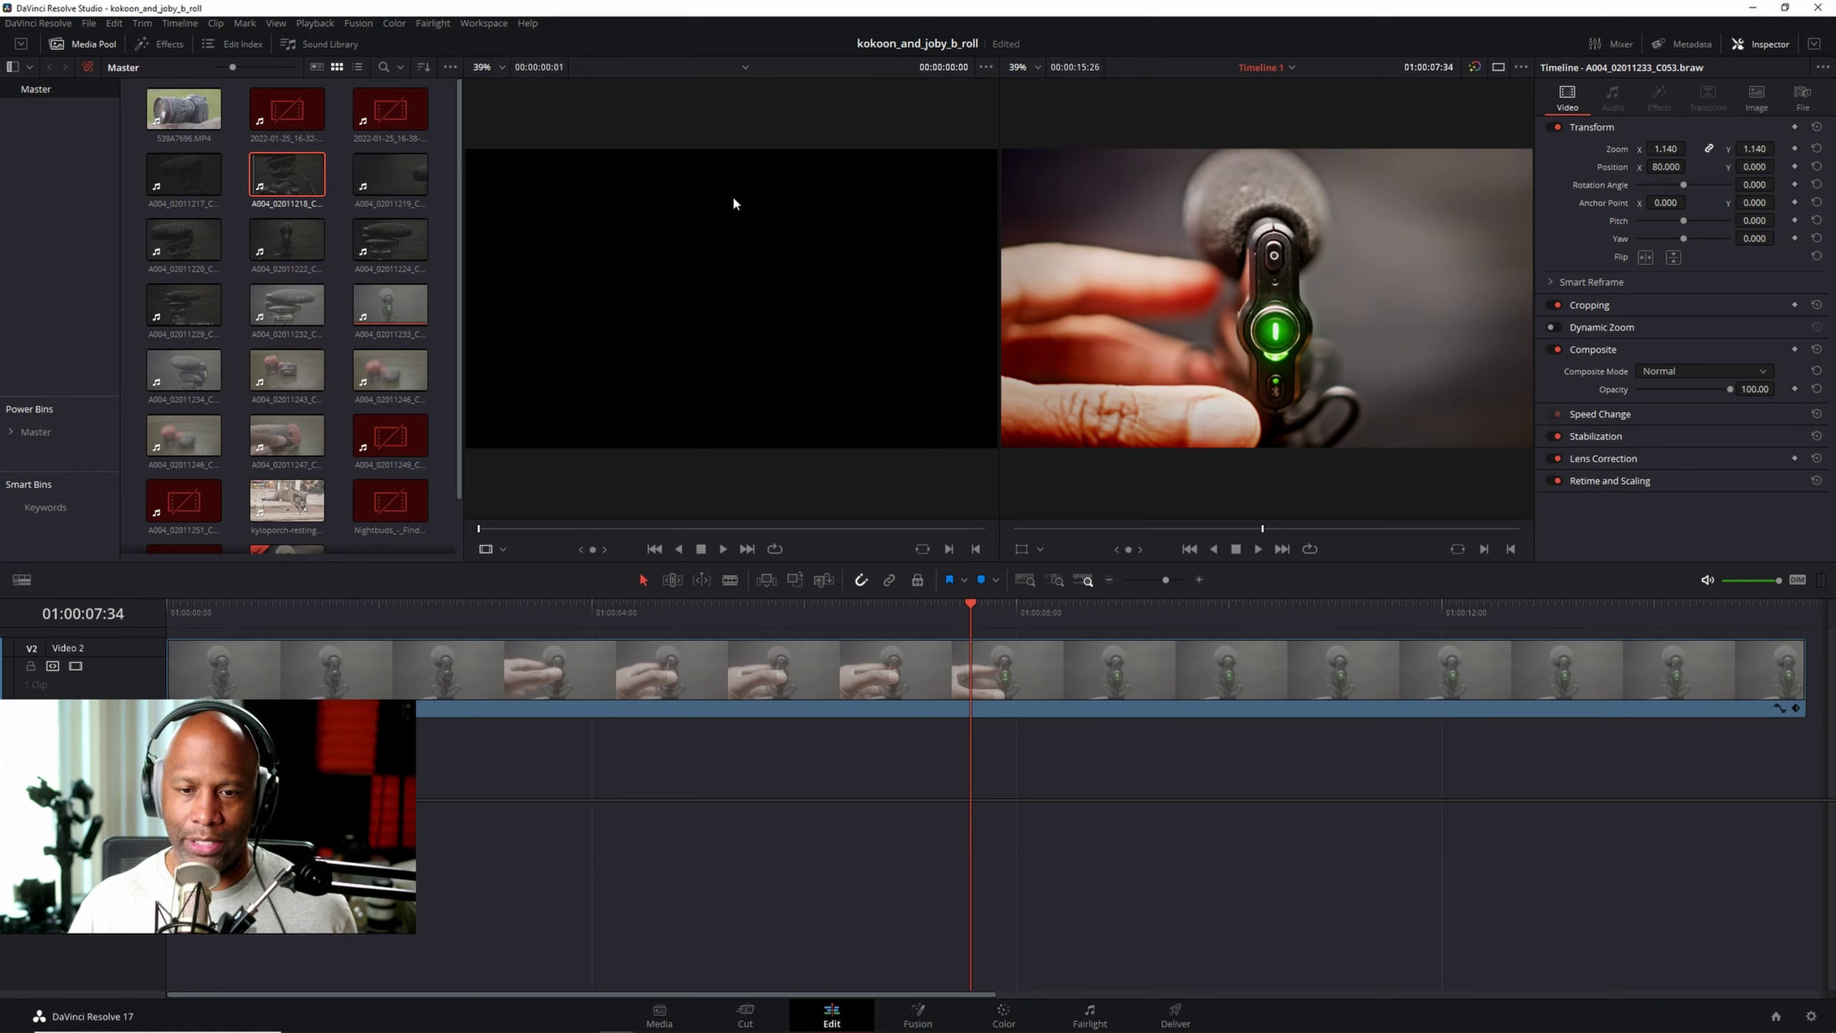
key(ctrl)
key(ctrl)
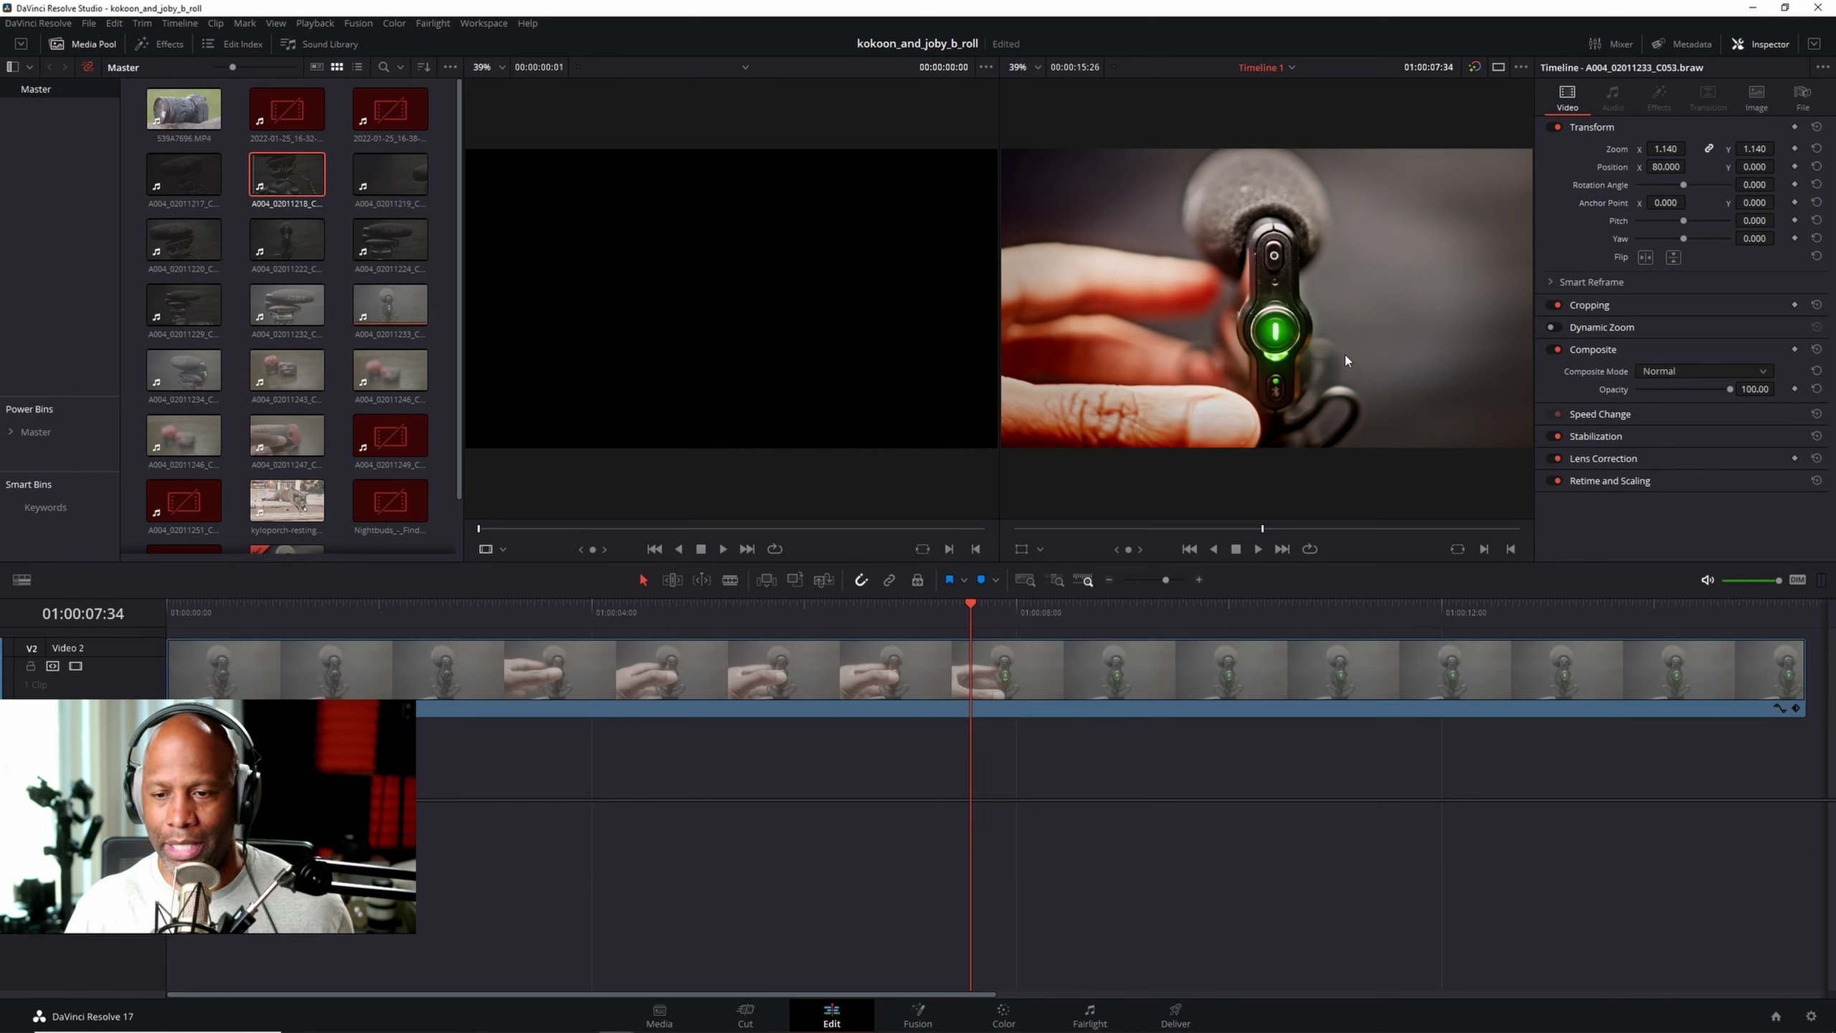
key(ctrl)
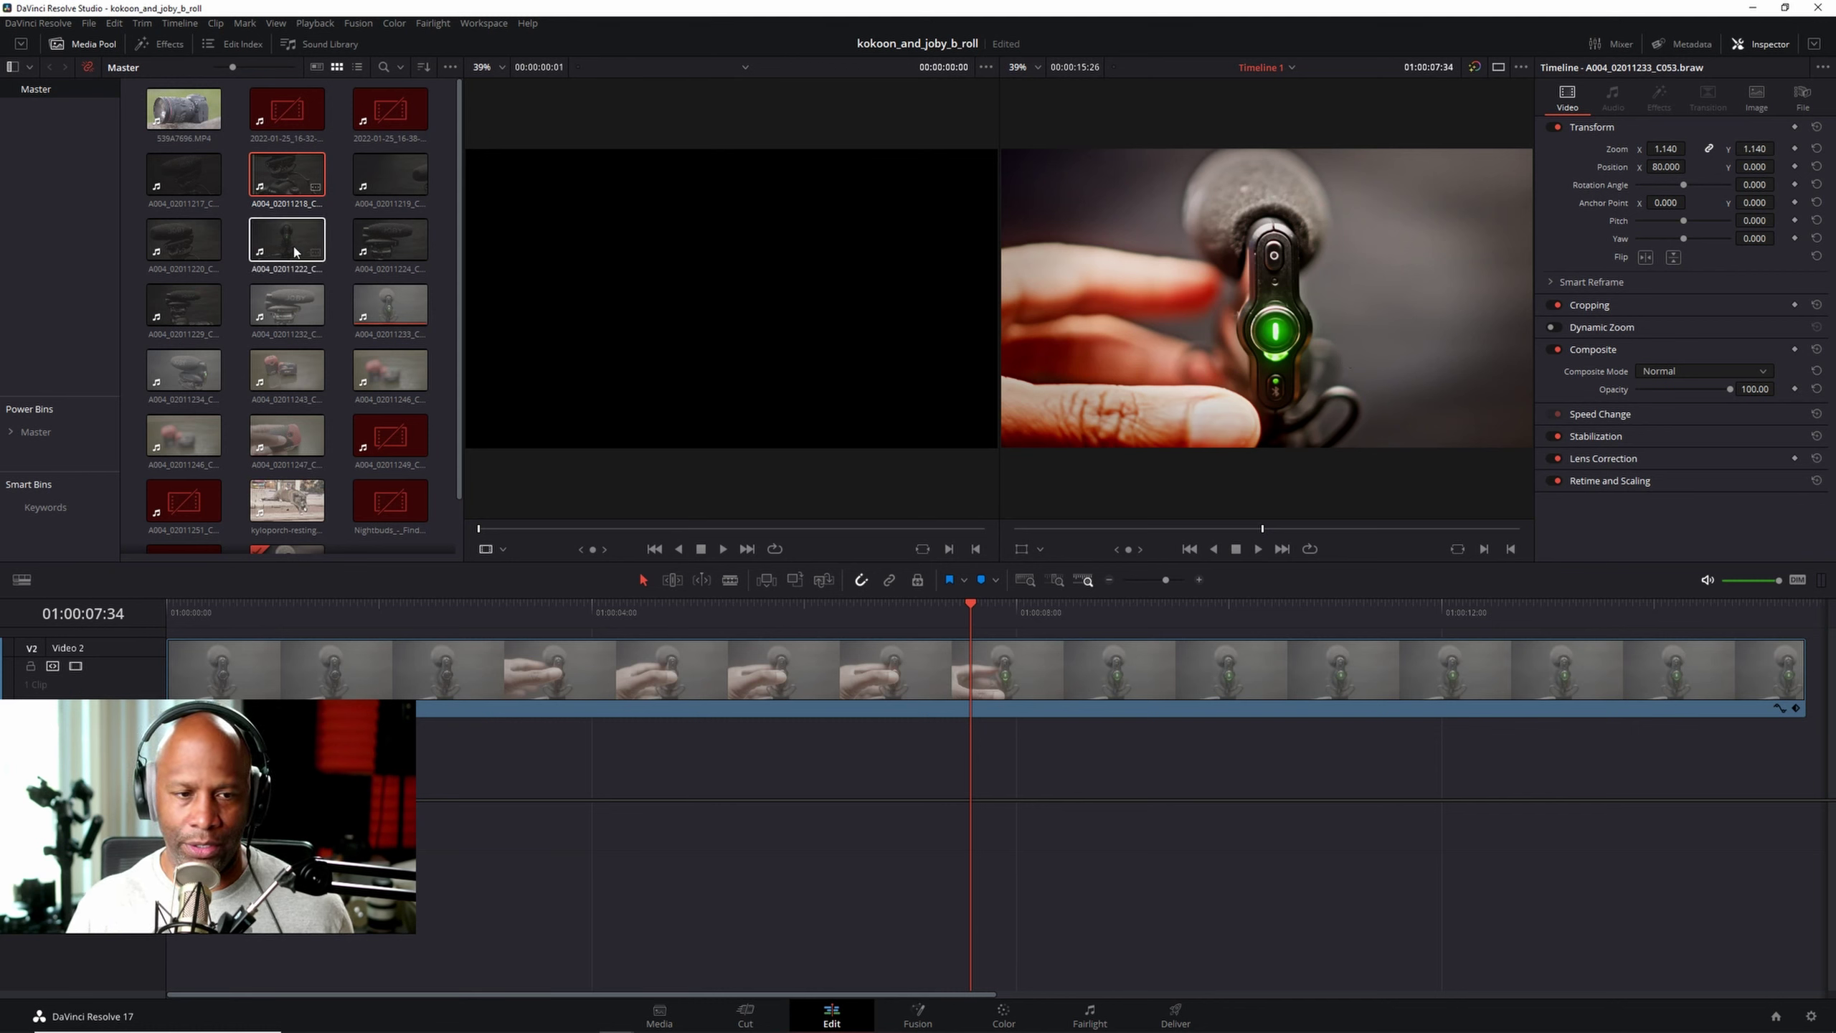
Step: Play 539A7696.MP4 in the source viewer, and load A004_02011218_C046.braw there
click(176, 112)
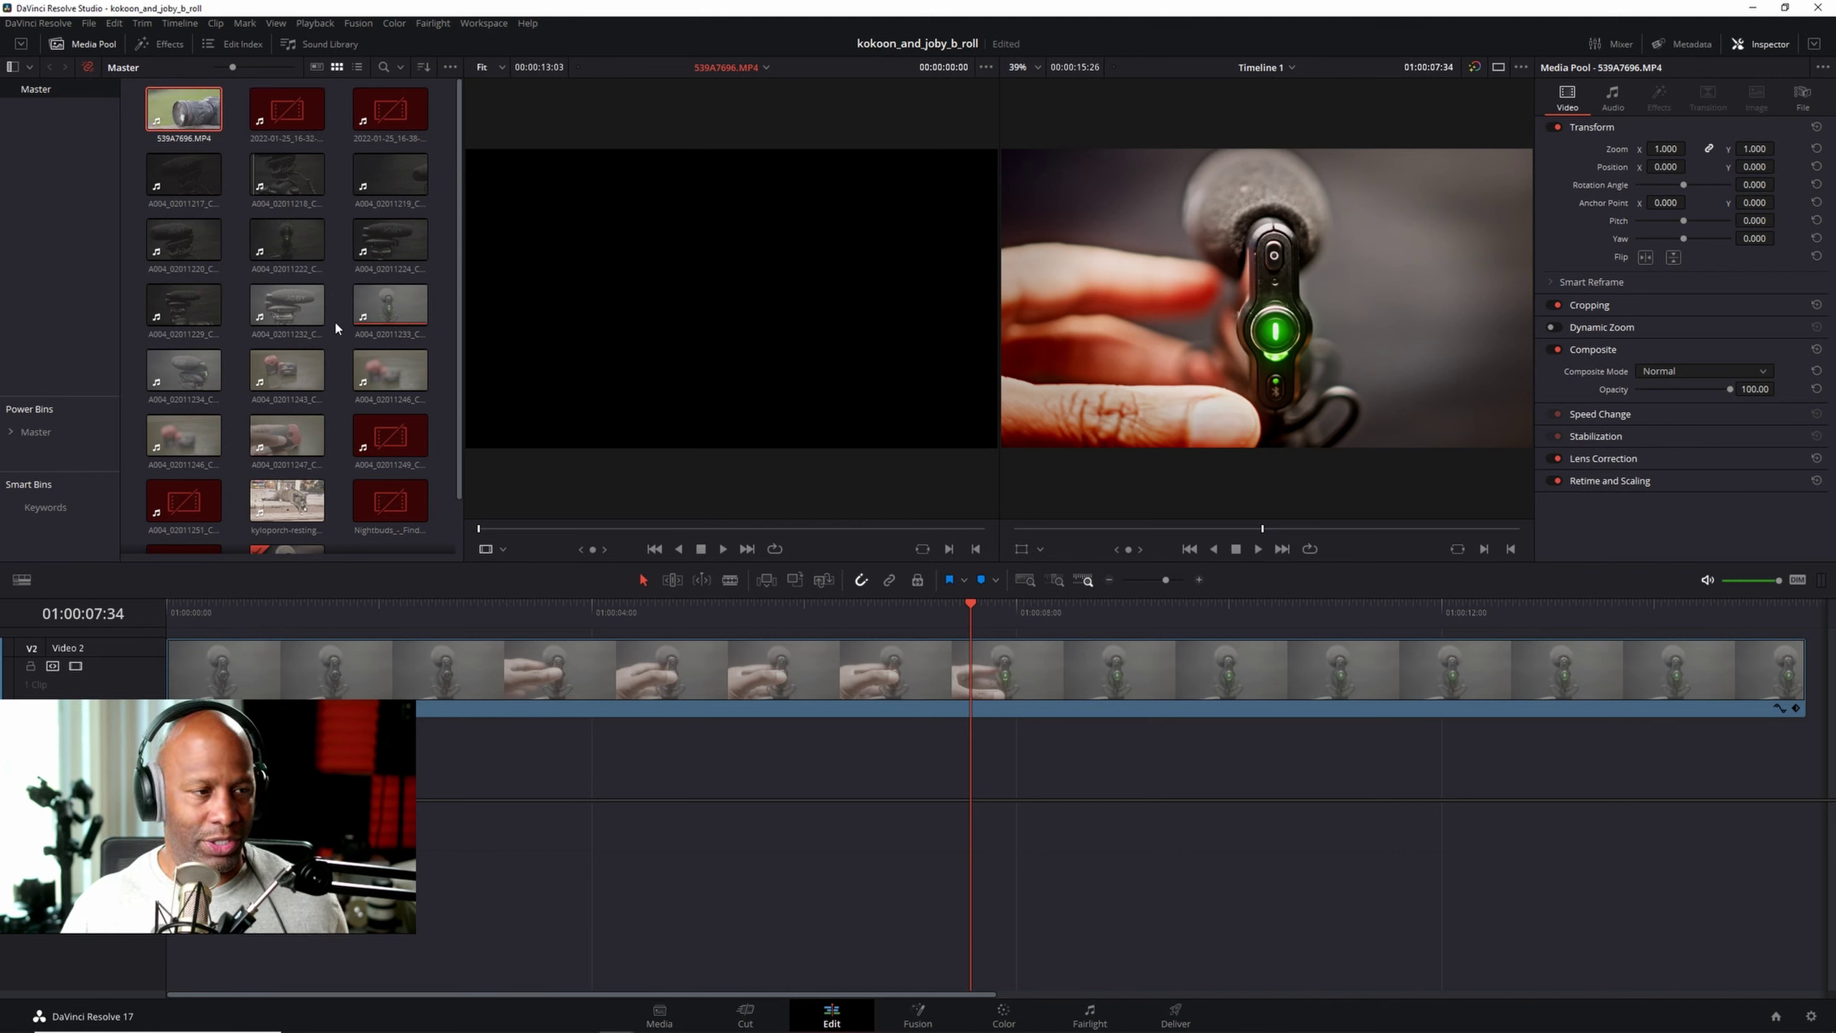
key(space)
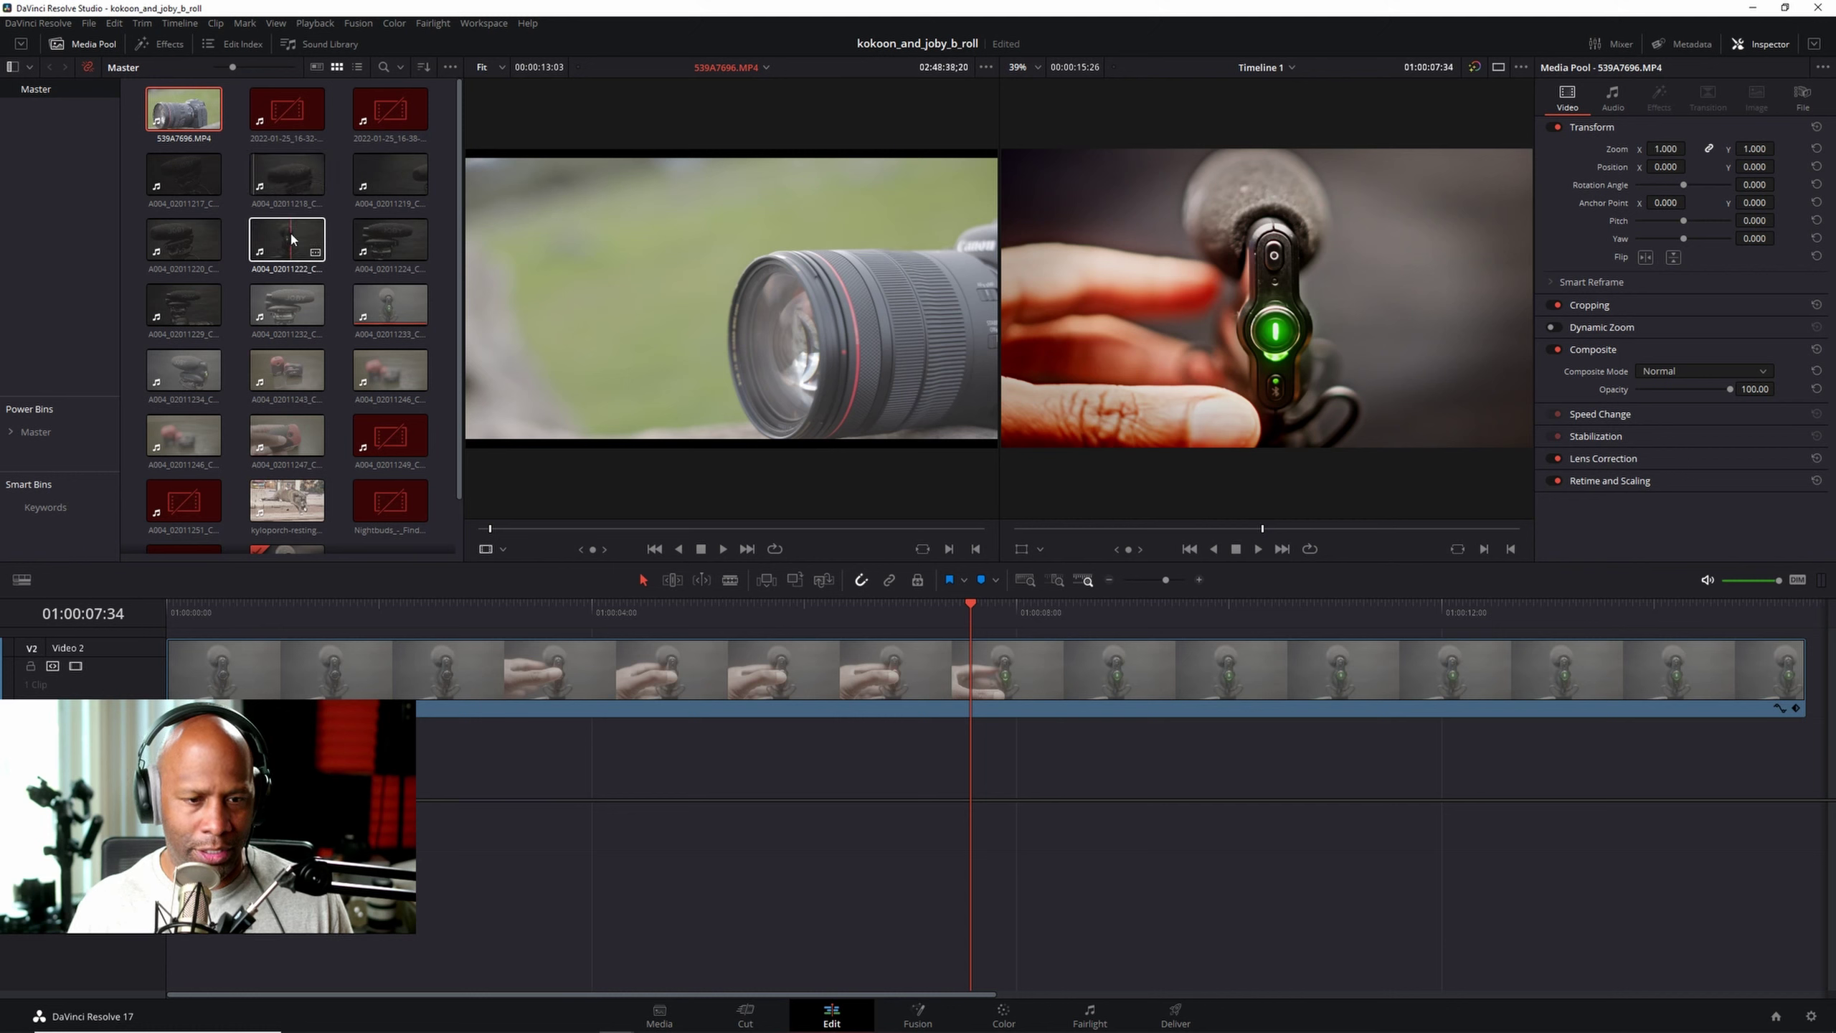
click(294, 183)
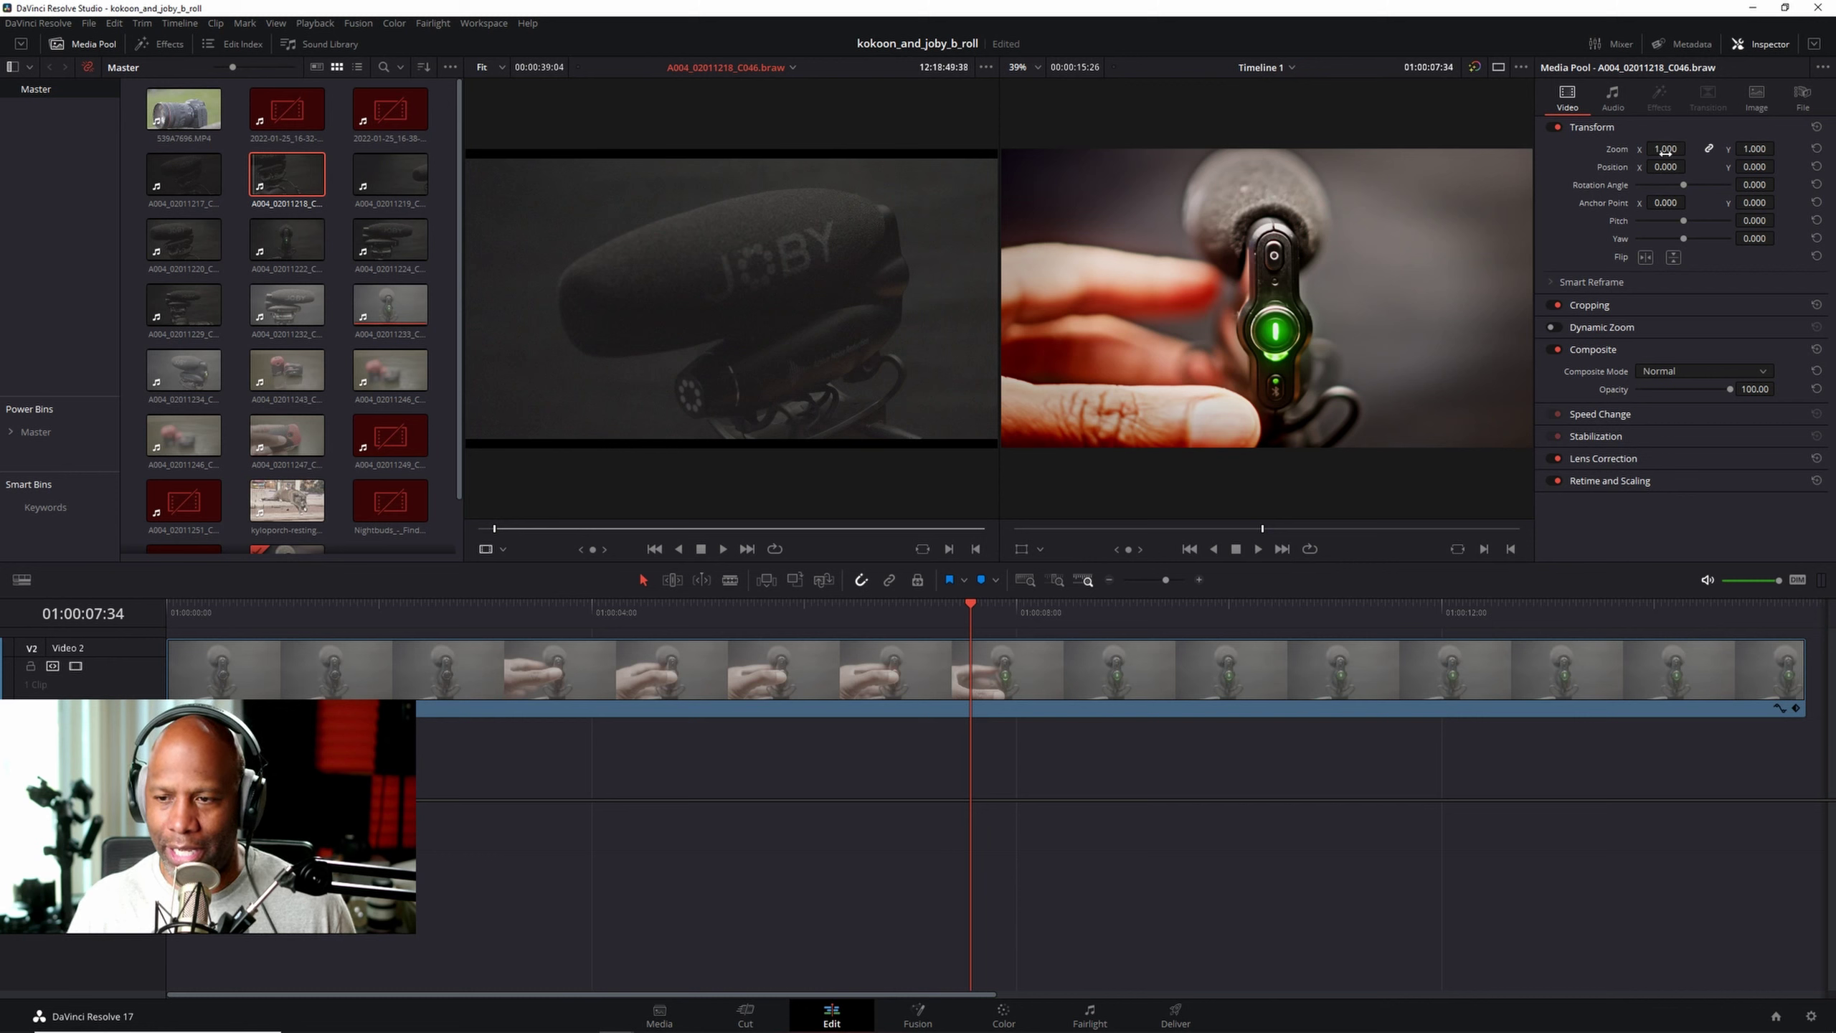
Step: Set the source clip's zoom to 1.200 and X position to -53.000, and scrub it to 12:19:01:16
key(ctrl)
mouse_move(1665, 151)
mouse_down()
mouse_move(1691, 149)
mouse_move(1622, 167)
mouse_move(1686, 148)
mouse_move(1690, 166)
mouse_up()
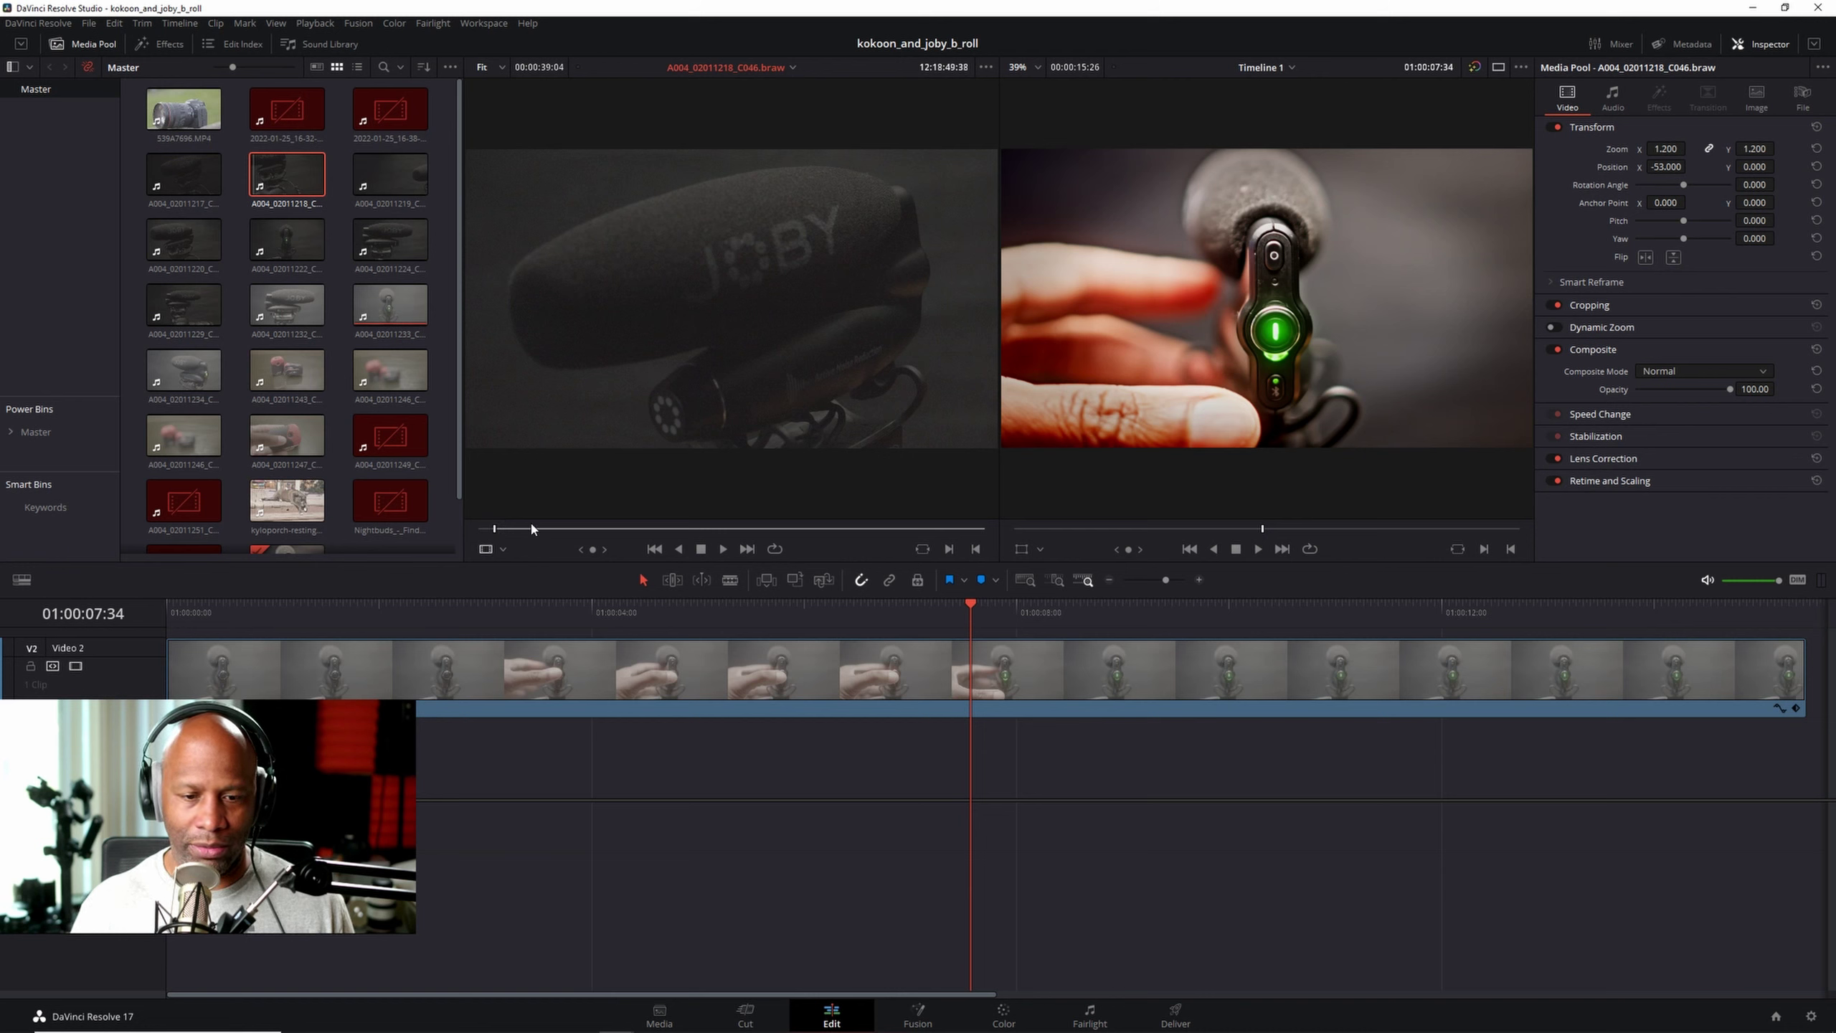
drag(494, 529, 641, 535)
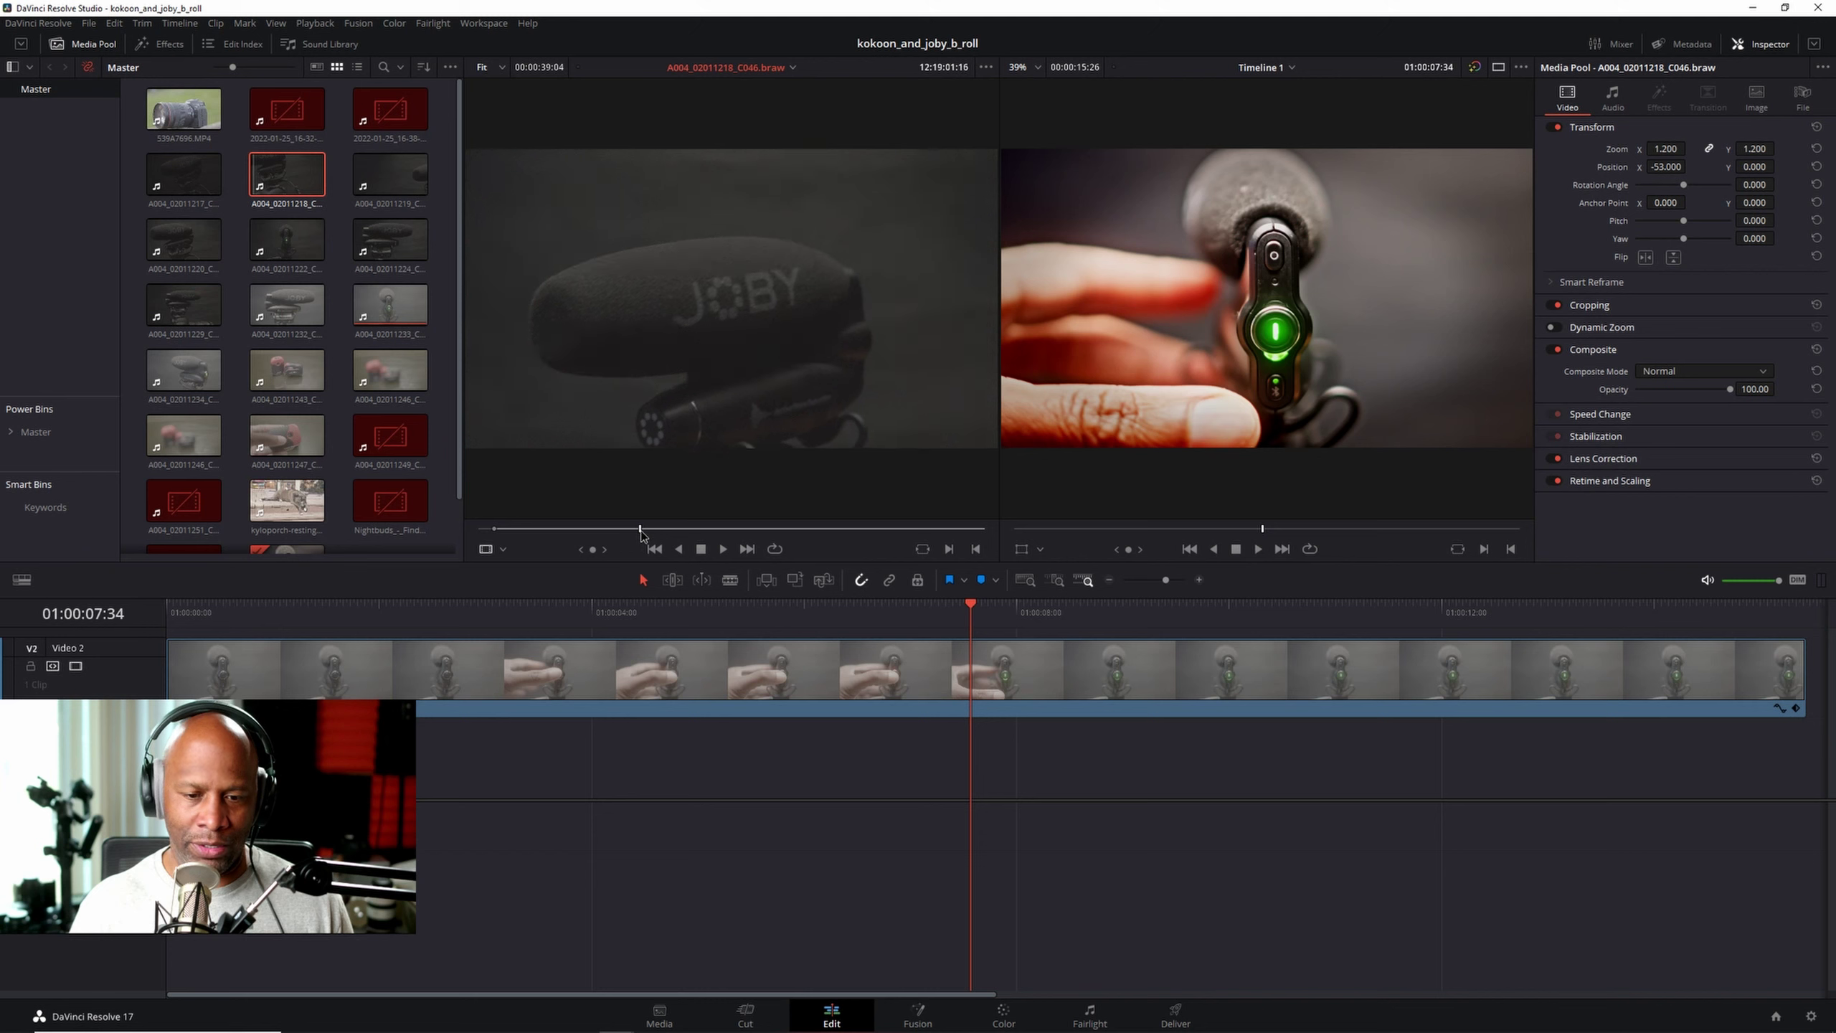
Step: Mark the In point of A004_02011218_C046.braw at 12:19:01:16 in the source viewer and fast-forward through the clip
key(i)
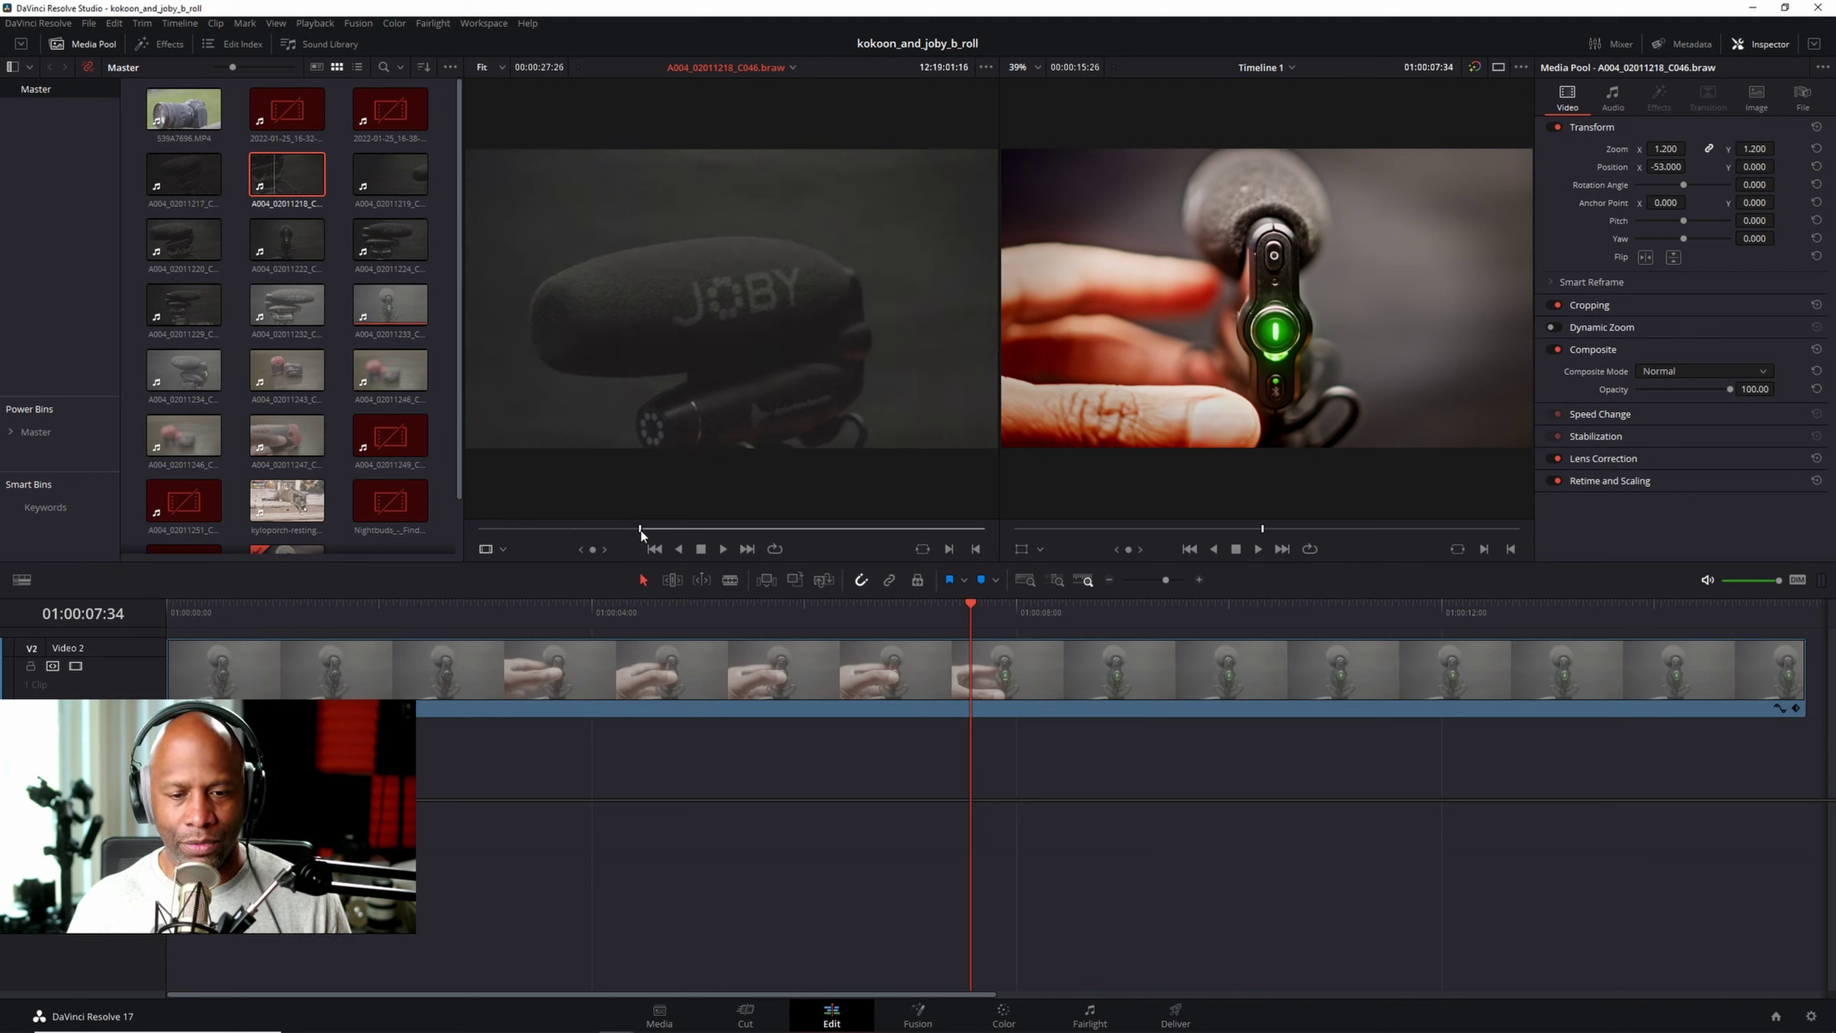
mouse_move(640, 530)
mouse_down()
mouse_move(751, 535)
mouse_move(656, 529)
mouse_up()
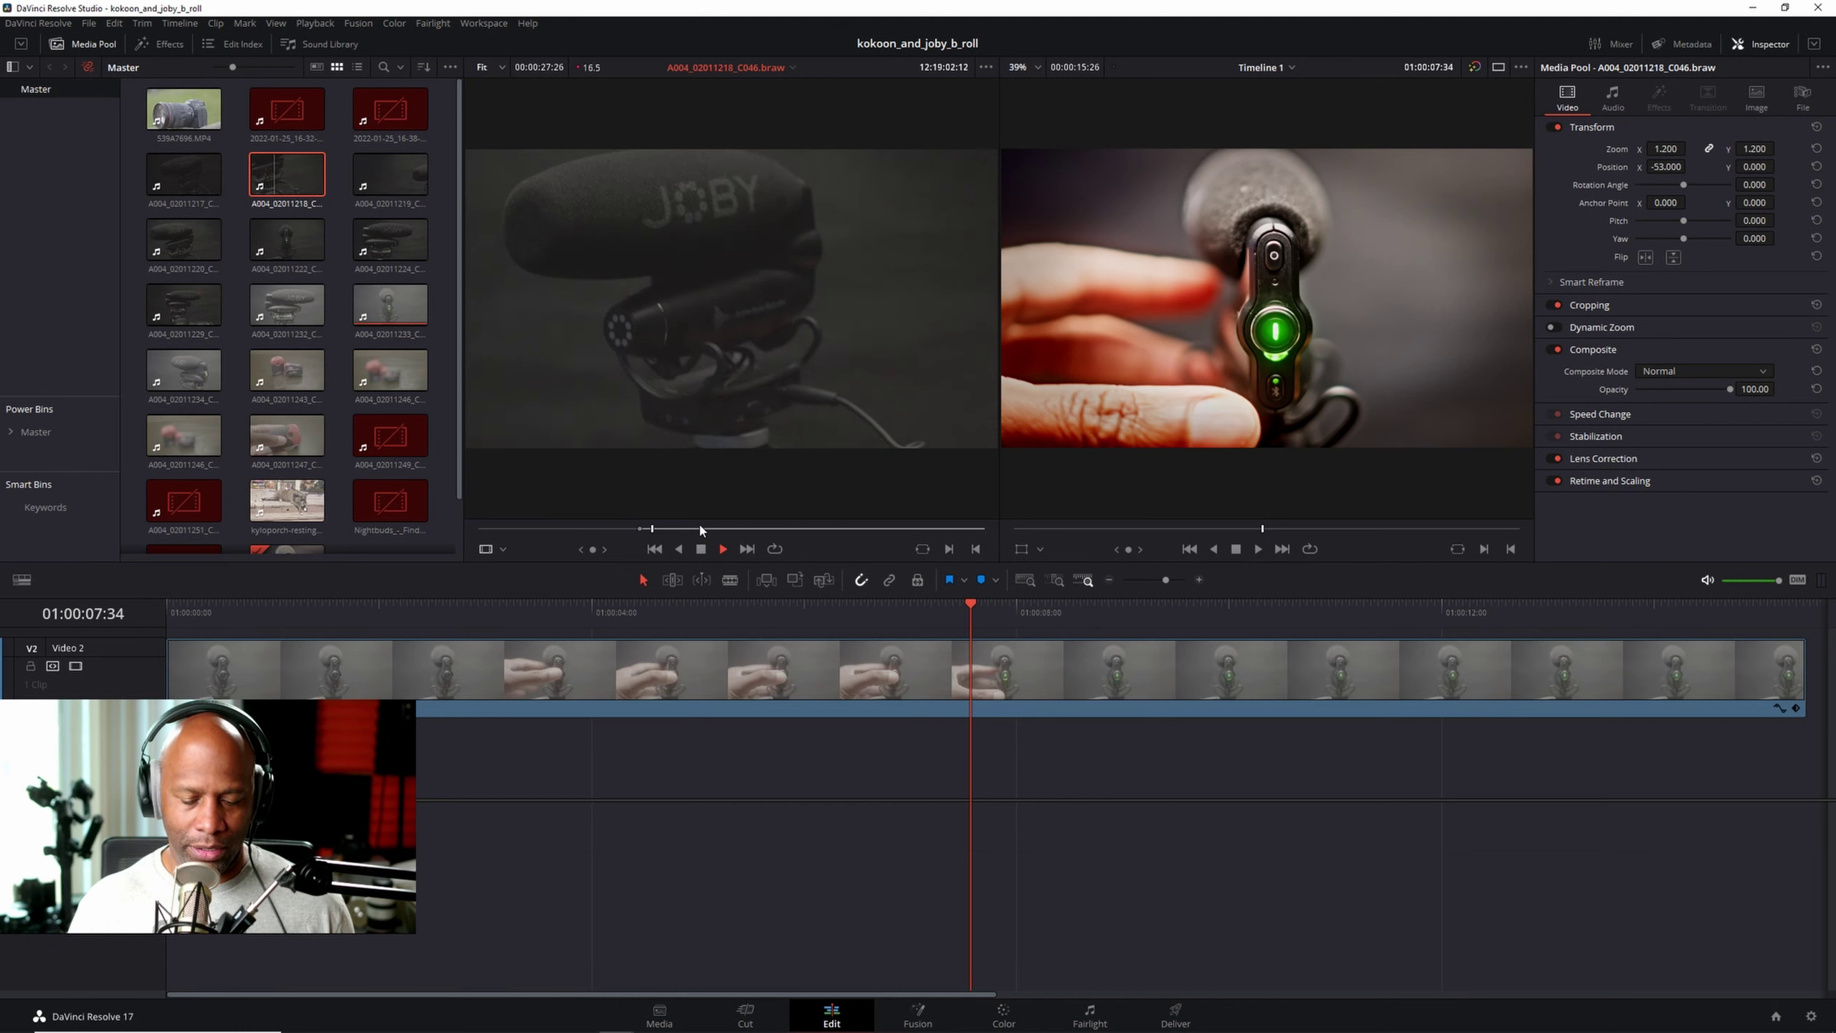
key(l)
key(l)
key(l)
key(l)
key(l)
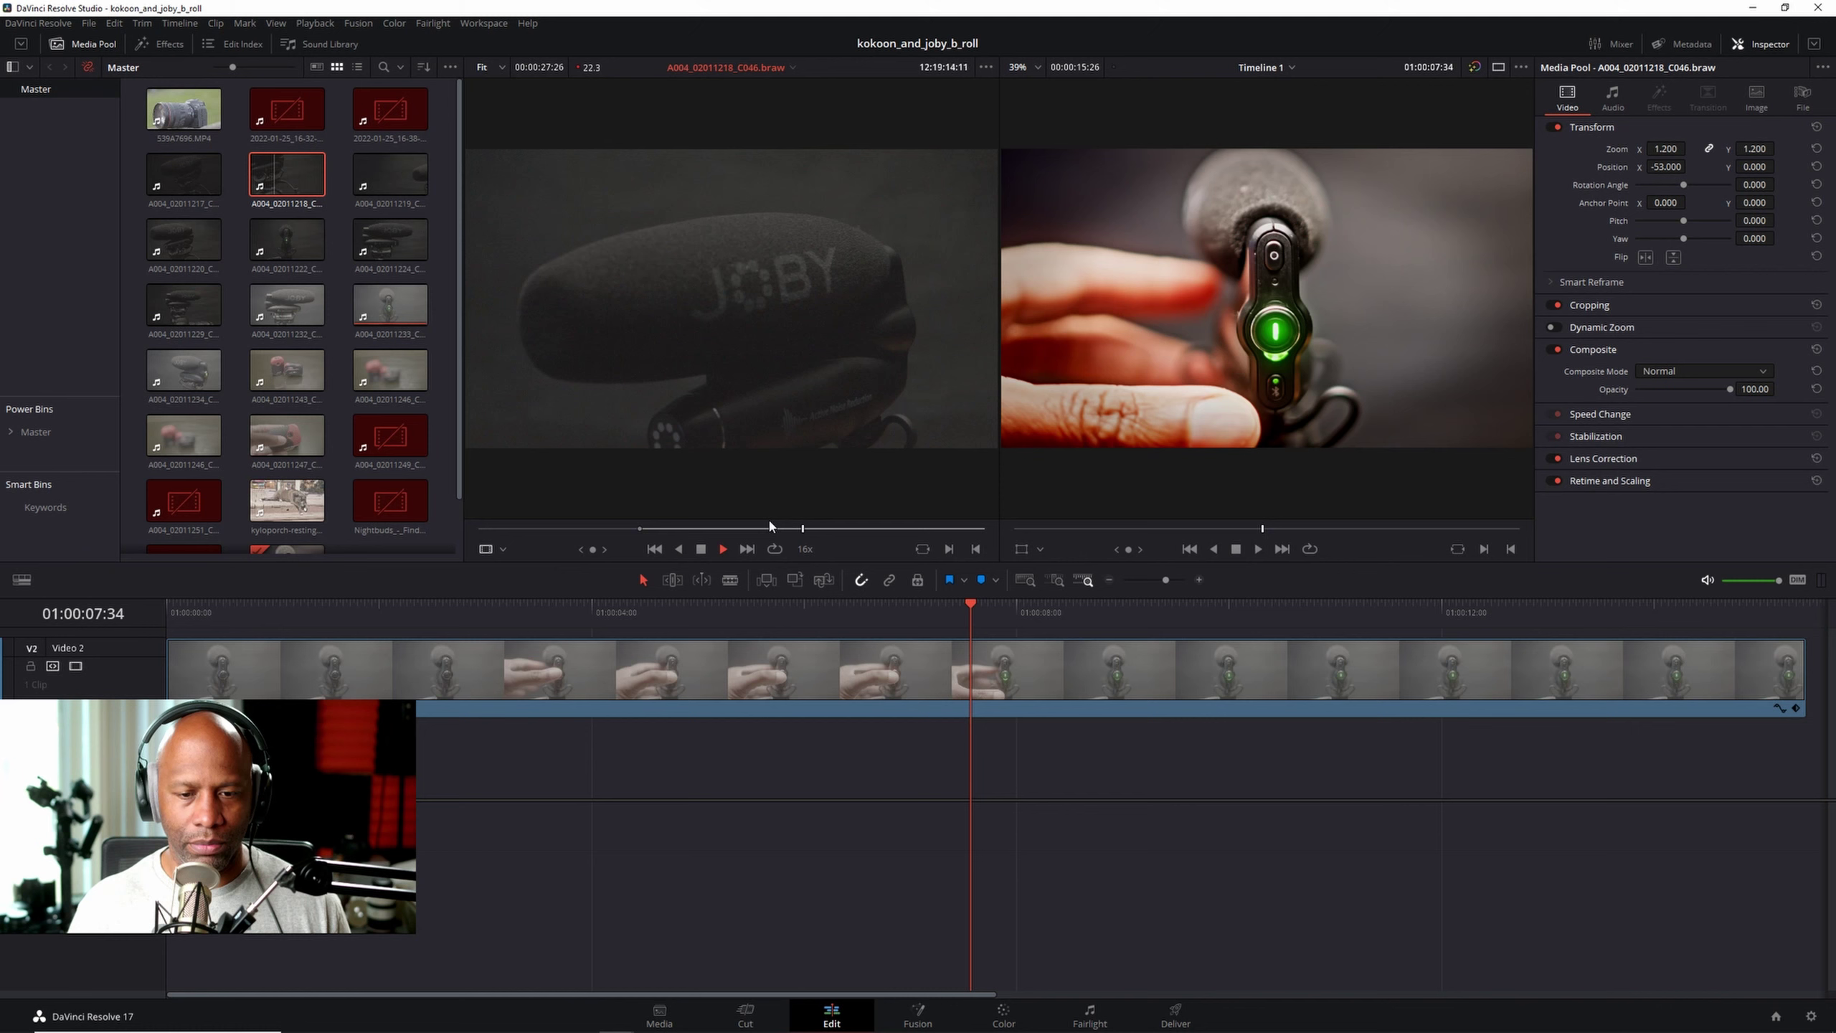
Step: Mark the source clip's Out point at 12:19:19:09, on the view of the Canon camera
click(902, 529)
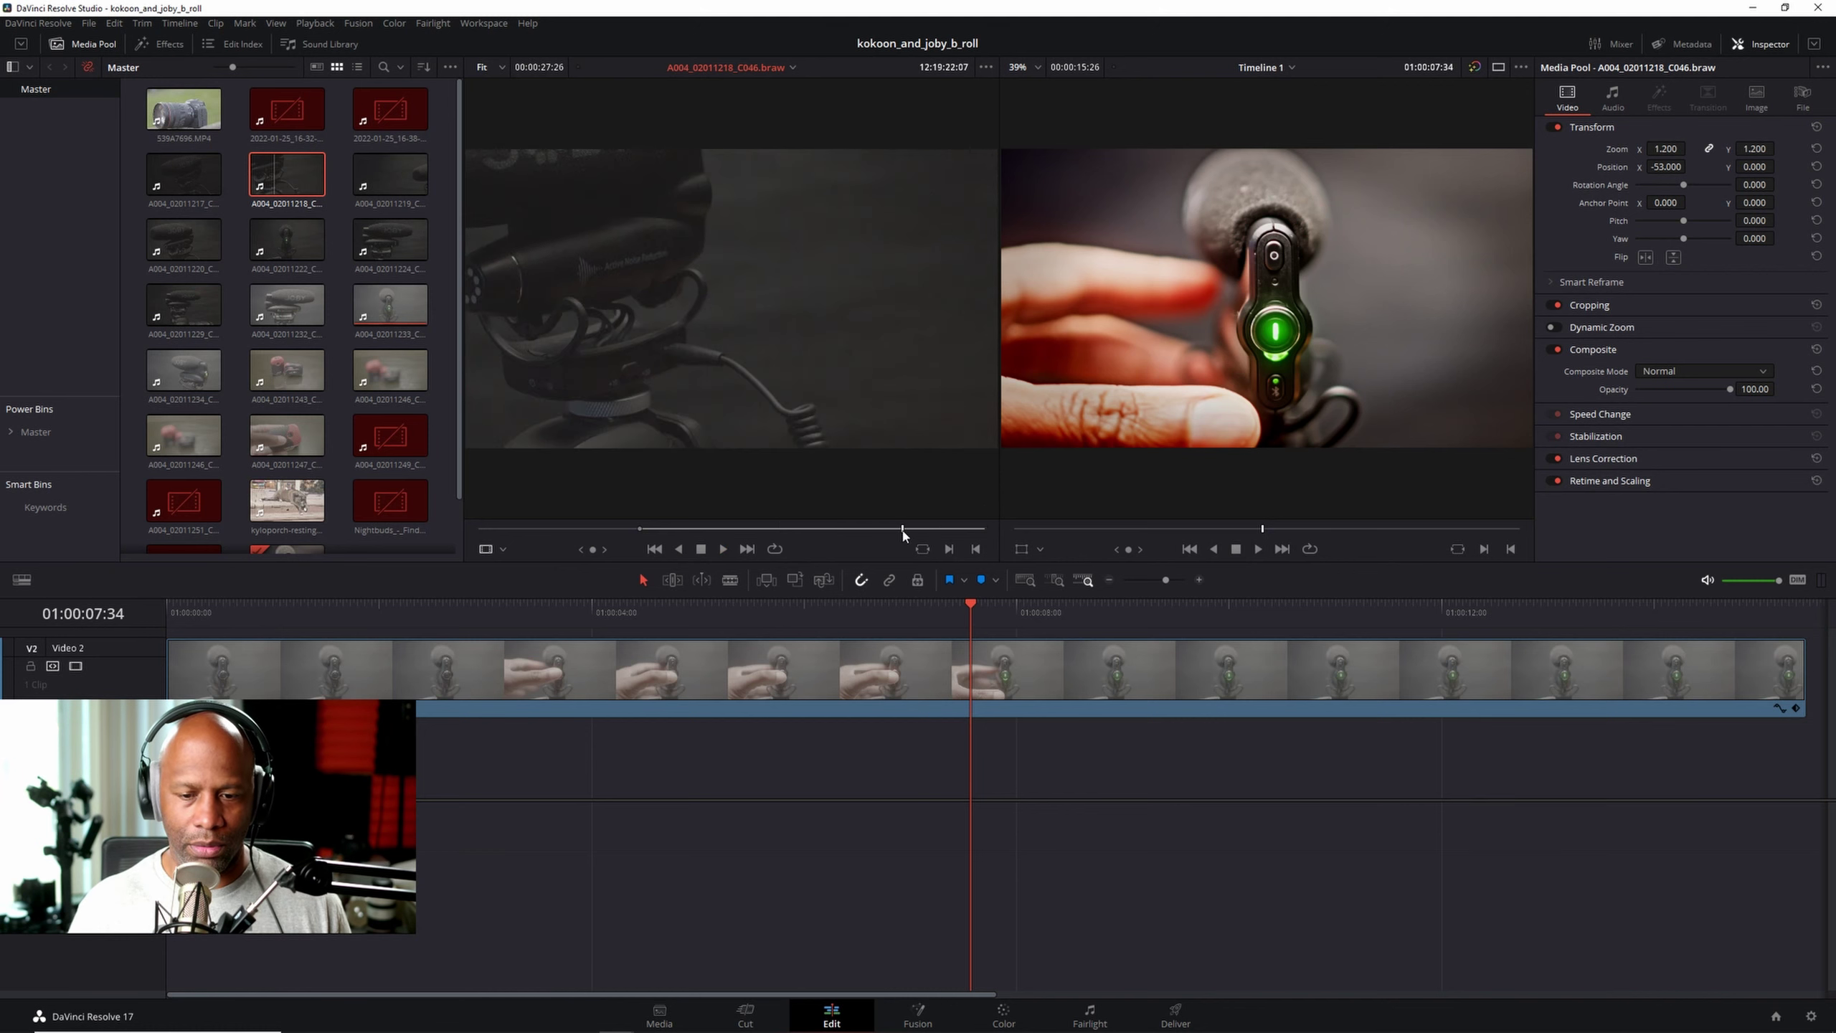
drag(902, 530, 865, 529)
key(o)
mouse_move(757, 515)
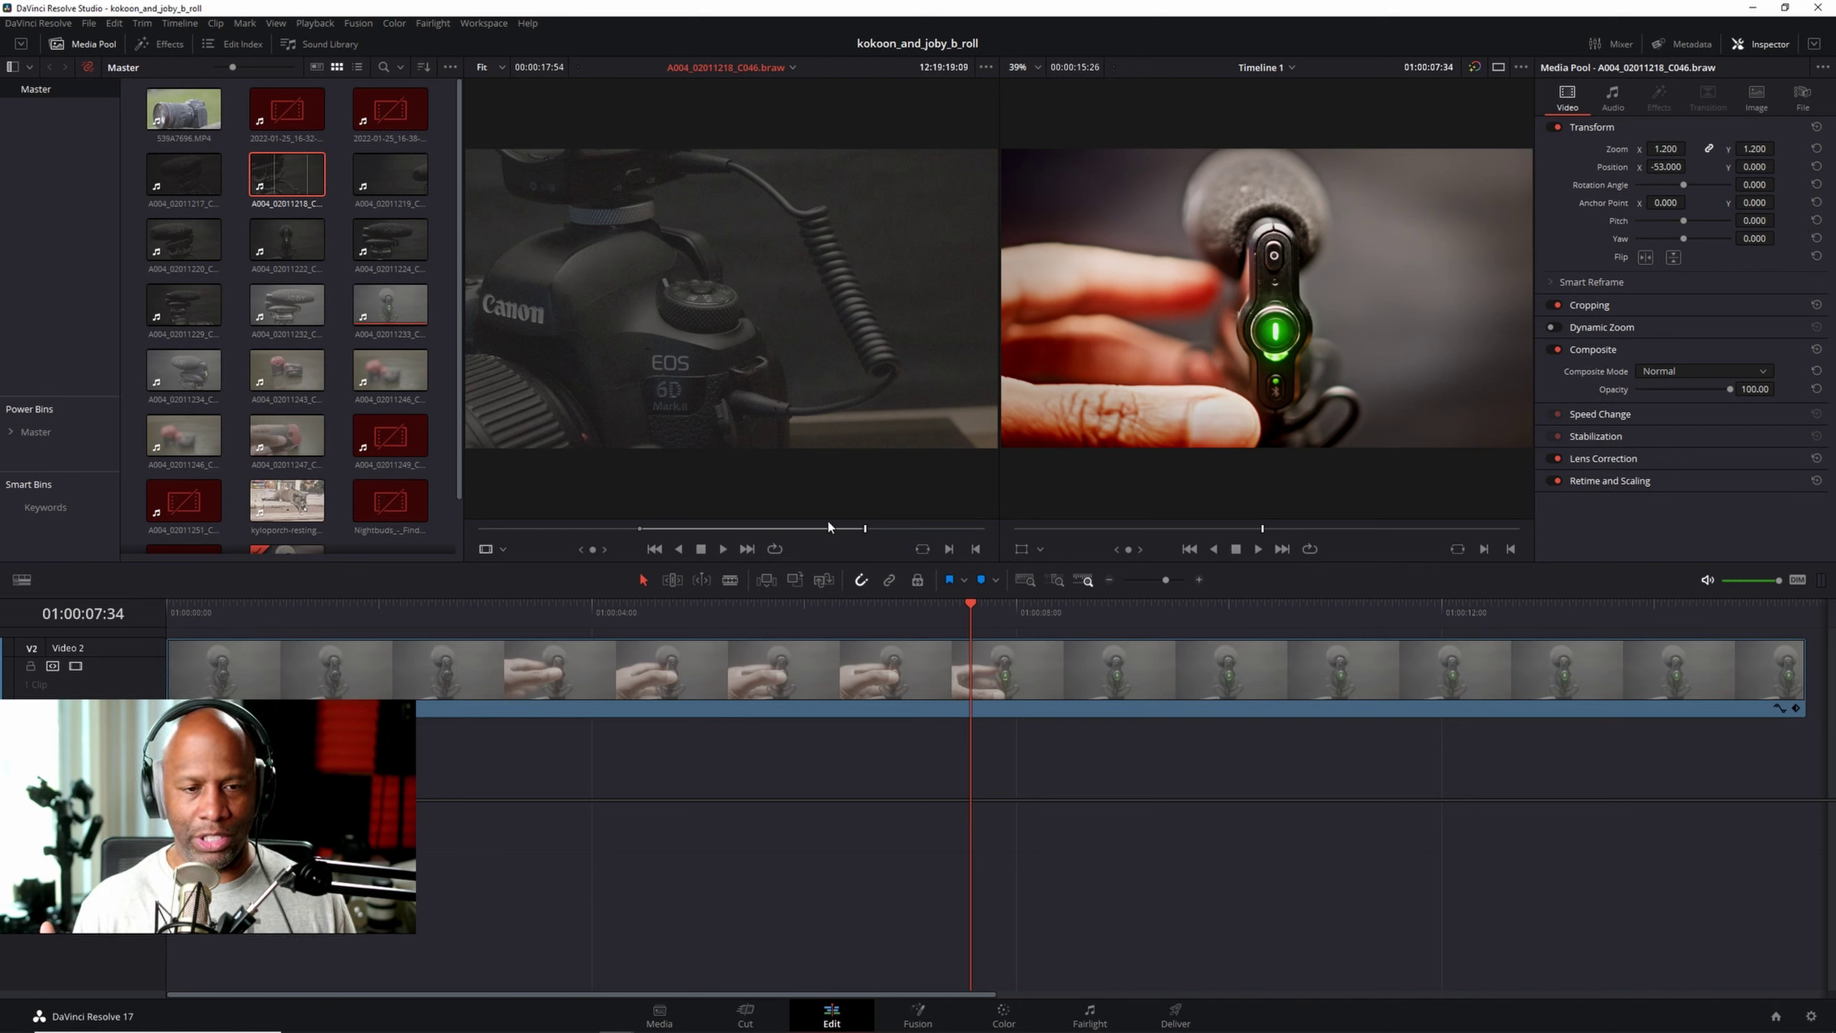
Step: Place the marked range of A004_02011218_C046.braw with its audio on the timeline past the Video 2 clip, and delete it again
scroll(920, 692, down, 4)
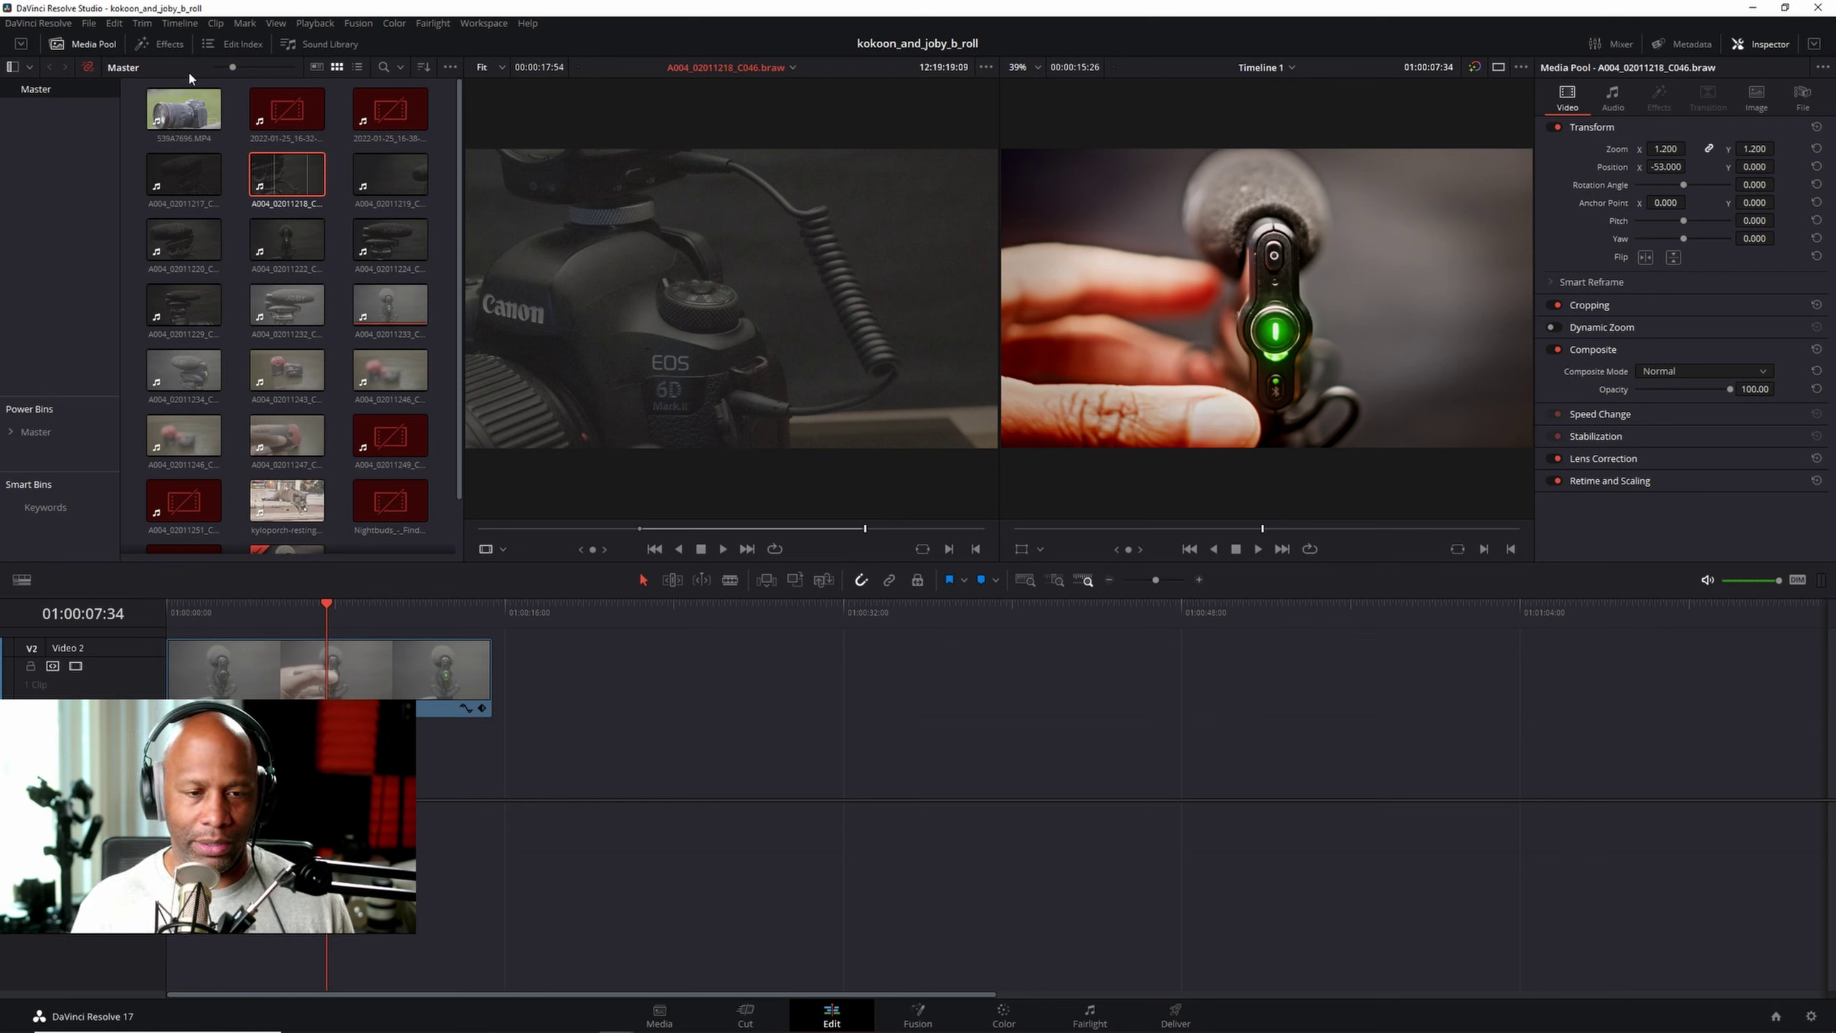
drag(293, 177, 551, 748)
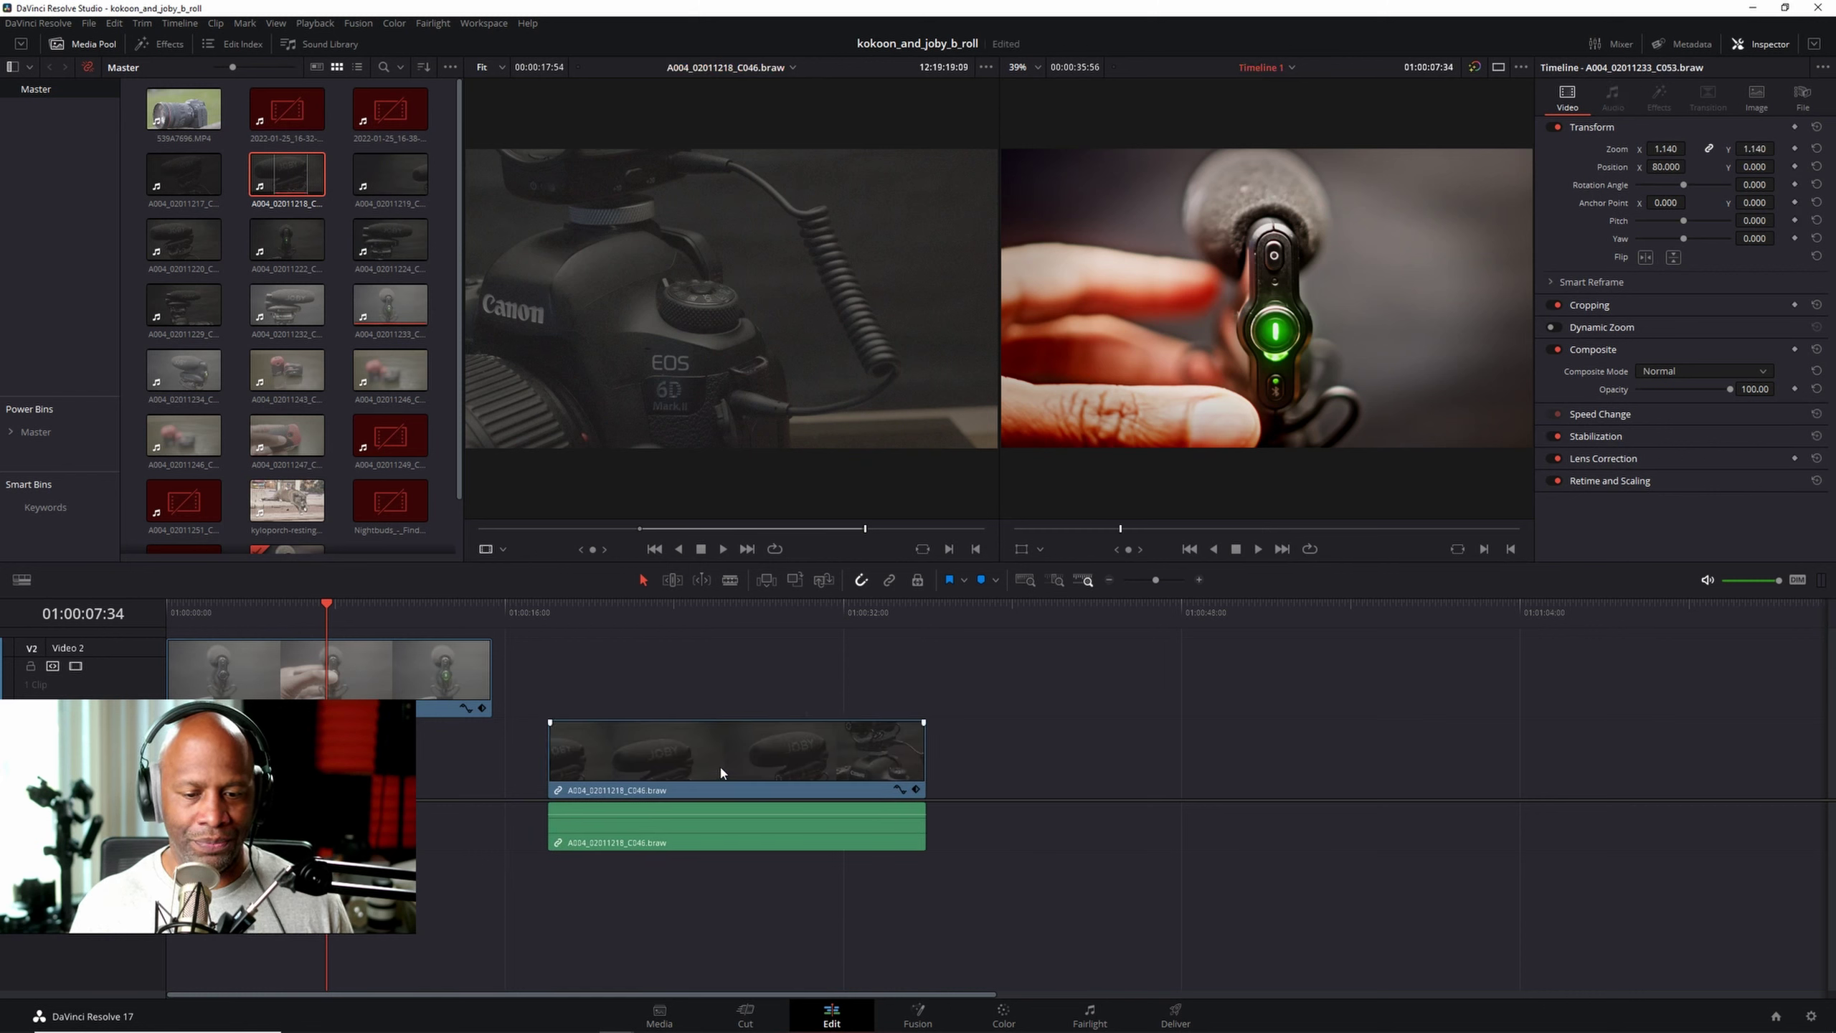
click(722, 837)
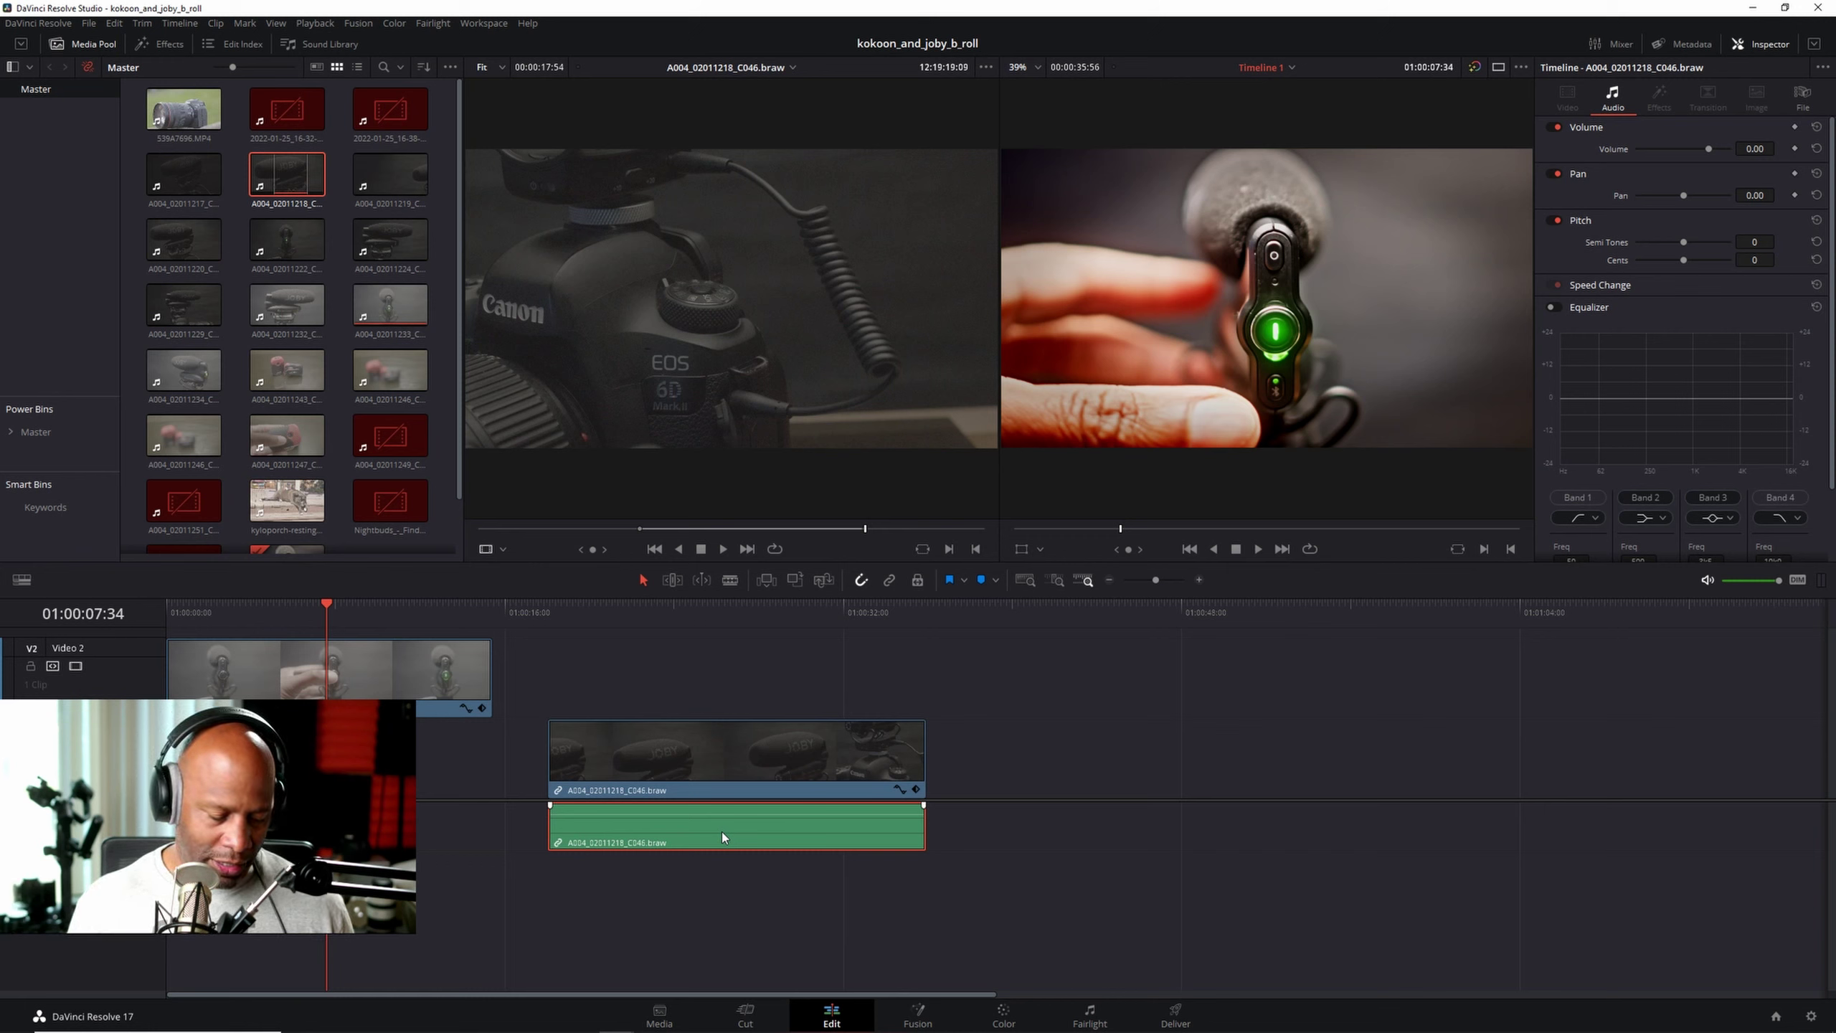
key(Delete)
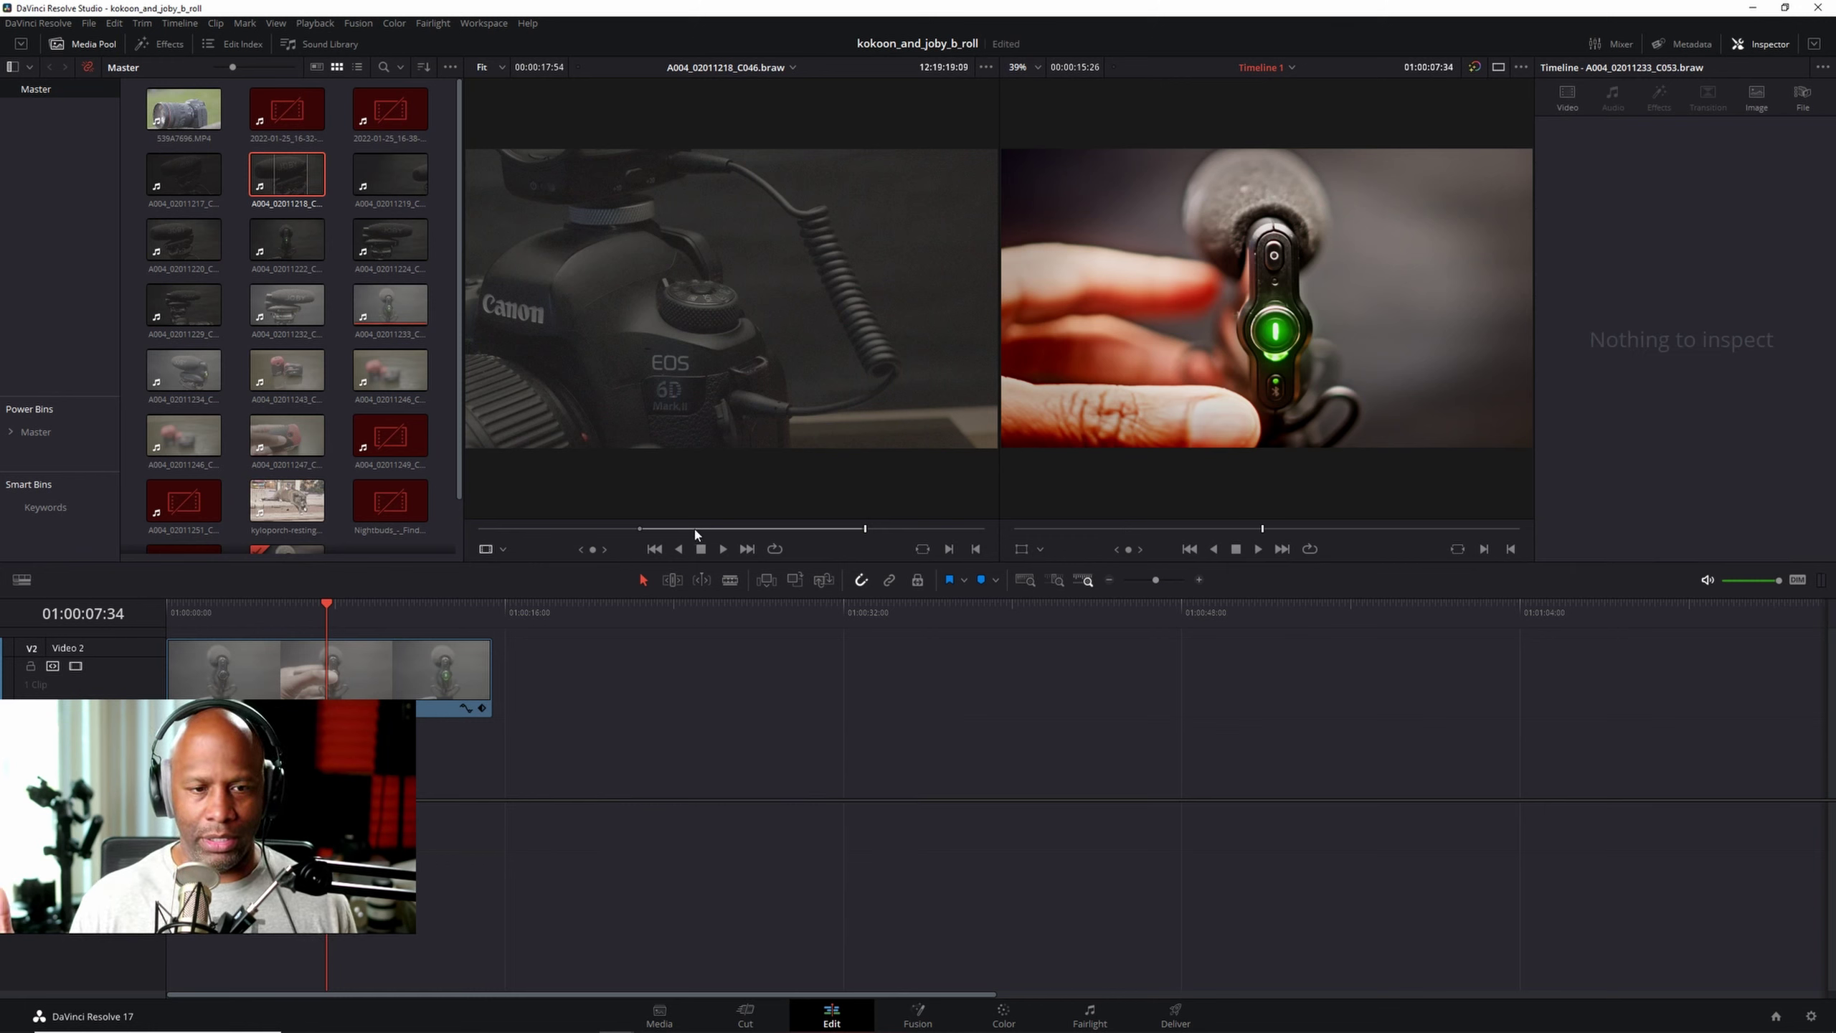
Step: Place only the video of the marked source range on the track below Video 2, a little past the existing clip
mouse_move(785, 325)
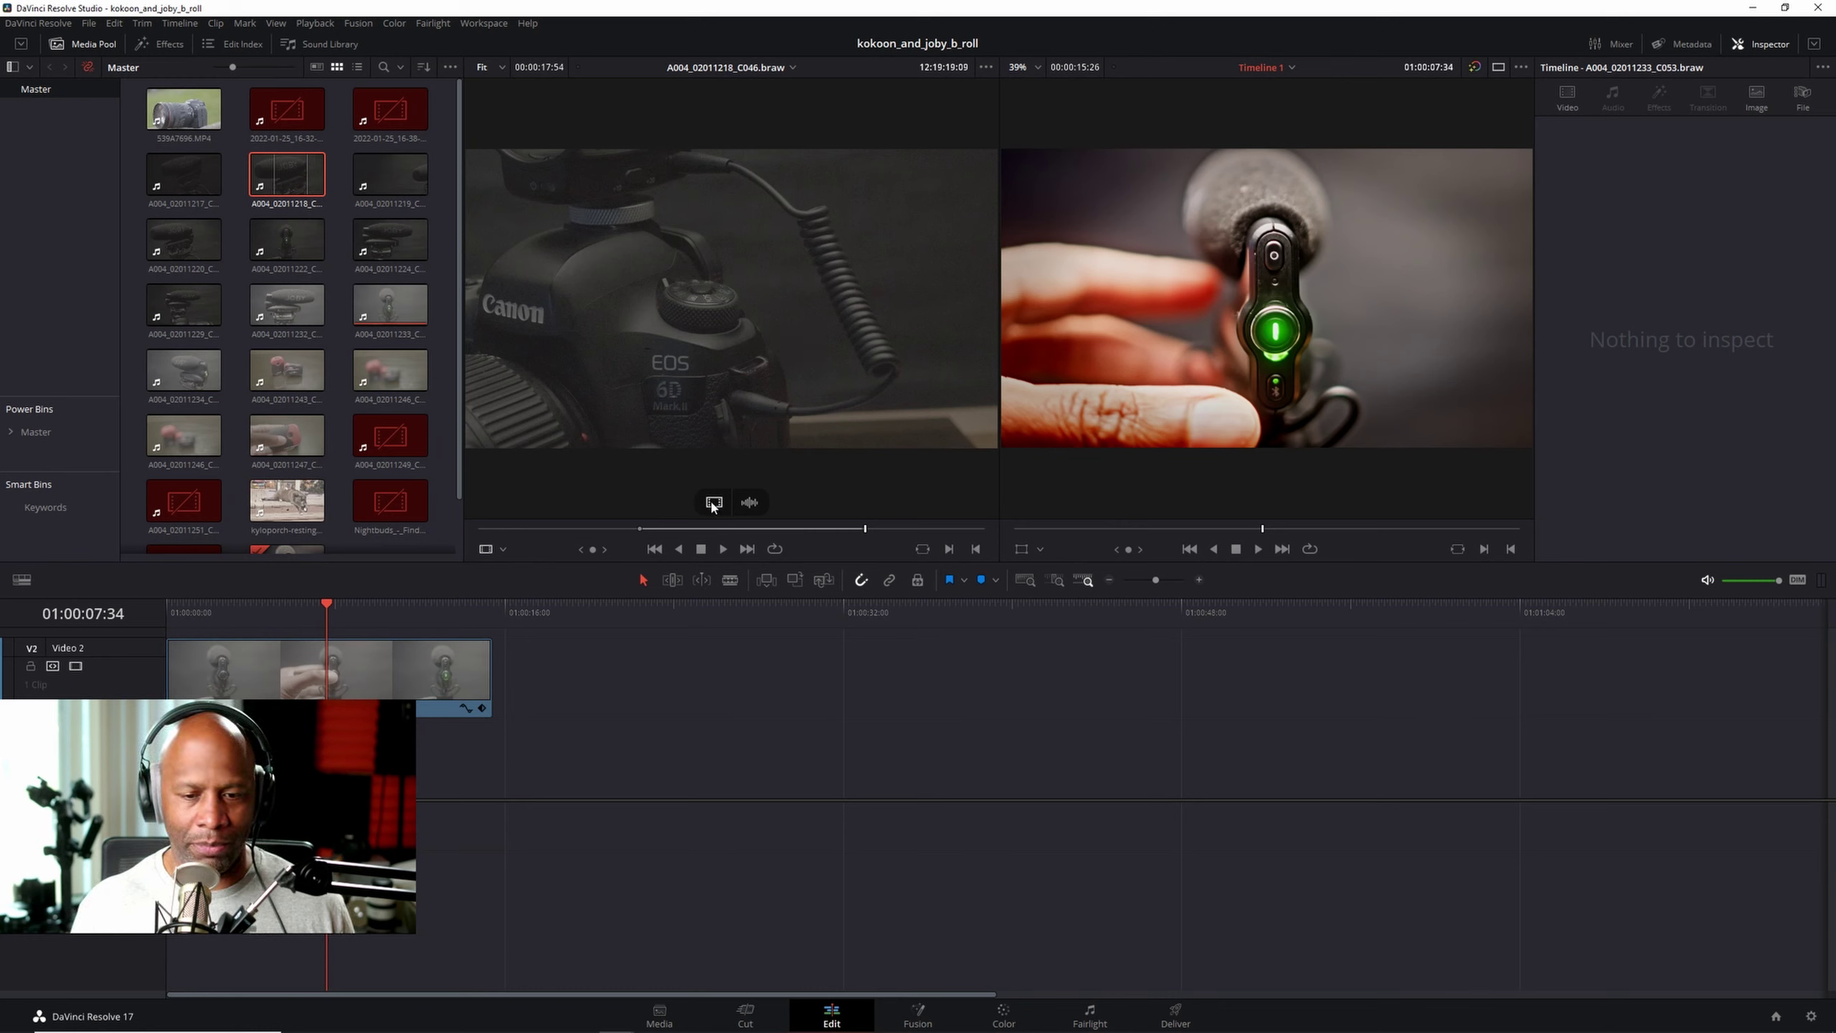
key(shift)
key(shift)
key(shift)
key(shift)
key(shift)
click(379, 201)
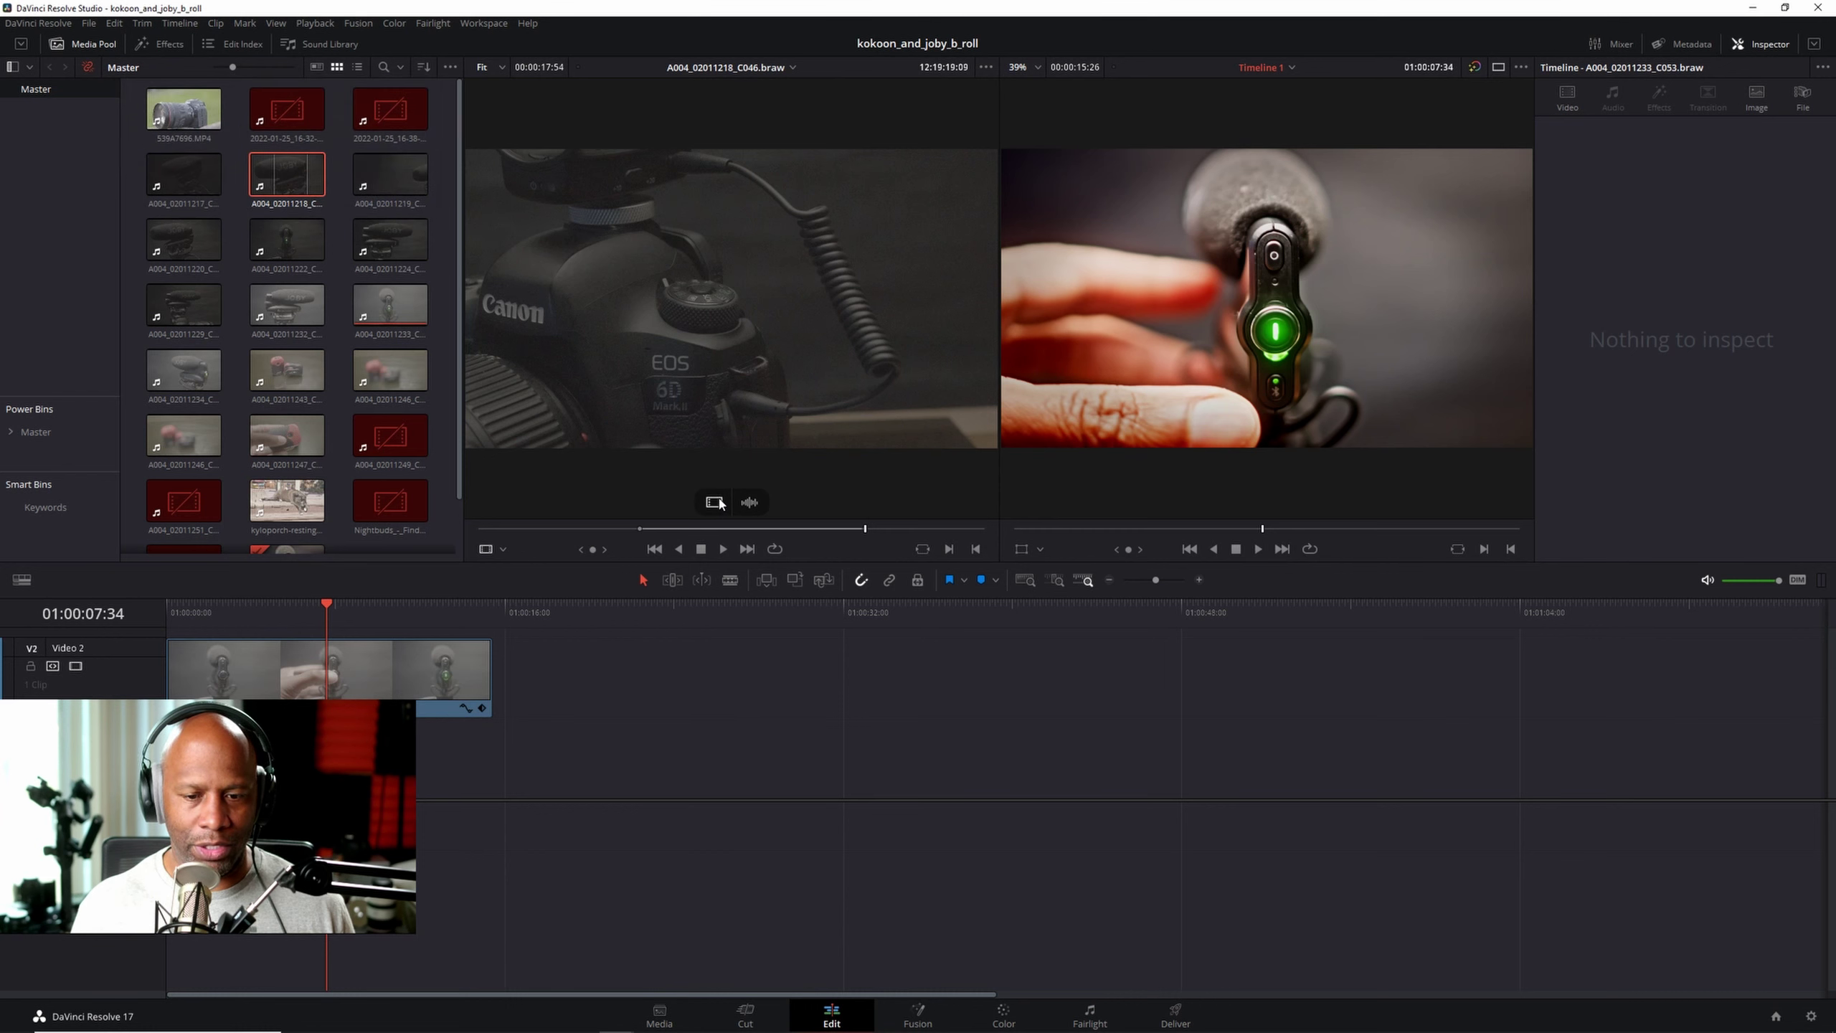
drag(720, 504, 536, 752)
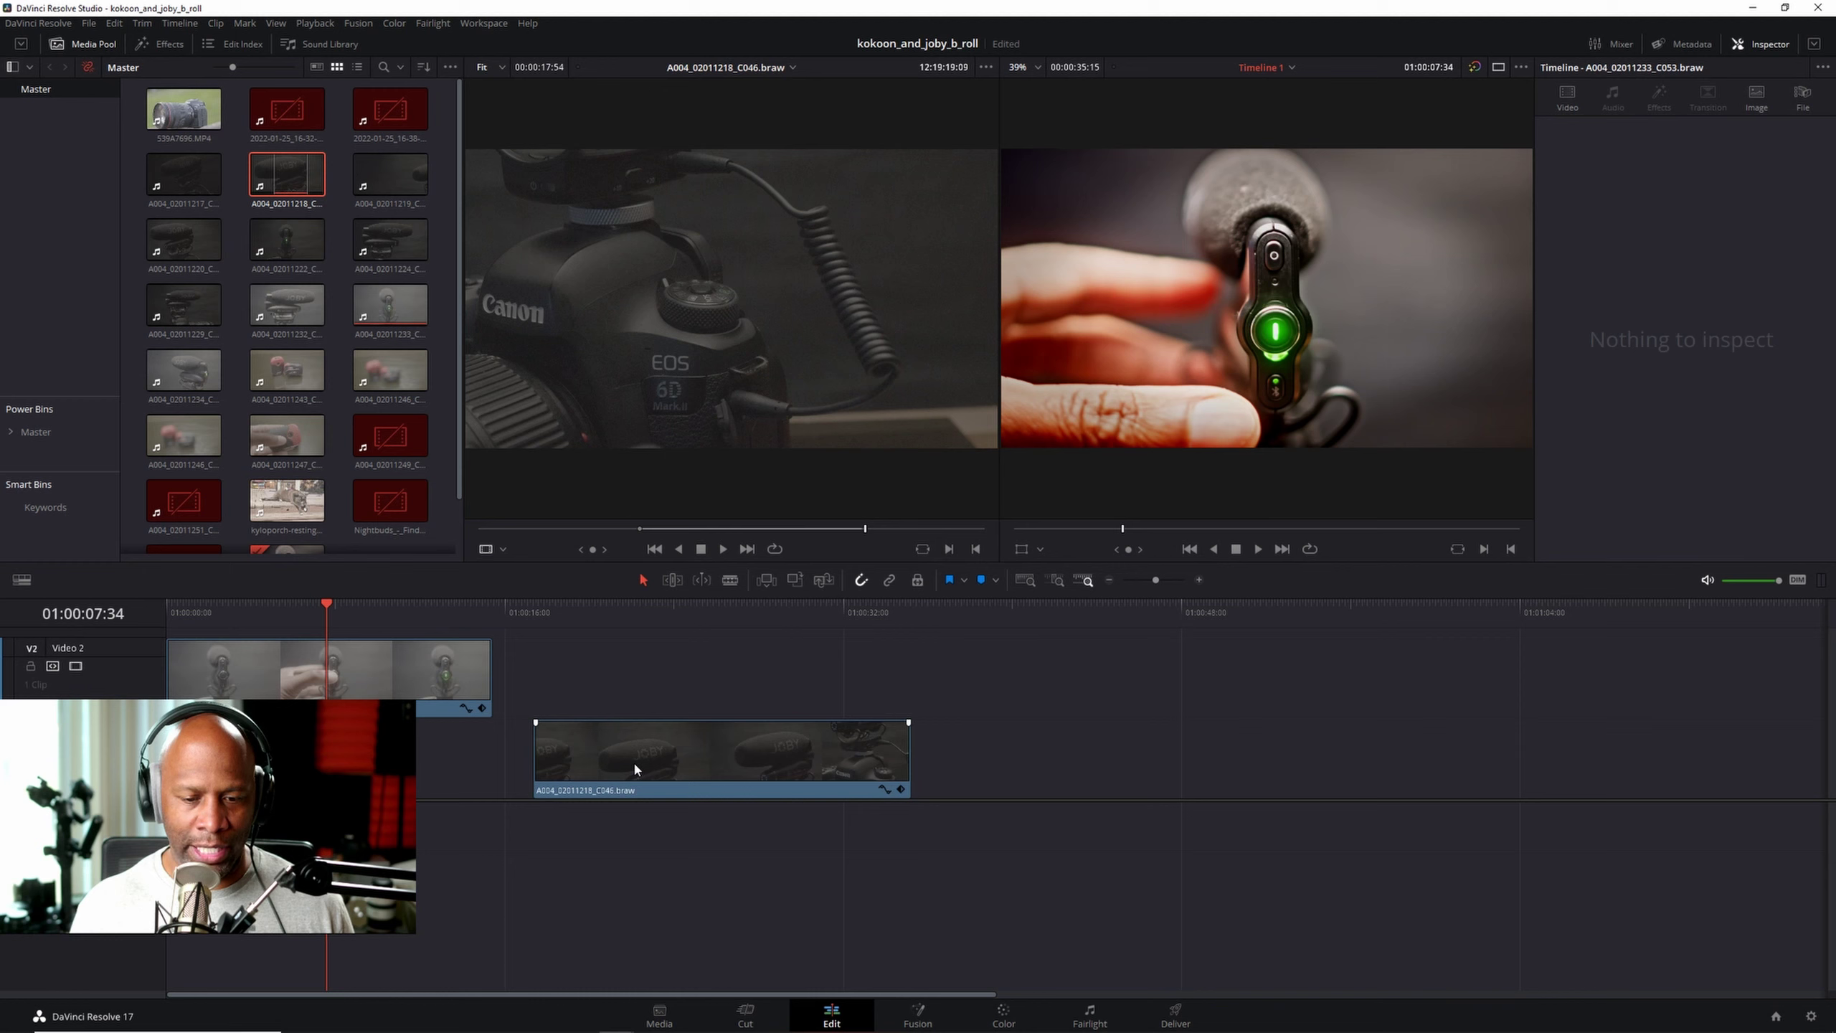
Step: Move A004_02011218_C046.braw on the timeline to start where the Video 2 clip ends
mouse_move(833, 468)
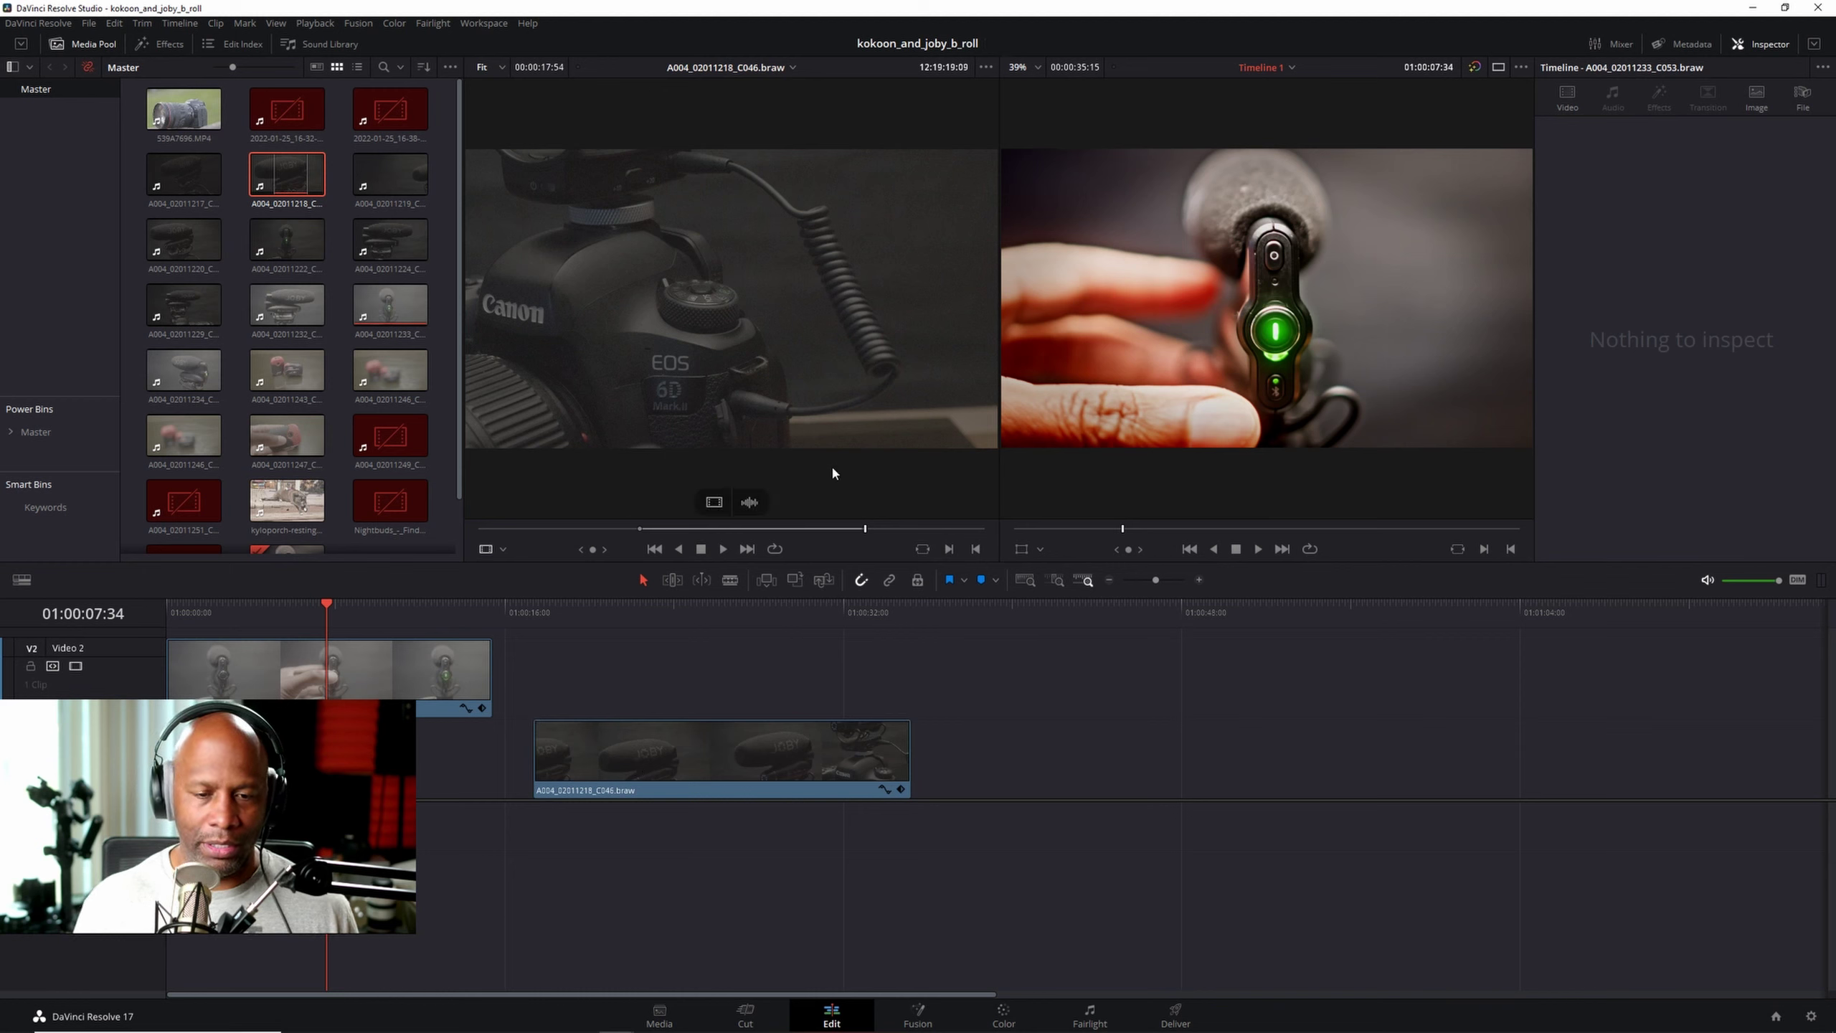
click(663, 740)
drag(705, 768, 659, 771)
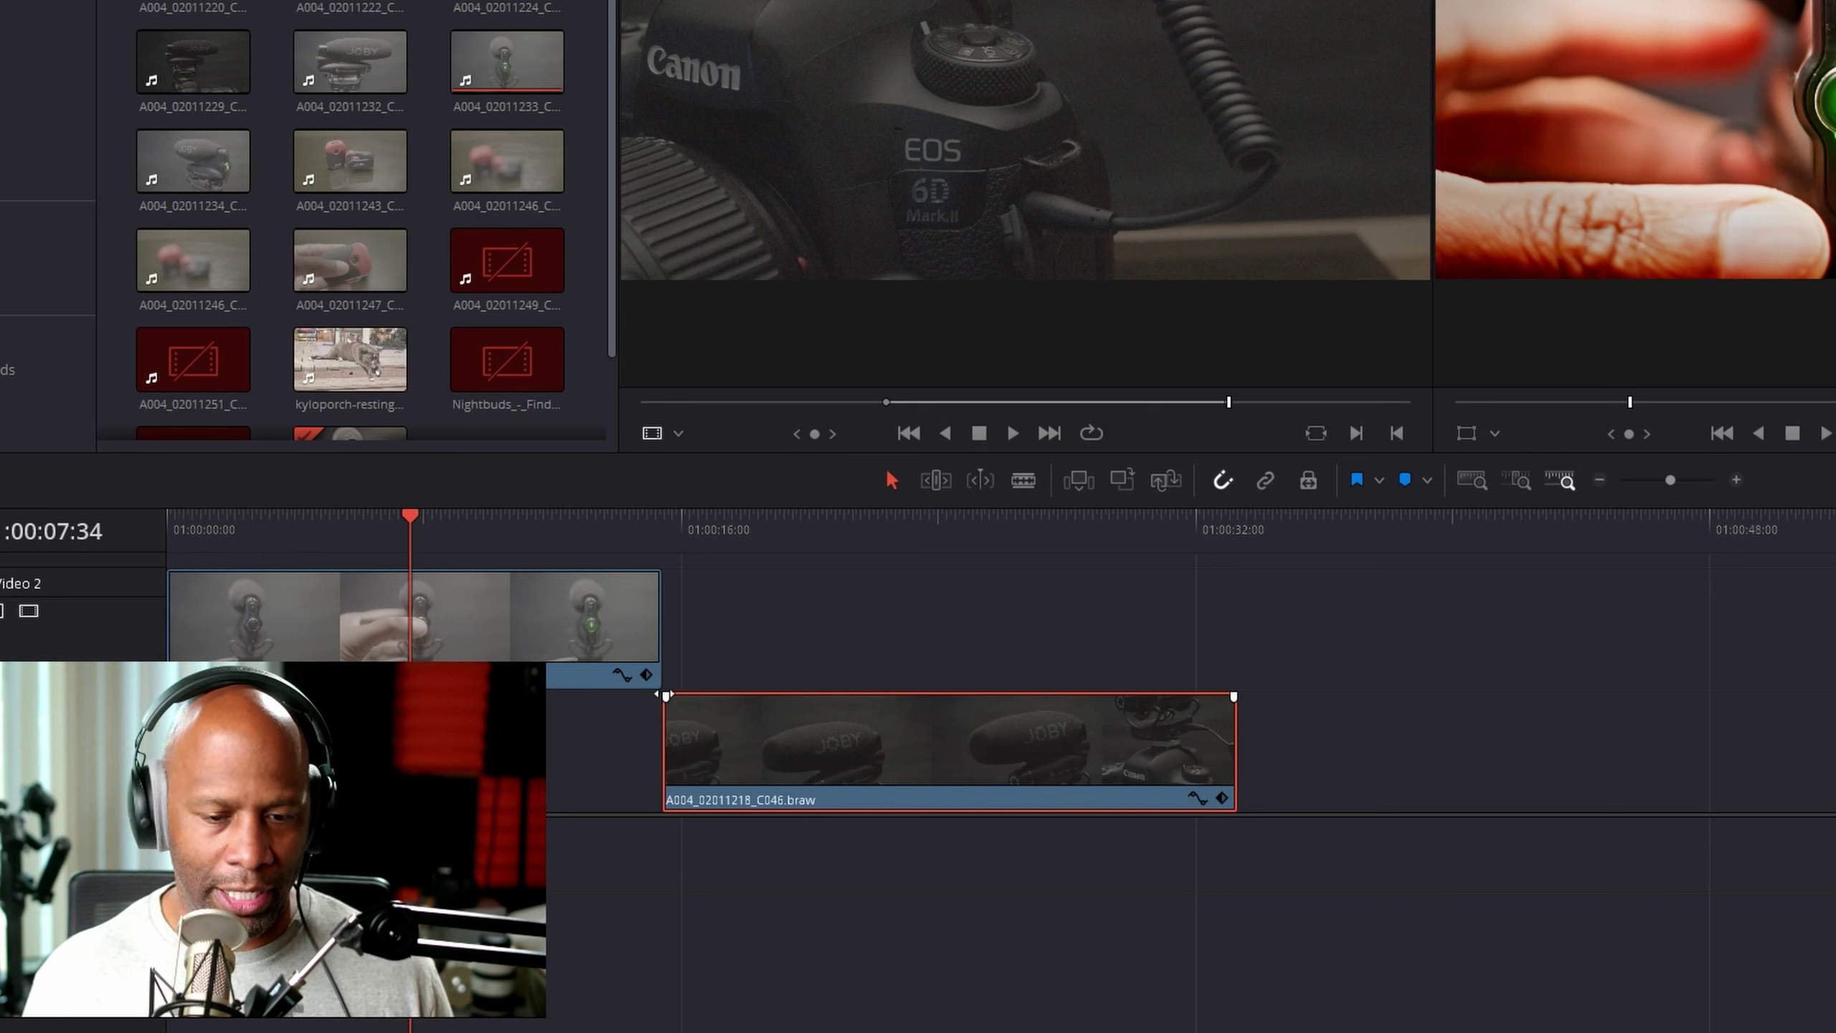
Step: Build a crossfade from a fade-in on the lower clip, a fade-out on the Video 2 clip and a slight overlap, and play it
drag(665, 695, 715, 684)
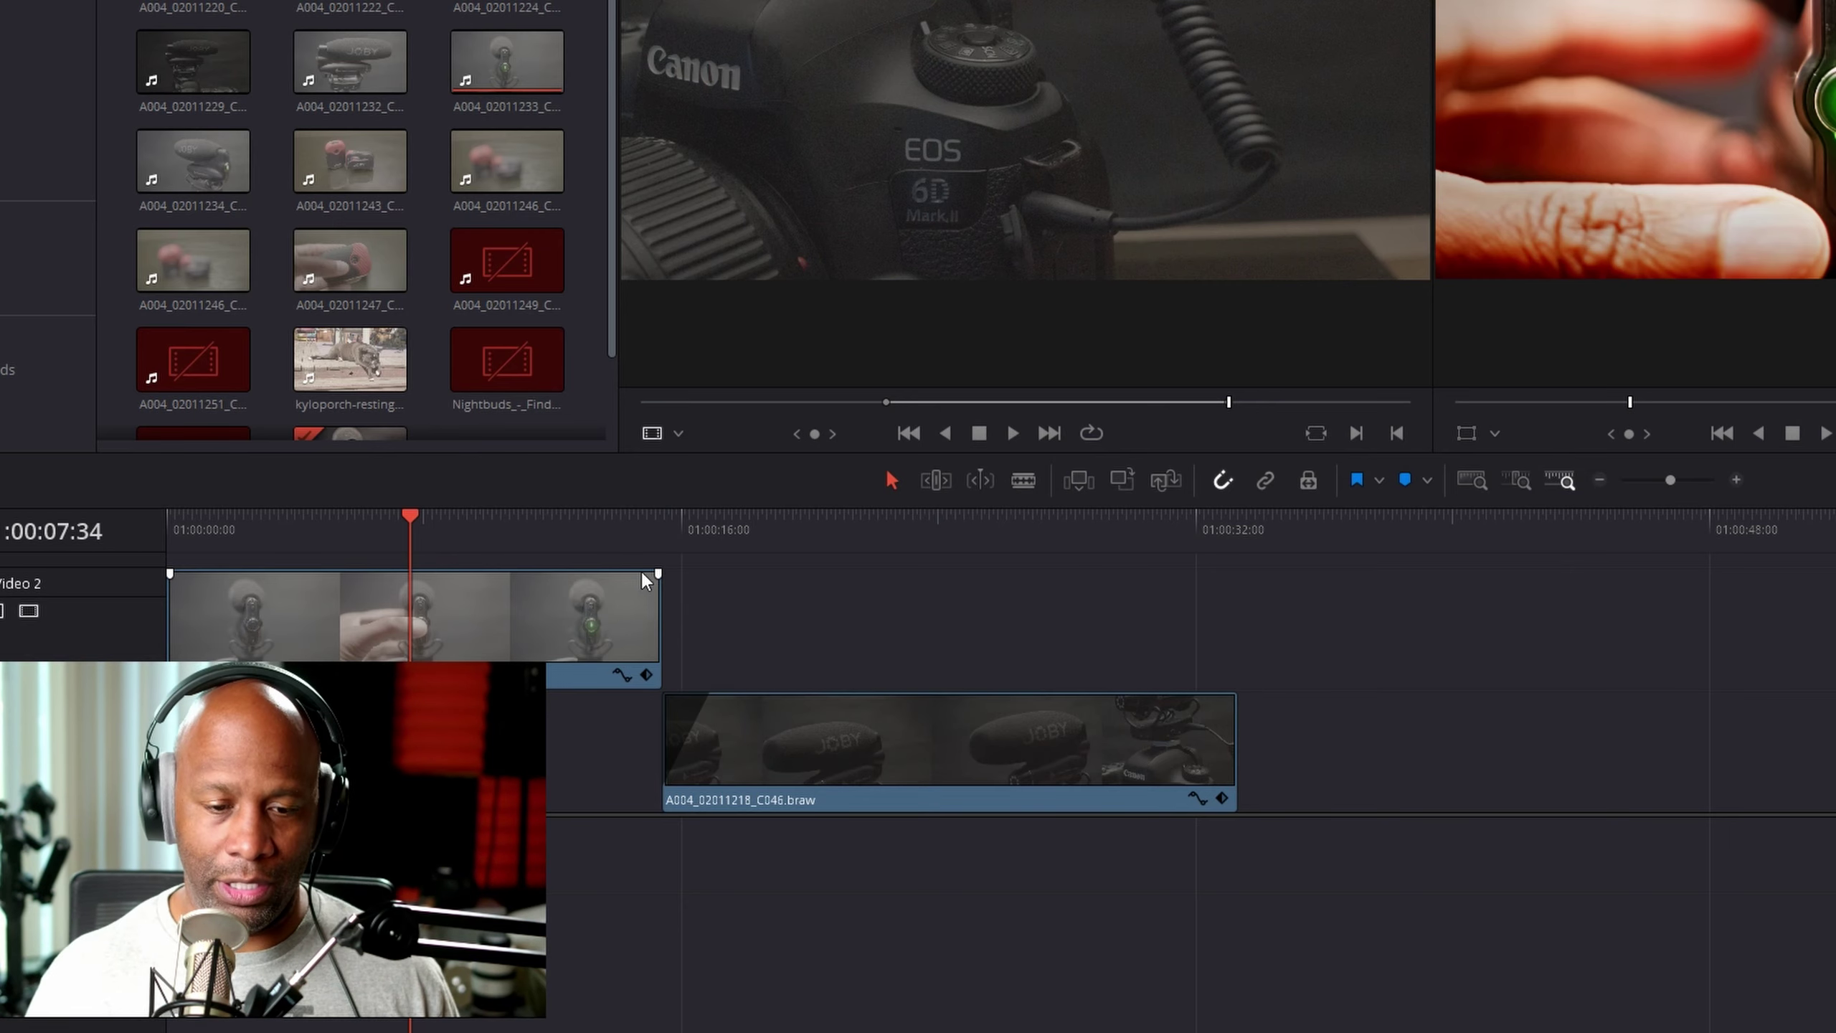
drag(657, 574, 628, 572)
drag(898, 794, 862, 793)
click(489, 538)
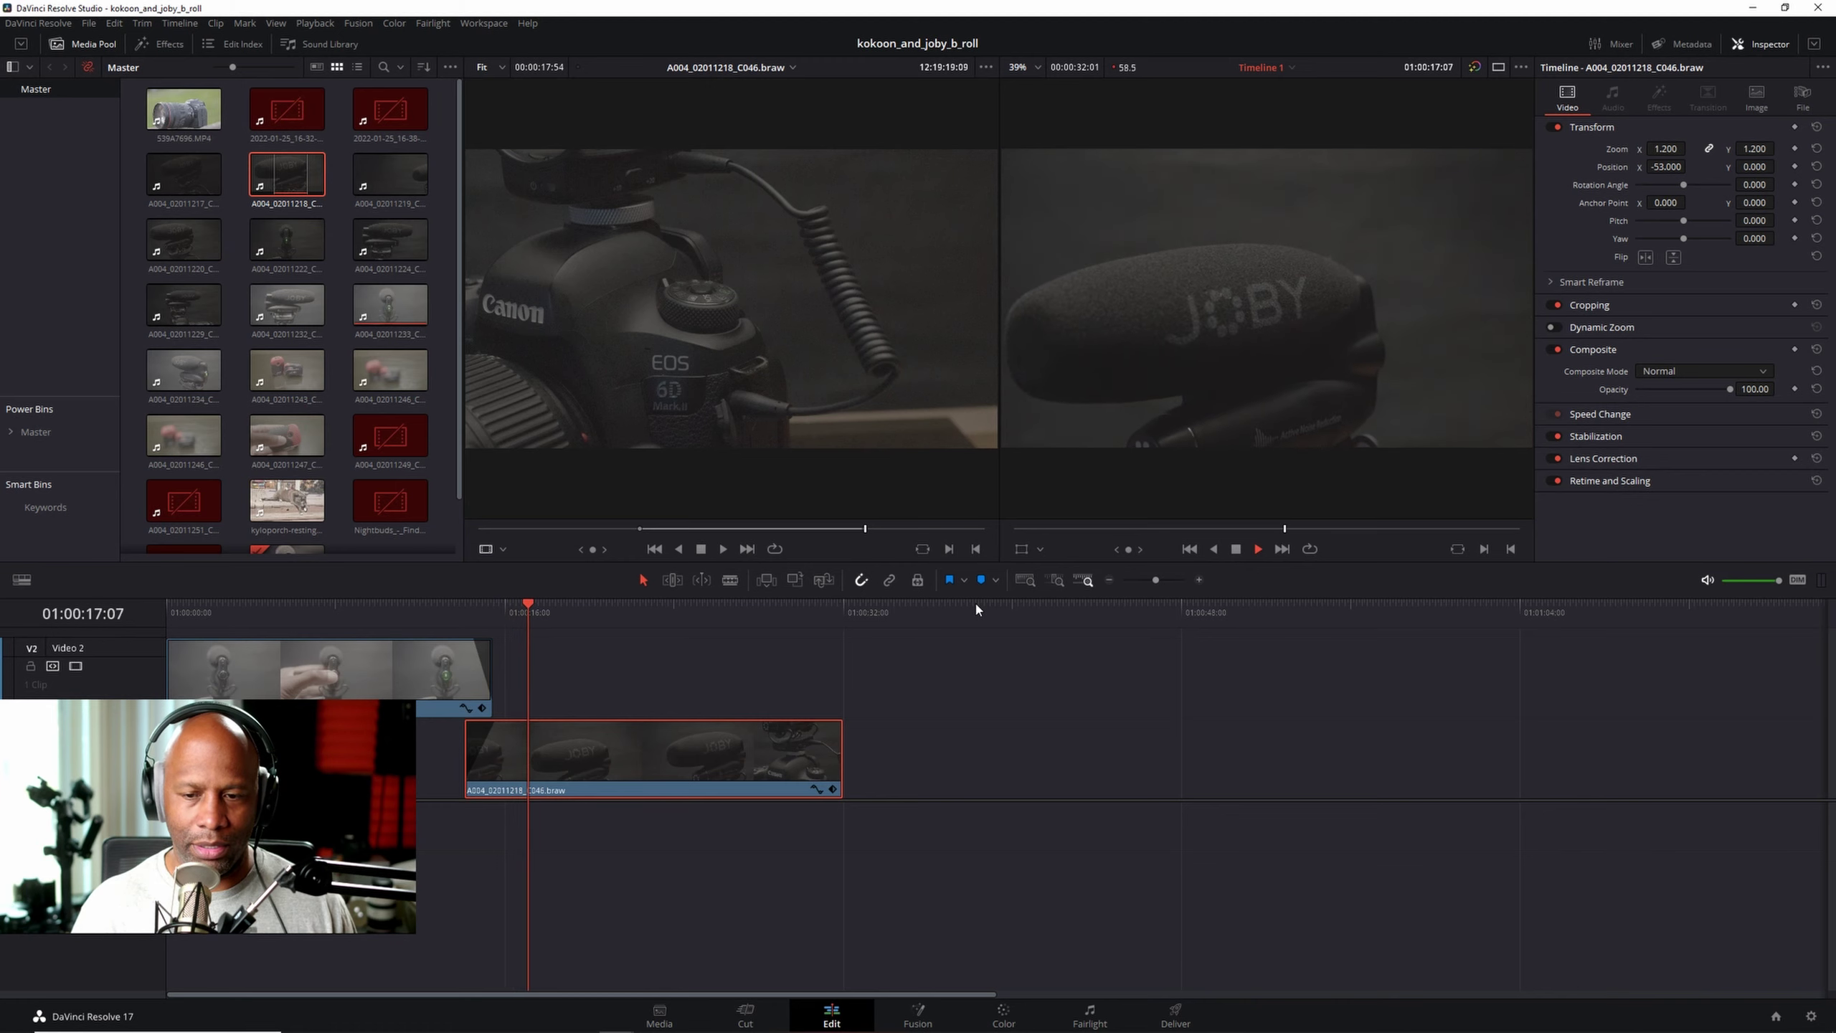
key(space)
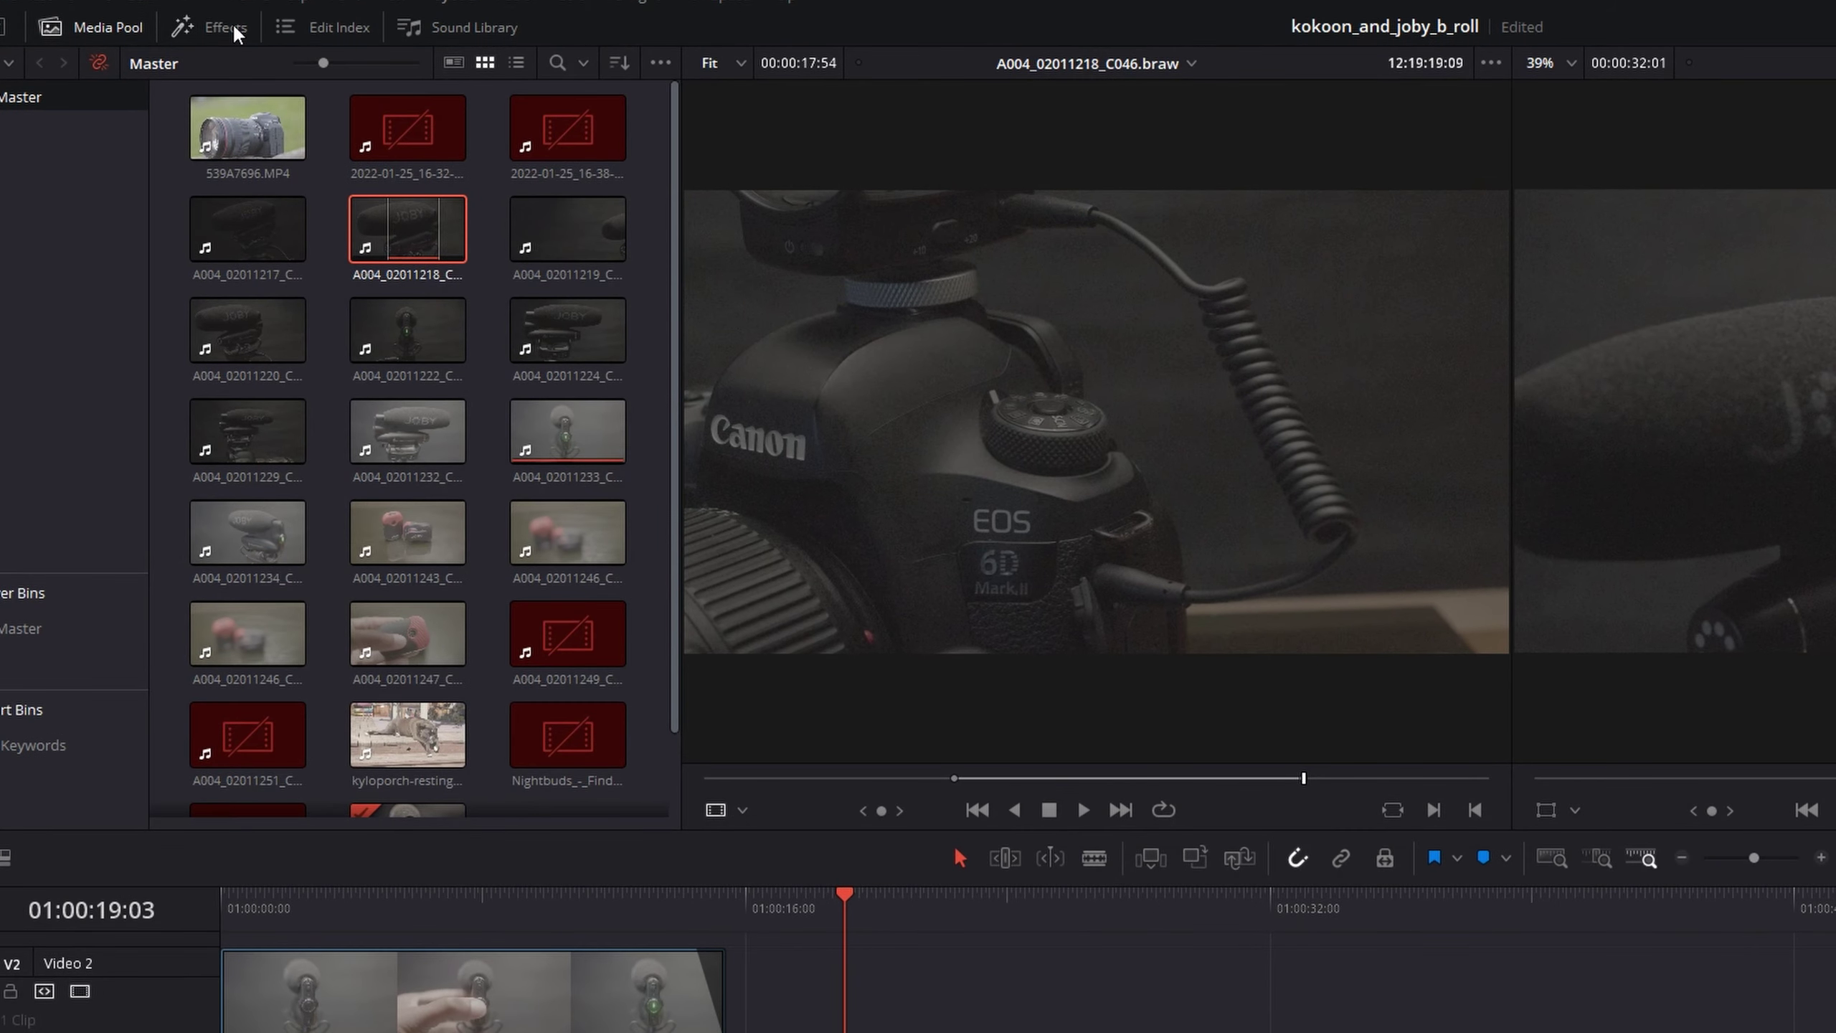
Step: Browse the effects library's titles, audio transitions, generators and Open FX filters
click(232, 23)
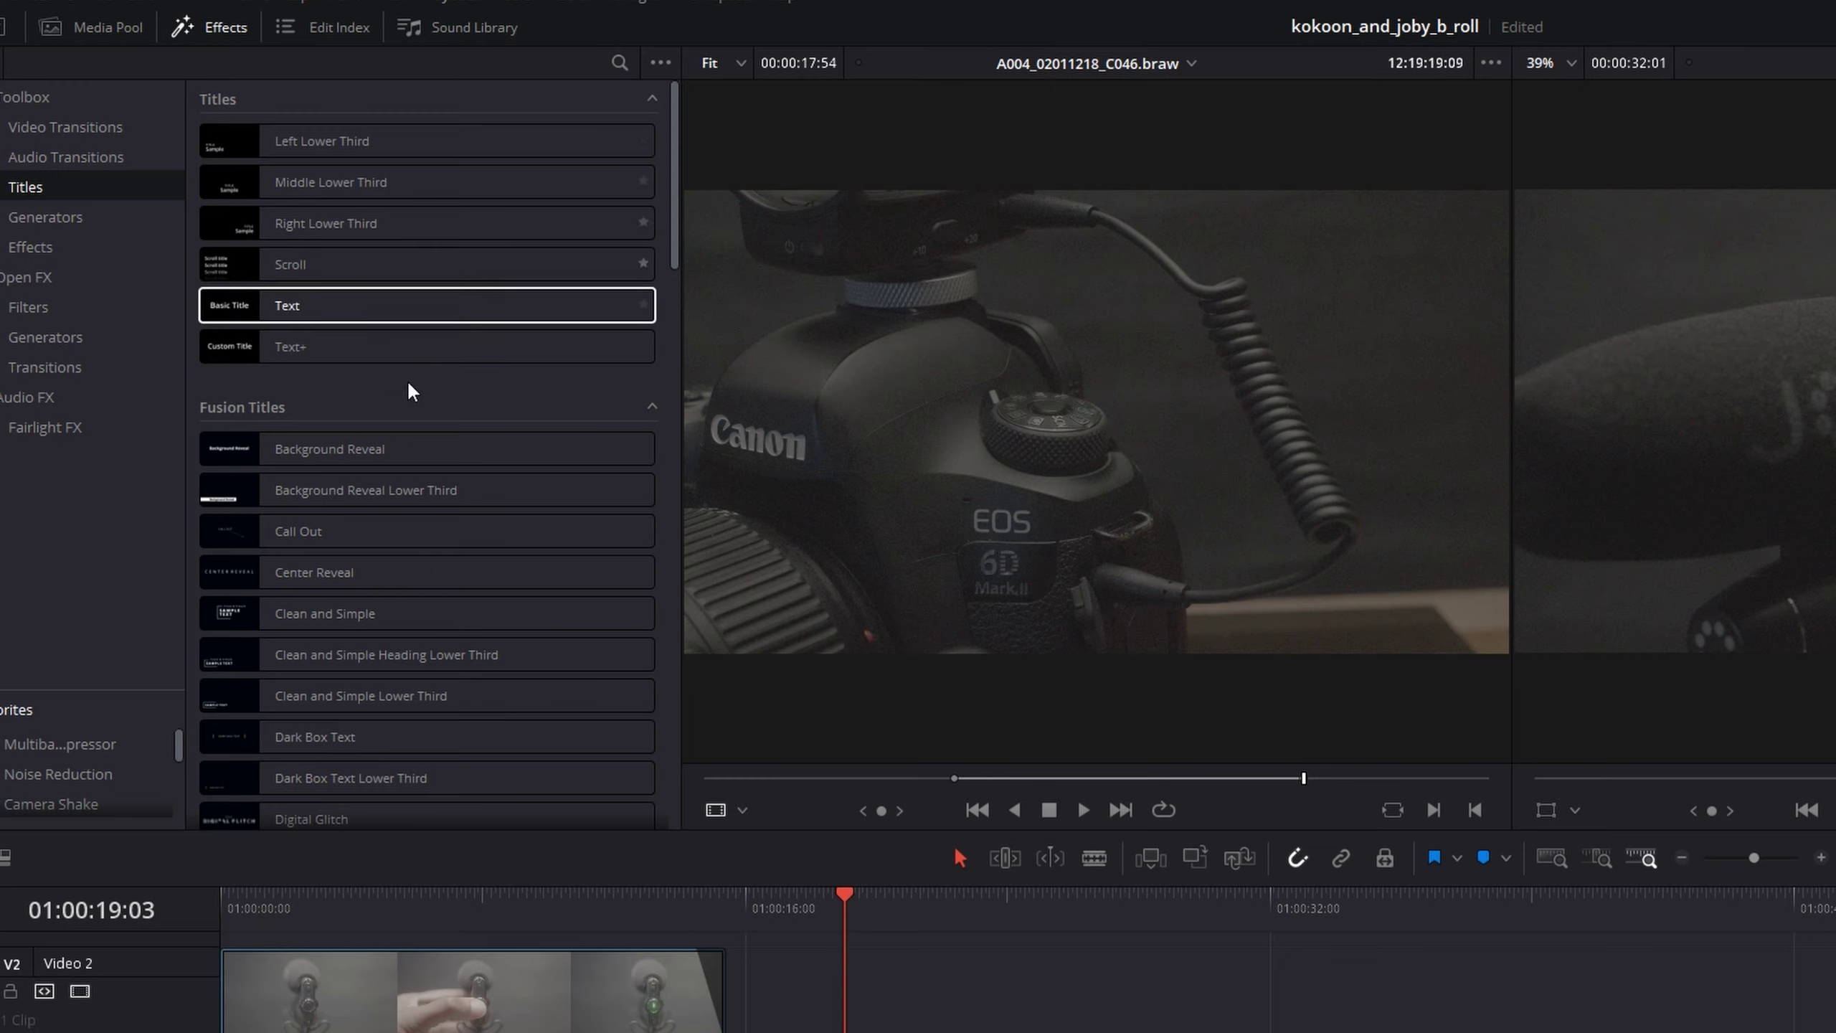
scroll(442, 427, down, 15)
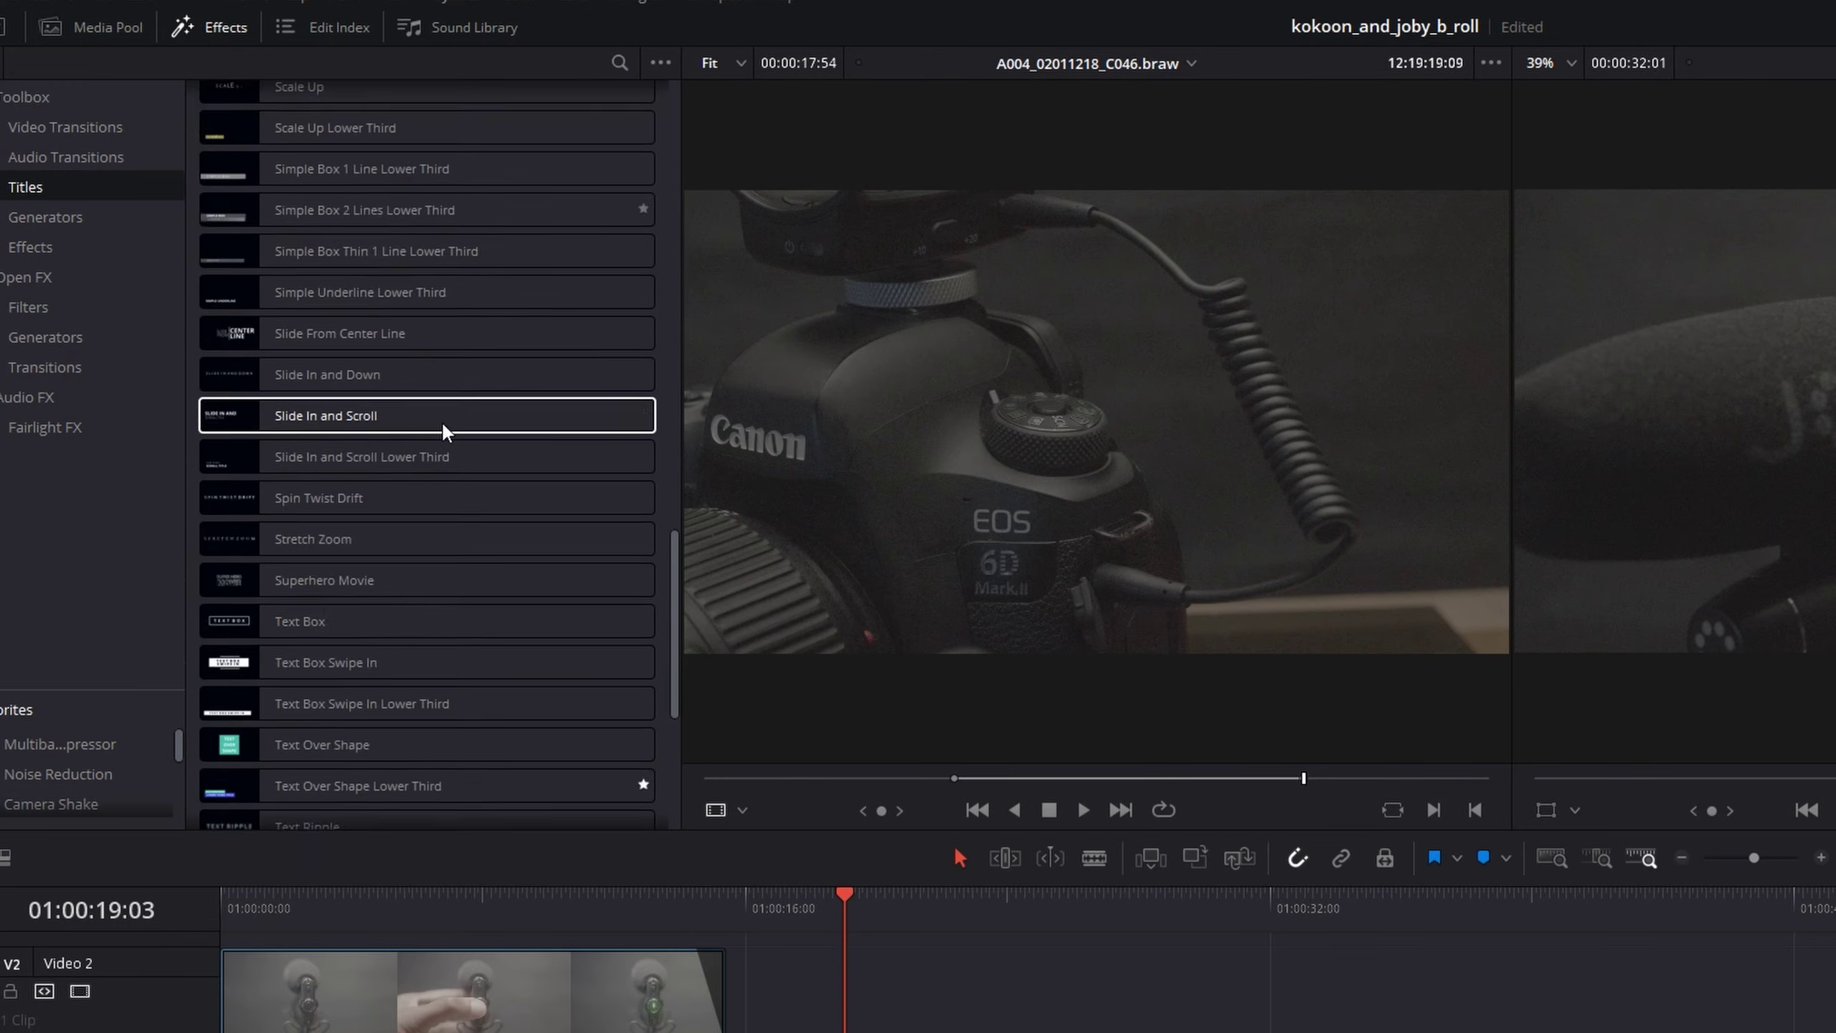
scroll(443, 434, up, 15)
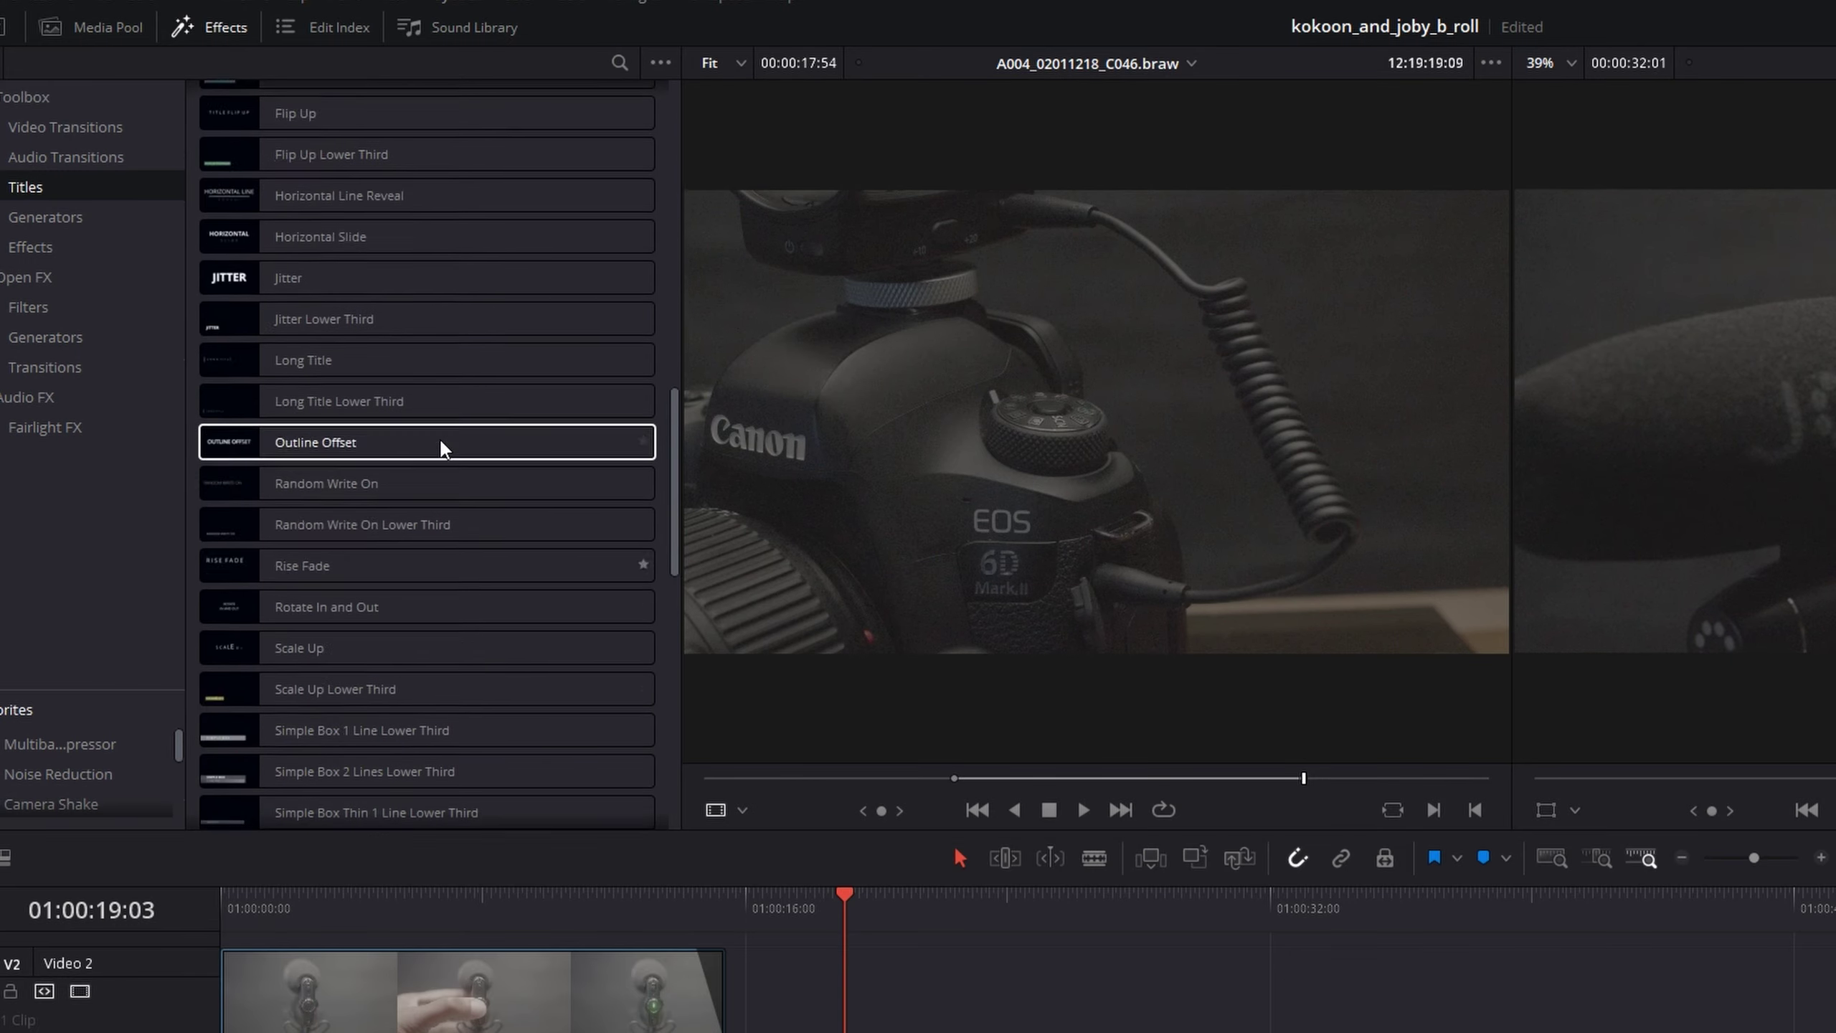
scroll(440, 440, up, 8)
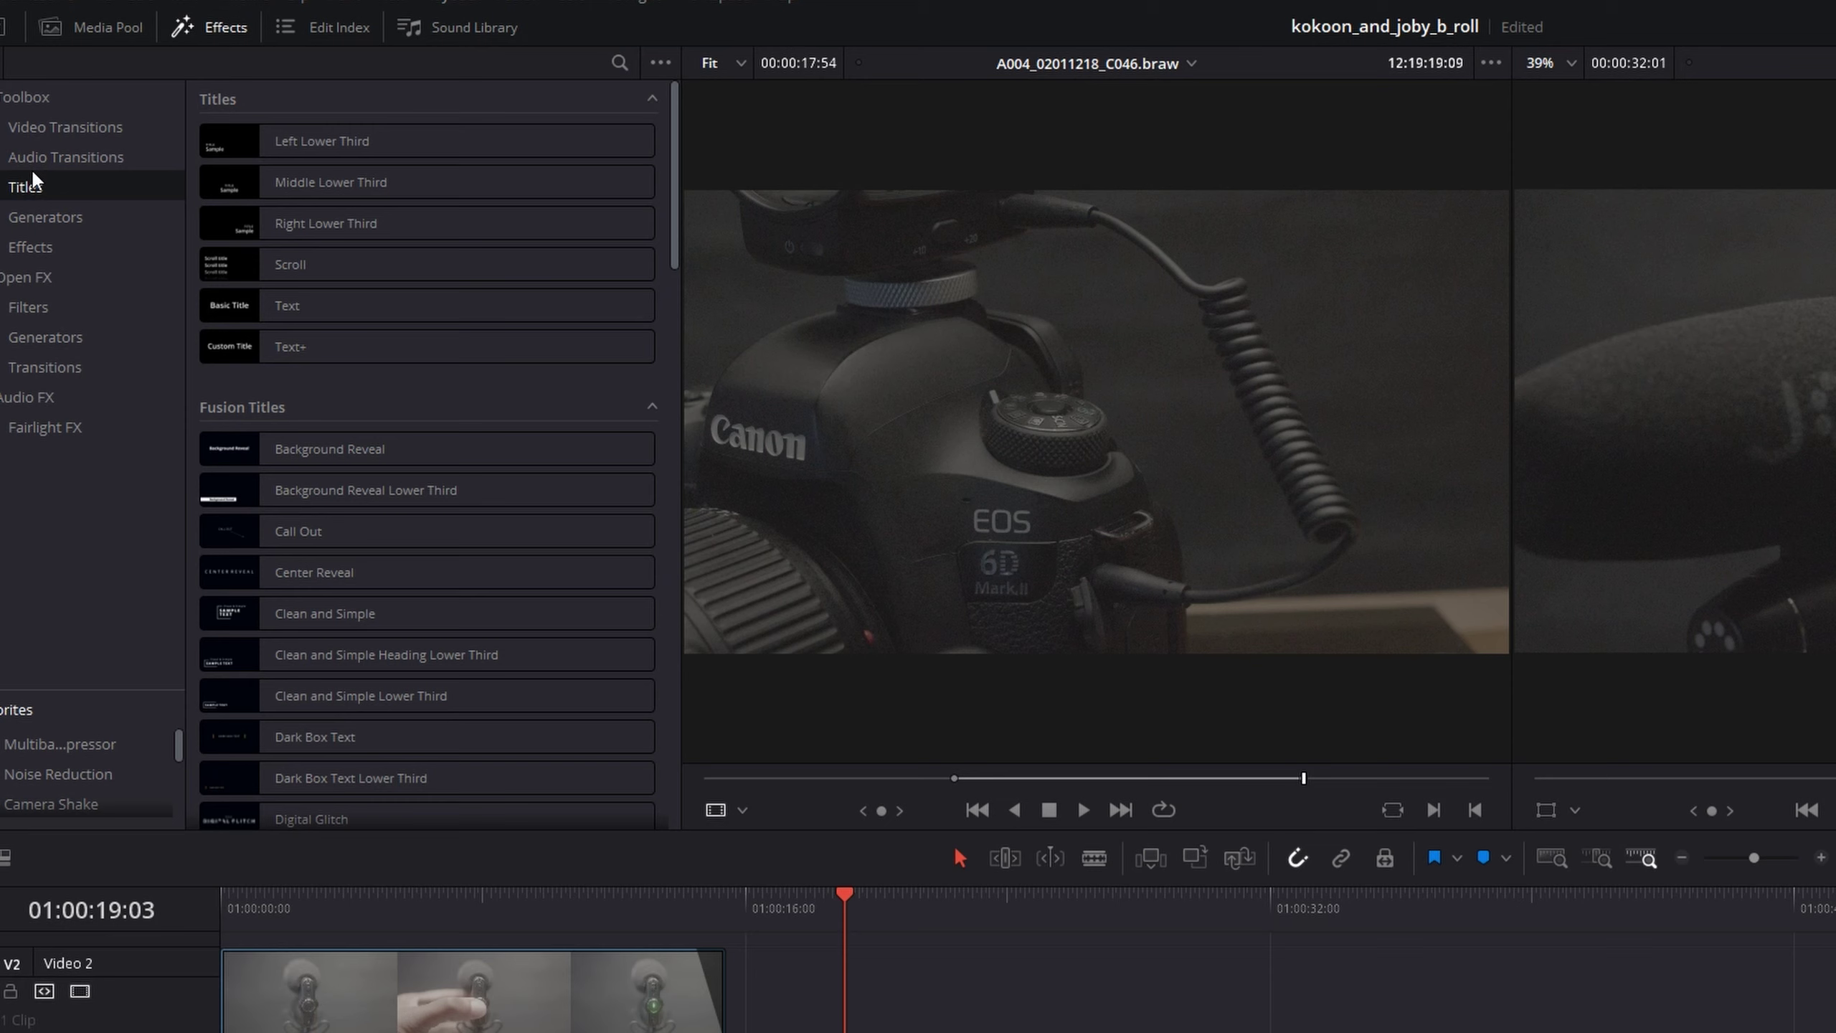
click(46, 155)
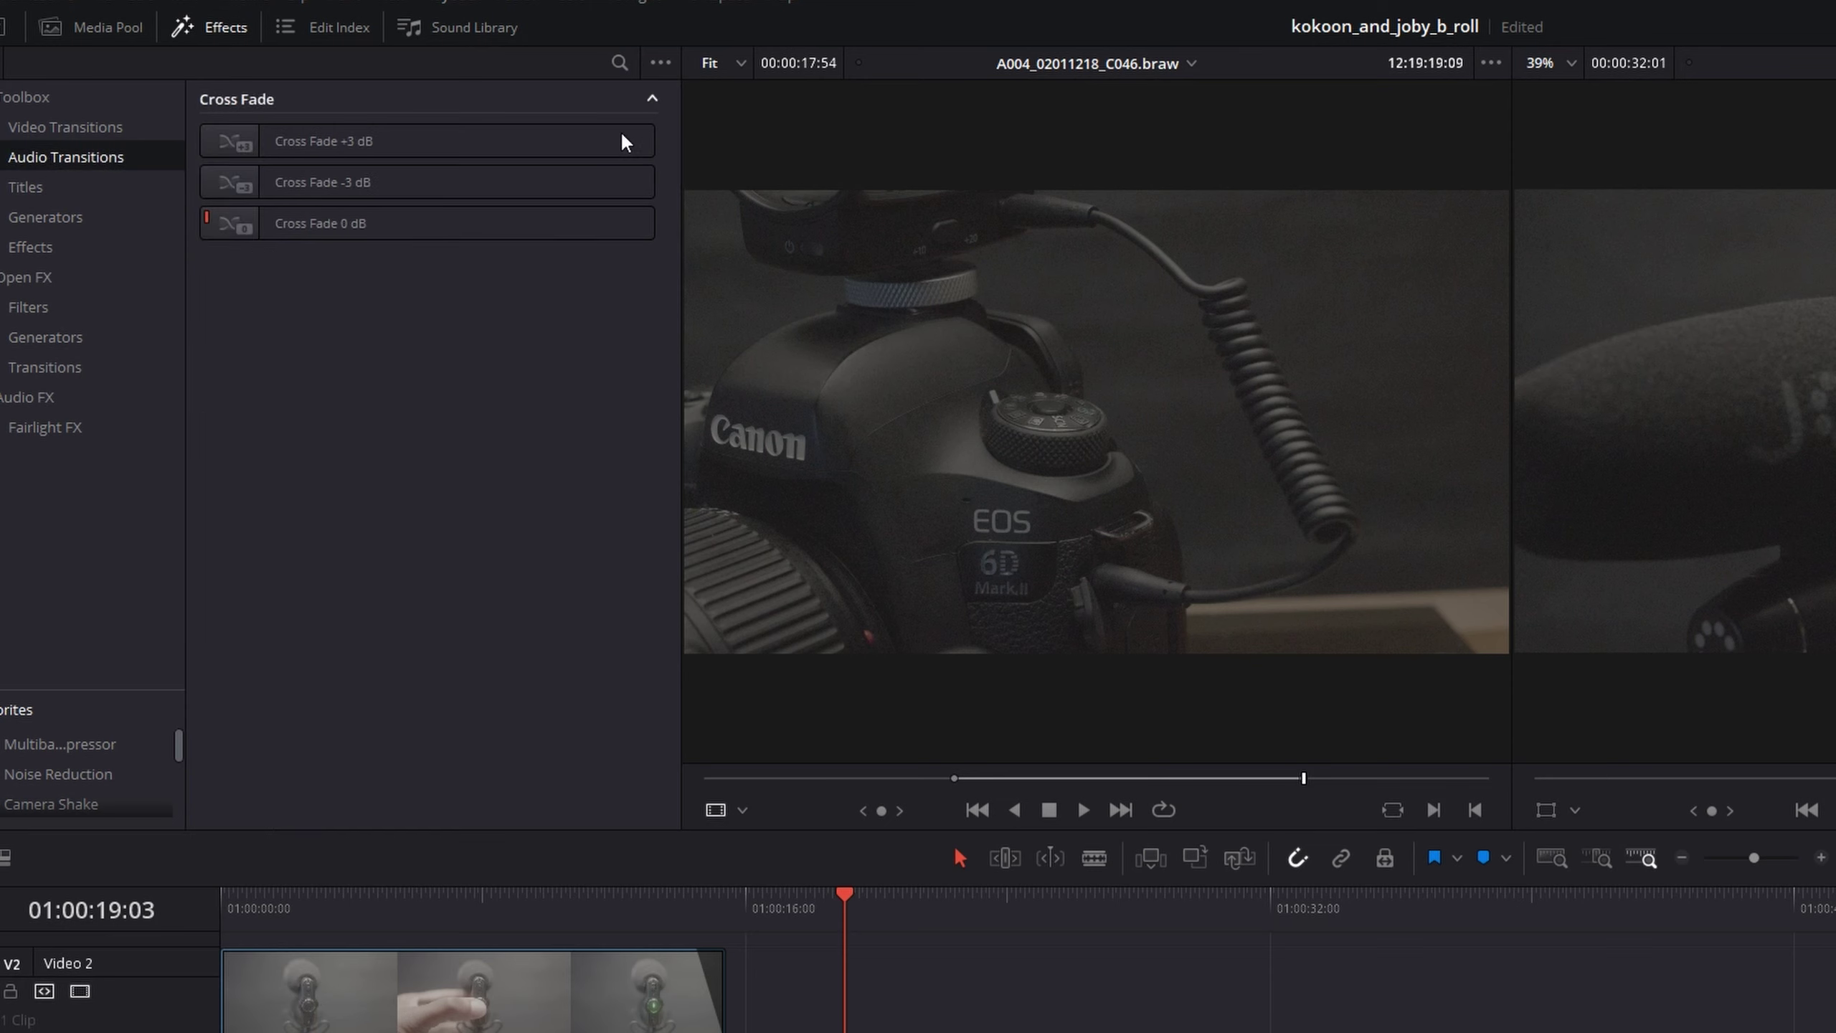
click(44, 216)
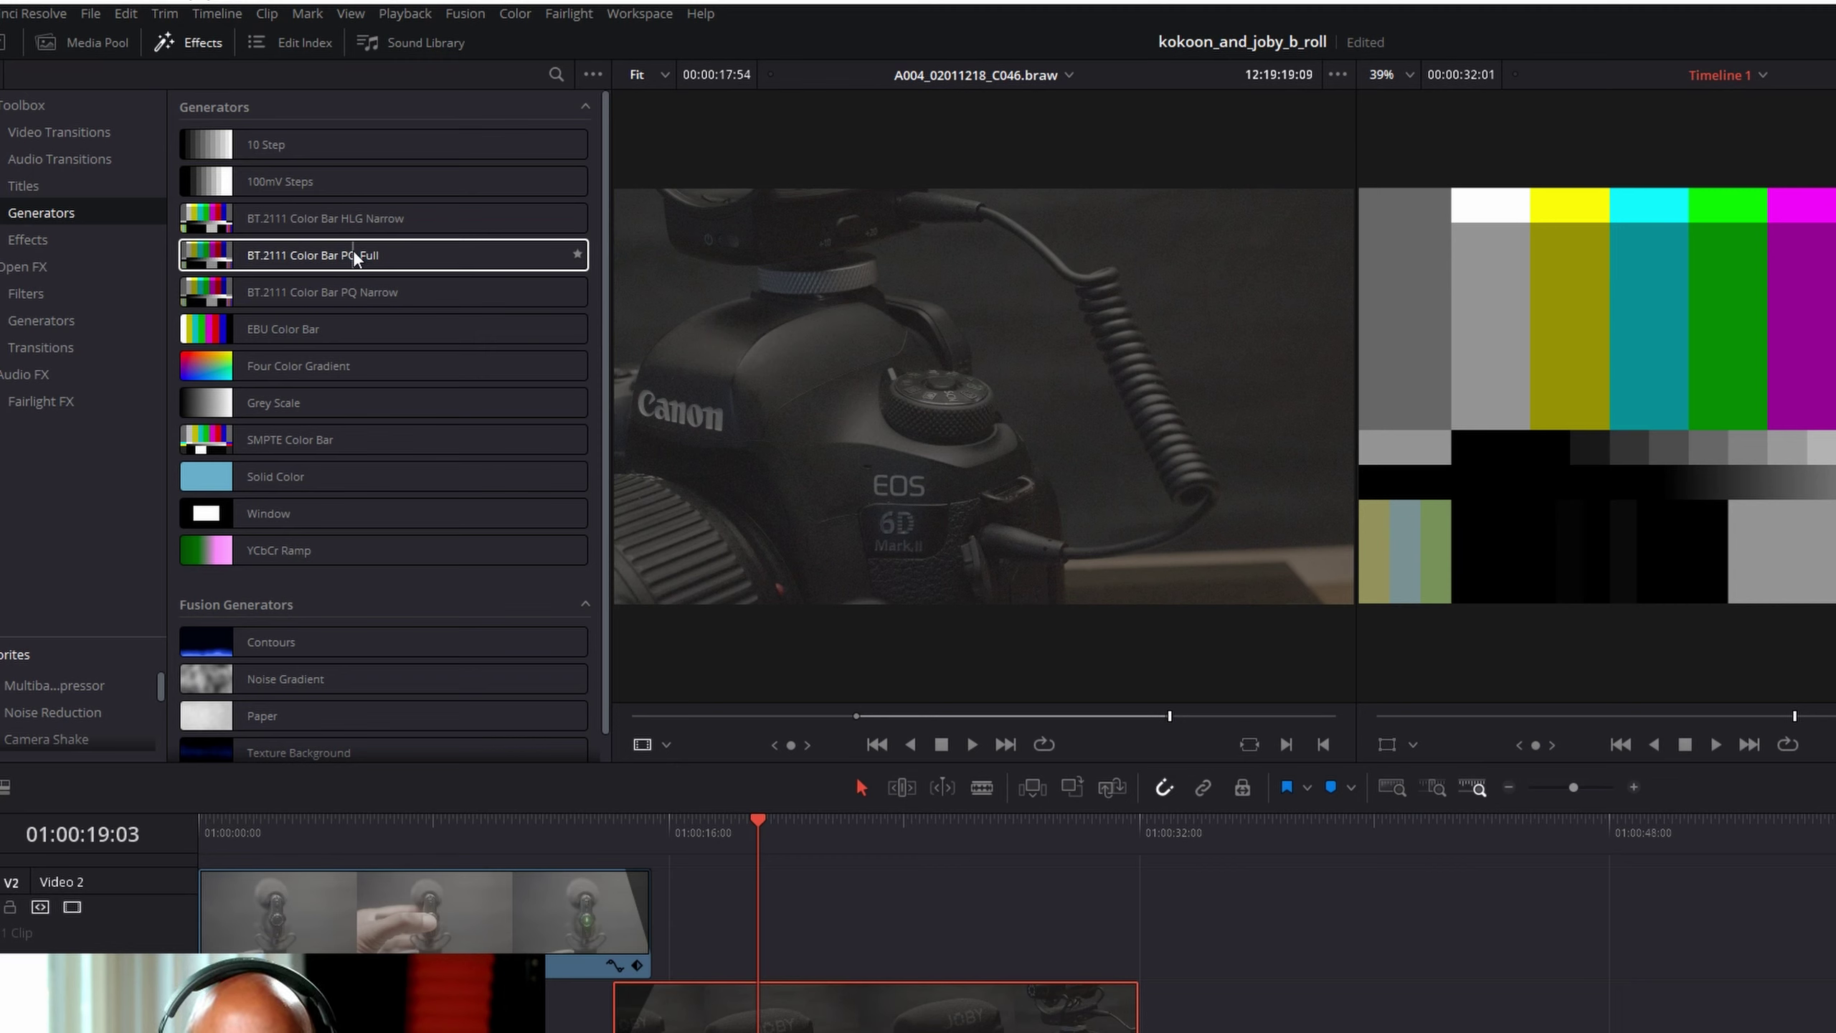
scroll(354, 250, down, 1)
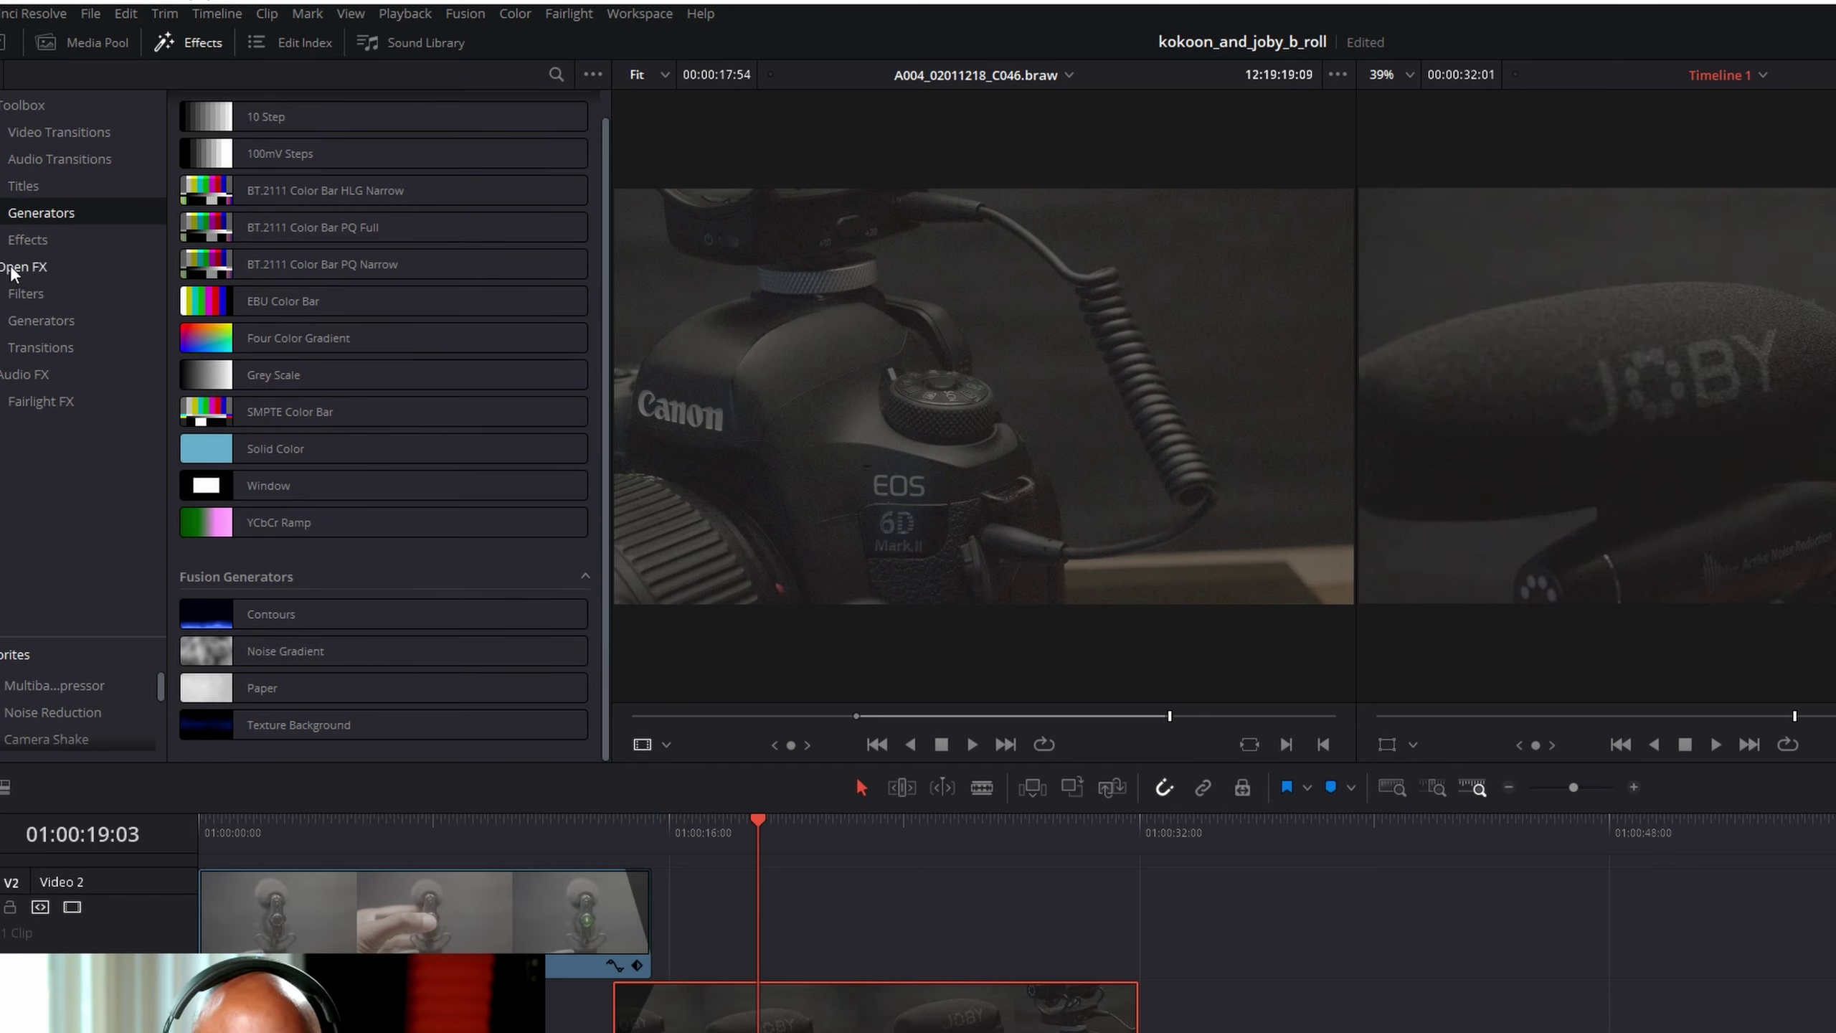
click(25, 292)
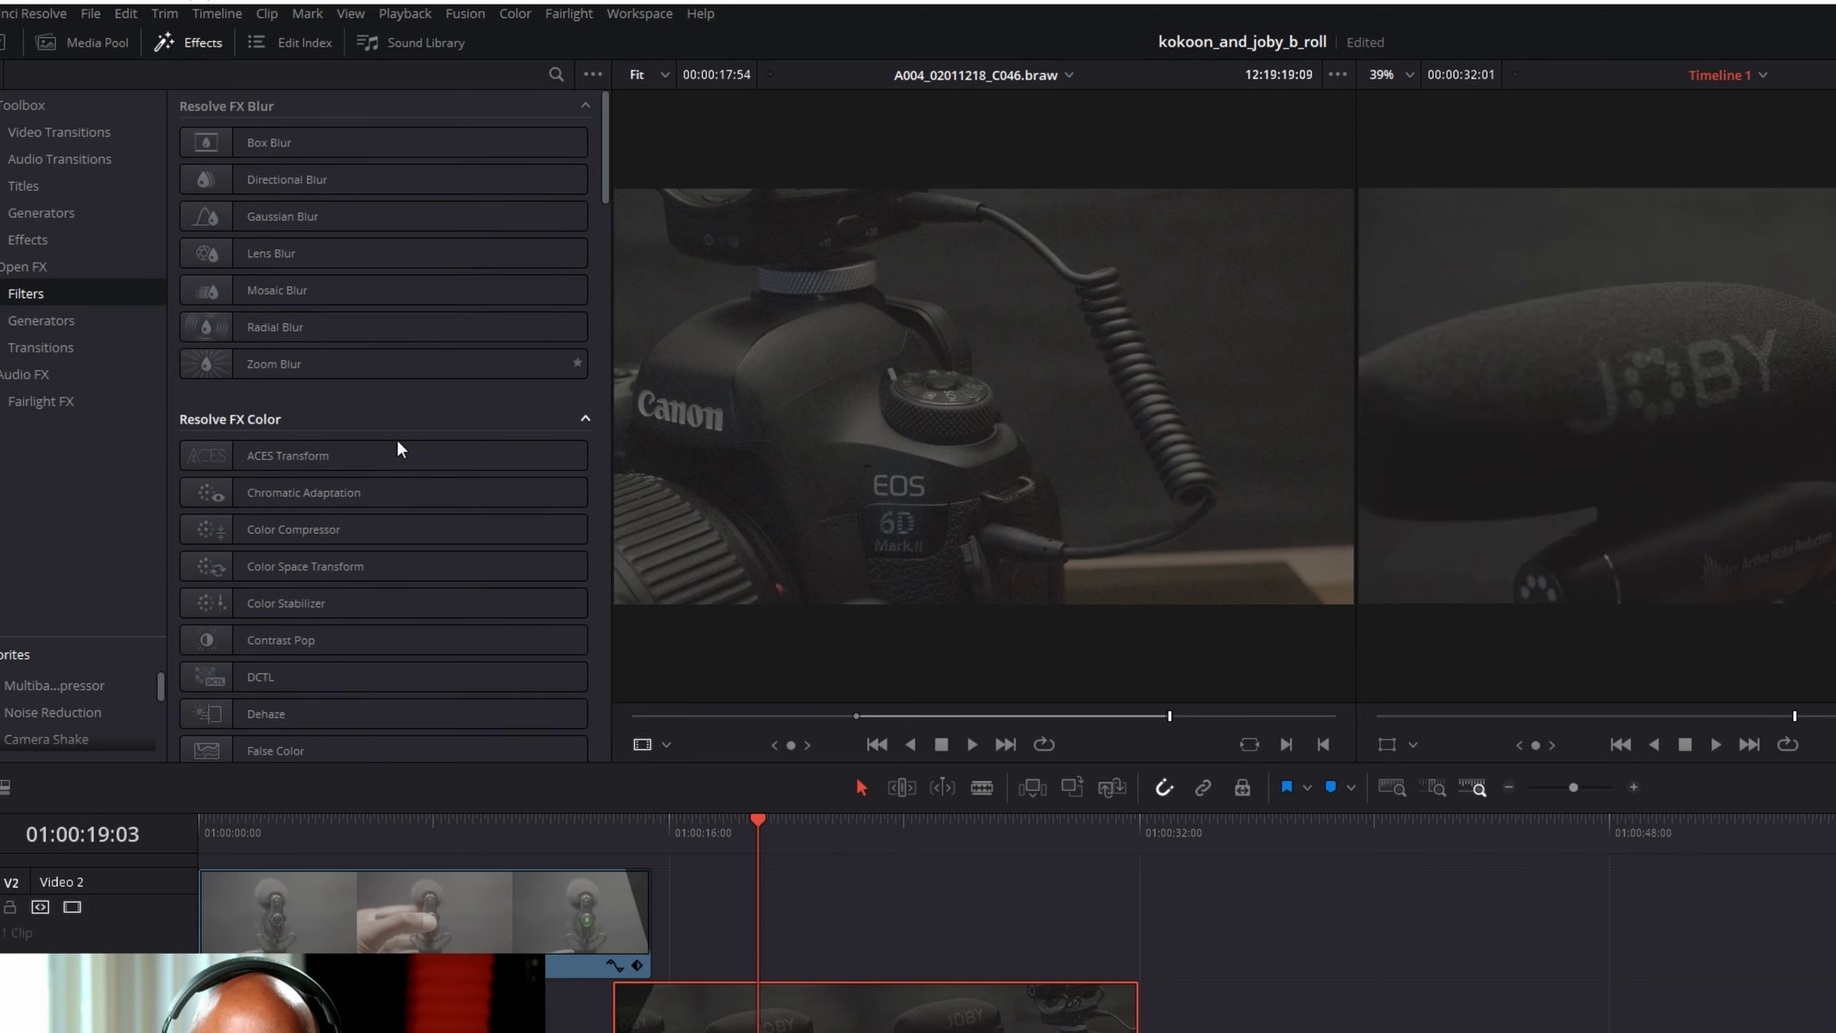
scroll(396, 471, down, 5)
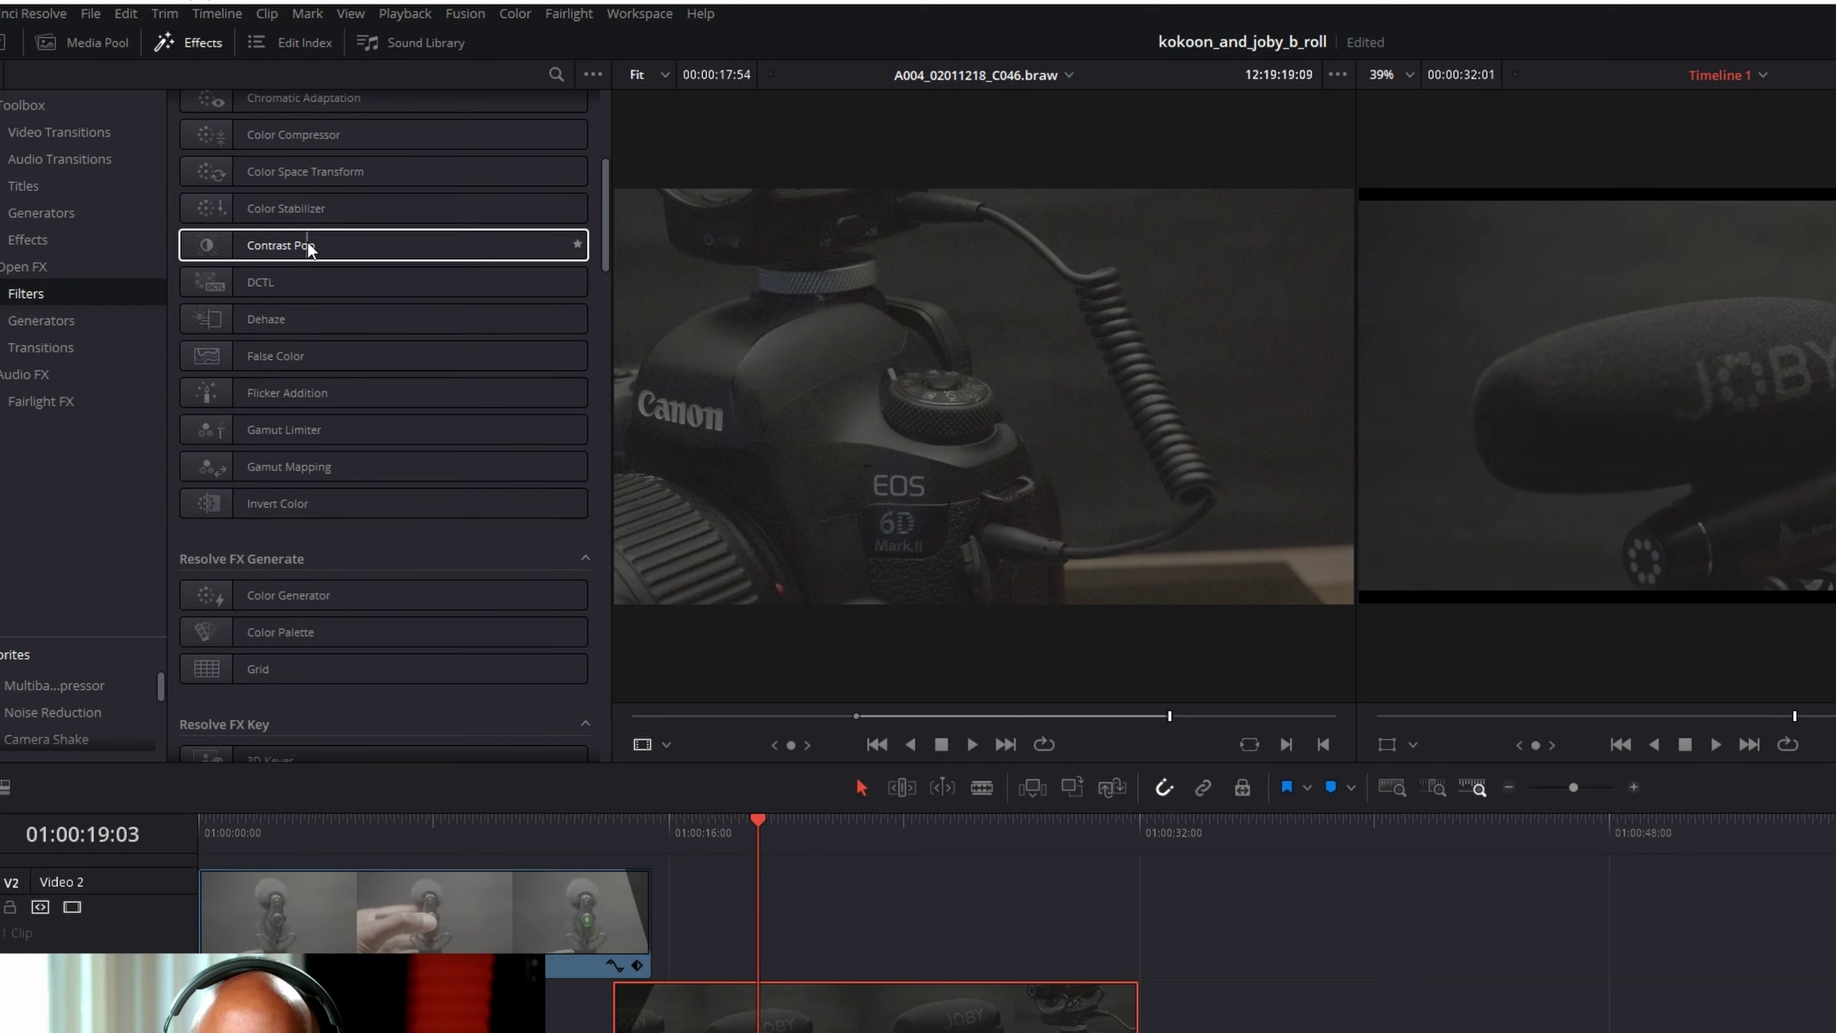
scroll(284, 412, up, 5)
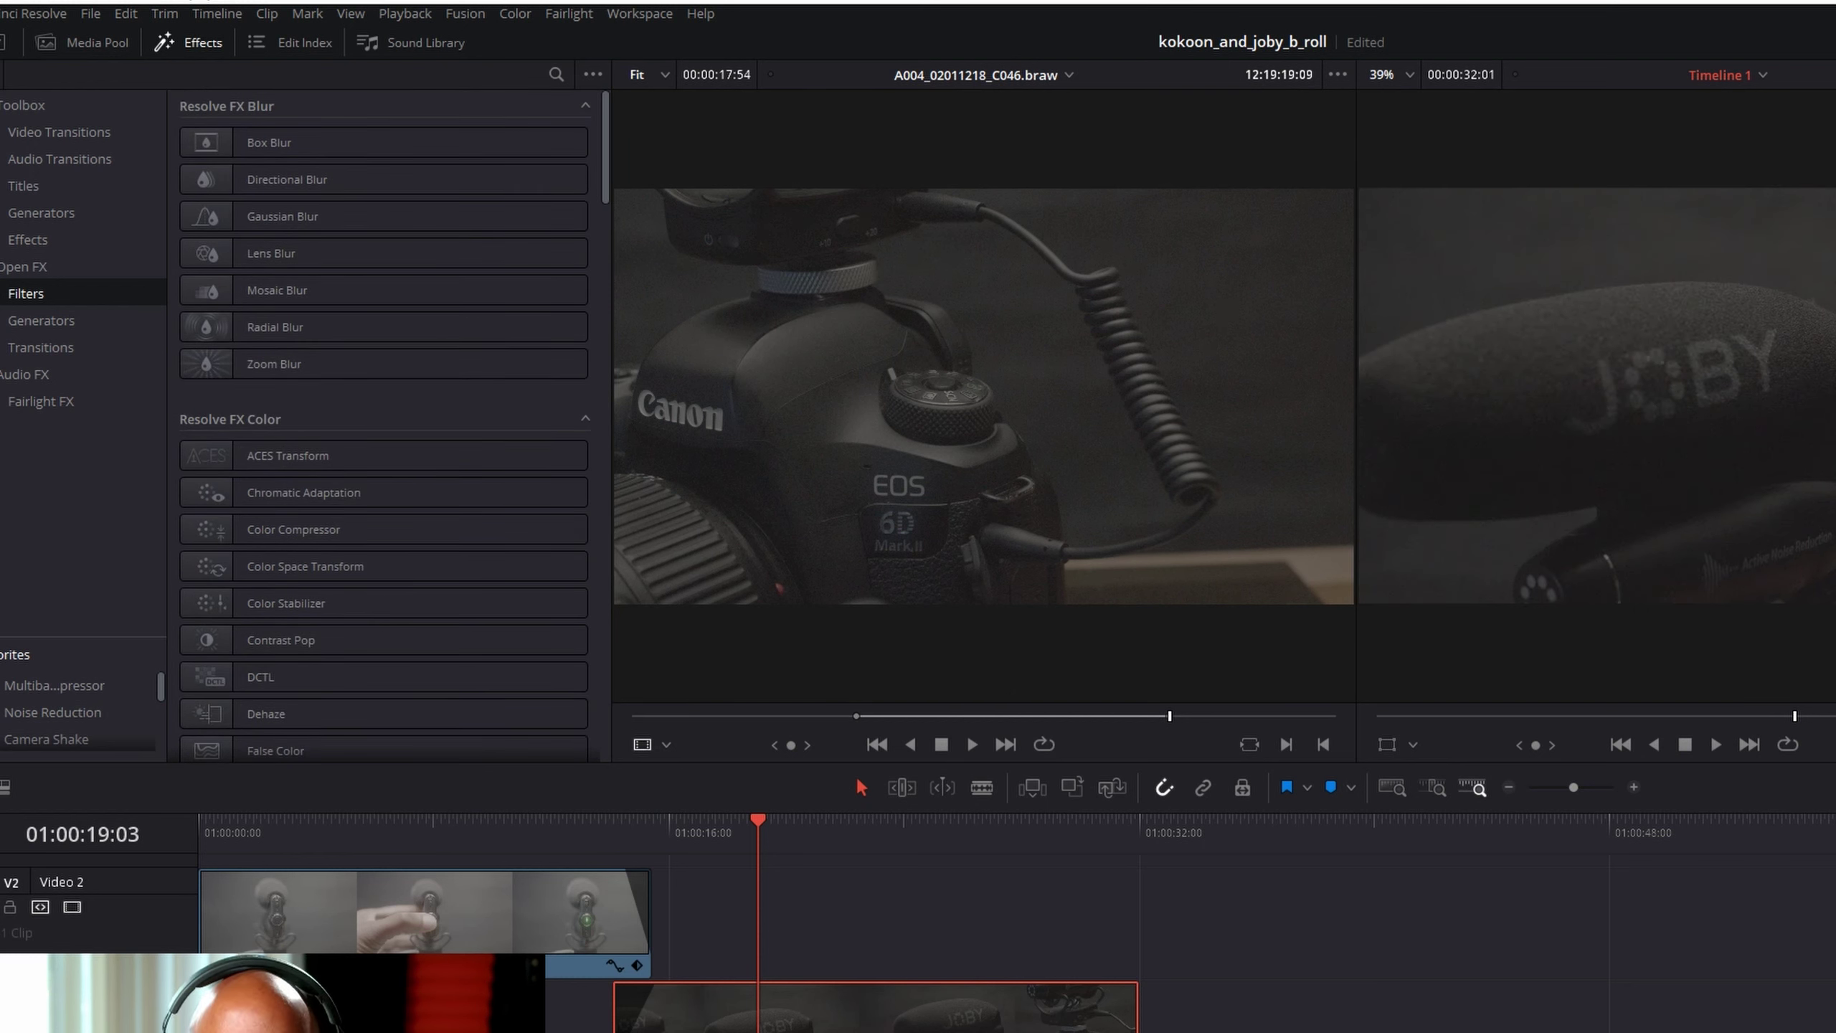
Step: Switch to the single viewer and apply the Gaussian Blur filter to A004_02011218_C046.braw on the timeline
click(1651, 369)
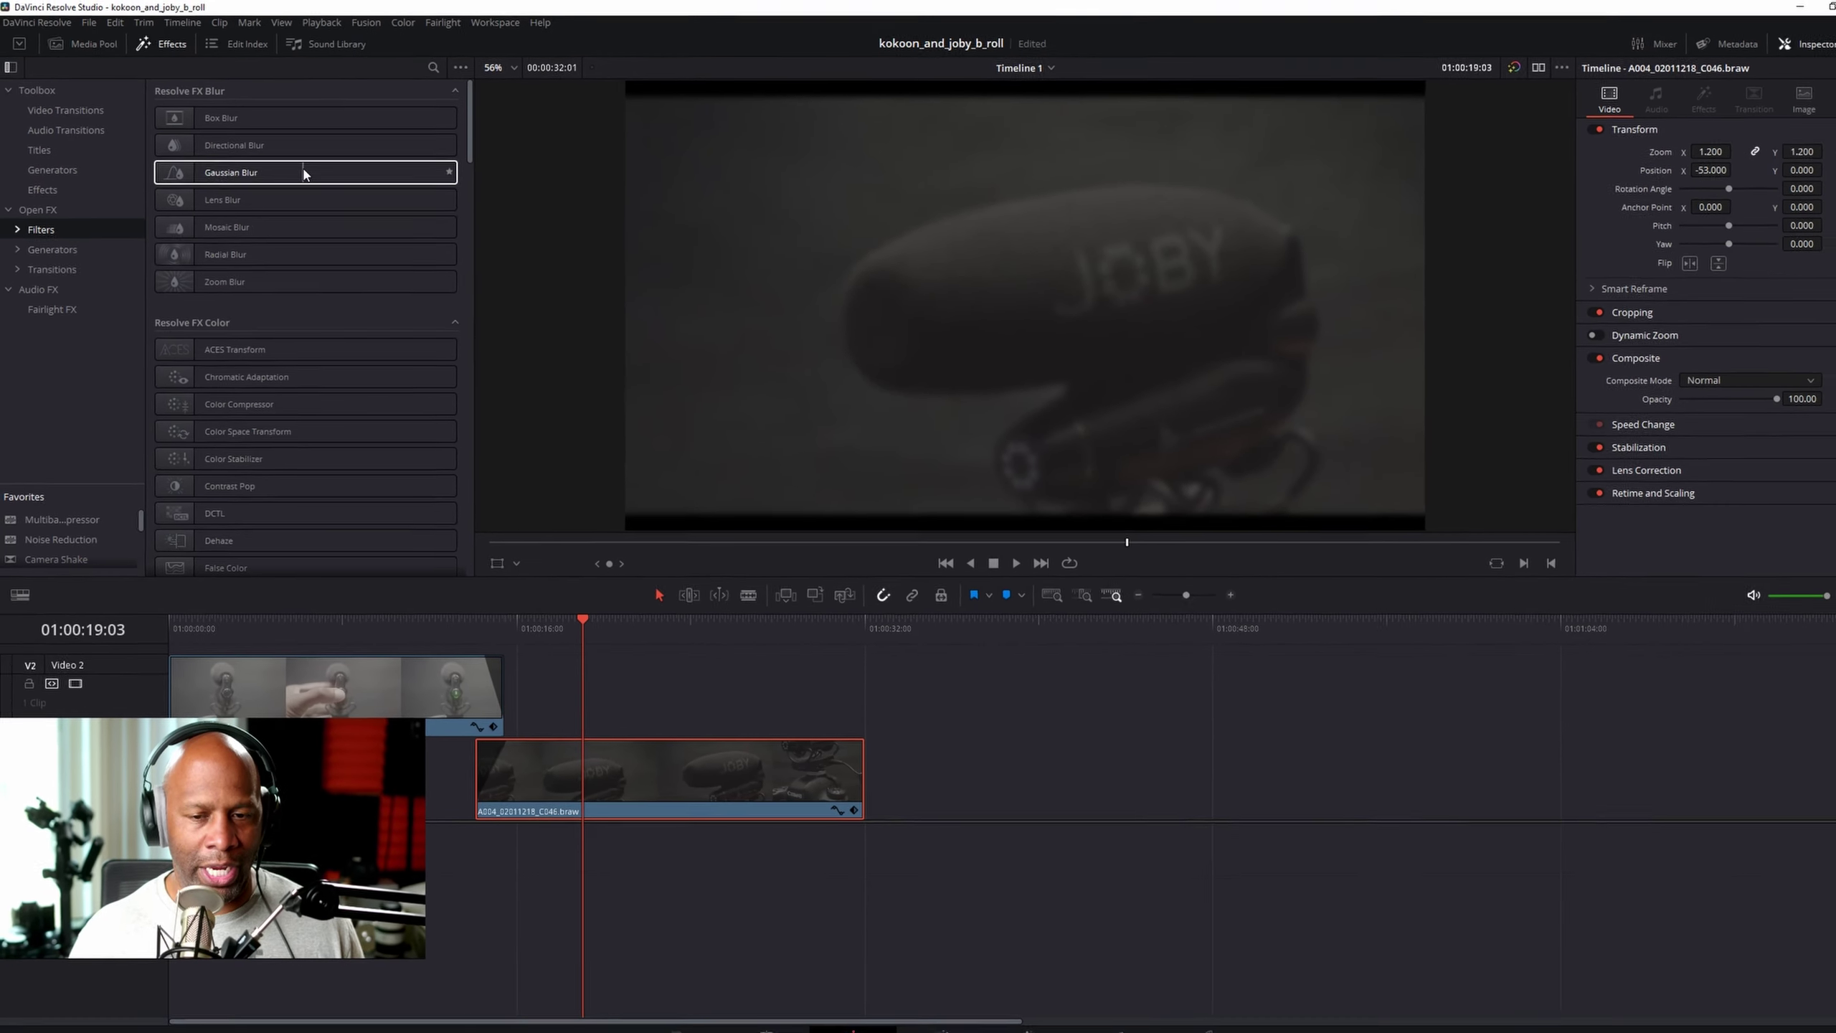
drag(269, 169, 528, 759)
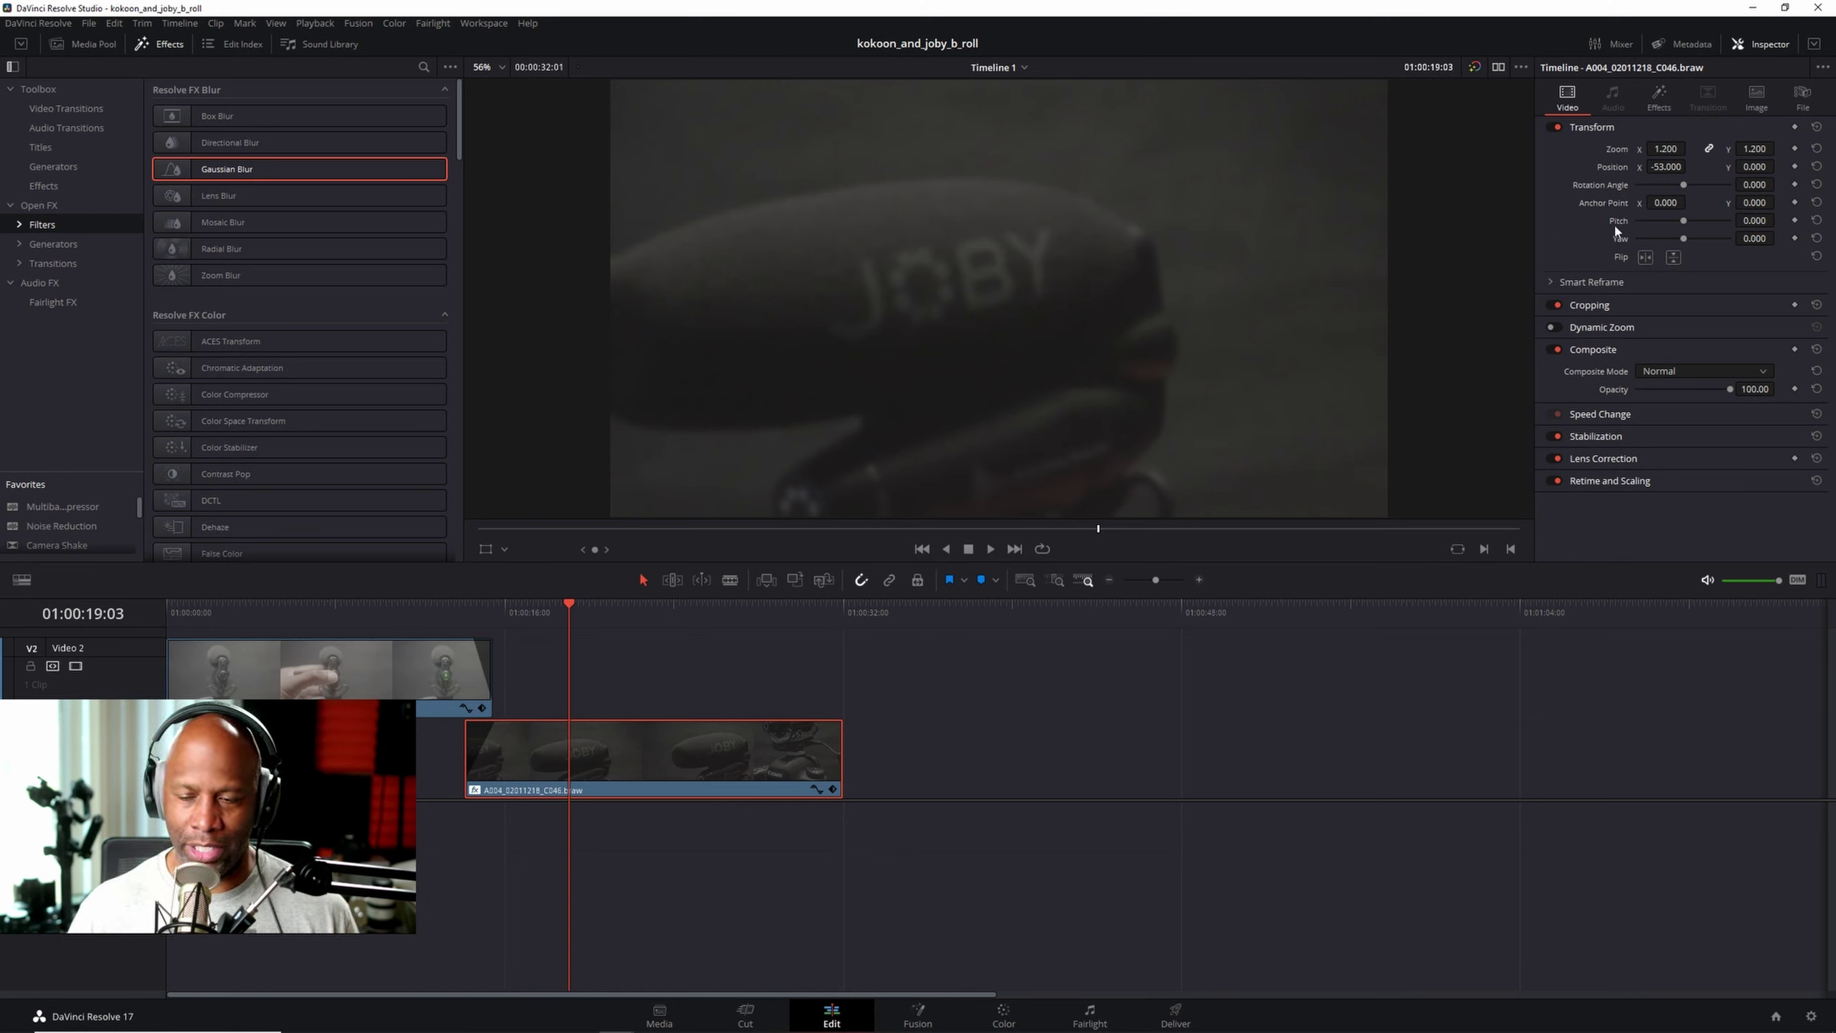
Step: Set the Gaussian Blur's horizontal and vertical strength to 0.411 in the clip's effect settings
click(1659, 92)
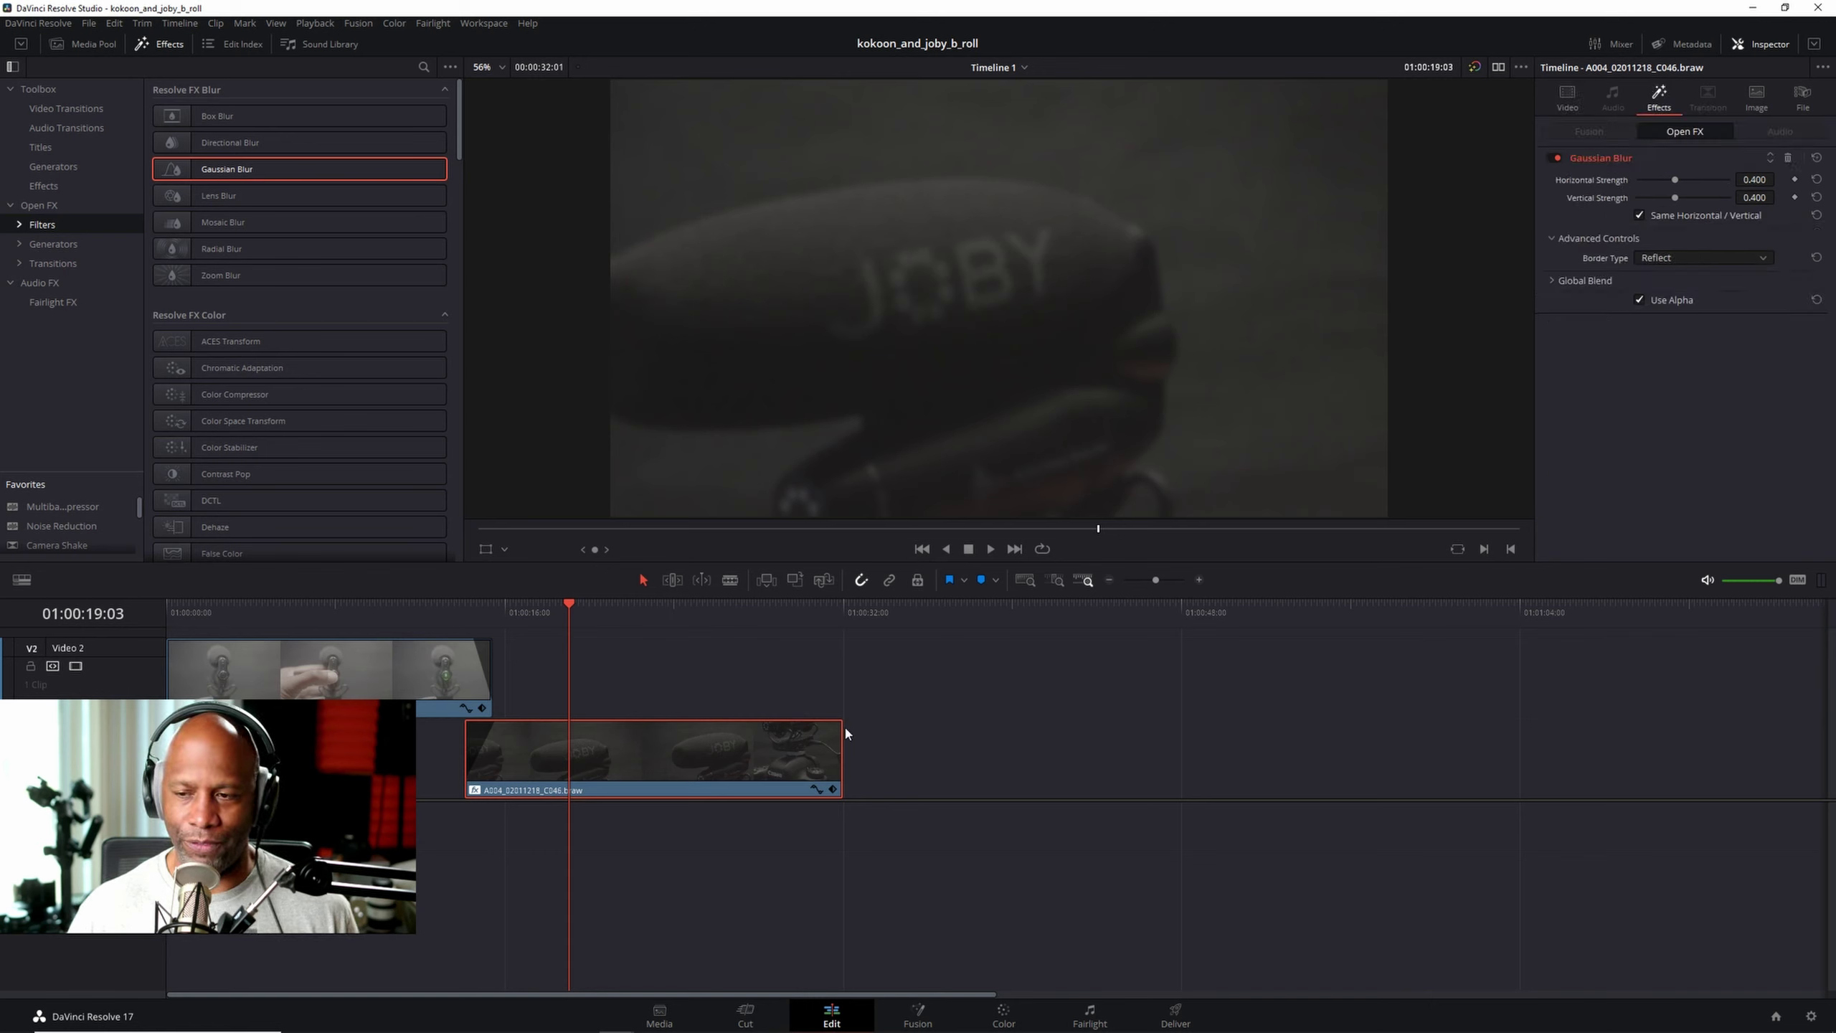
key(ctrl)
key(ctrl)
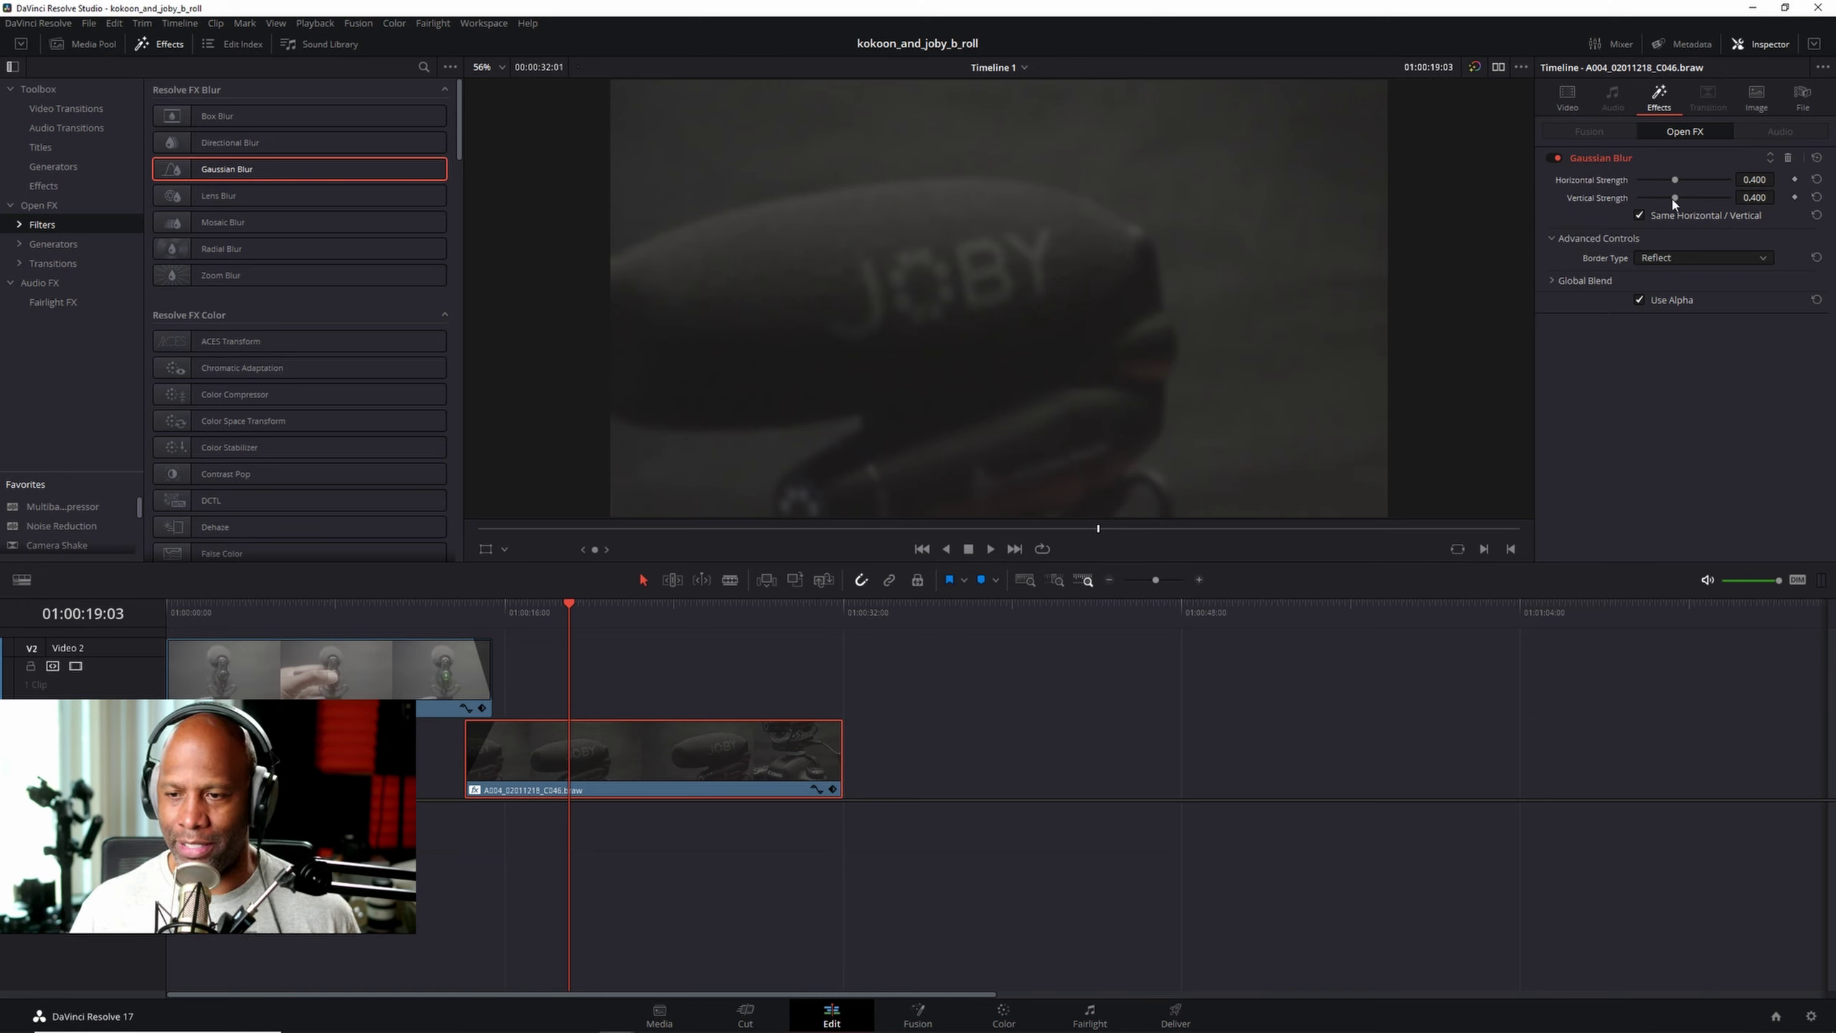
drag(1687, 193, 1625, 211)
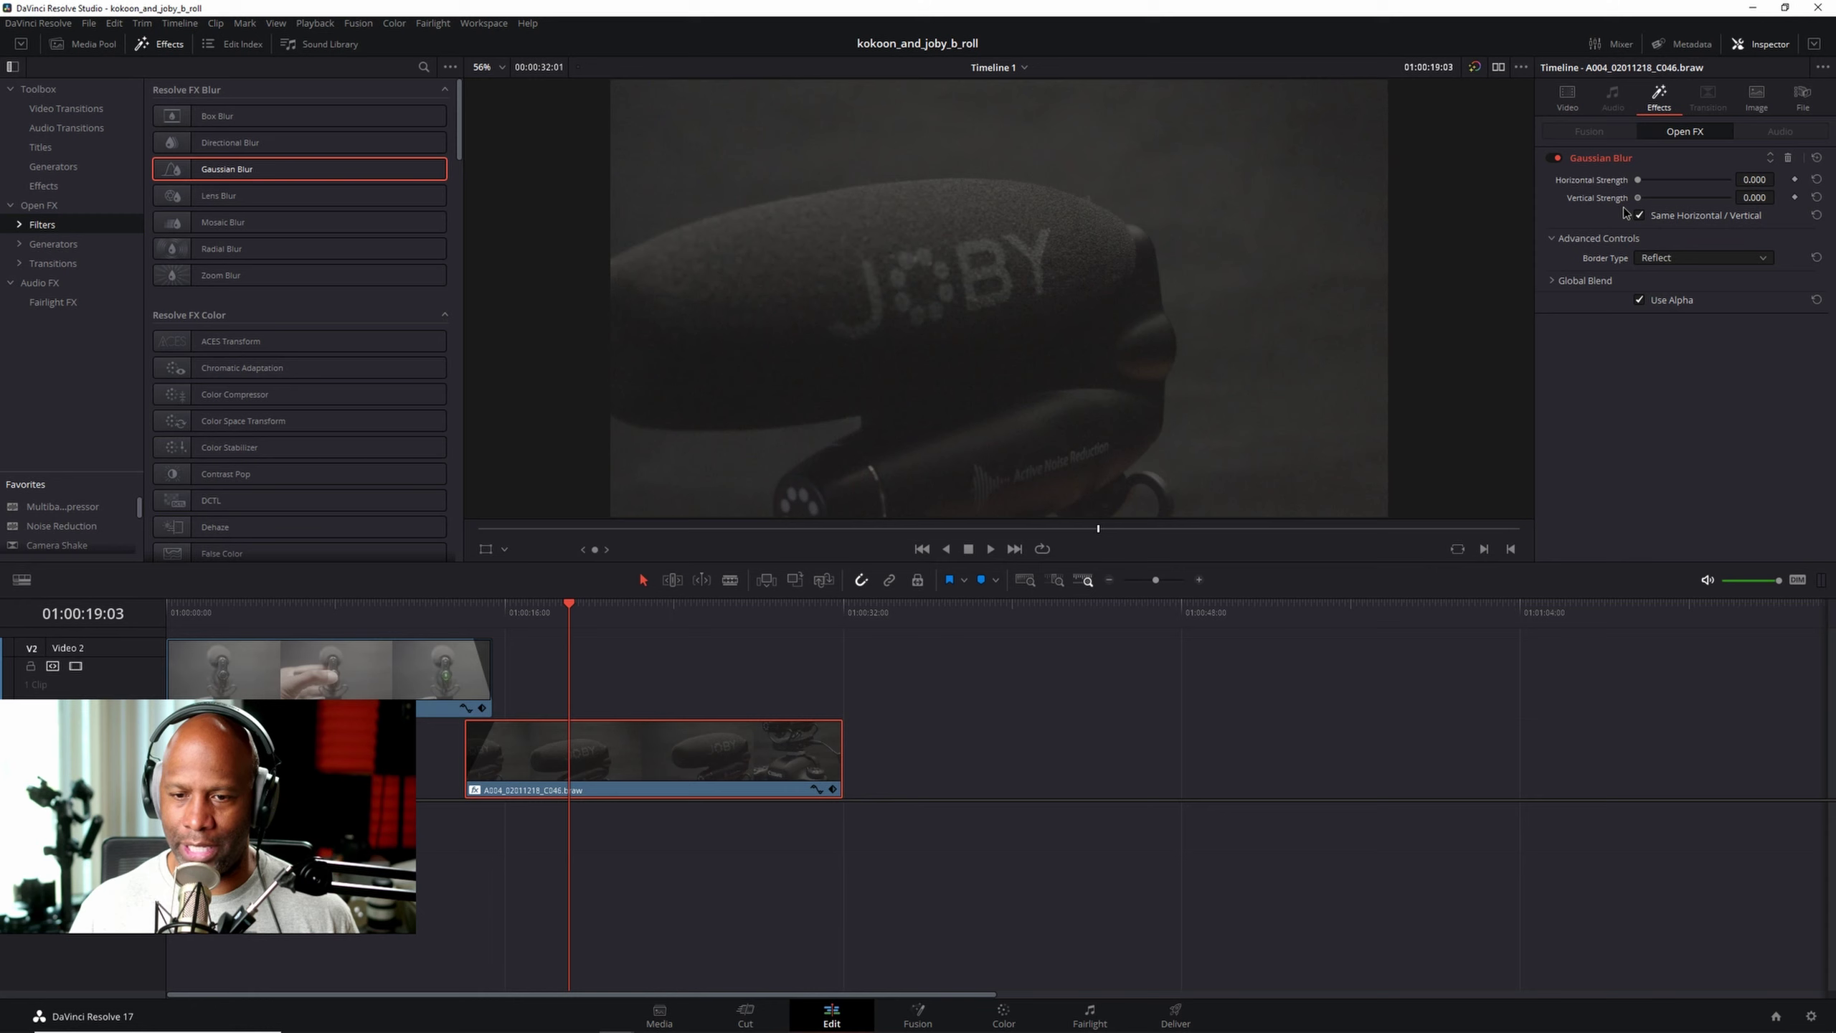
drag(1639, 198, 1674, 196)
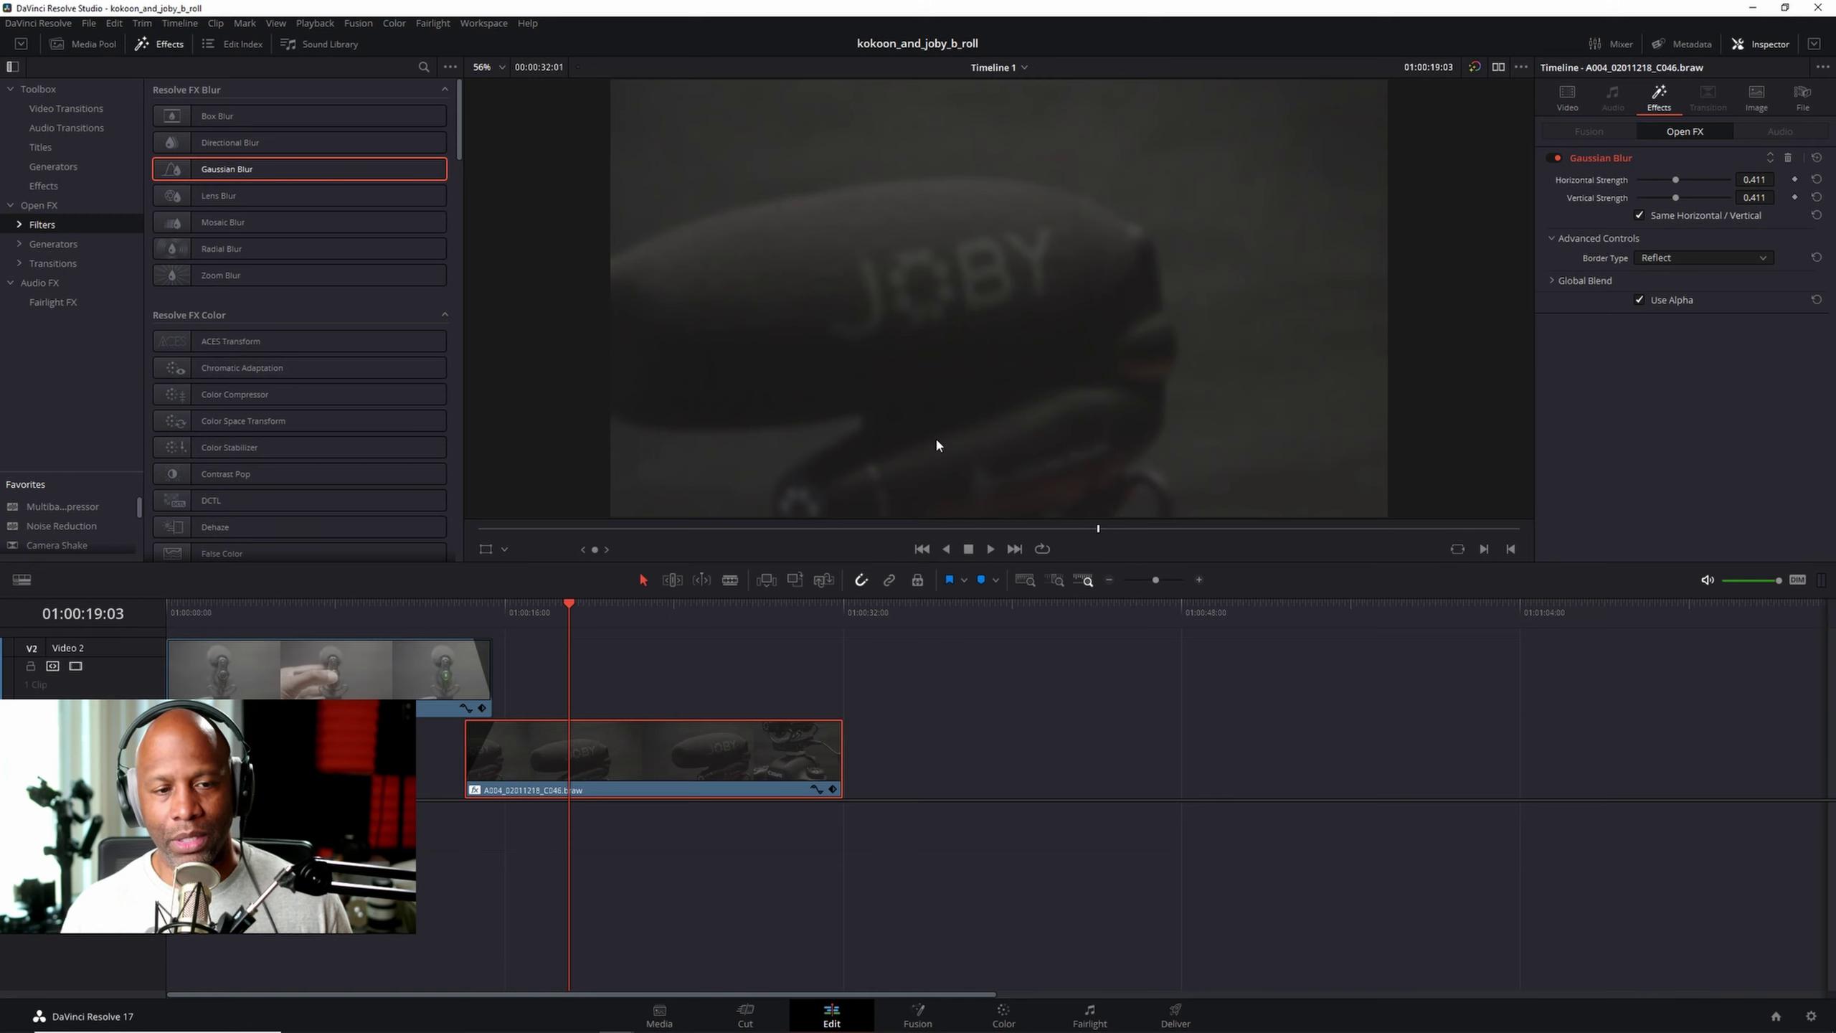
Step: Open A004_02011218_C046.braw on the Fusion page
click(922, 1016)
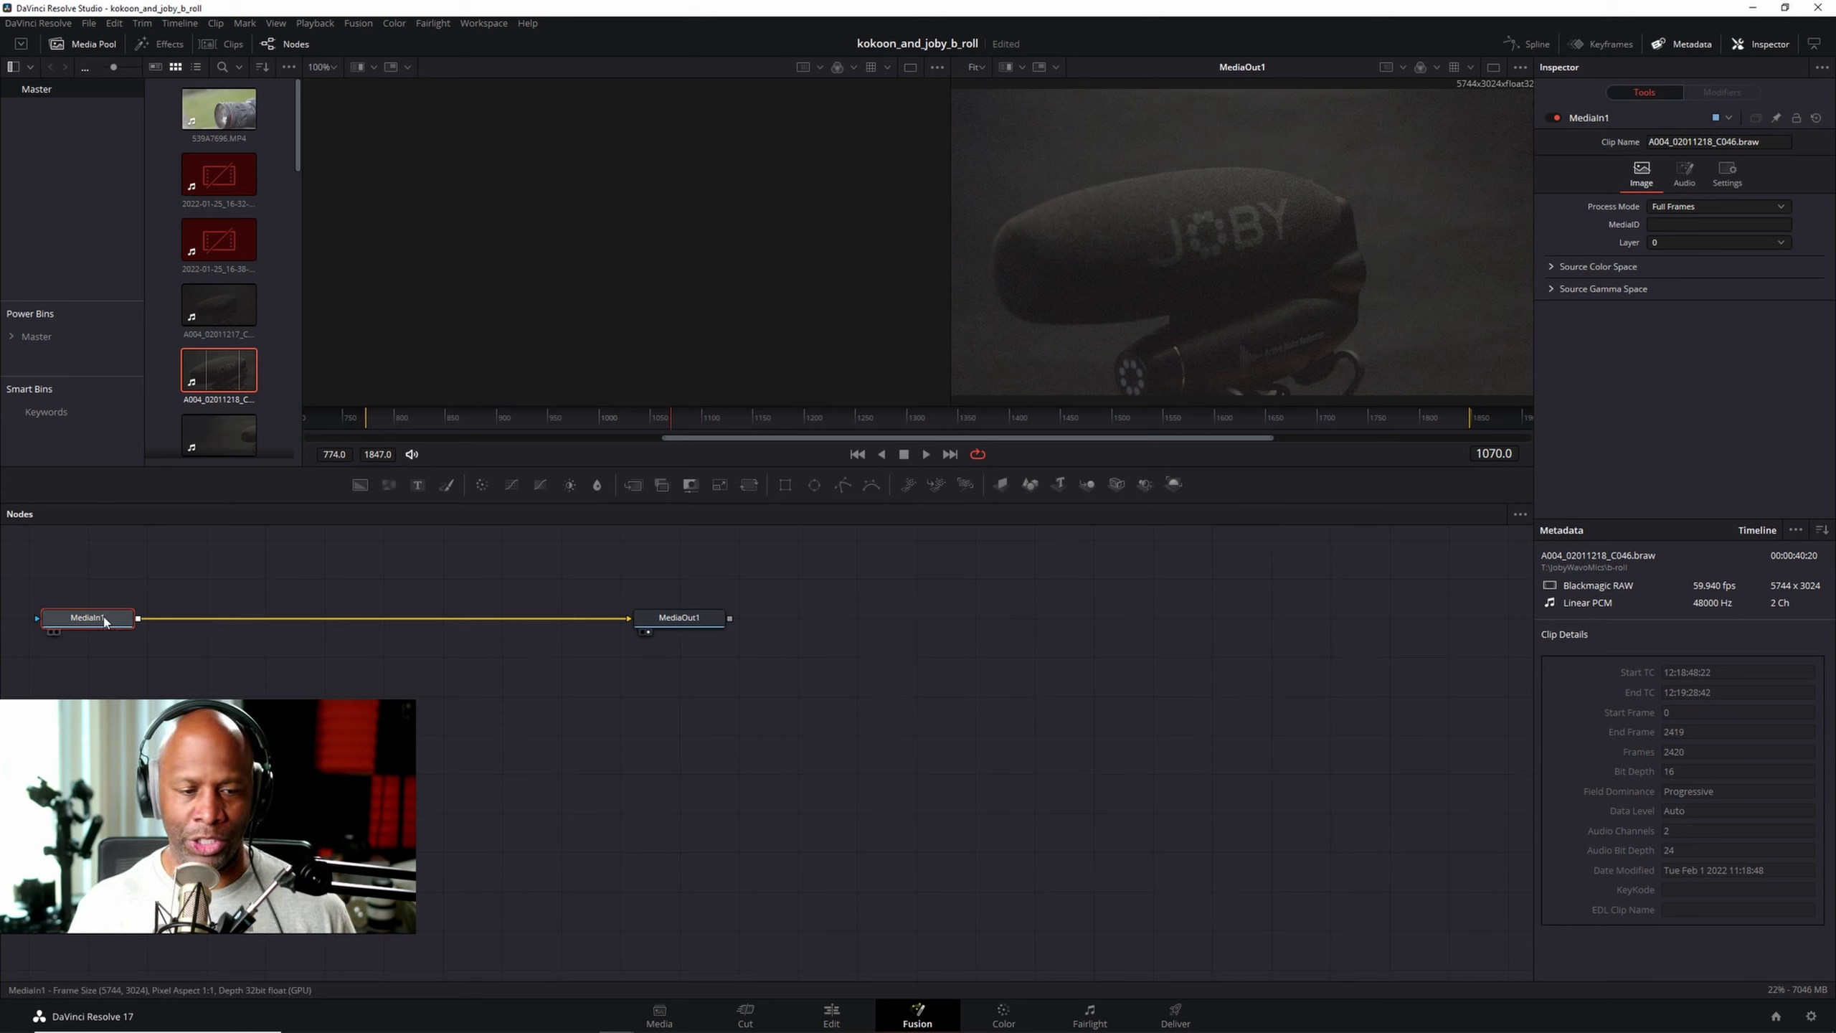
key(ctrl)
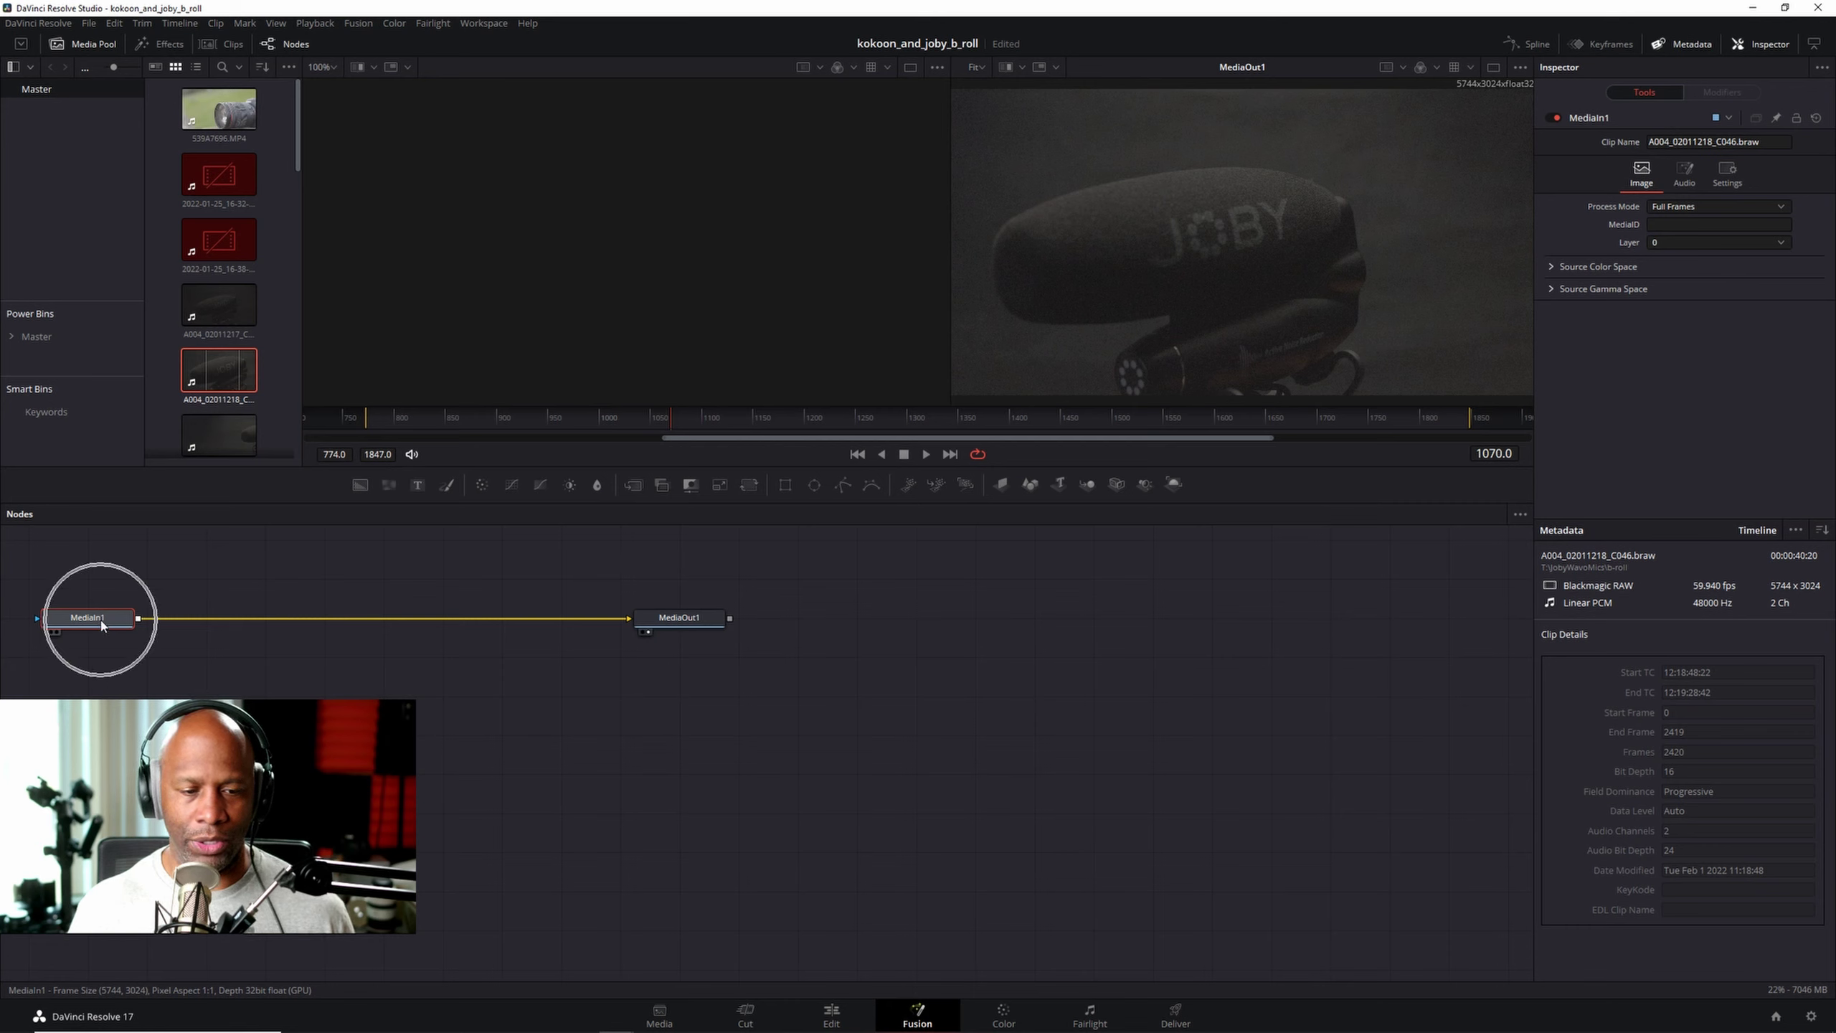
Step: Inspect the MediaOut1 node in the Fusion node graph, and switch to the Color page
key(ctrl)
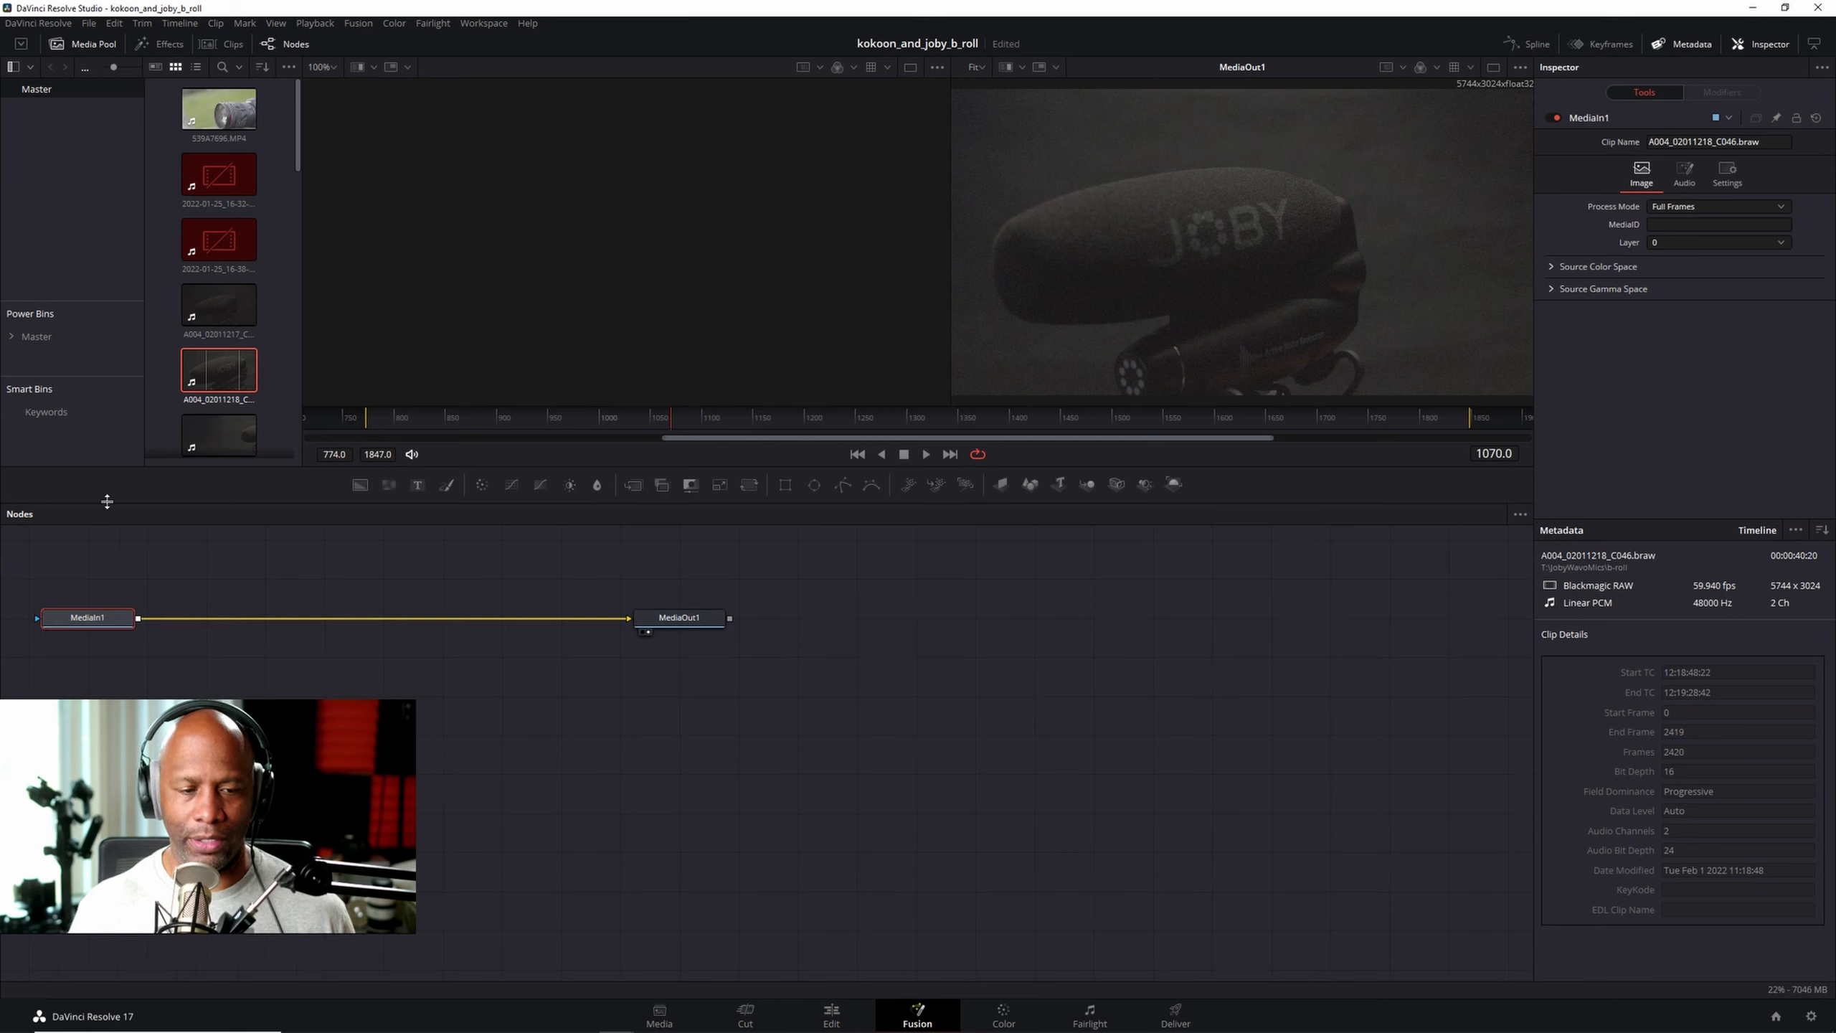
key(ctrl)
key(ctrl)
key(ctrl)
click(687, 620)
key(ctrl)
key(super)
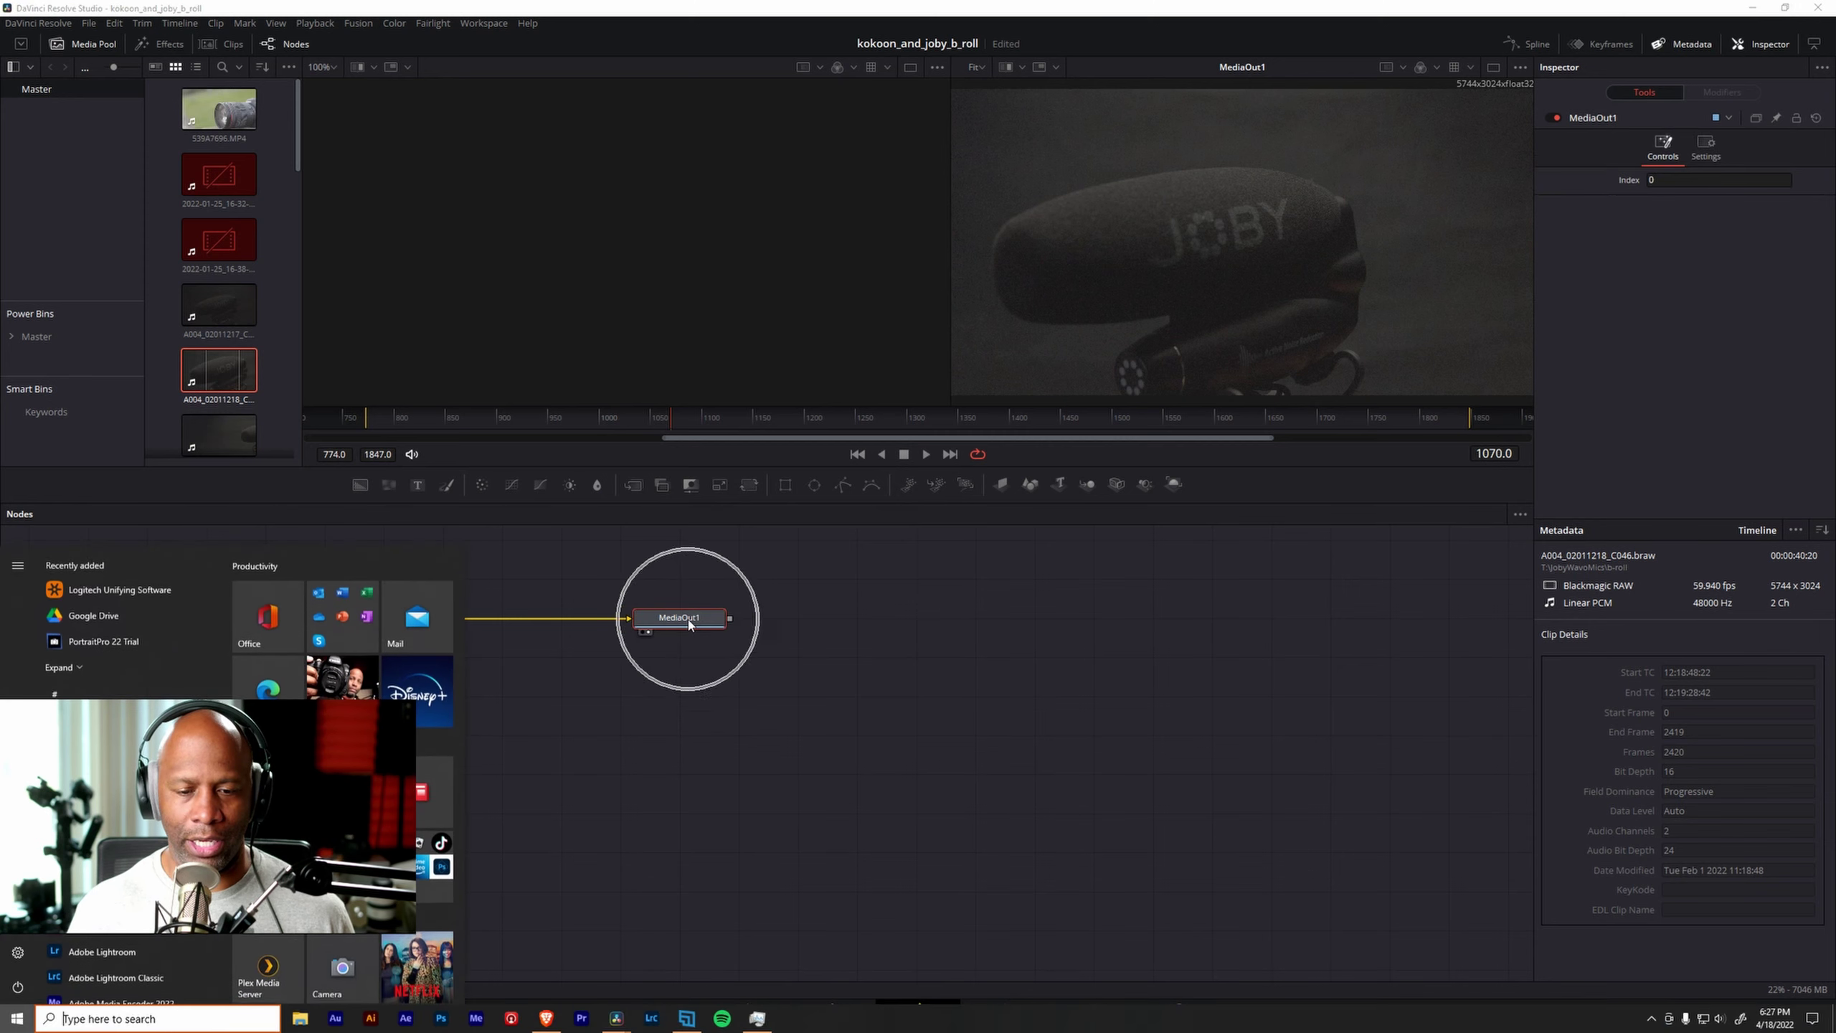
key(super)
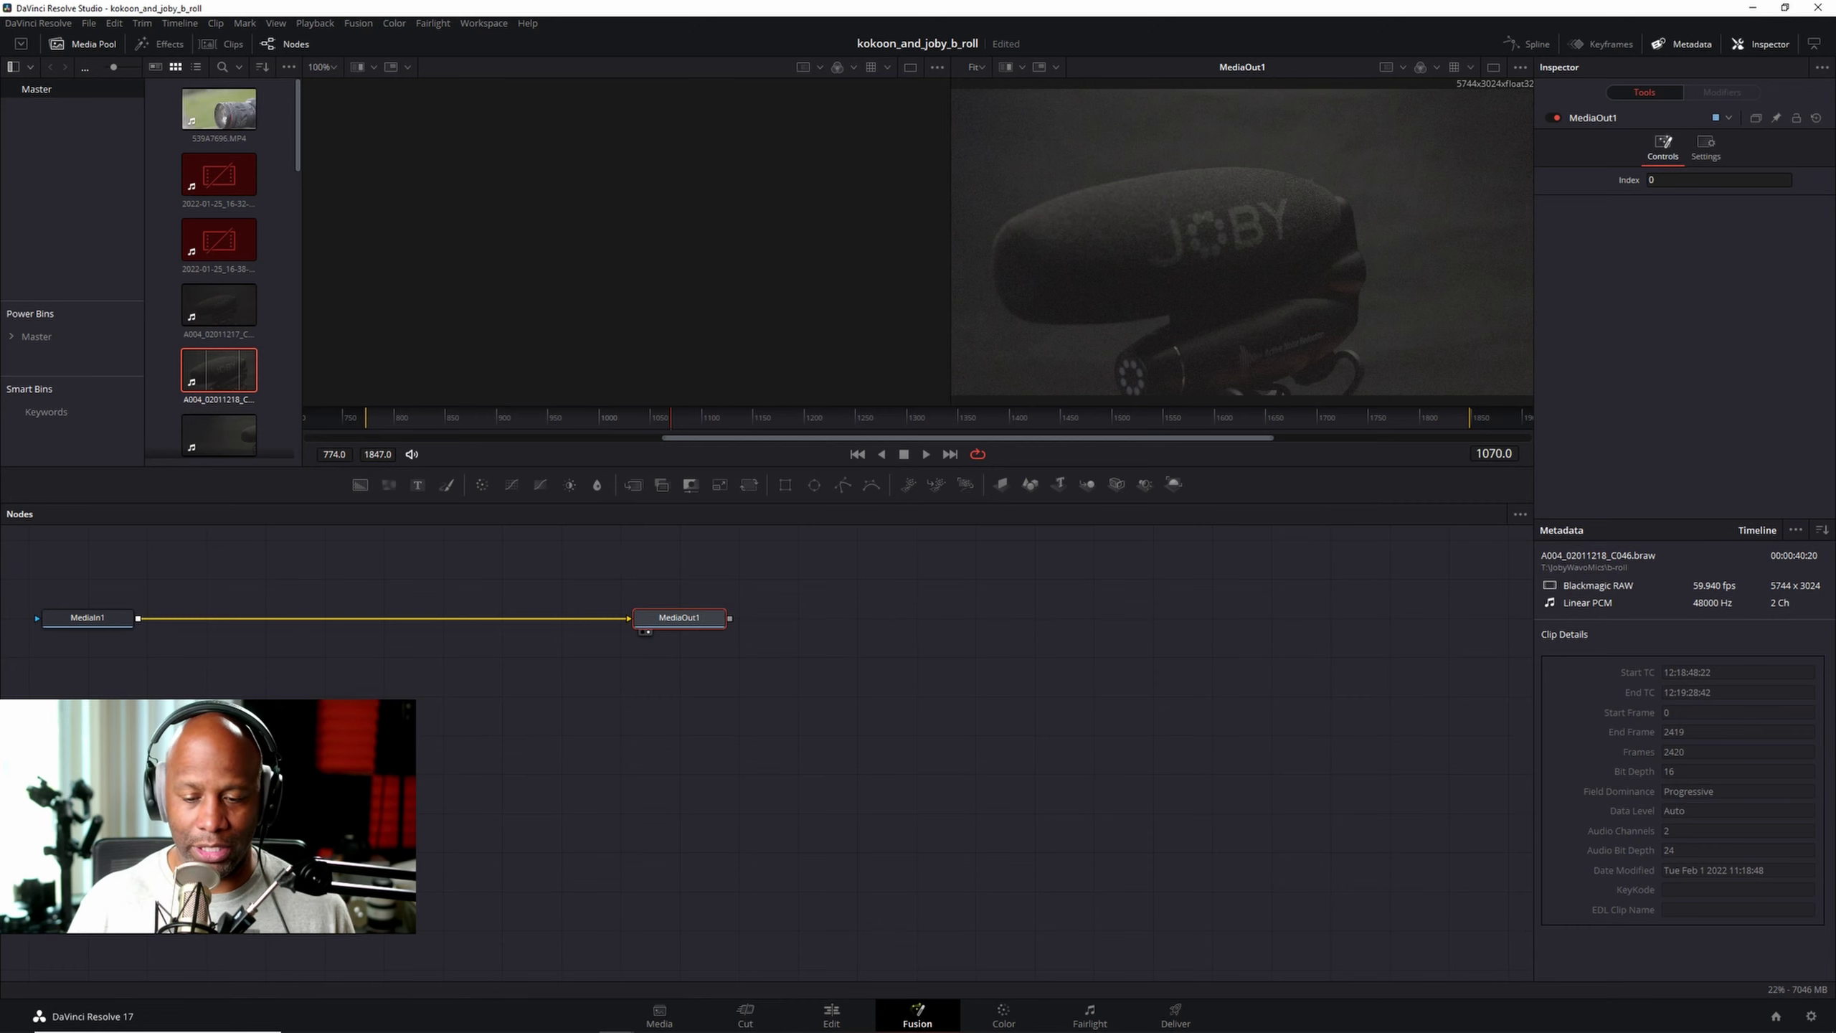
click(999, 1019)
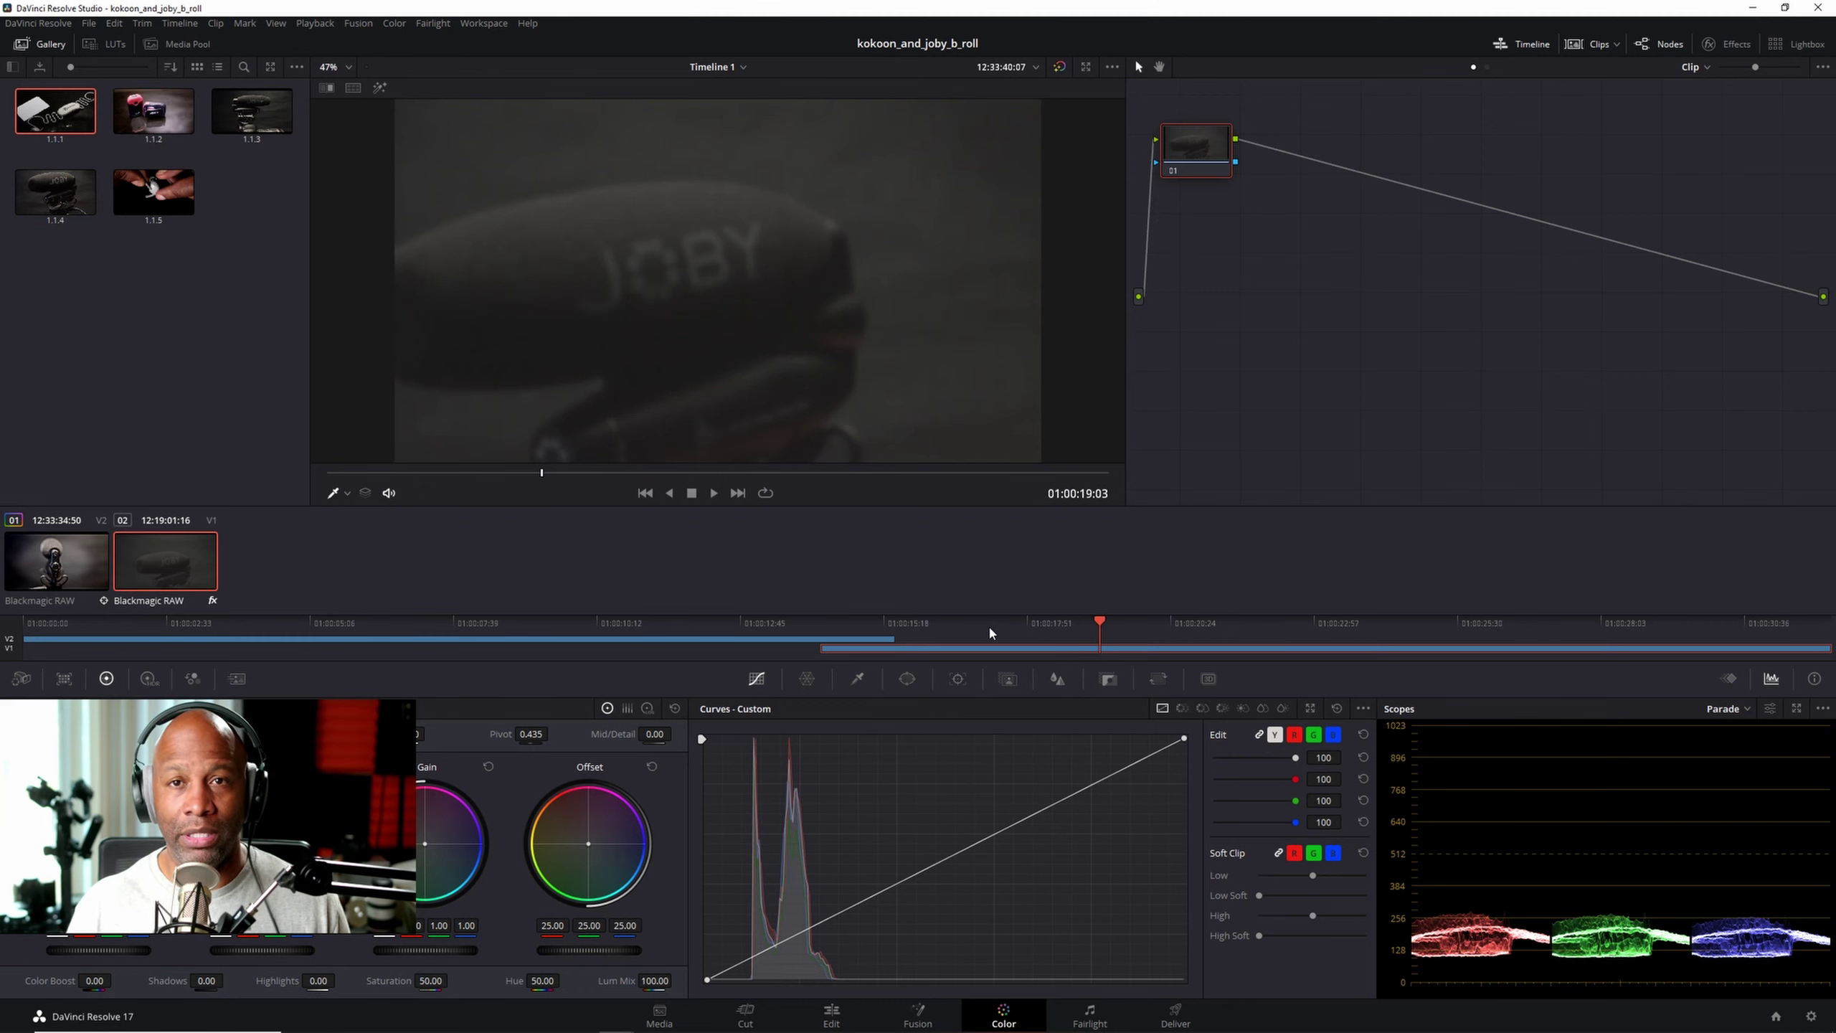
Step: Return to the Edit page and place the kyloporch-resting clip from the media pool on the timeline after A004_02011218_C046.braw
click(831, 1013)
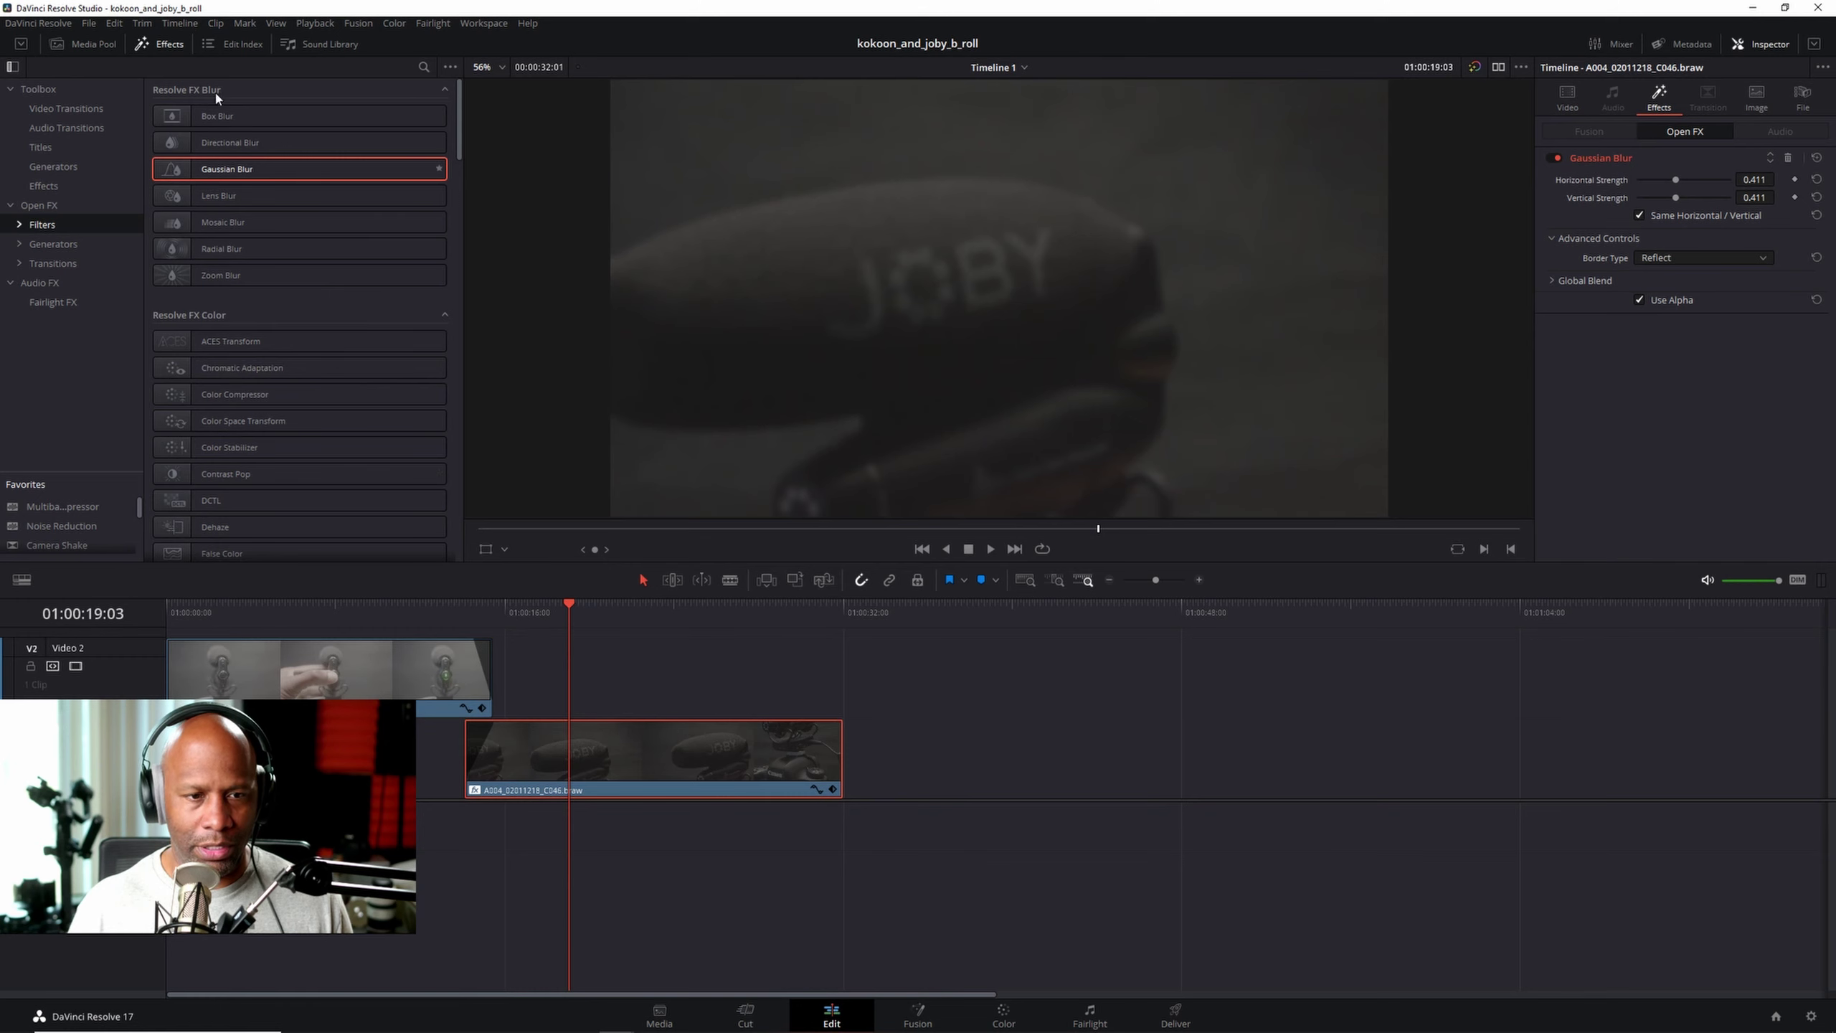
click(103, 46)
click(155, 47)
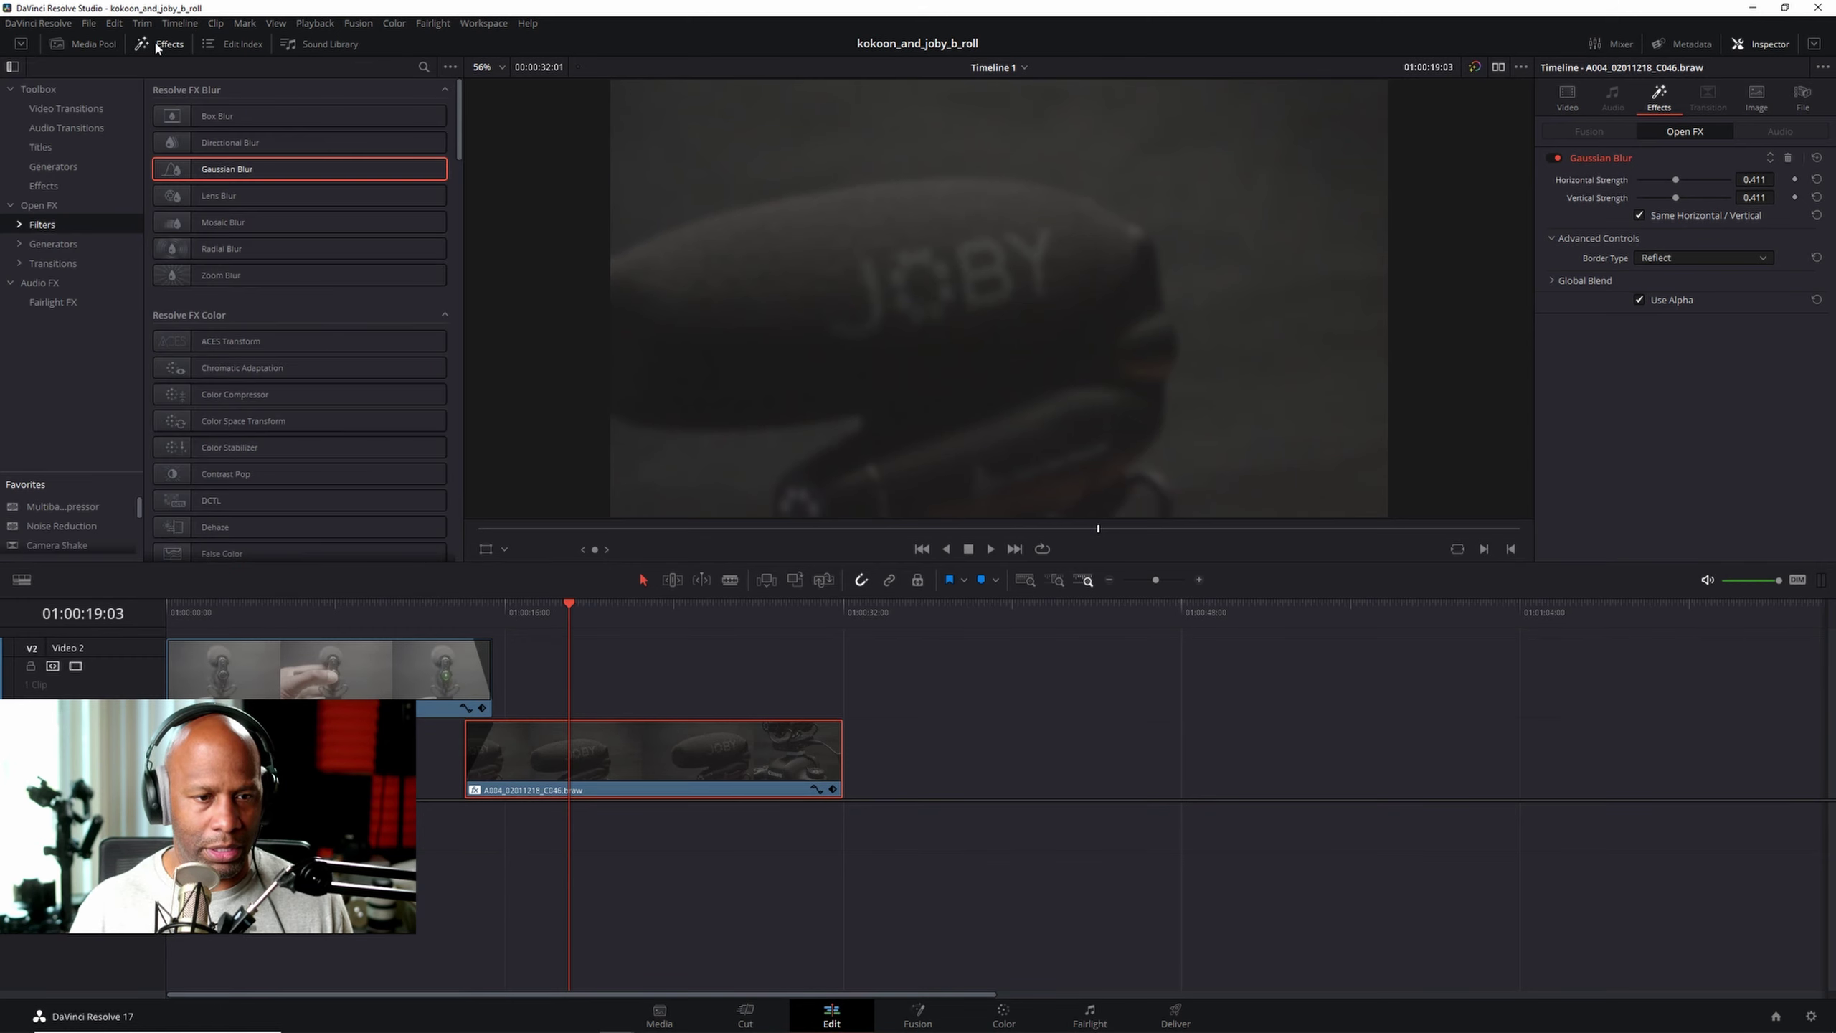
click(147, 45)
click(86, 45)
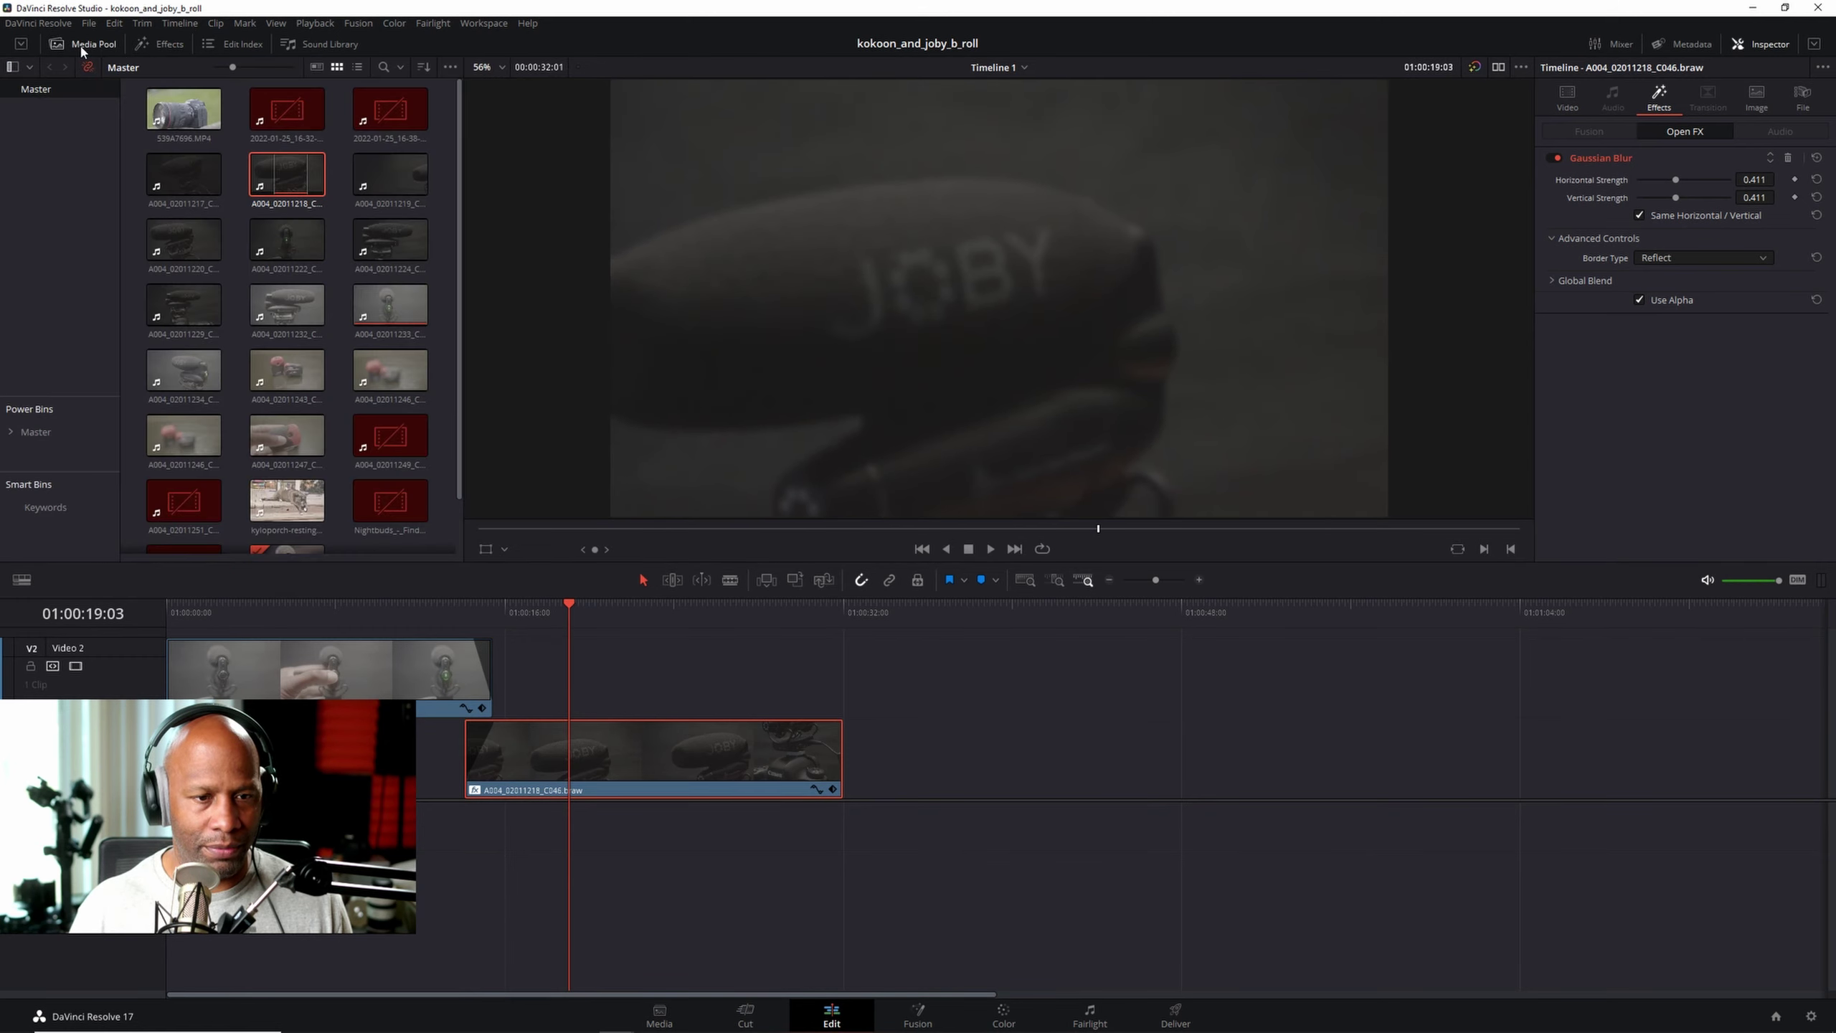
scroll(403, 506, down, 3)
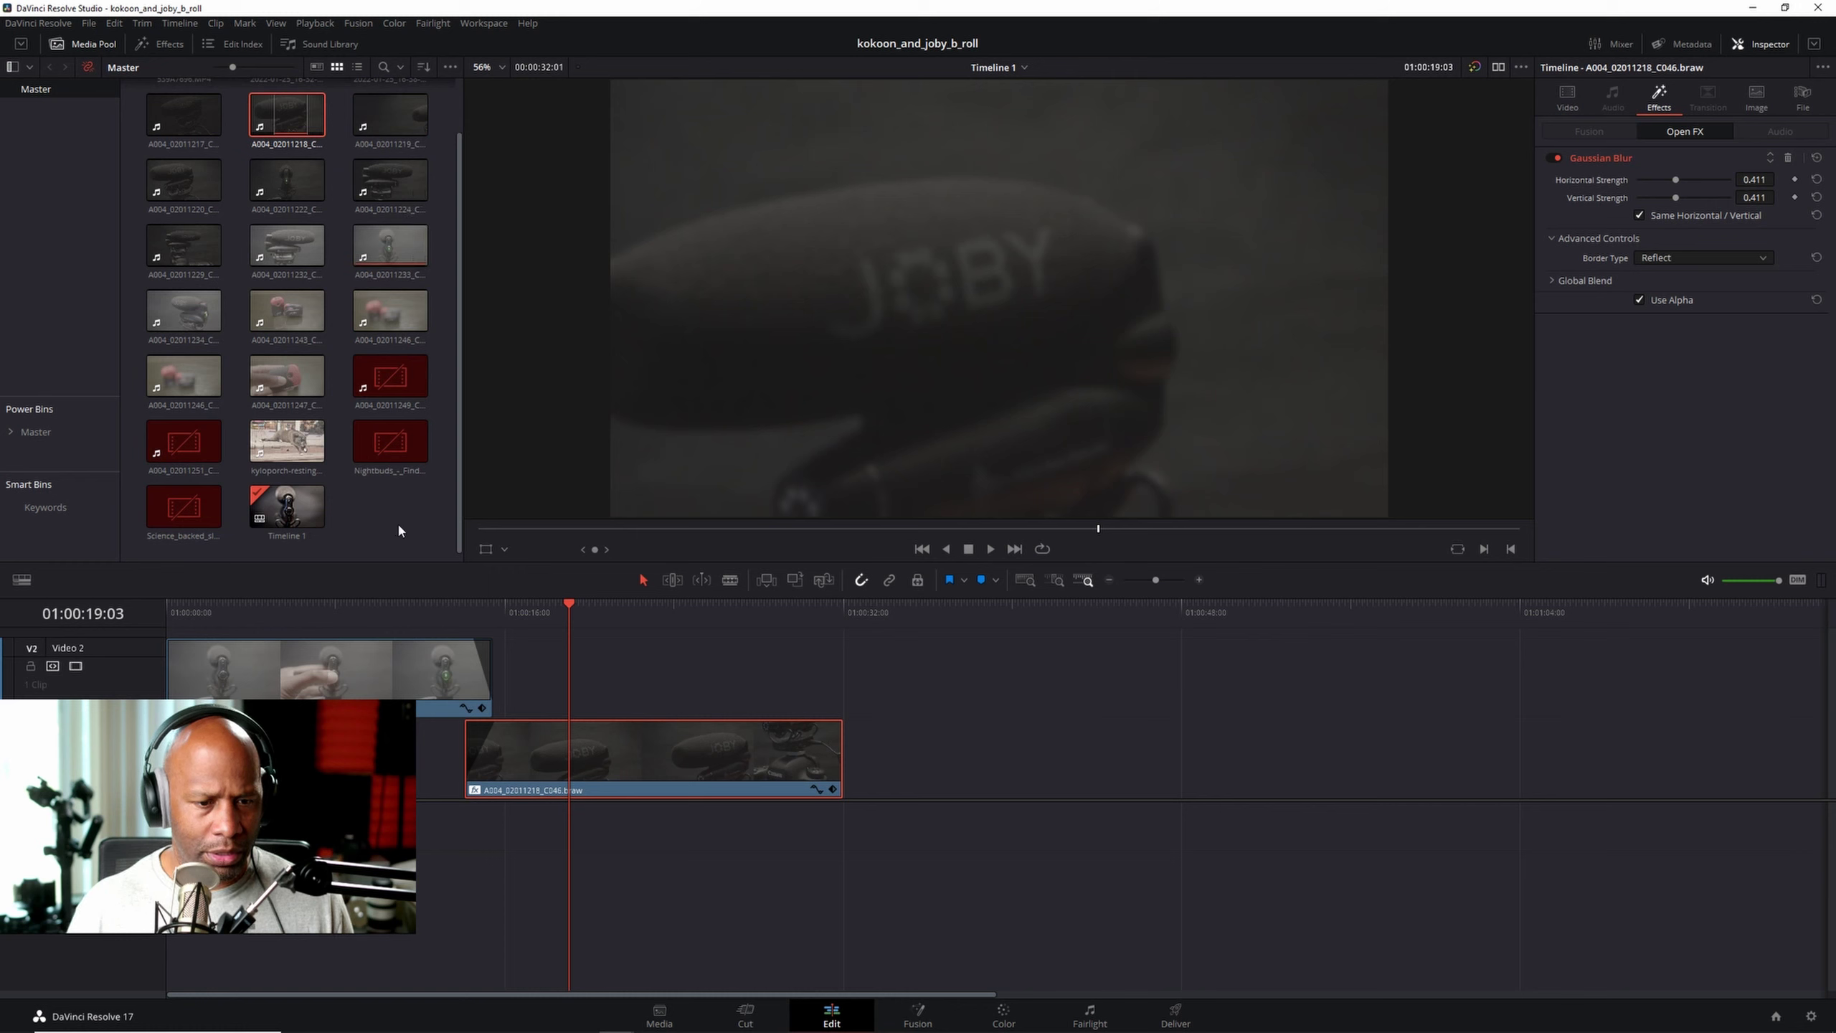
click(305, 437)
drag(304, 437, 909, 754)
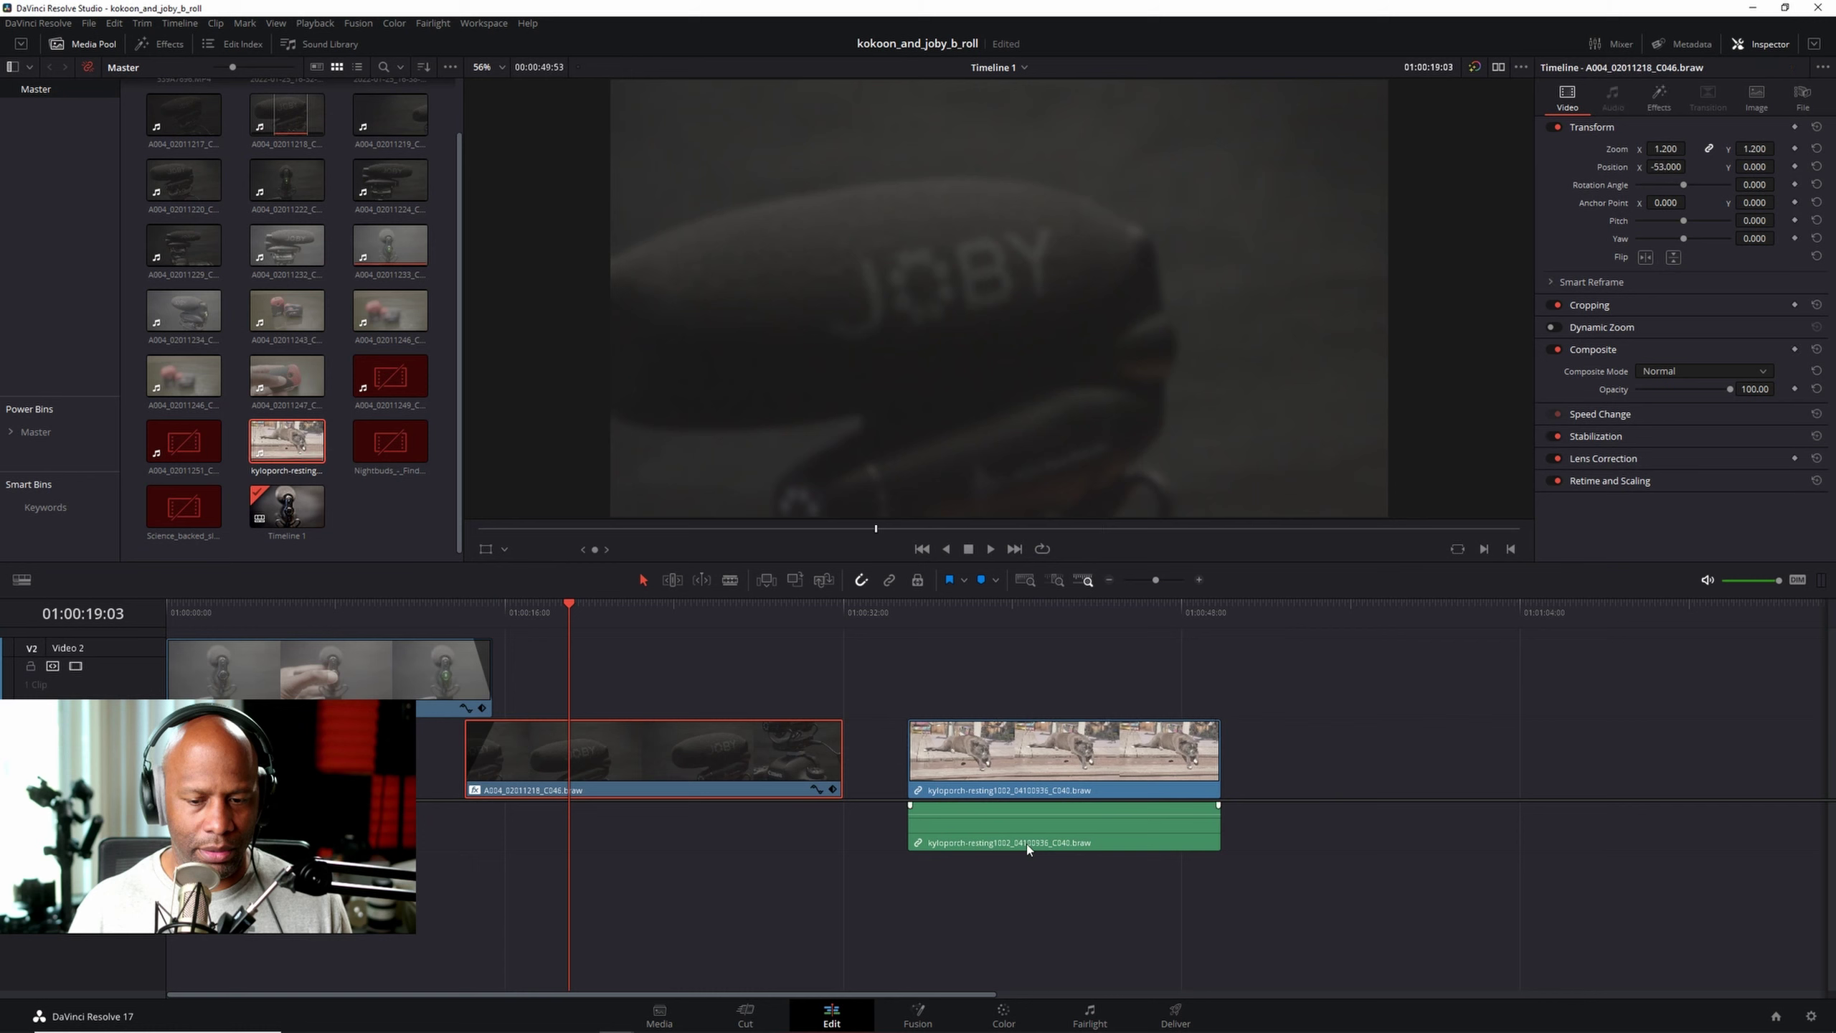
Step: Delete the audio portion of the kyloporch-resting clip from the timeline
click(1046, 839)
key(XF86AudioLowerVolume)
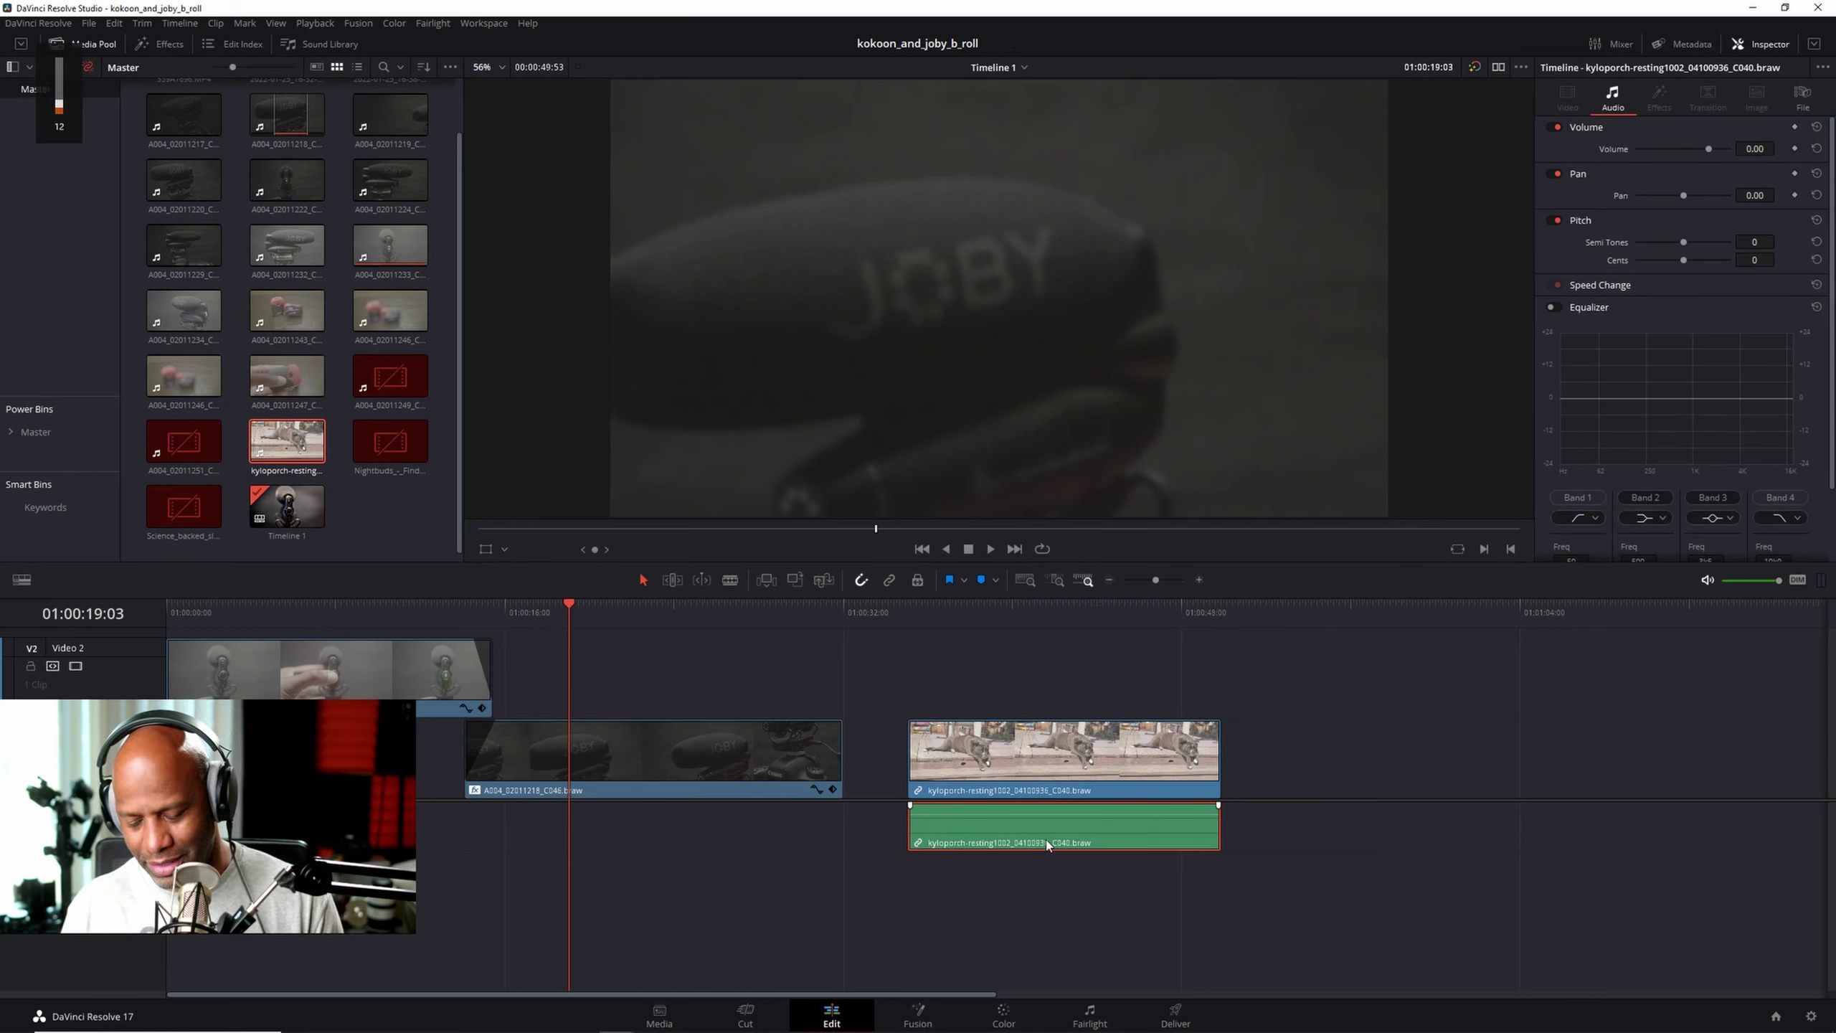
key(Delete)
Step: Move the playhead to 01:00:38:59 over the kyloporch-resting clip and open it on the Color page
click(1068, 767)
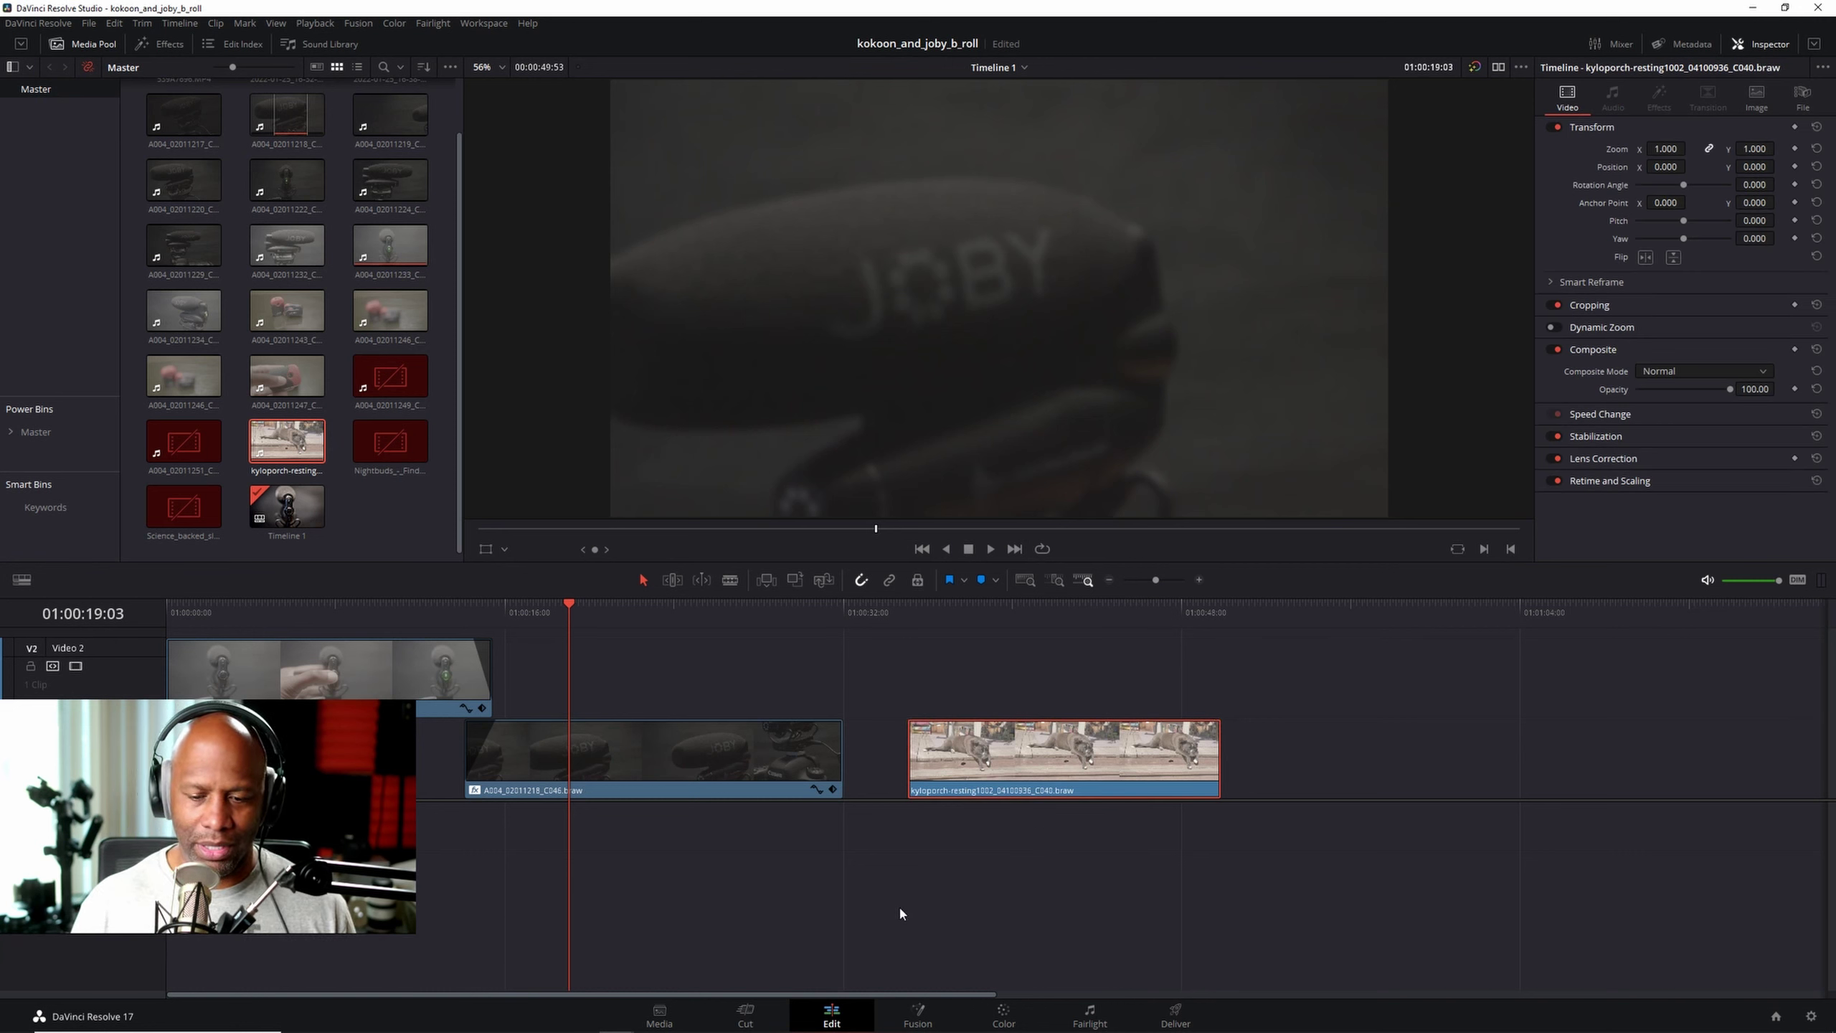
click(991, 610)
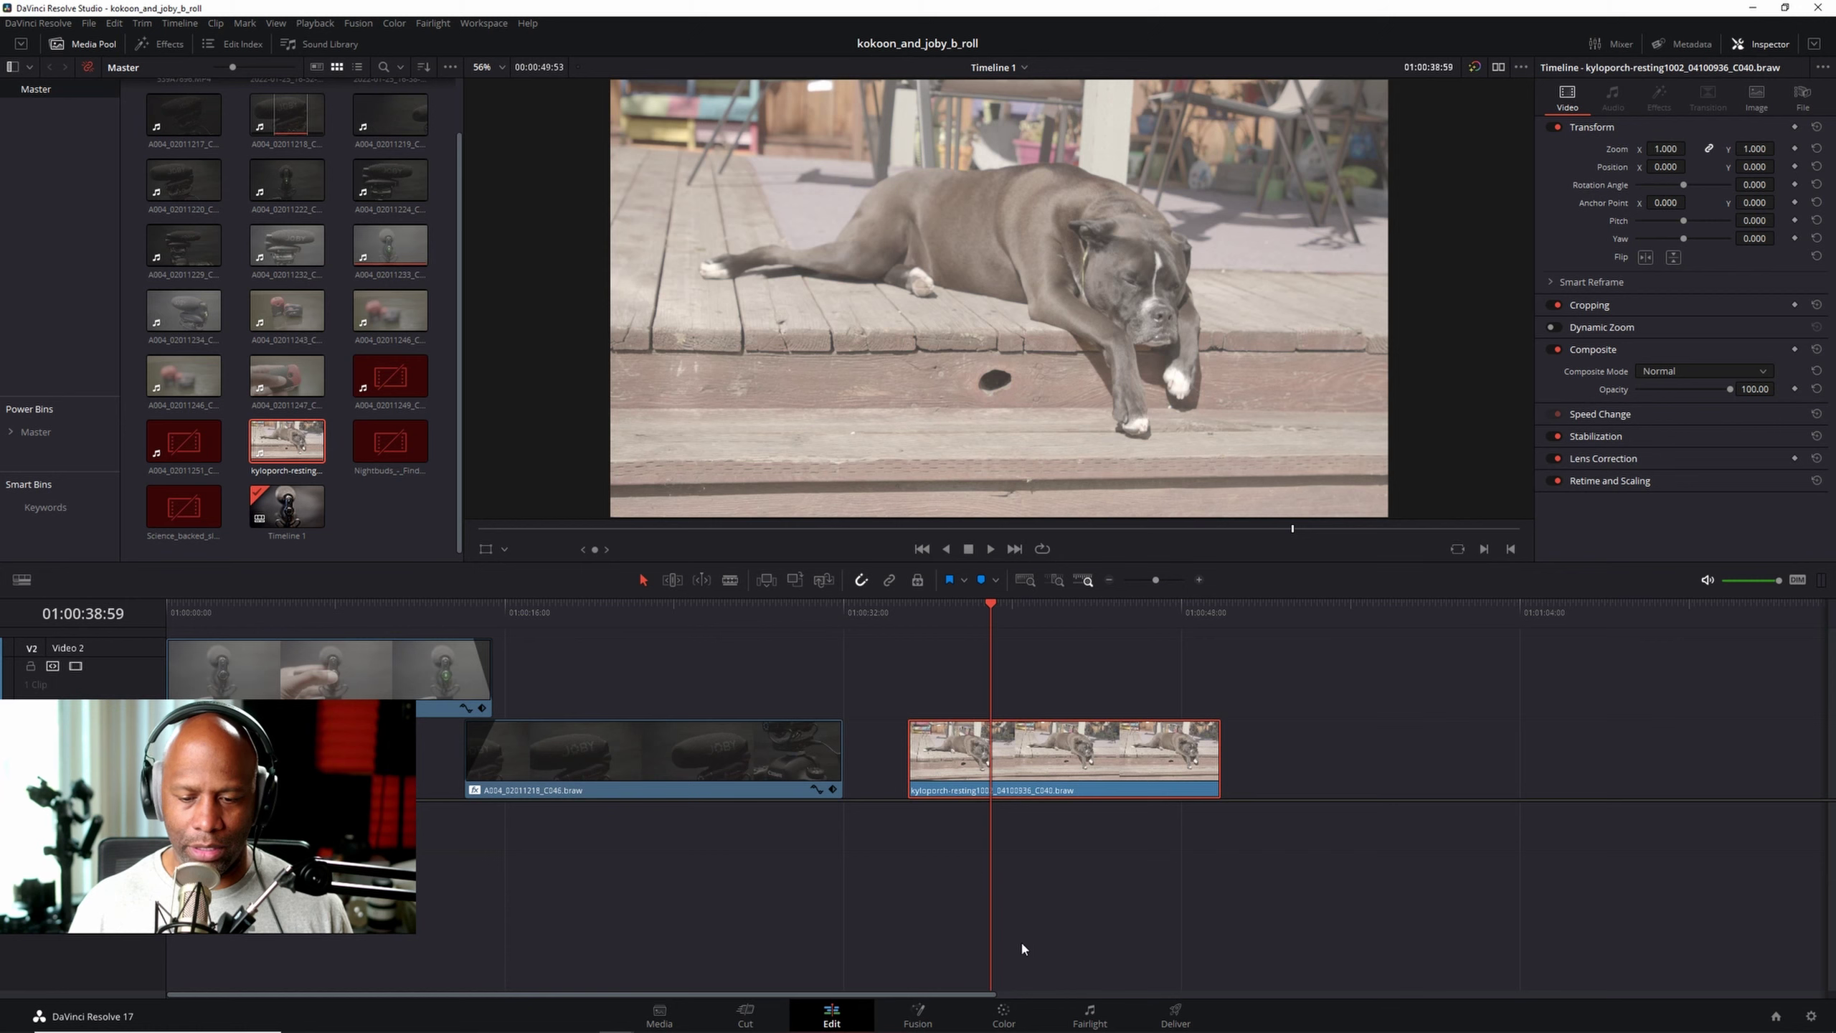
click(1029, 1010)
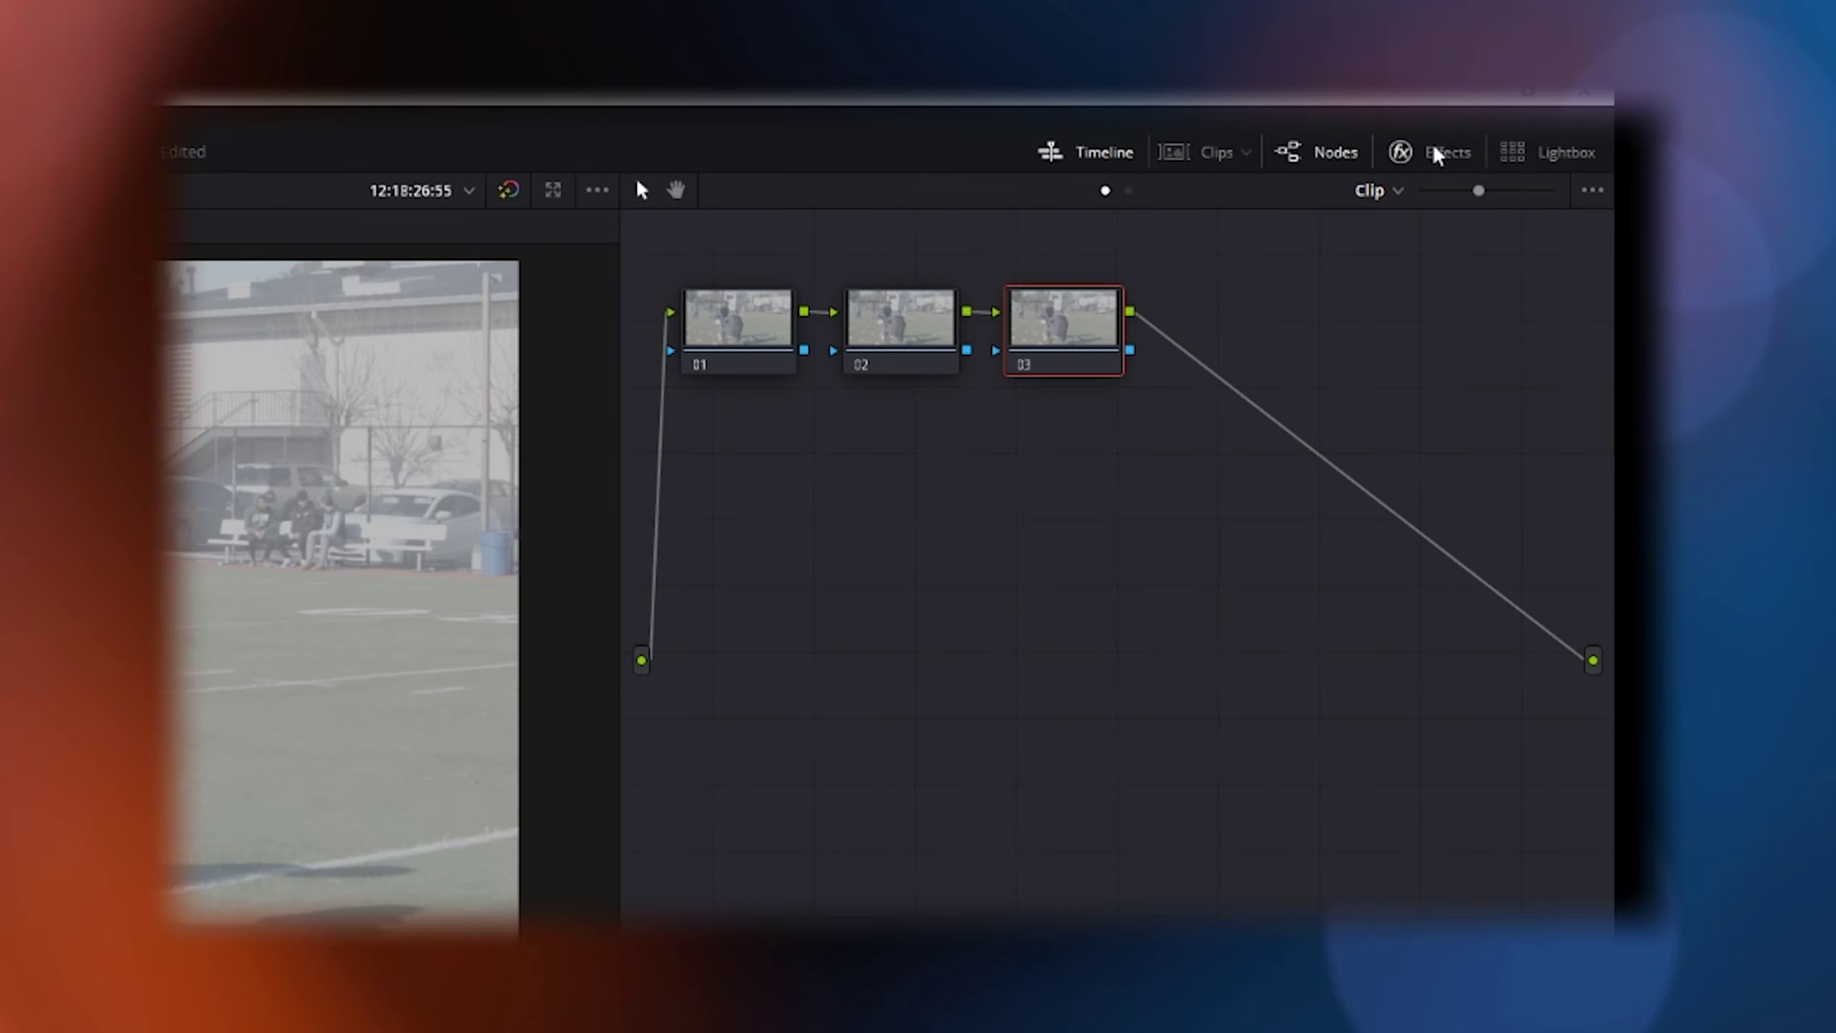
Step: Apply the Color Space Transform effect to node 03 and choose its input gamma
click(1435, 152)
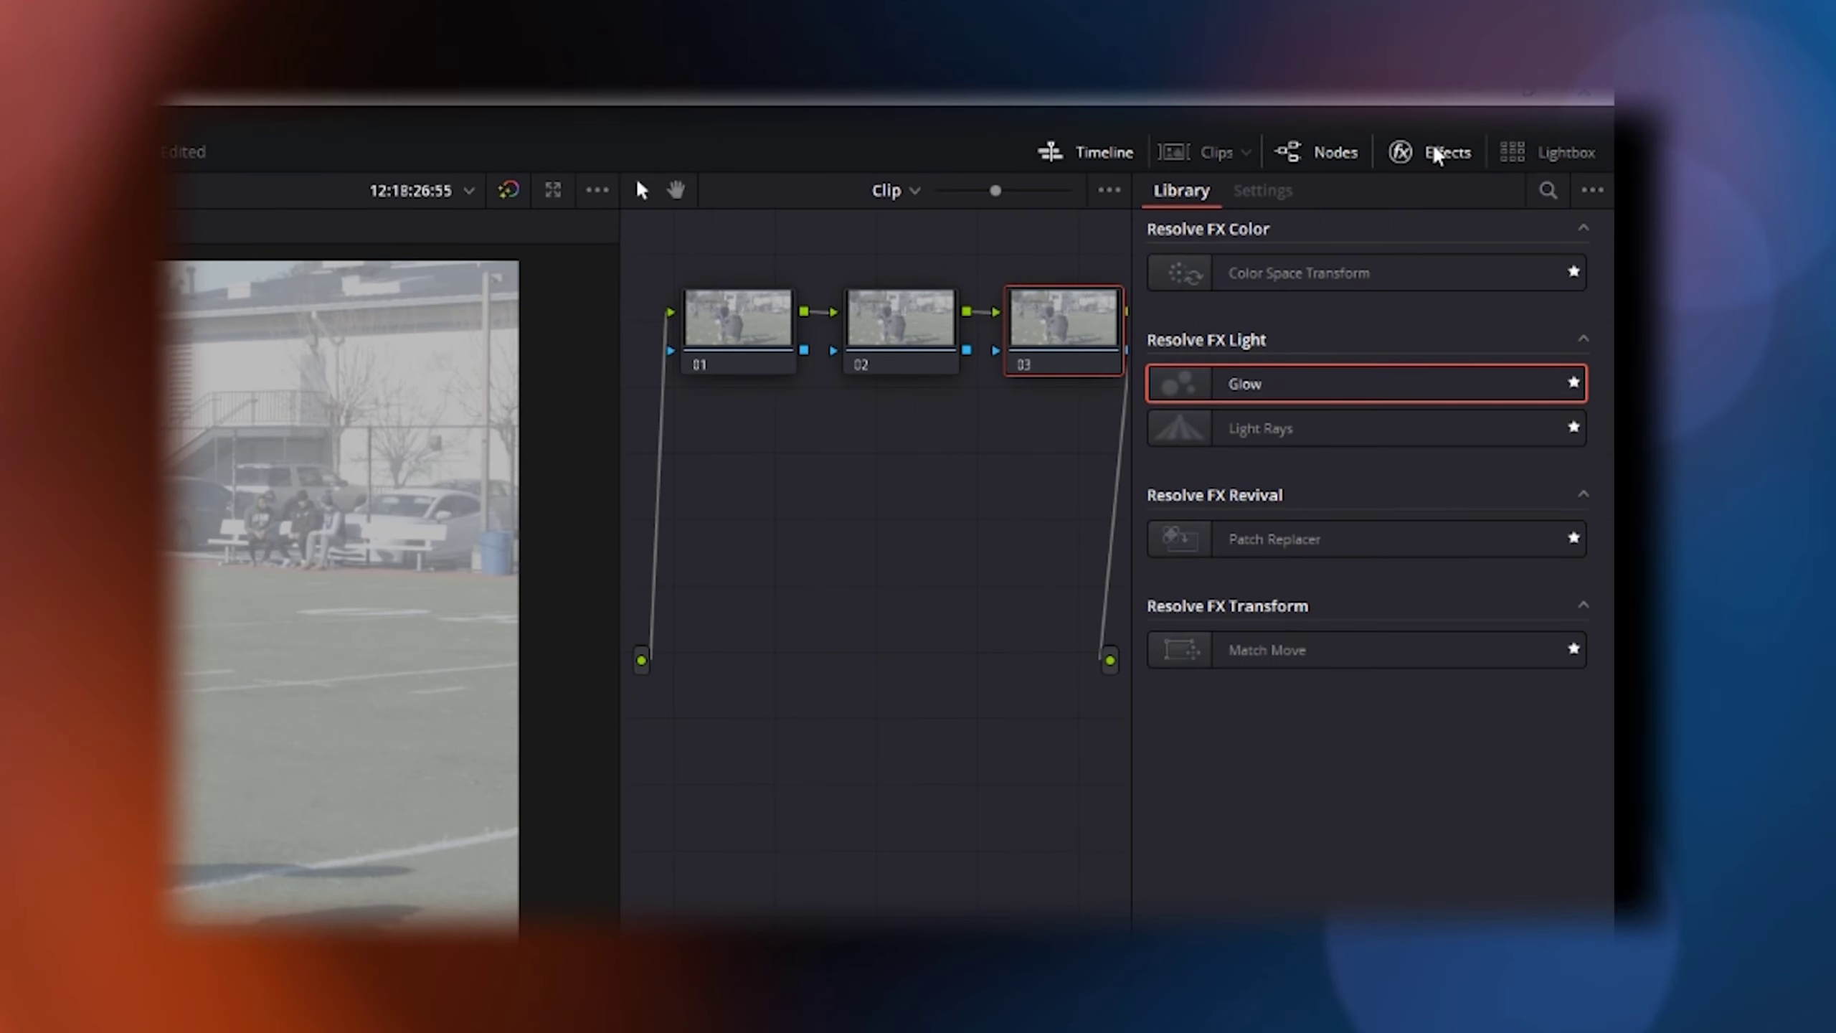
double_click(1396, 277)
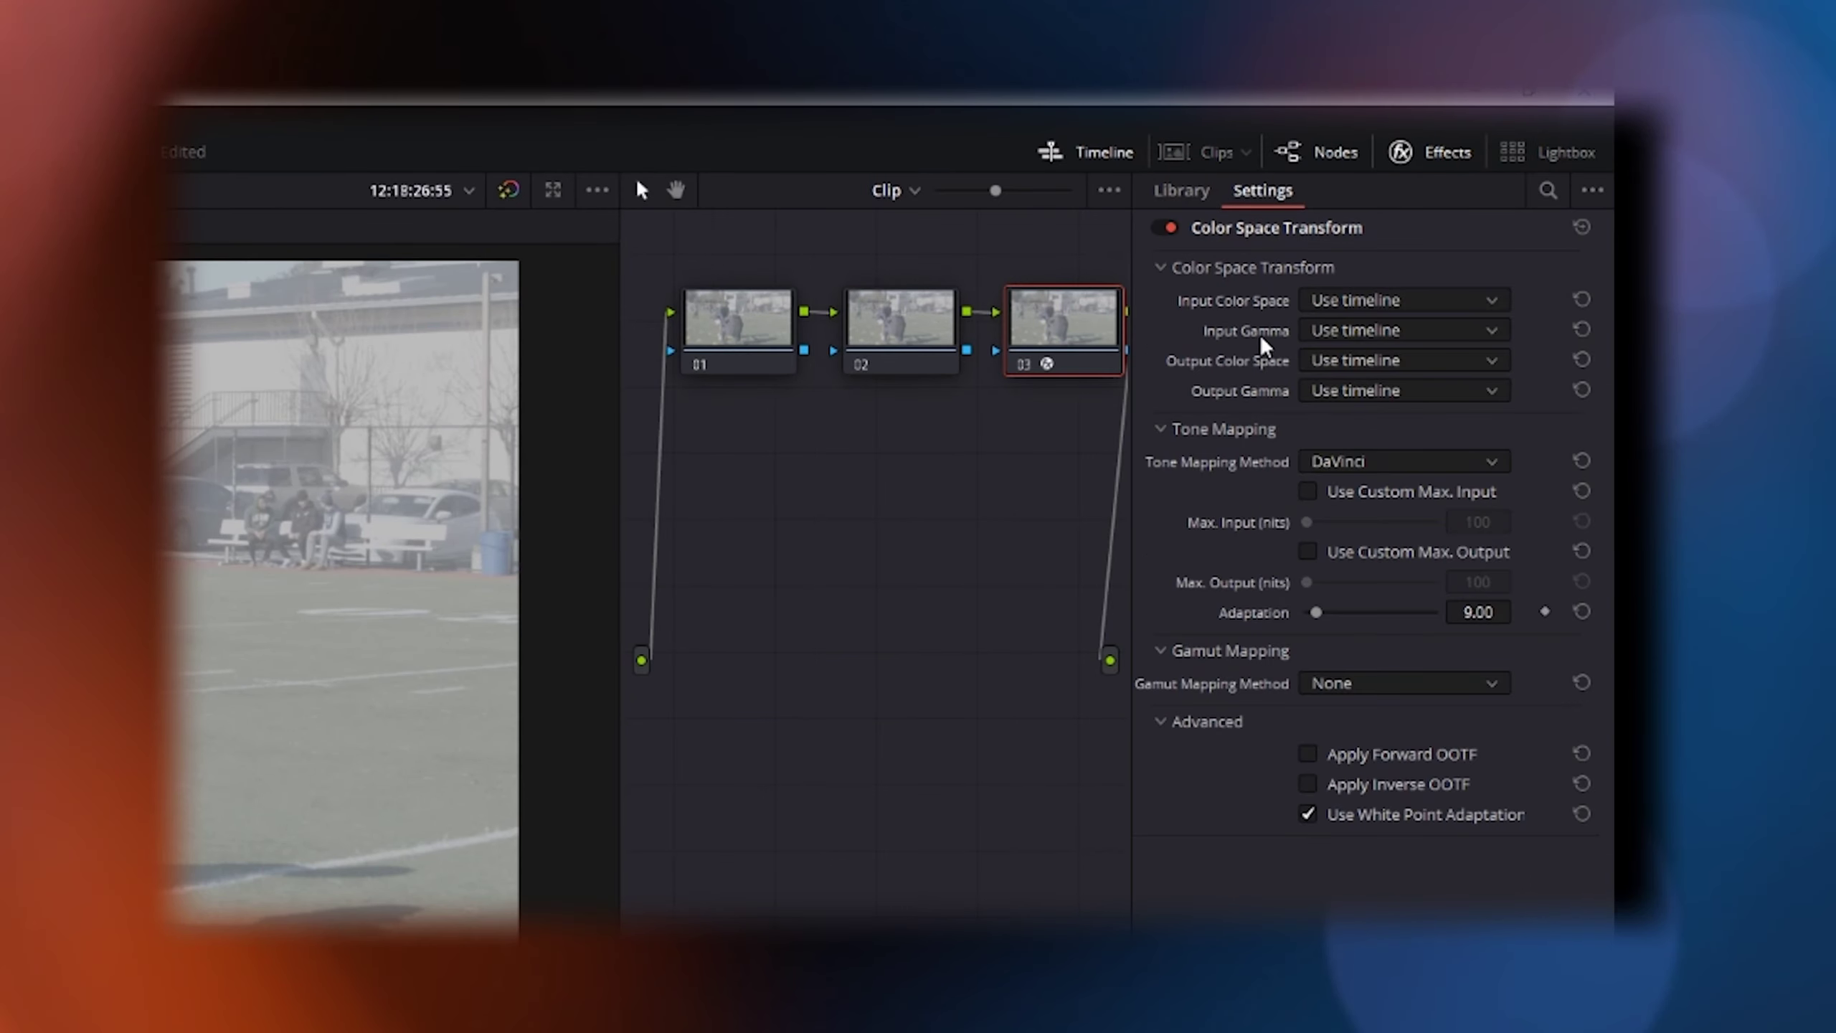
click(1405, 327)
scroll(1548, 495, down, 3)
click(1531, 520)
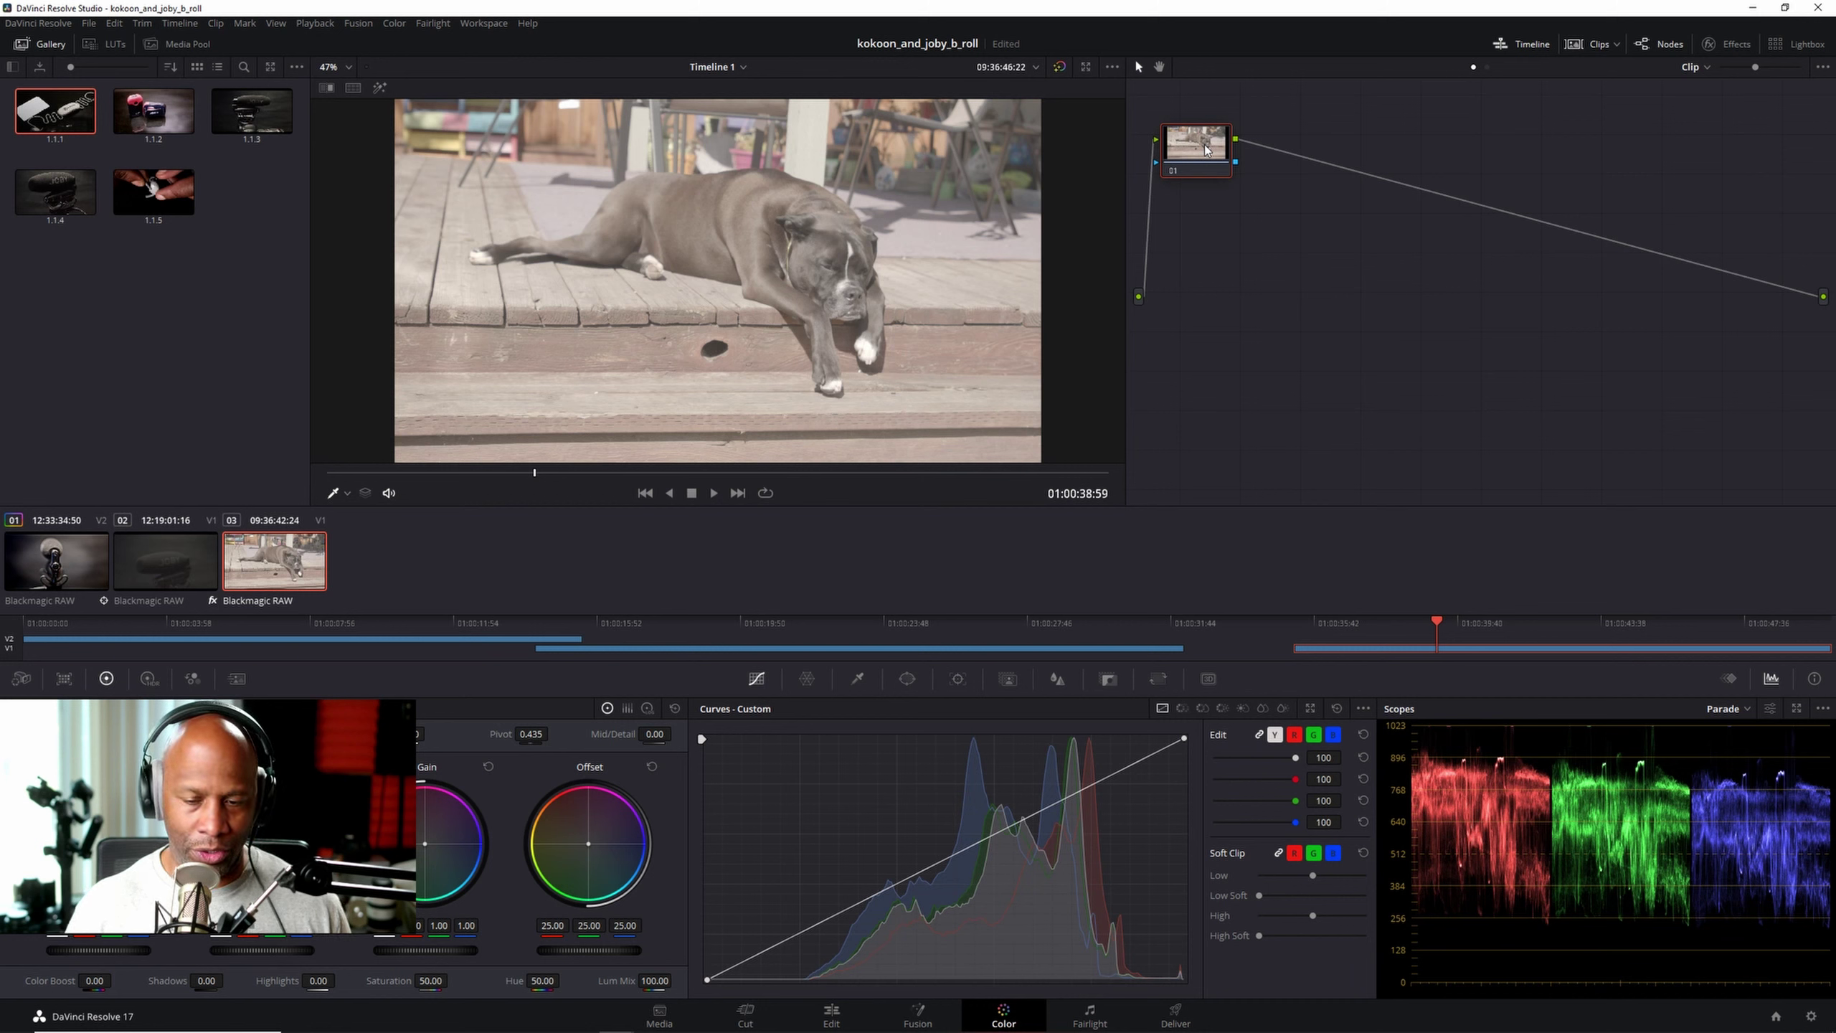
Step: Add a serial node after node 01 of the dog clip, and shift node 01's Offset color balance slightly off center
key(alt+s)
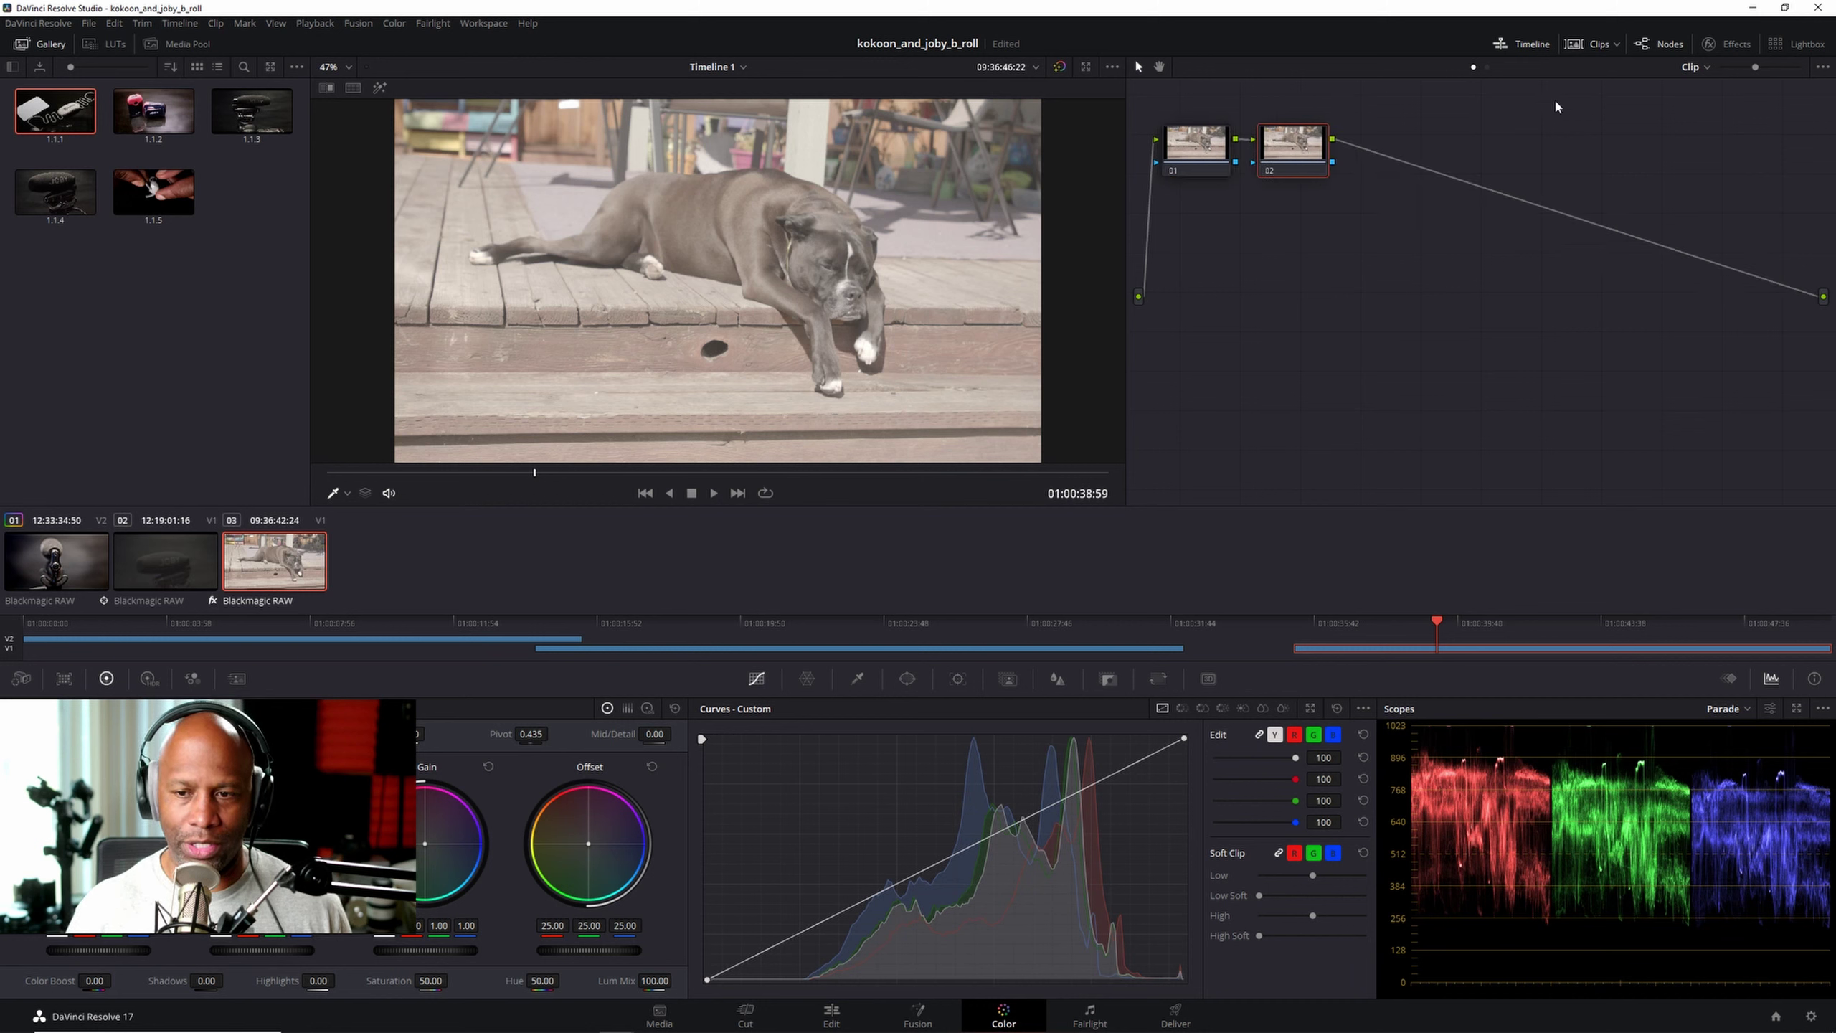
click(1205, 154)
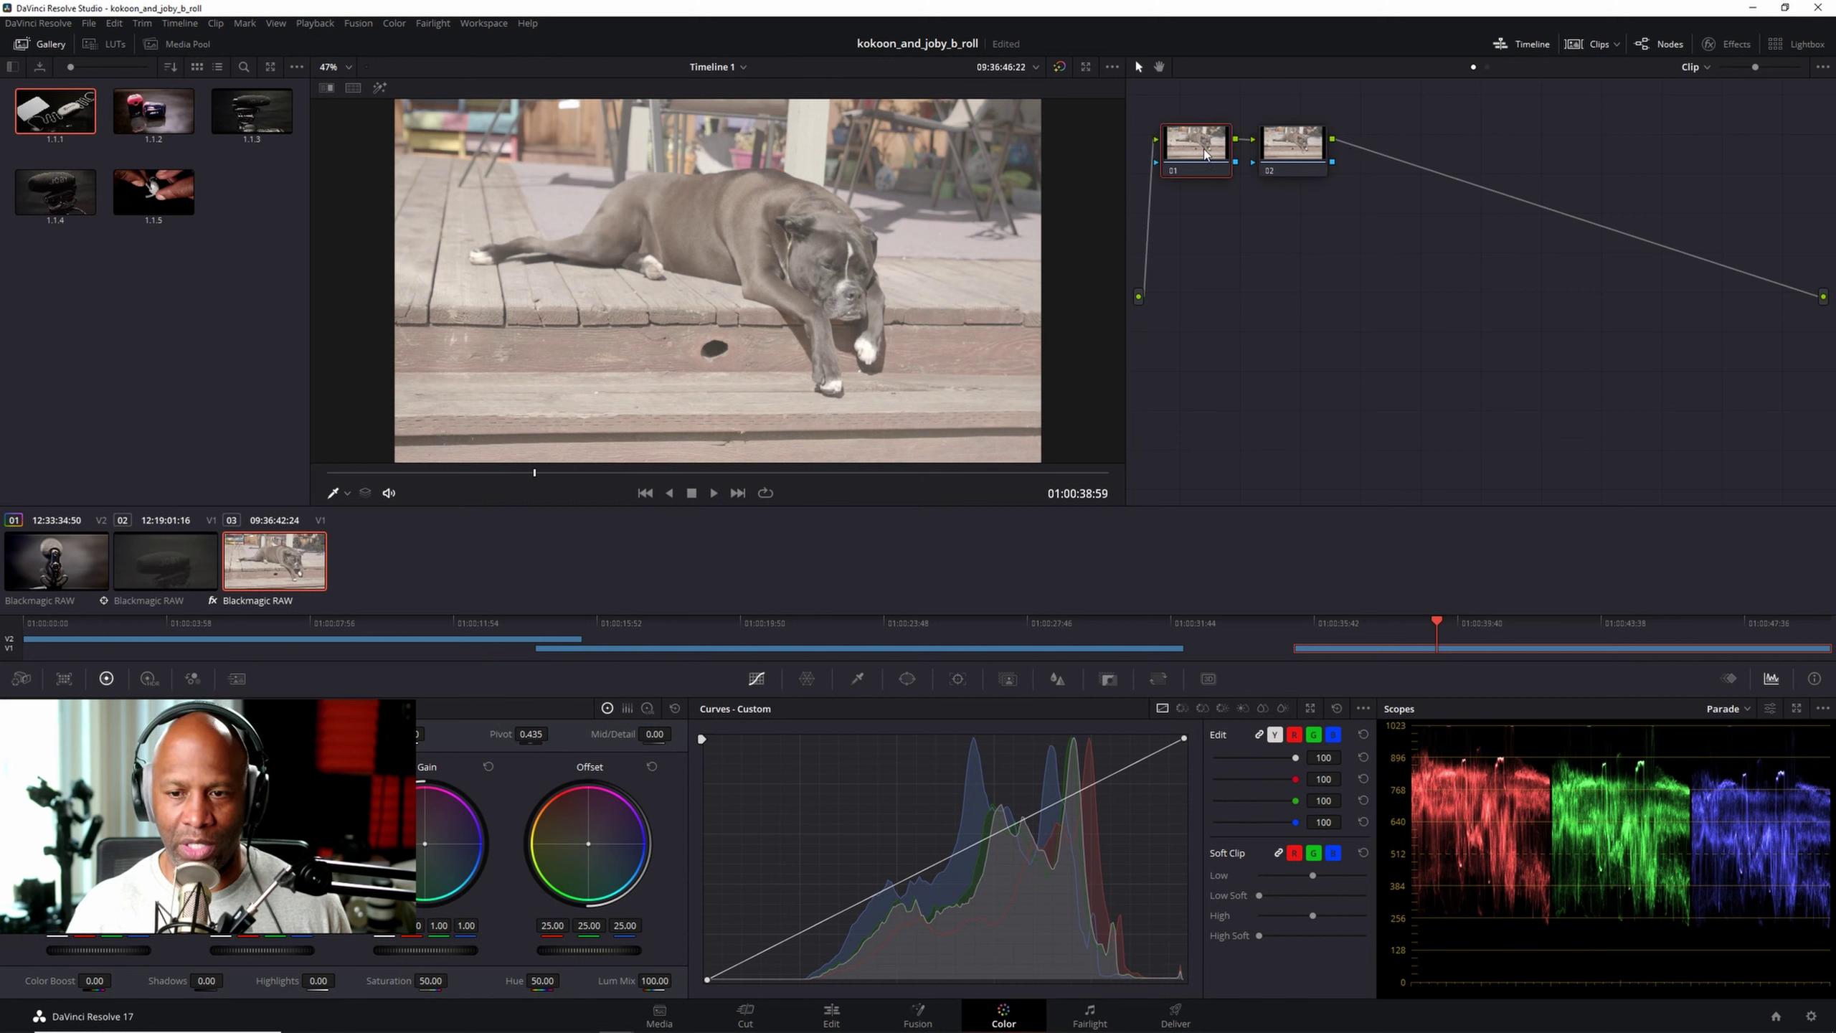
click(1309, 149)
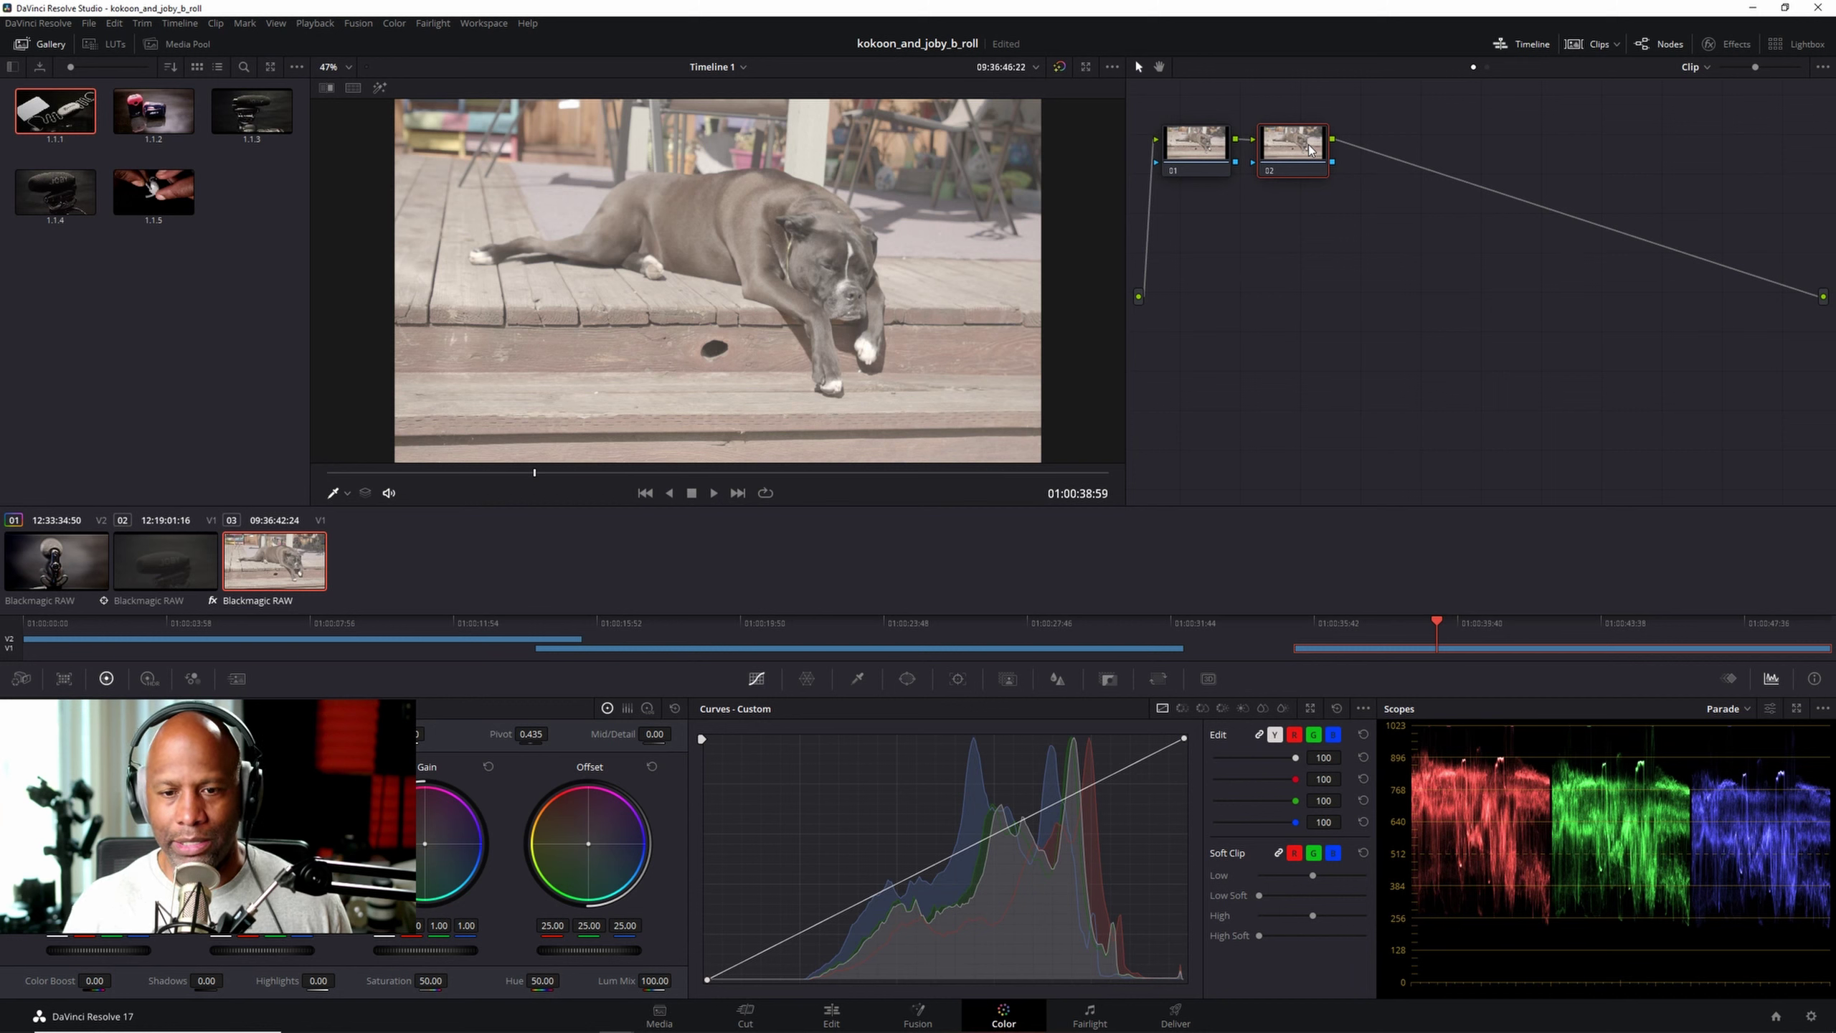
click(1209, 146)
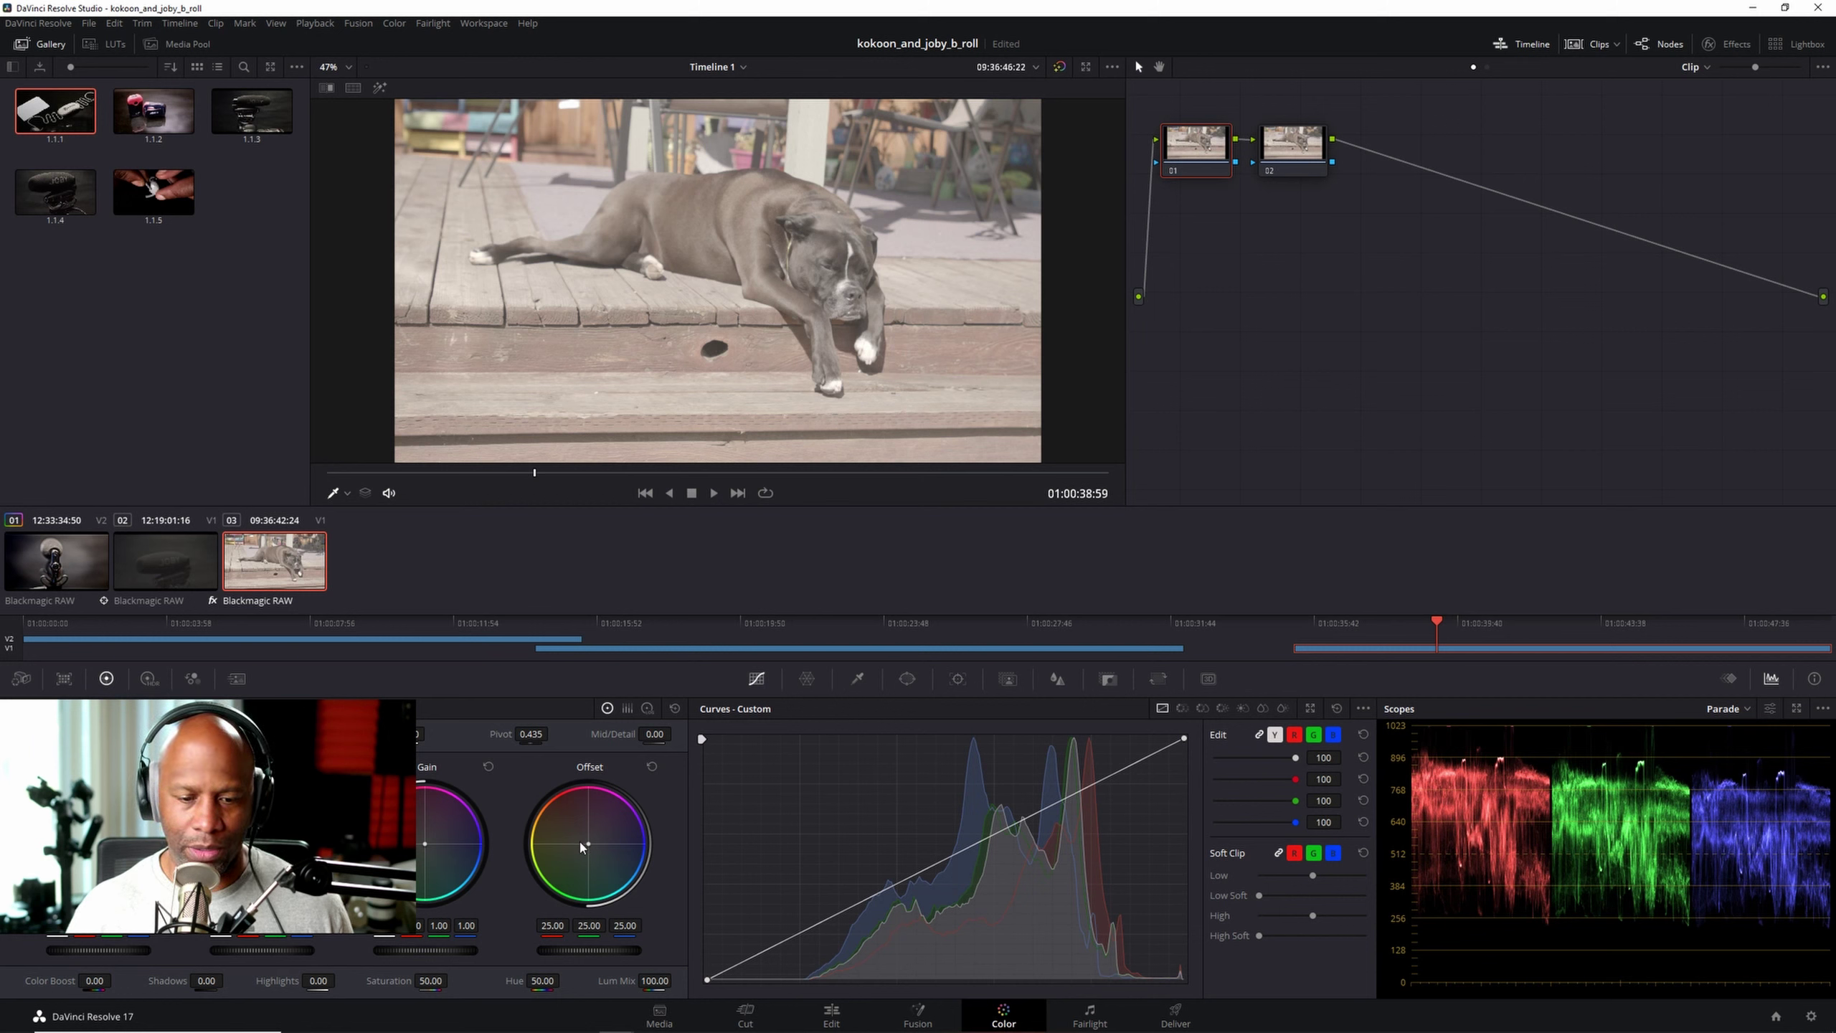
drag(587, 848, 599, 837)
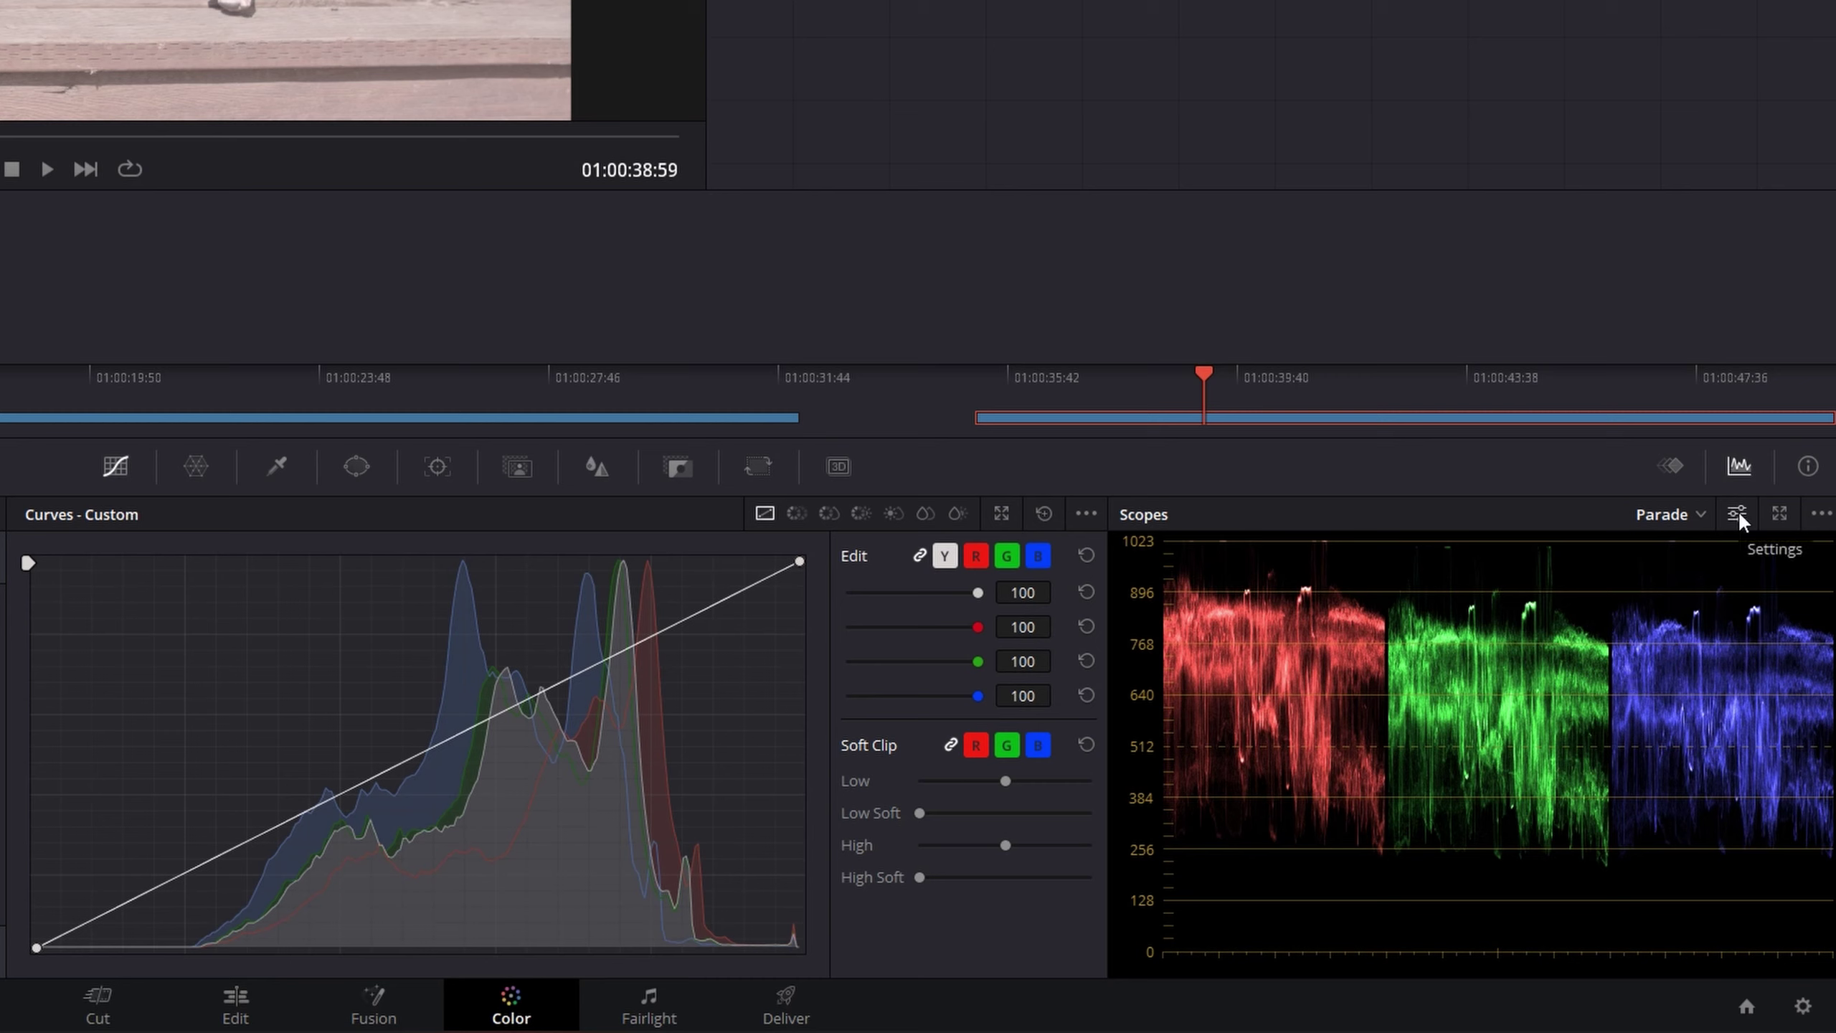
Step: View the dog clip's signal as Waveform, Vectorscope and Histogram in the scopes
click(1703, 512)
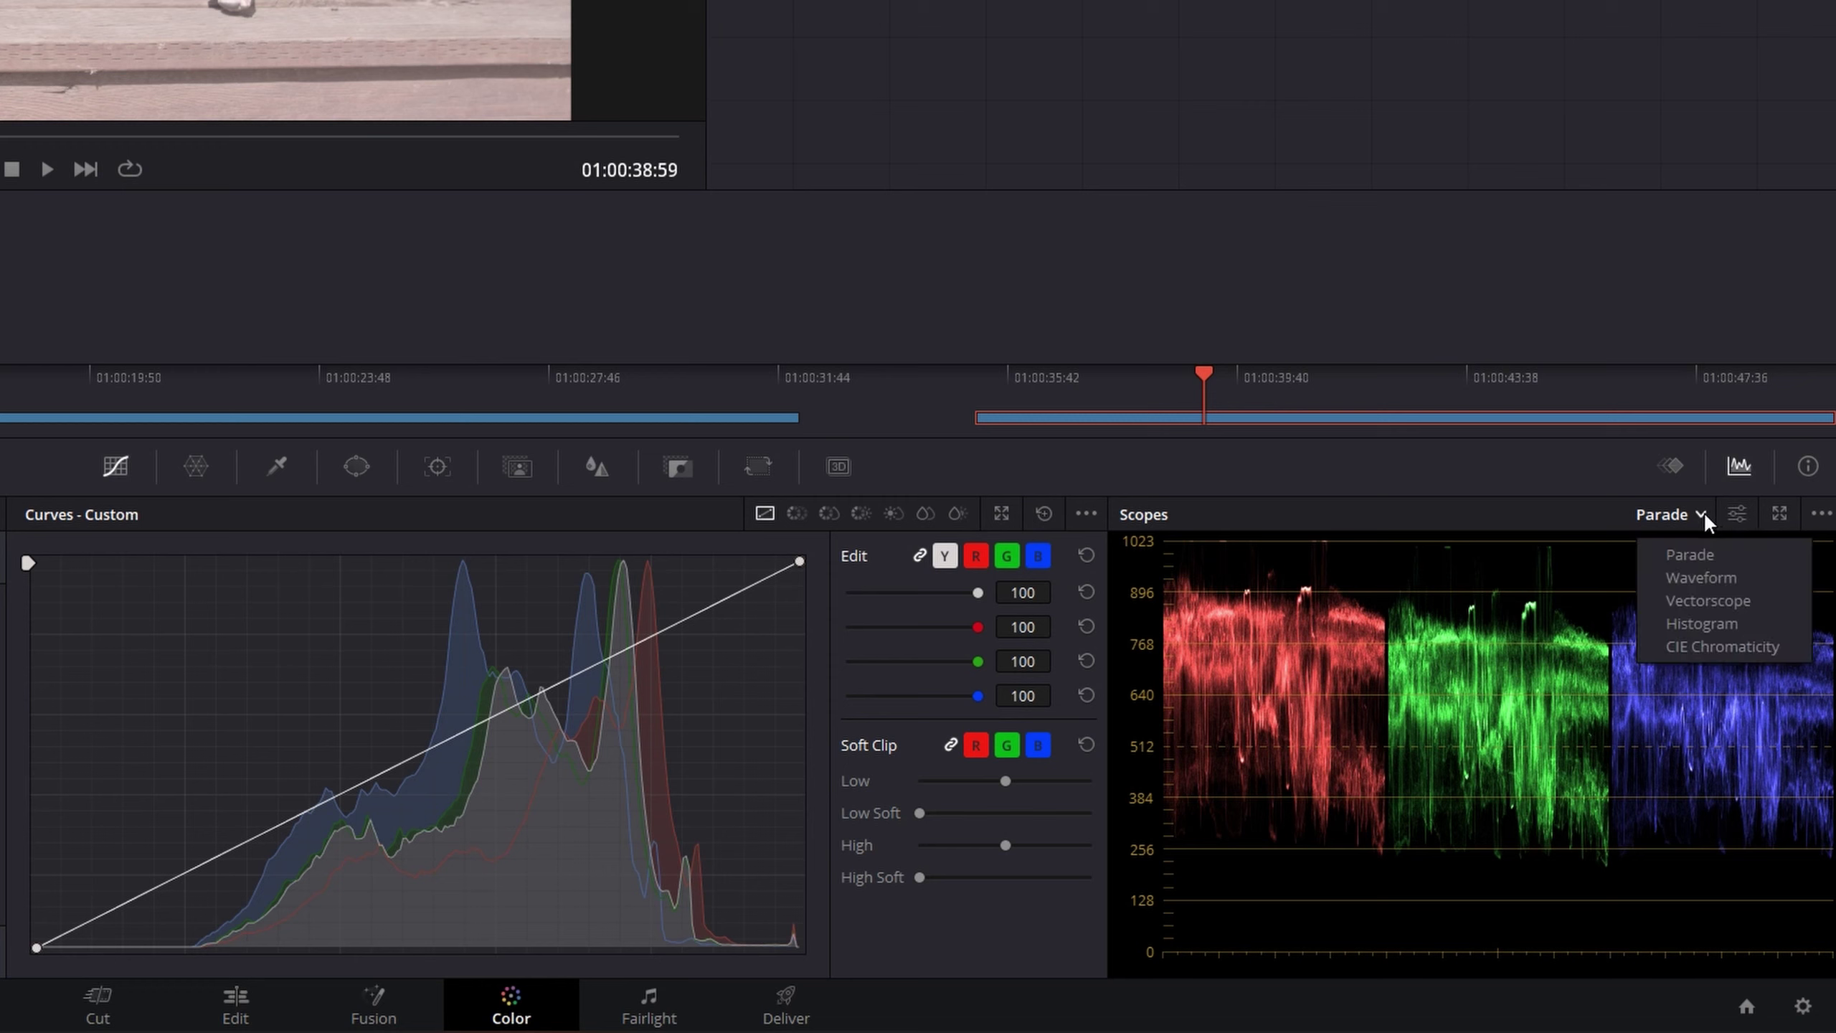
click(1708, 586)
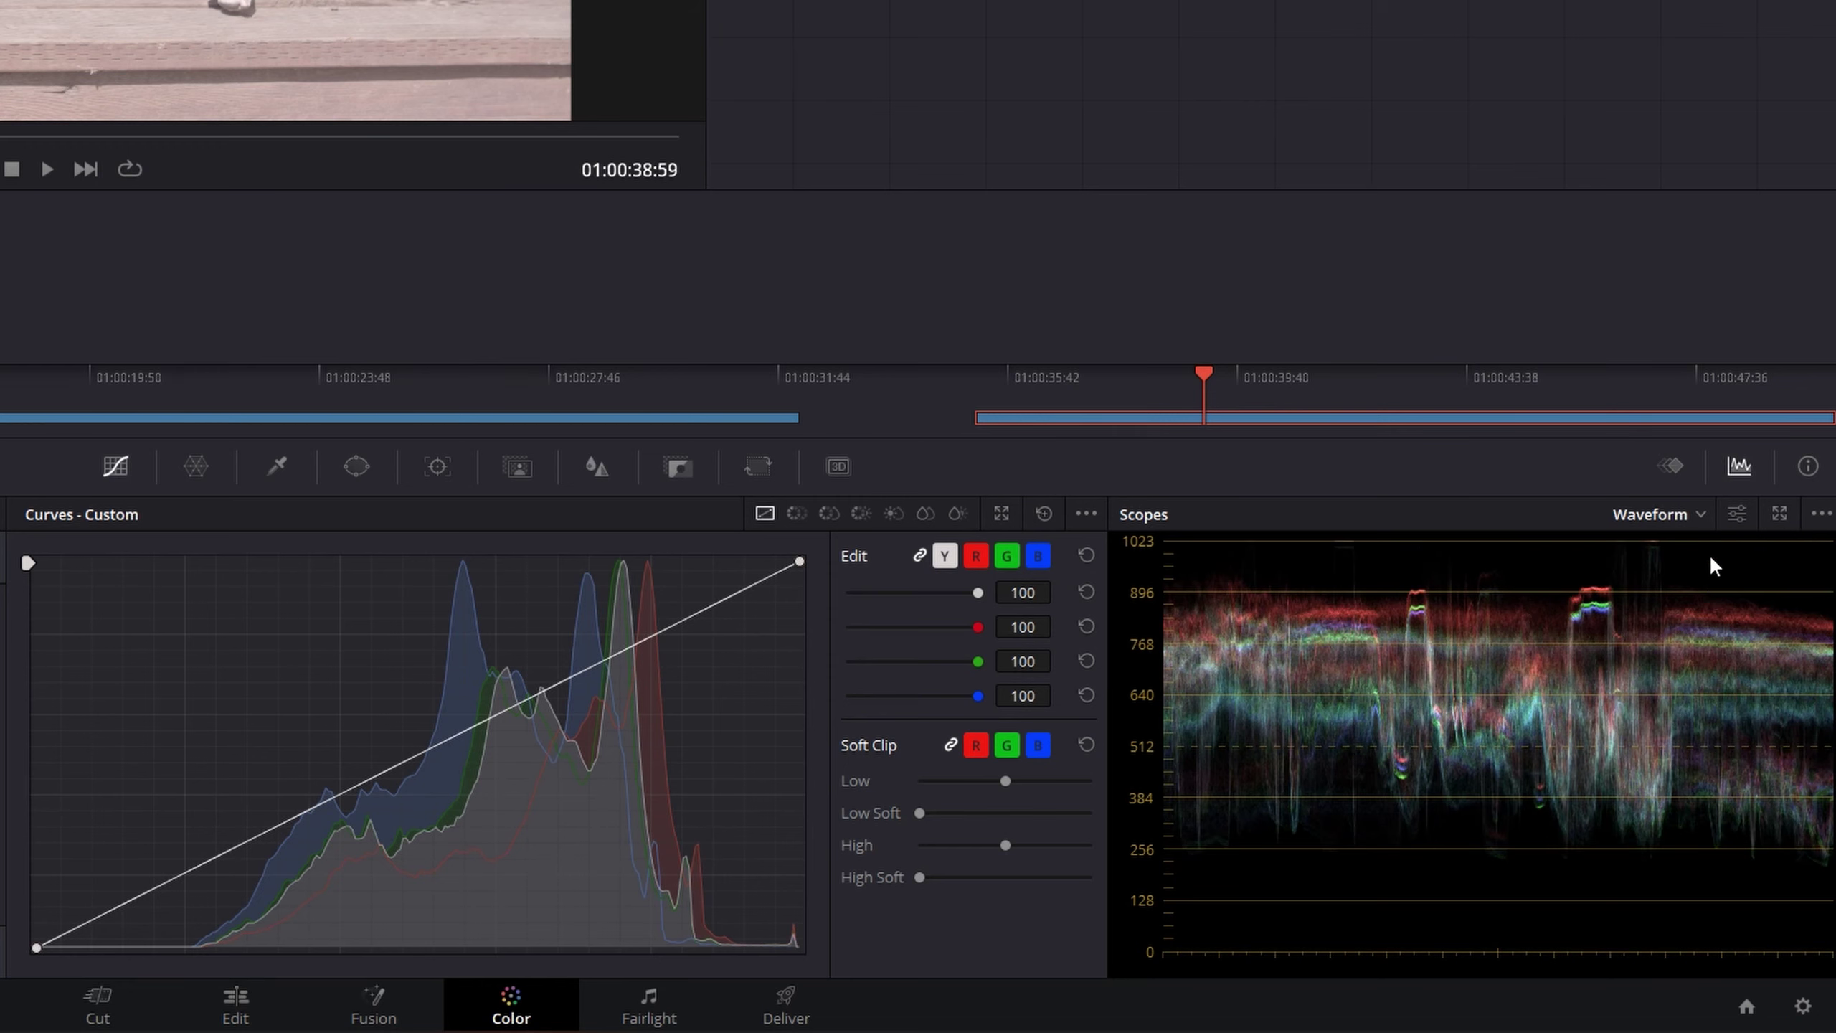
click(1703, 515)
click(1717, 606)
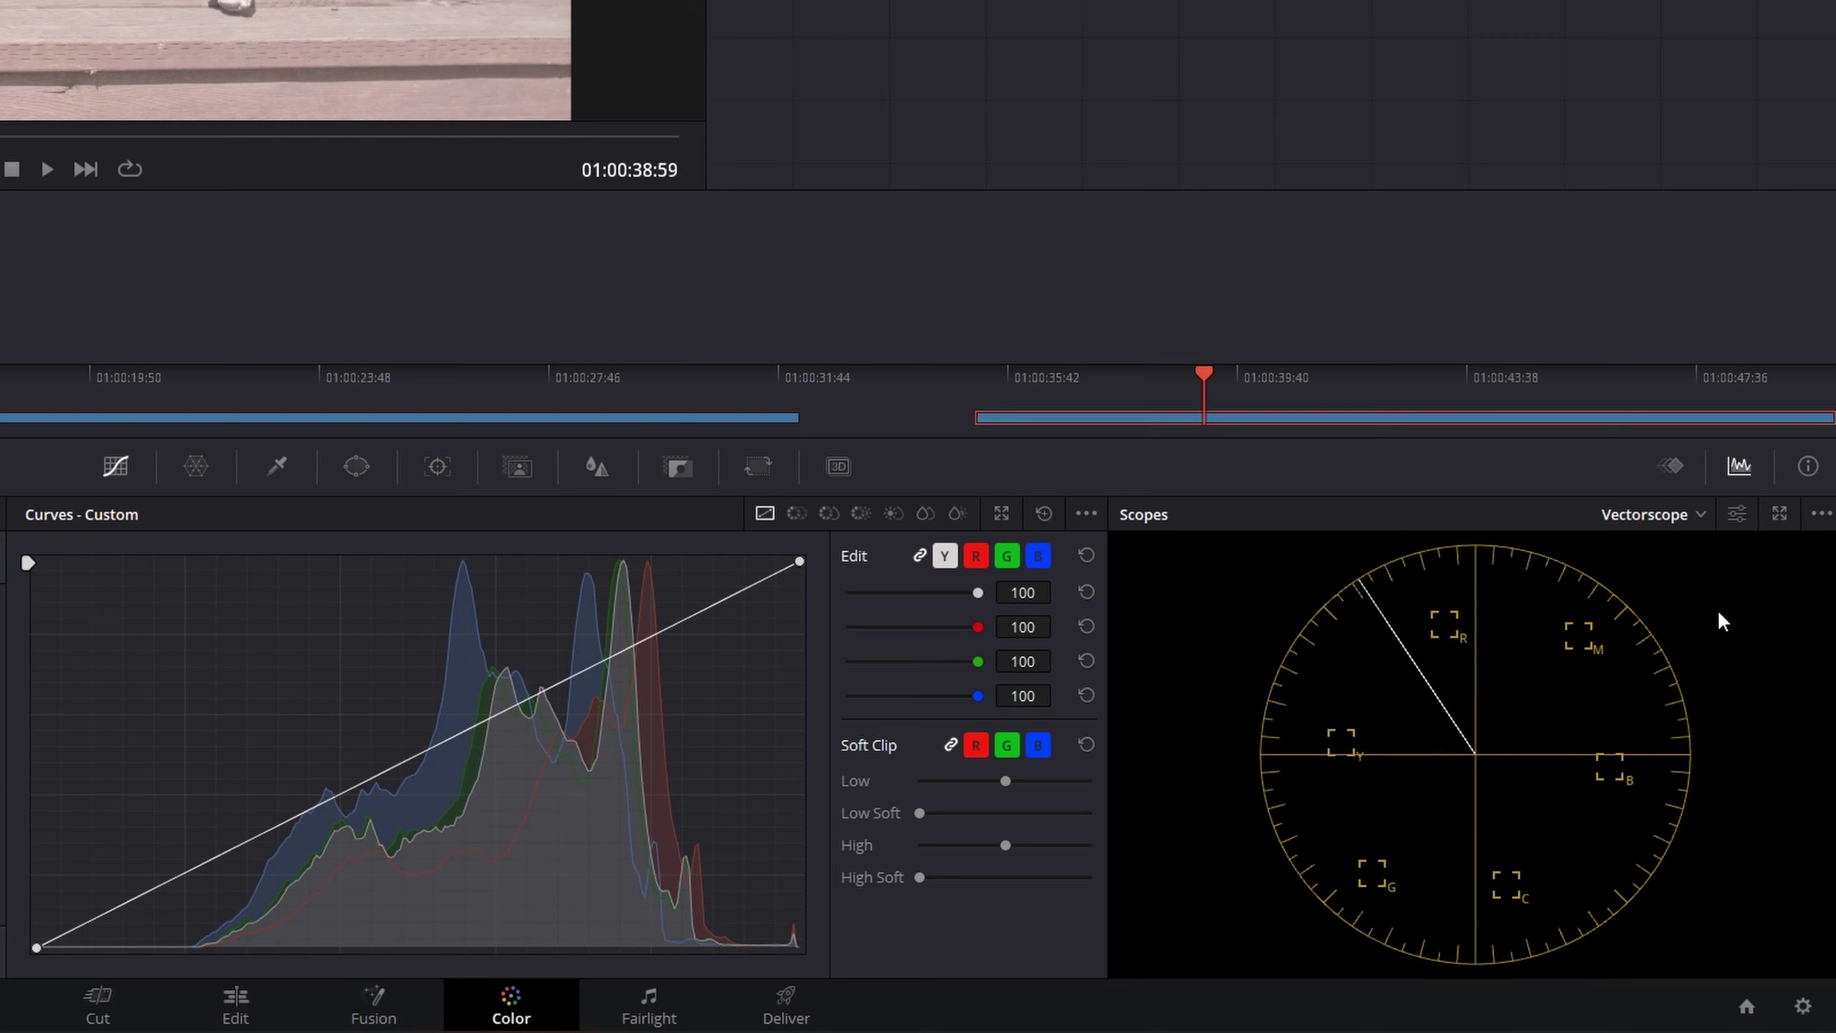
click(1698, 513)
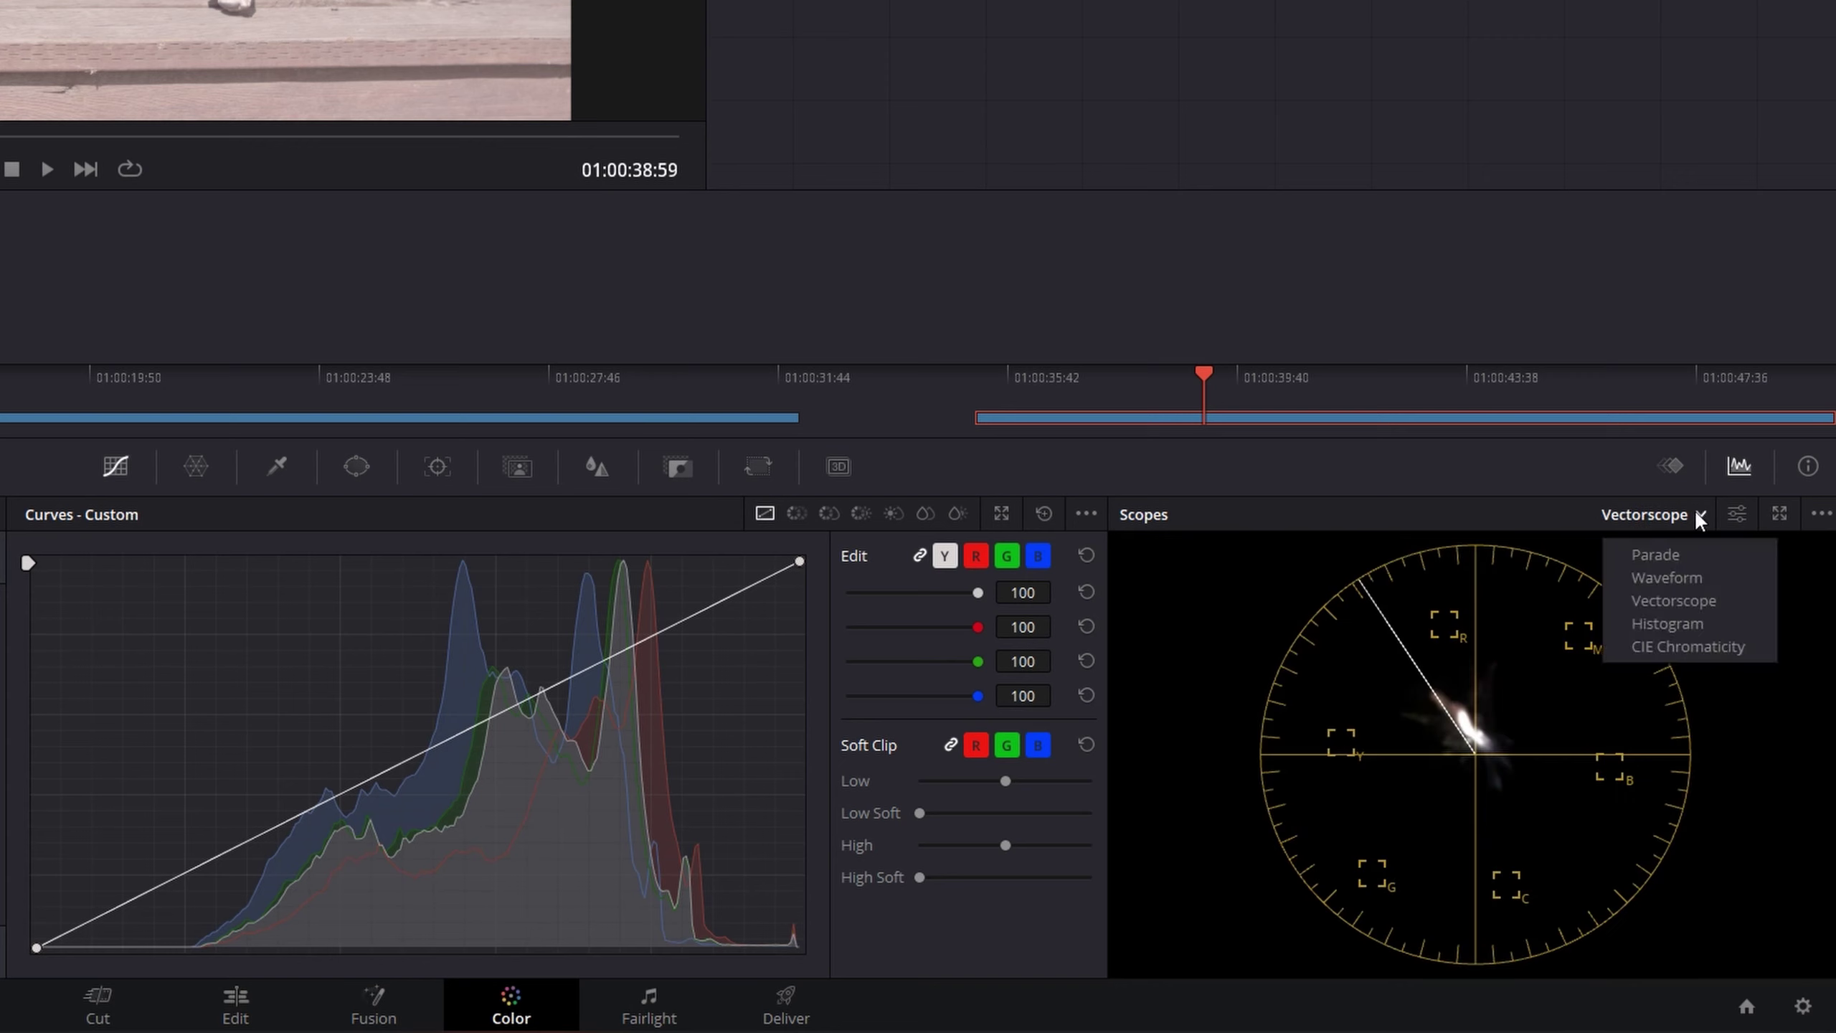
click(1665, 623)
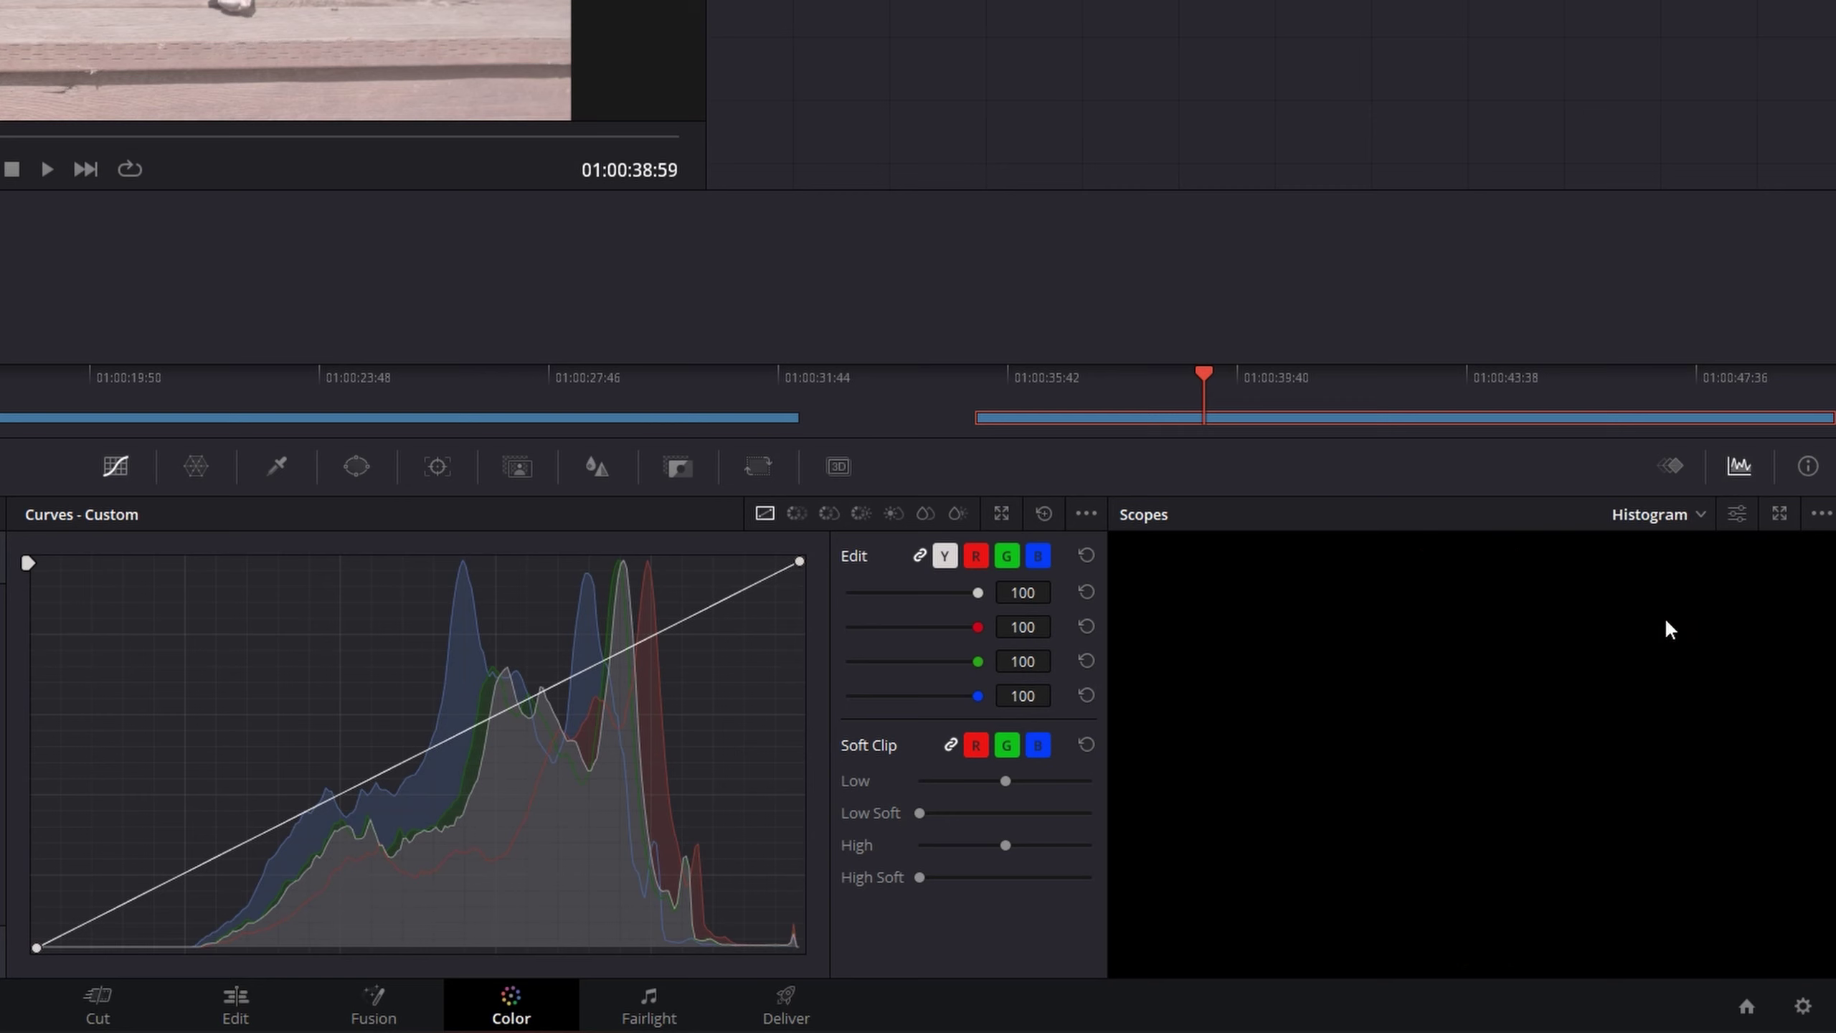
click(1700, 514)
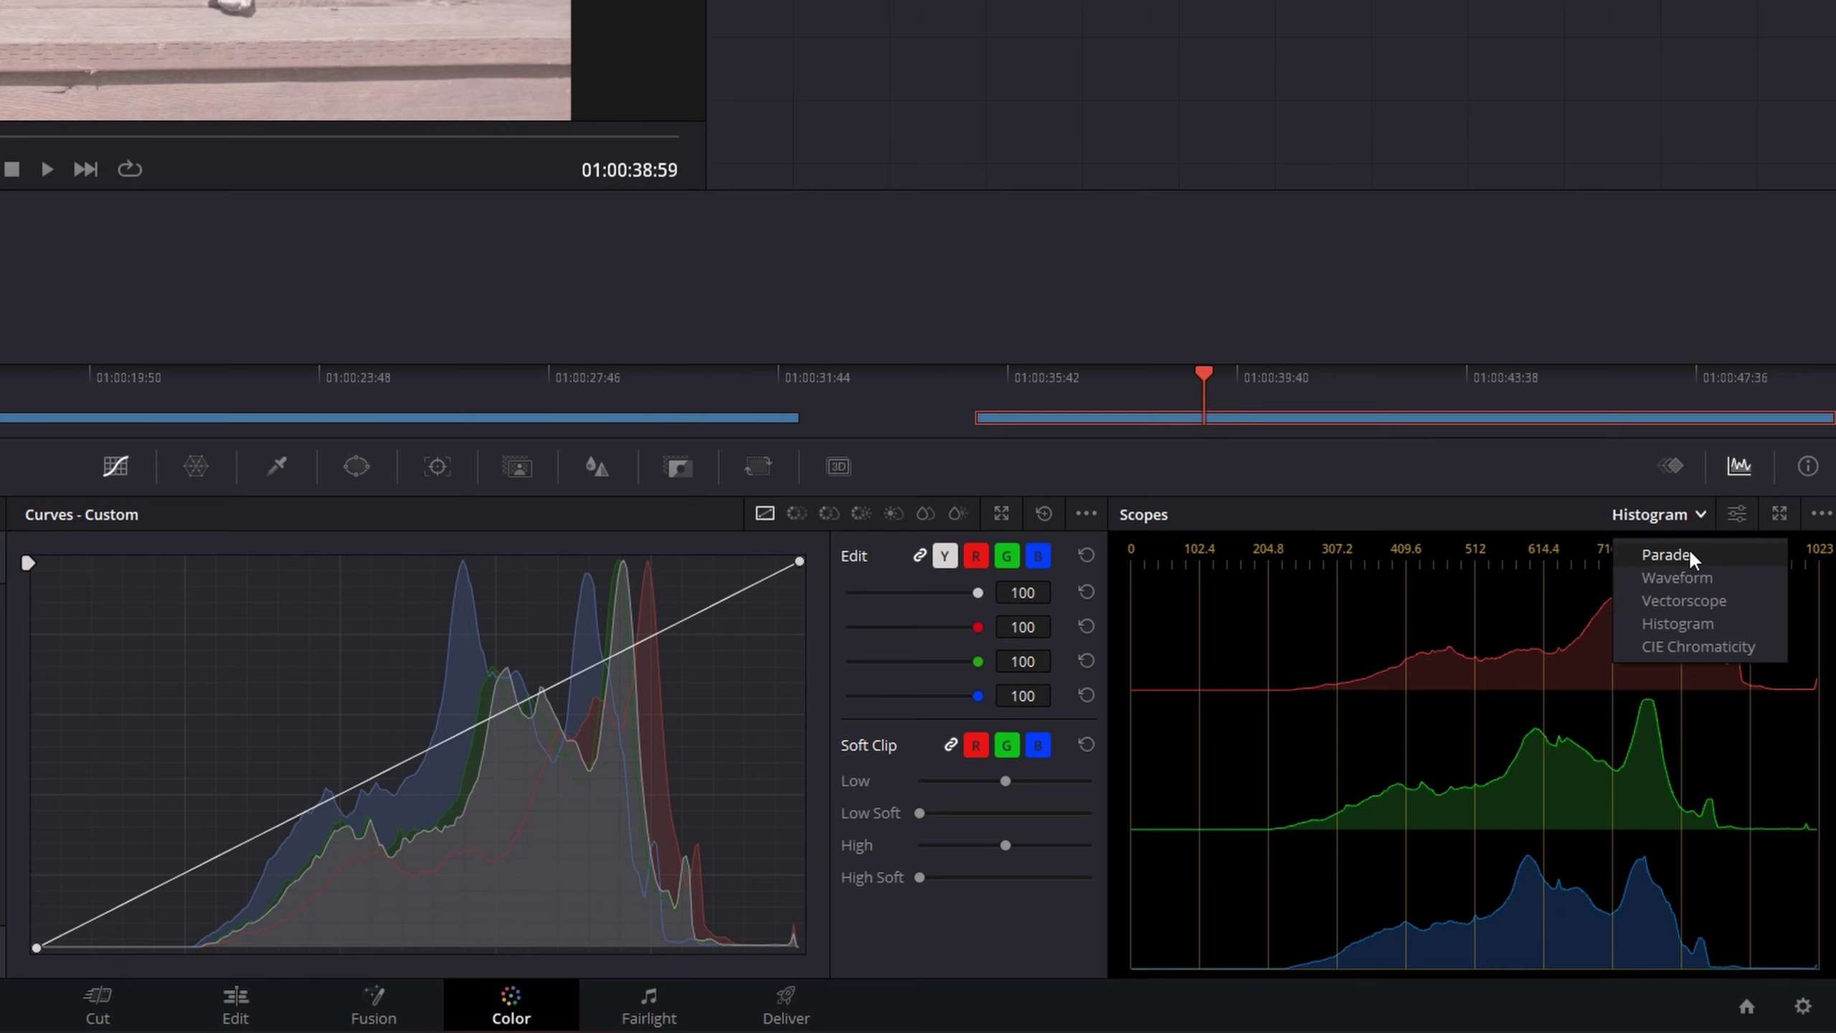
Step: Expand the scopes into a floating window and move it over the middle of the Color page
click(1775, 512)
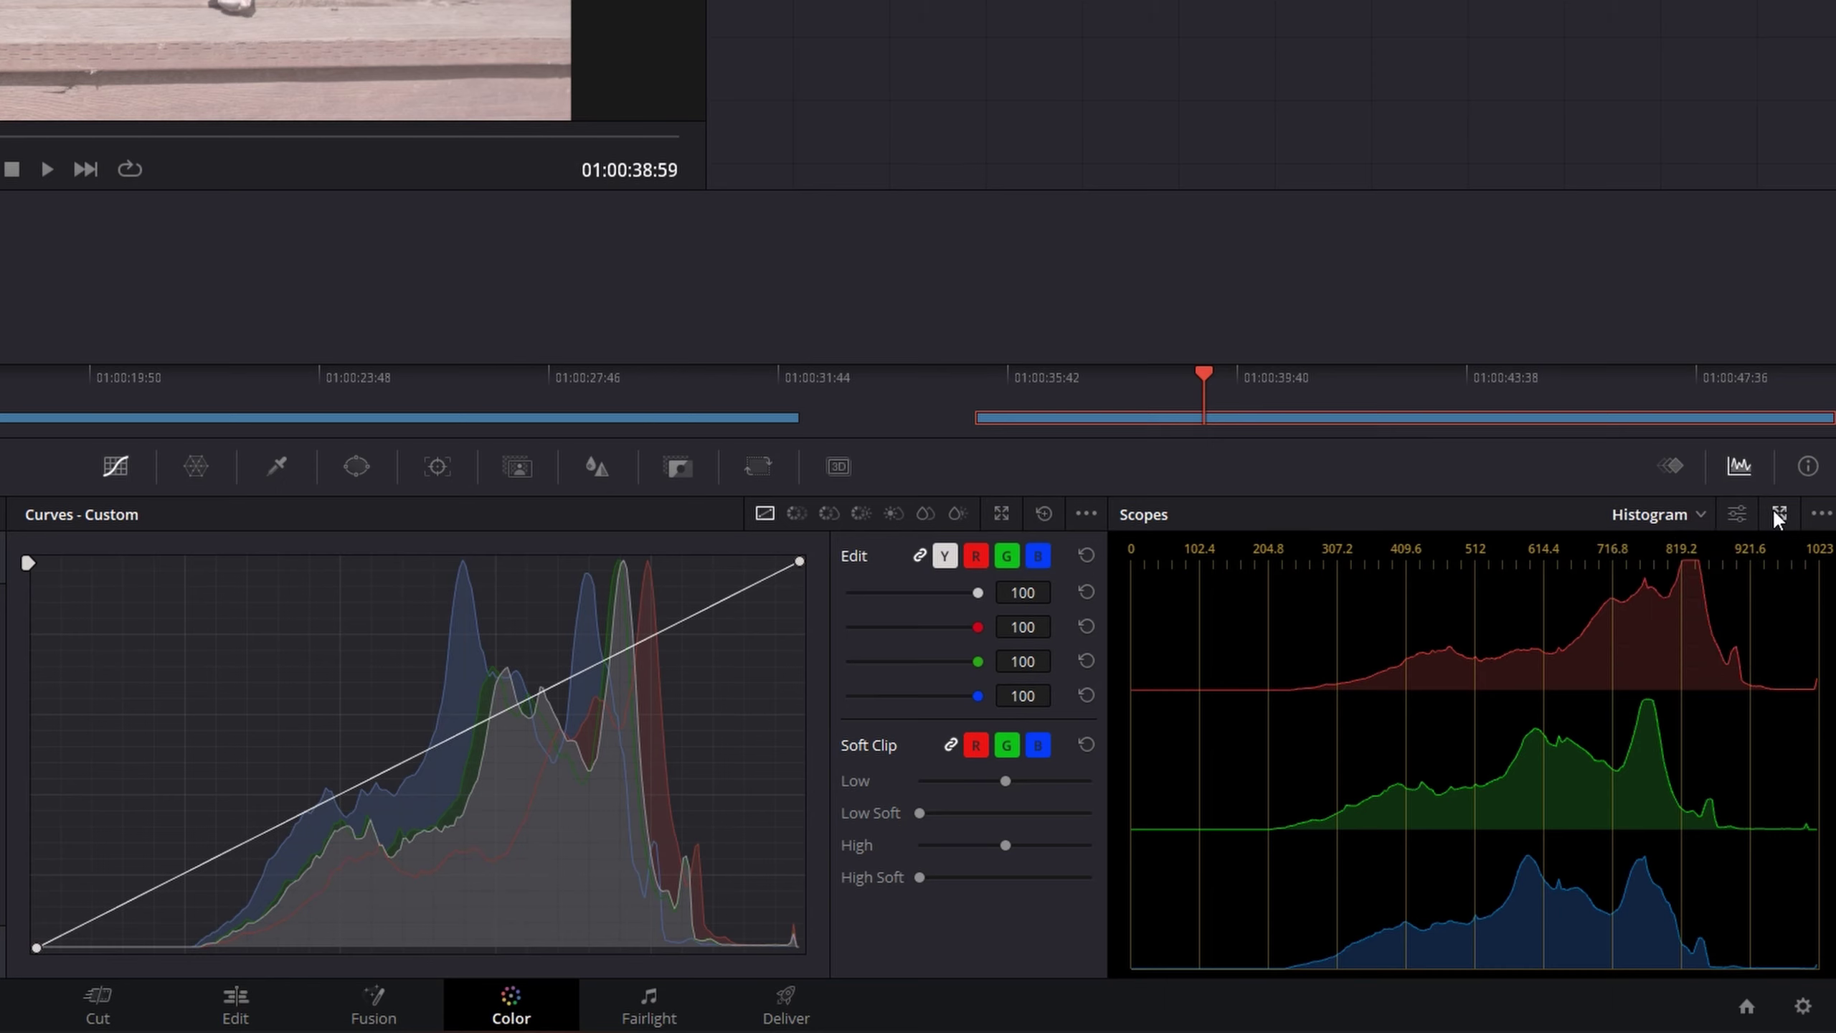
click(1779, 513)
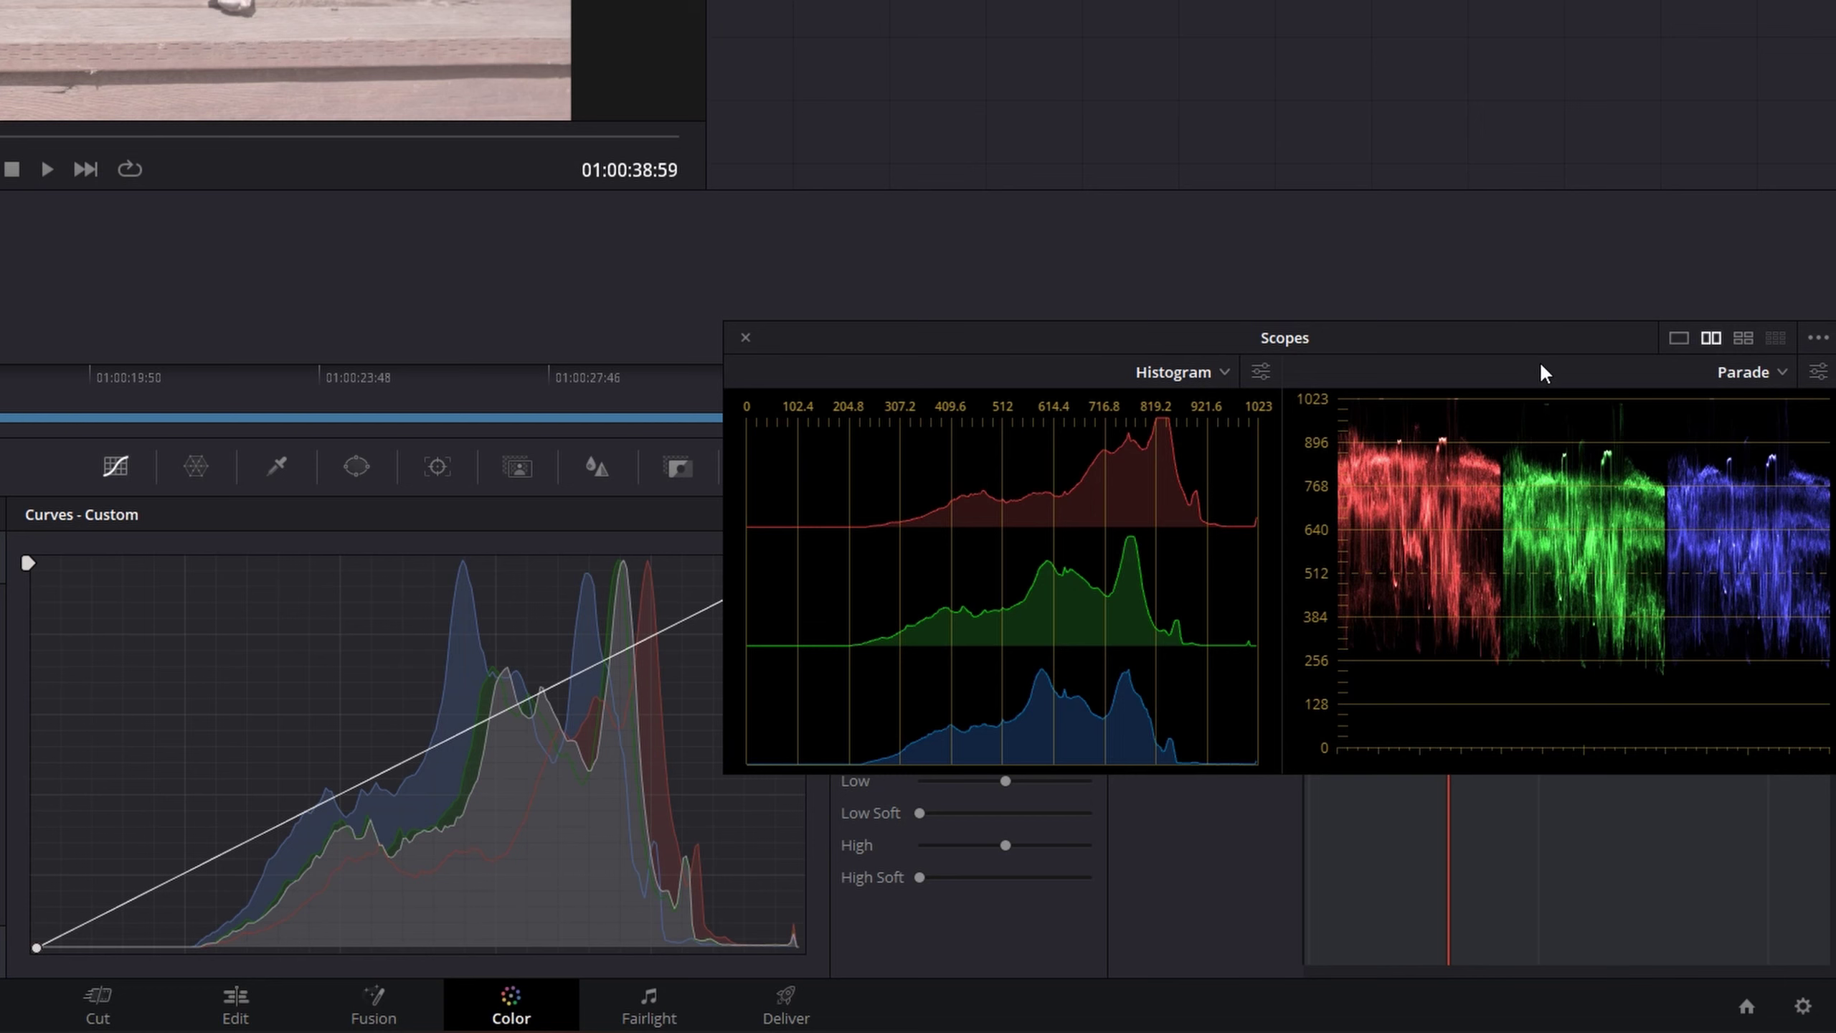
drag(1523, 343, 1057, 77)
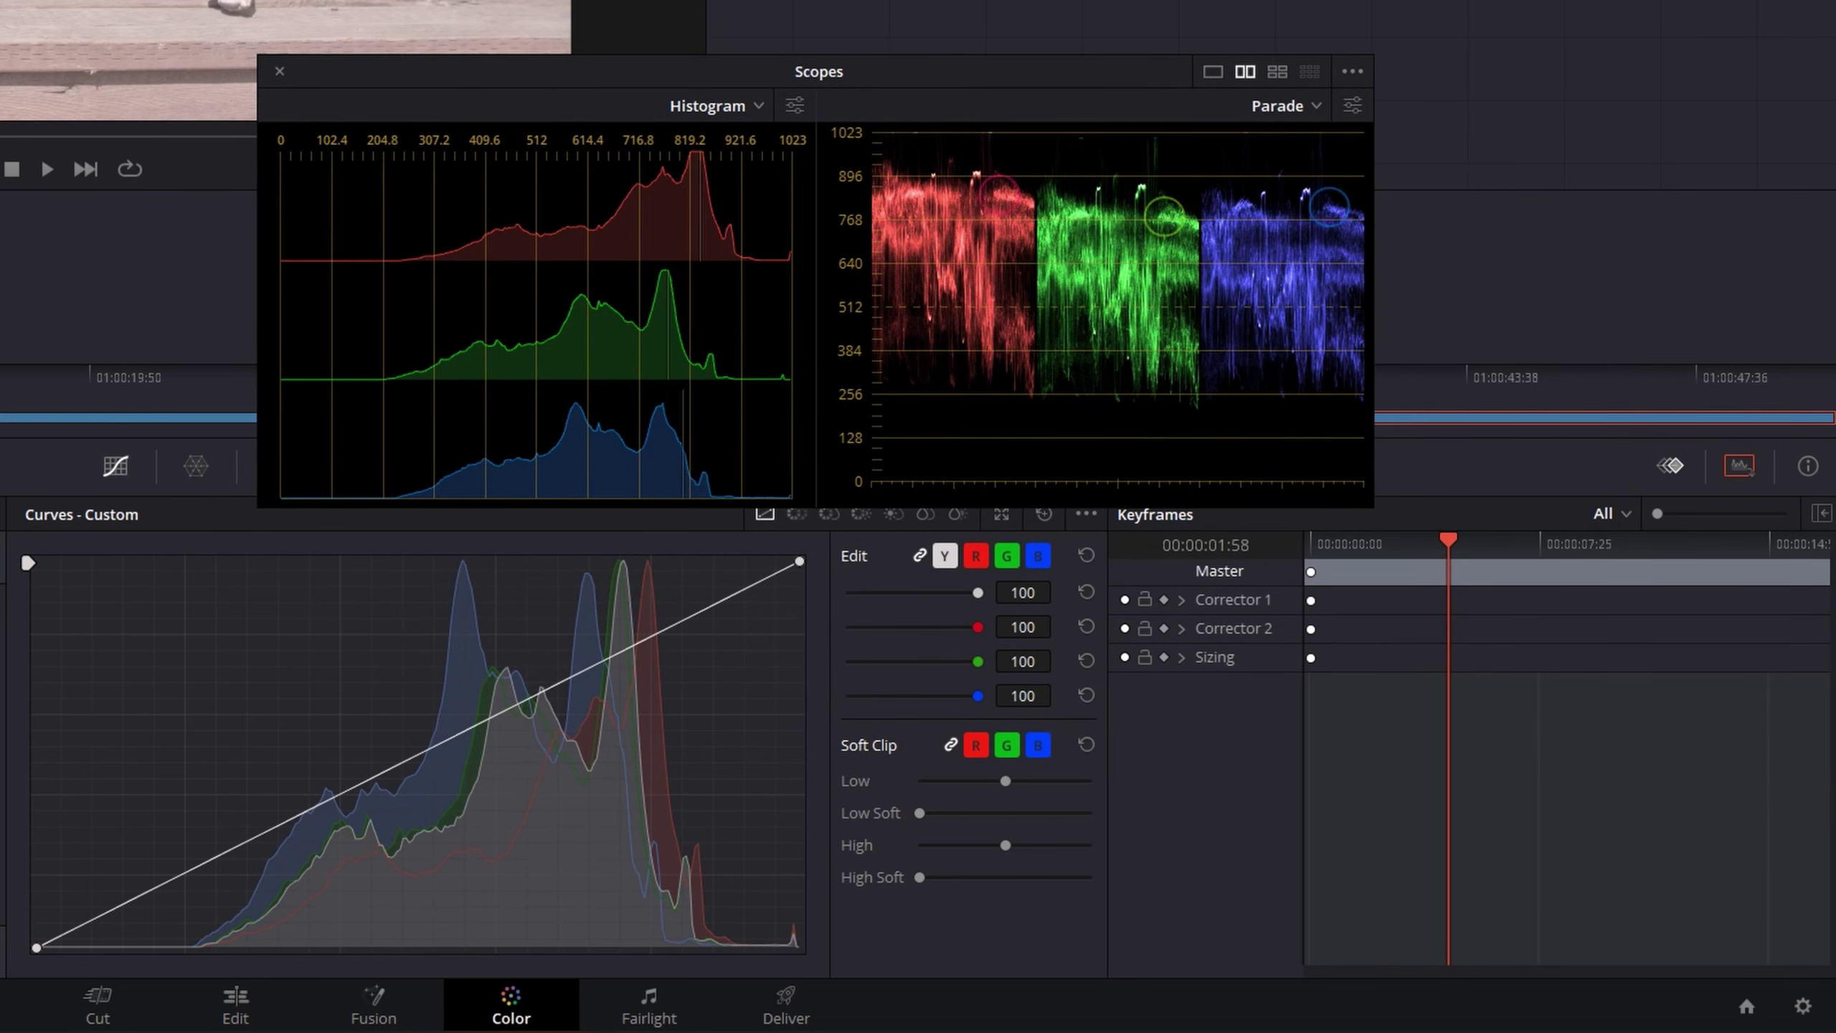
Step: Arrange the floating scopes in a four-scope grid, changing the Histogram above the Vectorscope to Waveform and keeping the other Histogram
click(1278, 72)
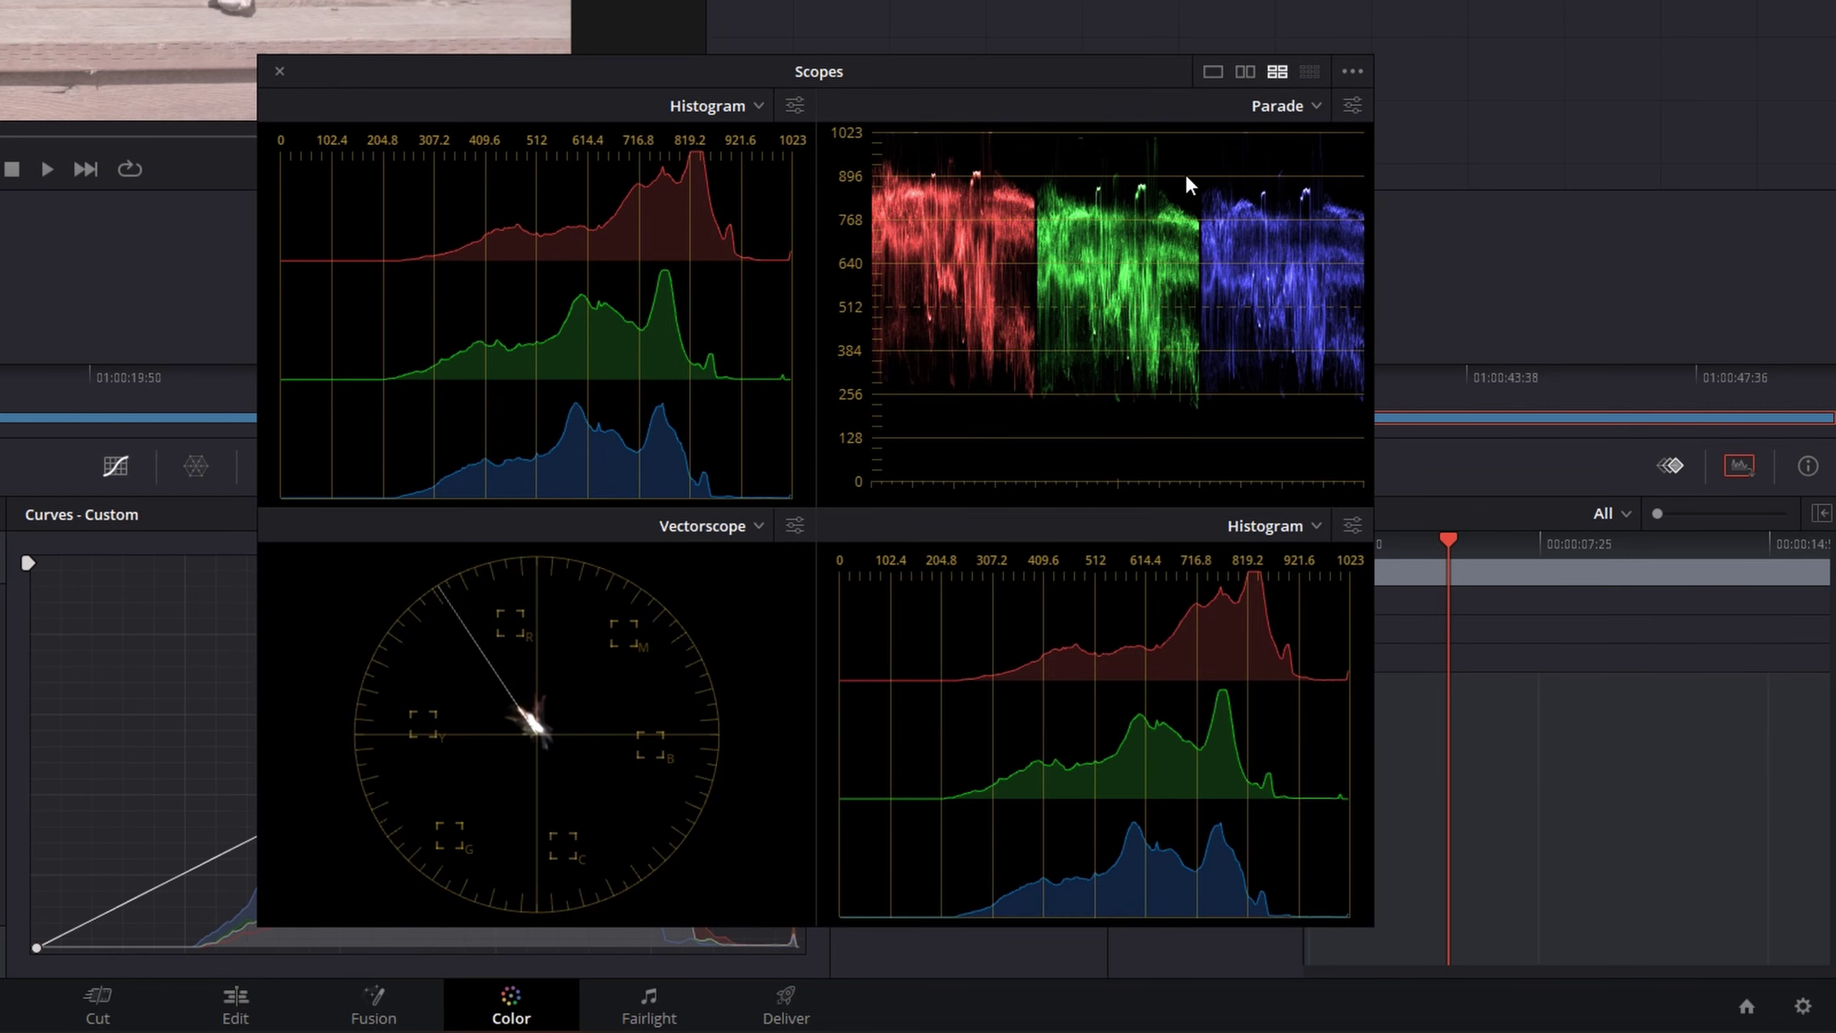
click(1291, 527)
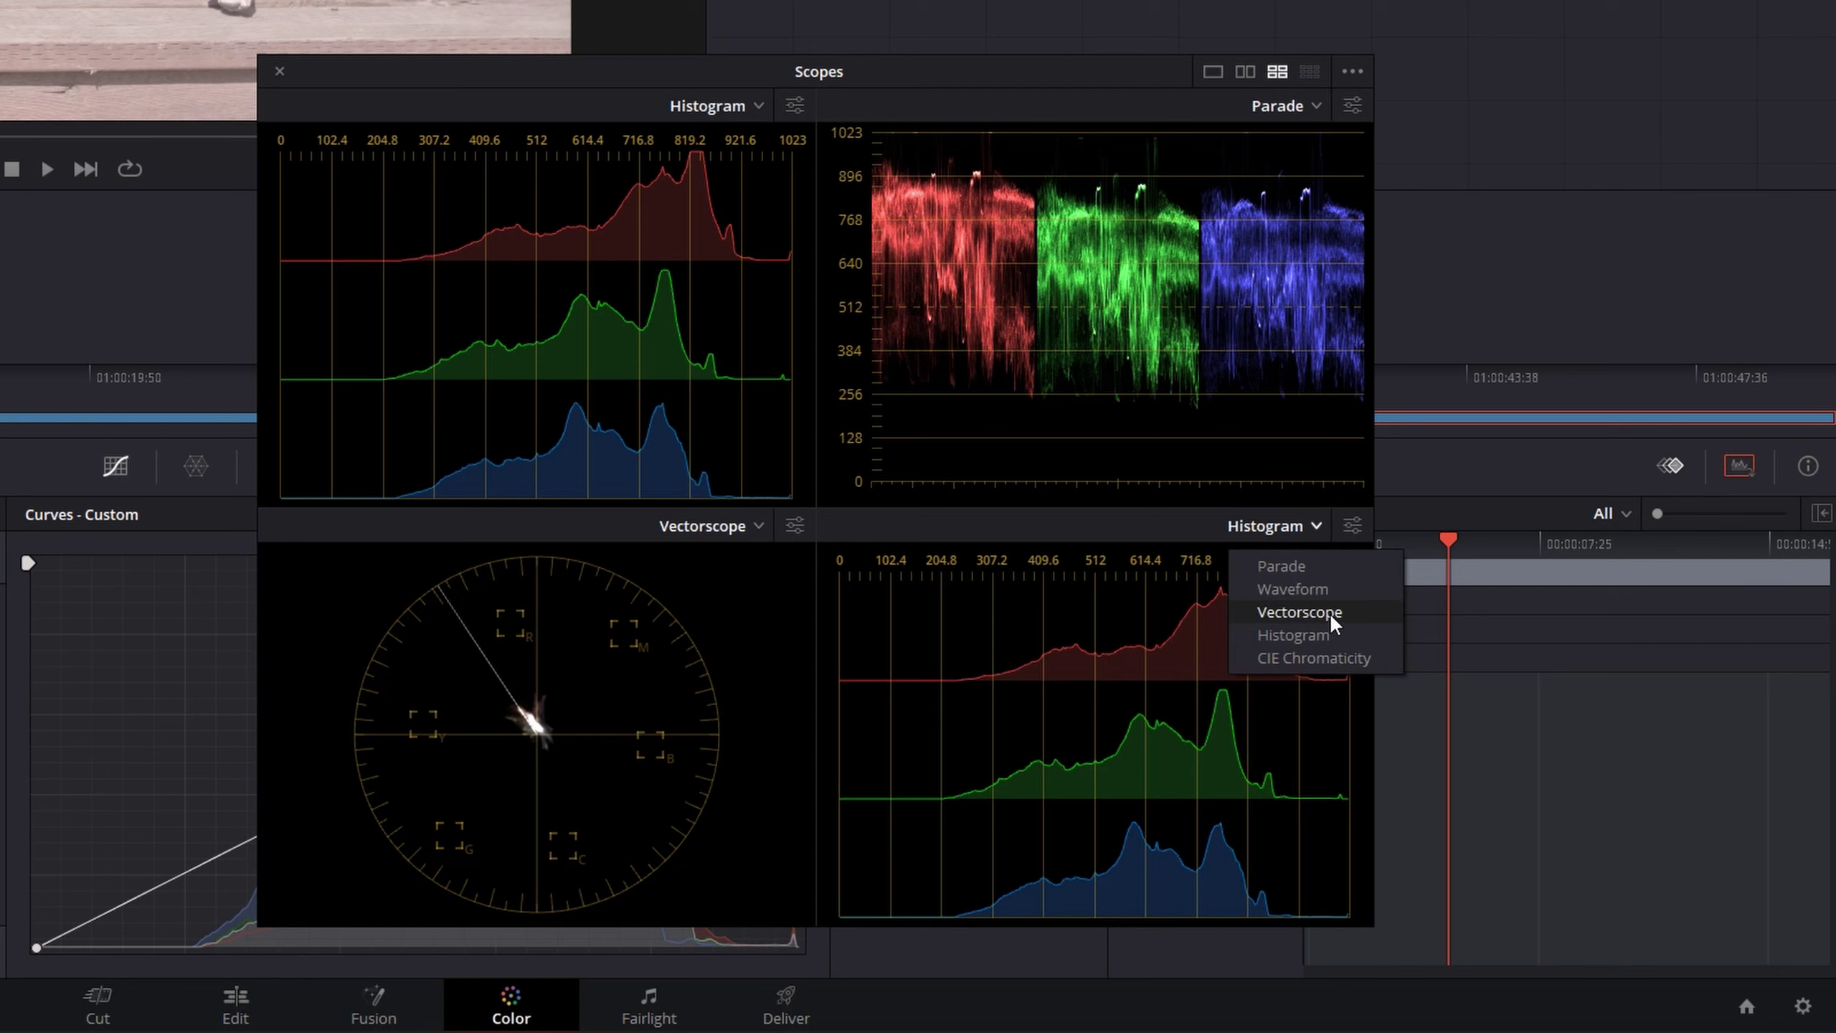
click(1313, 634)
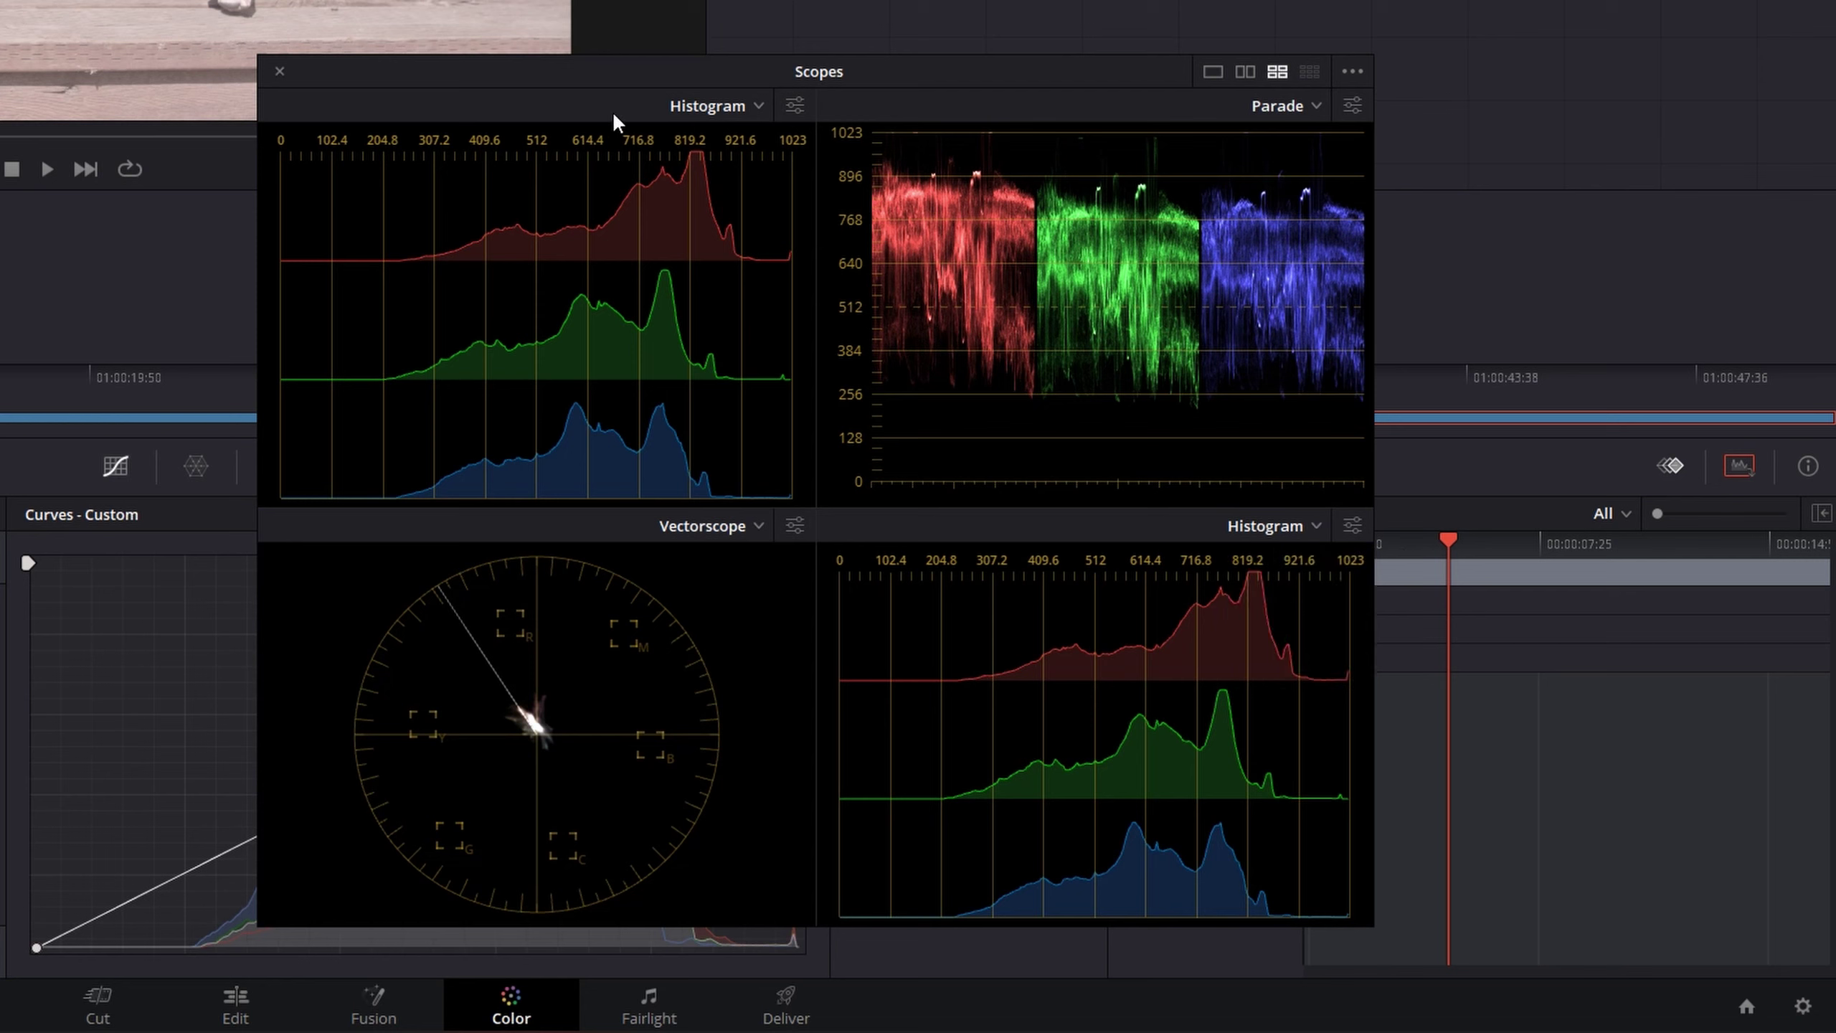
click(746, 106)
click(760, 168)
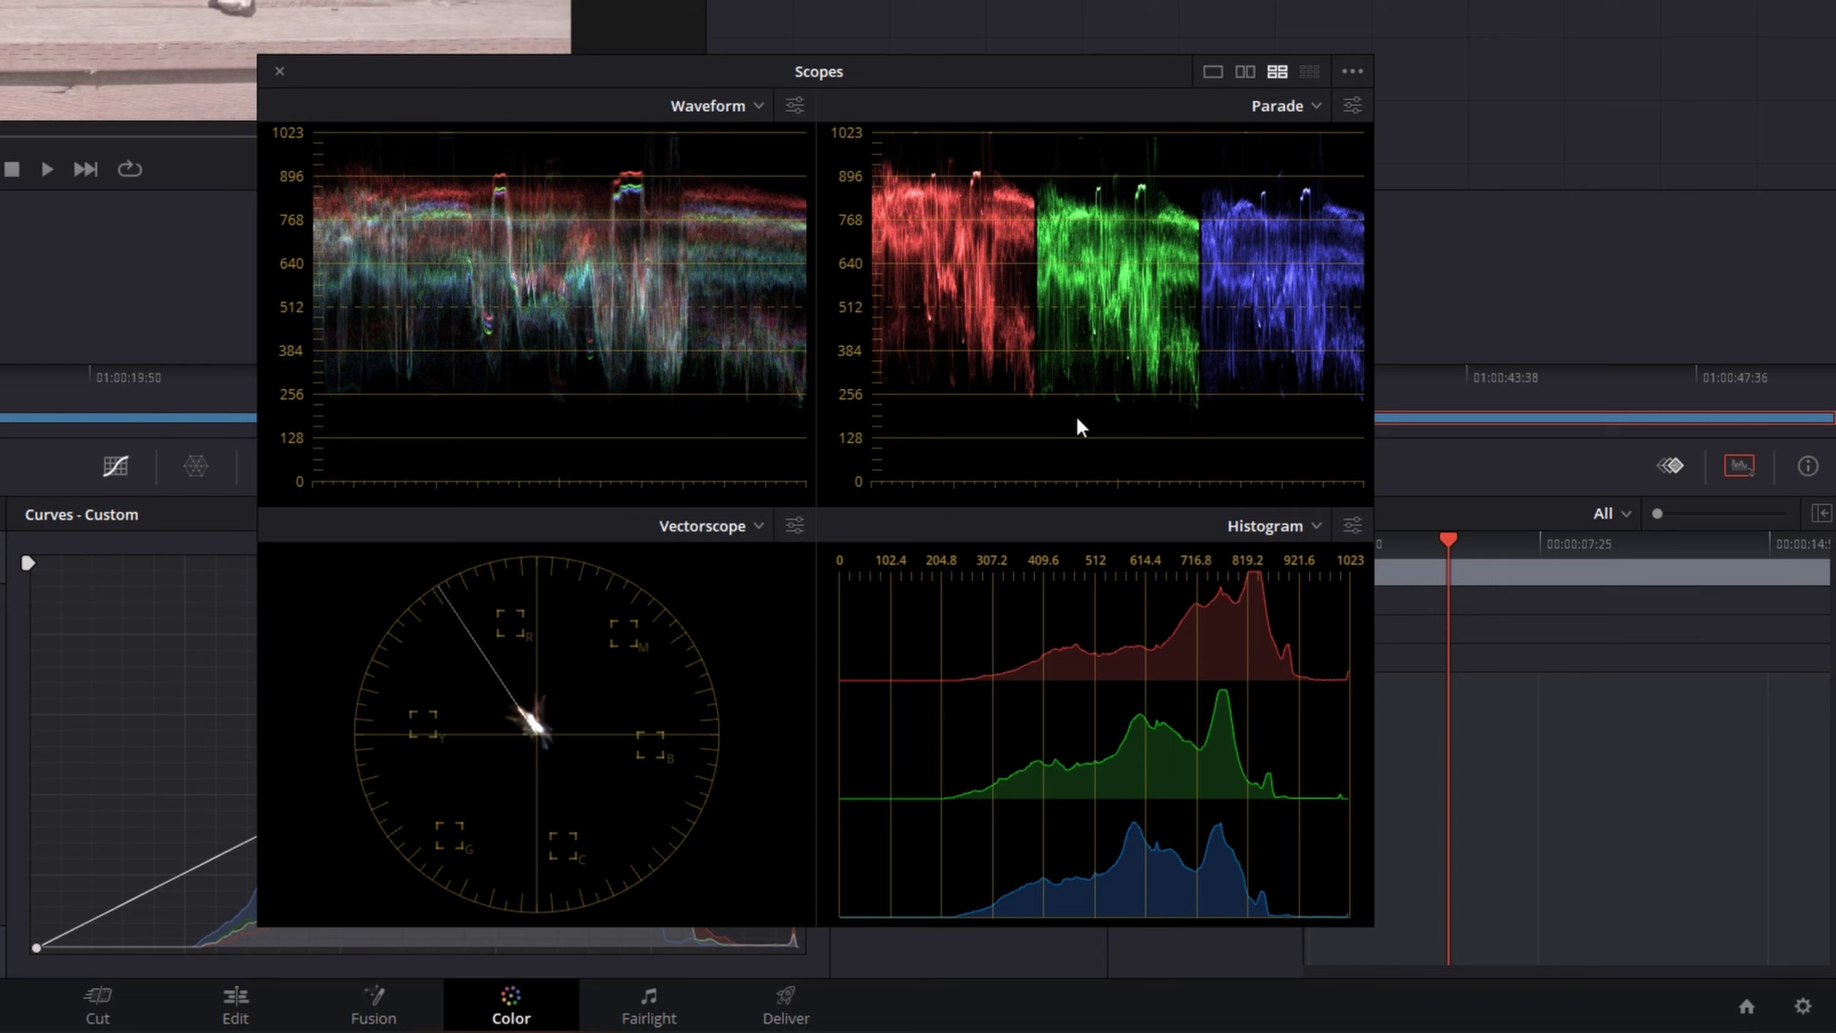
Step: Reduce the floating scopes window to a single scope showing the Waveform
click(1215, 71)
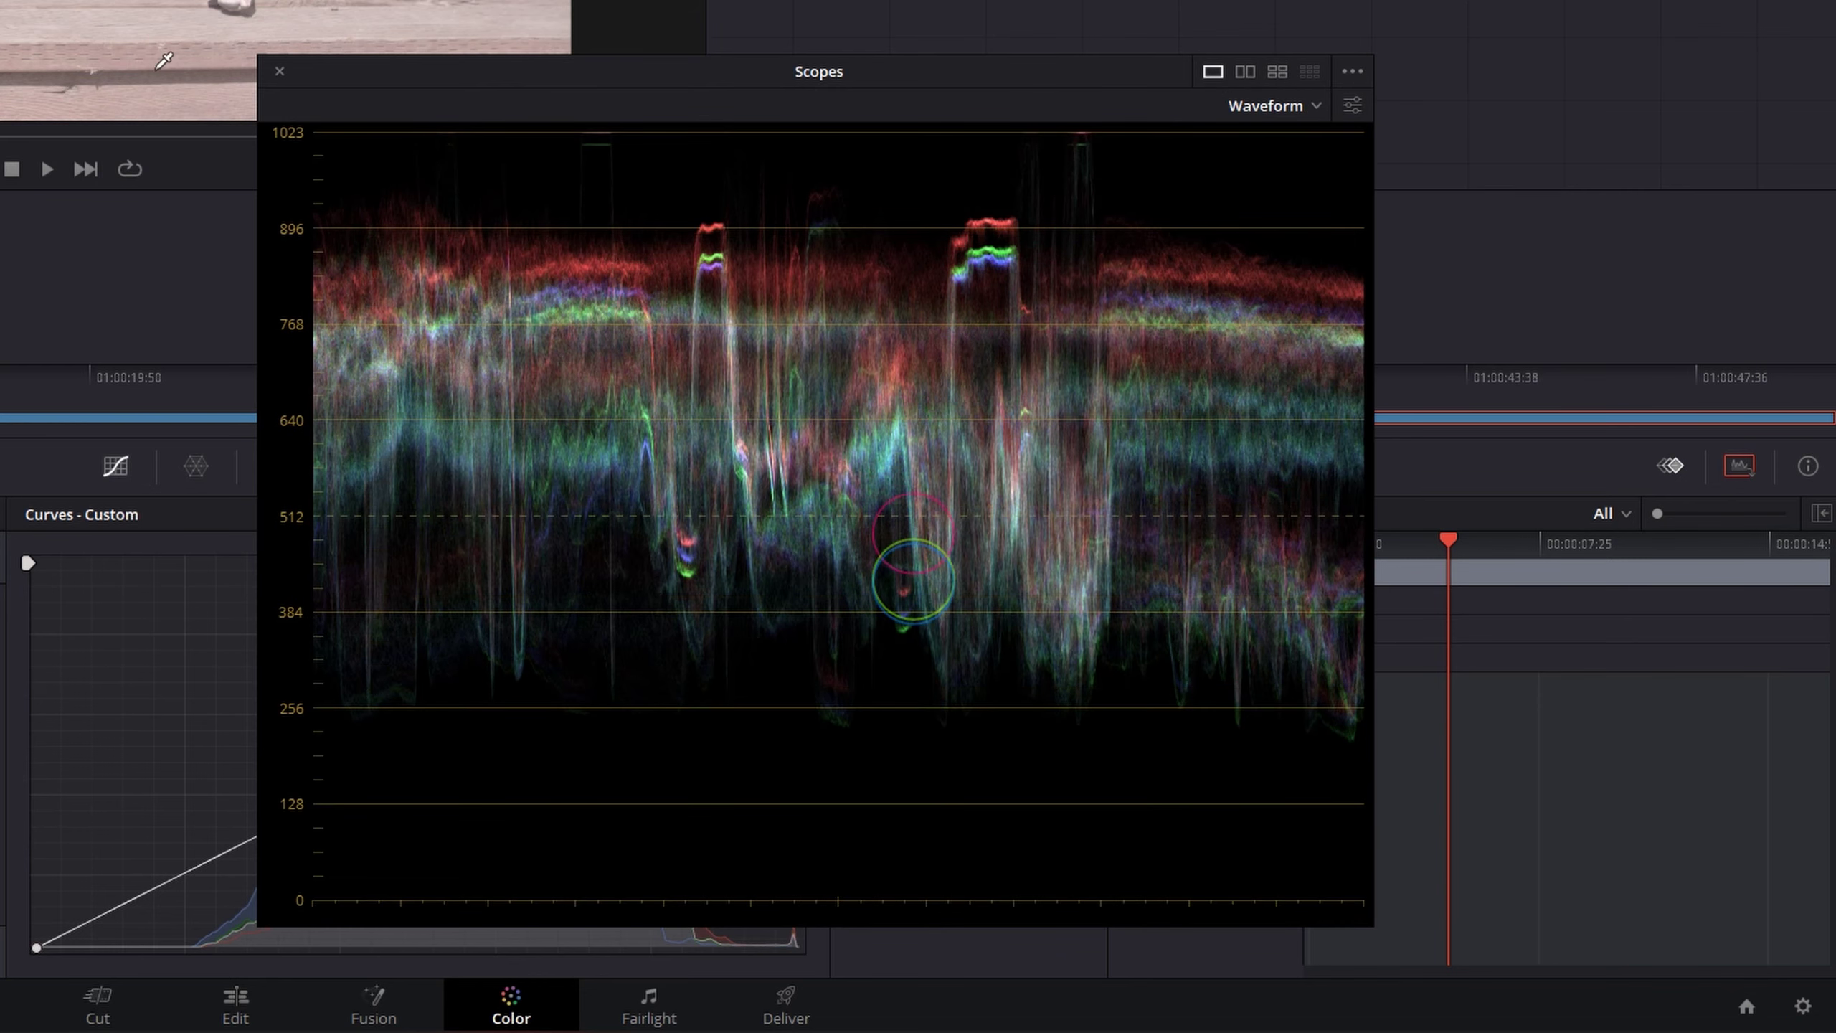
Step: Close the floating scopes window and switch the docked scopes from Waveform to Parade
click(279, 71)
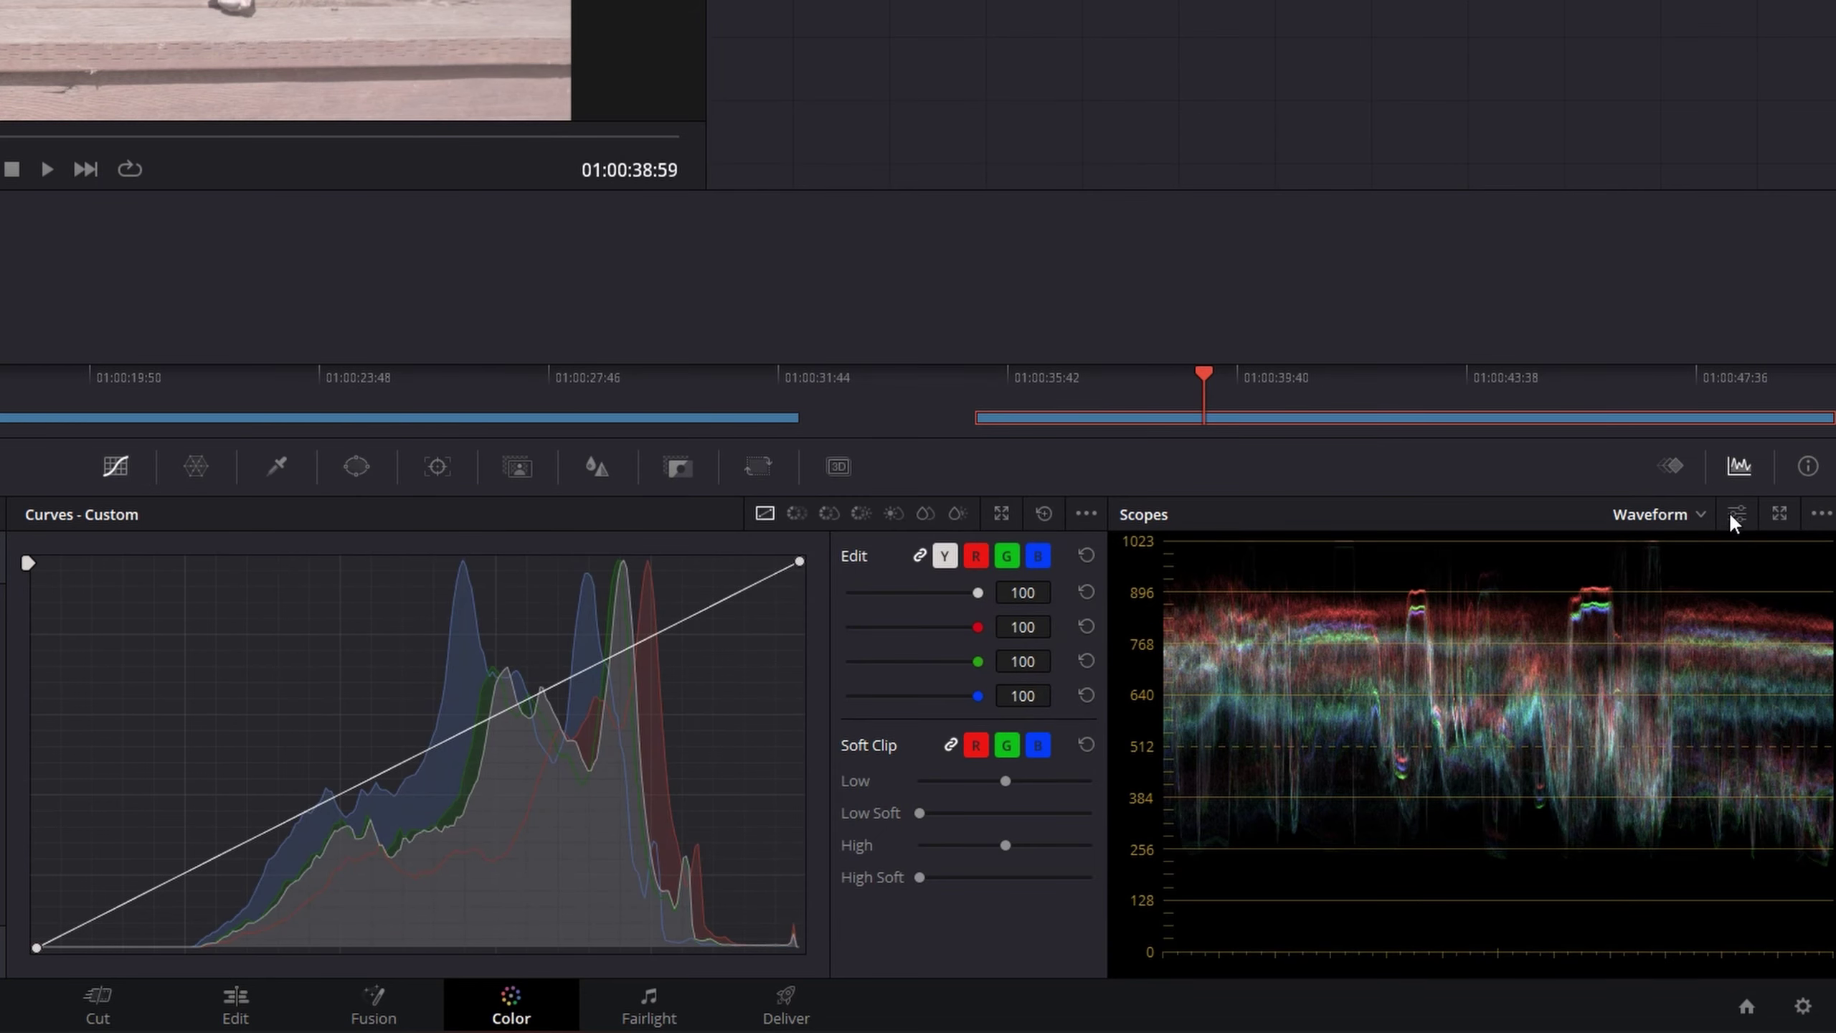
click(1695, 512)
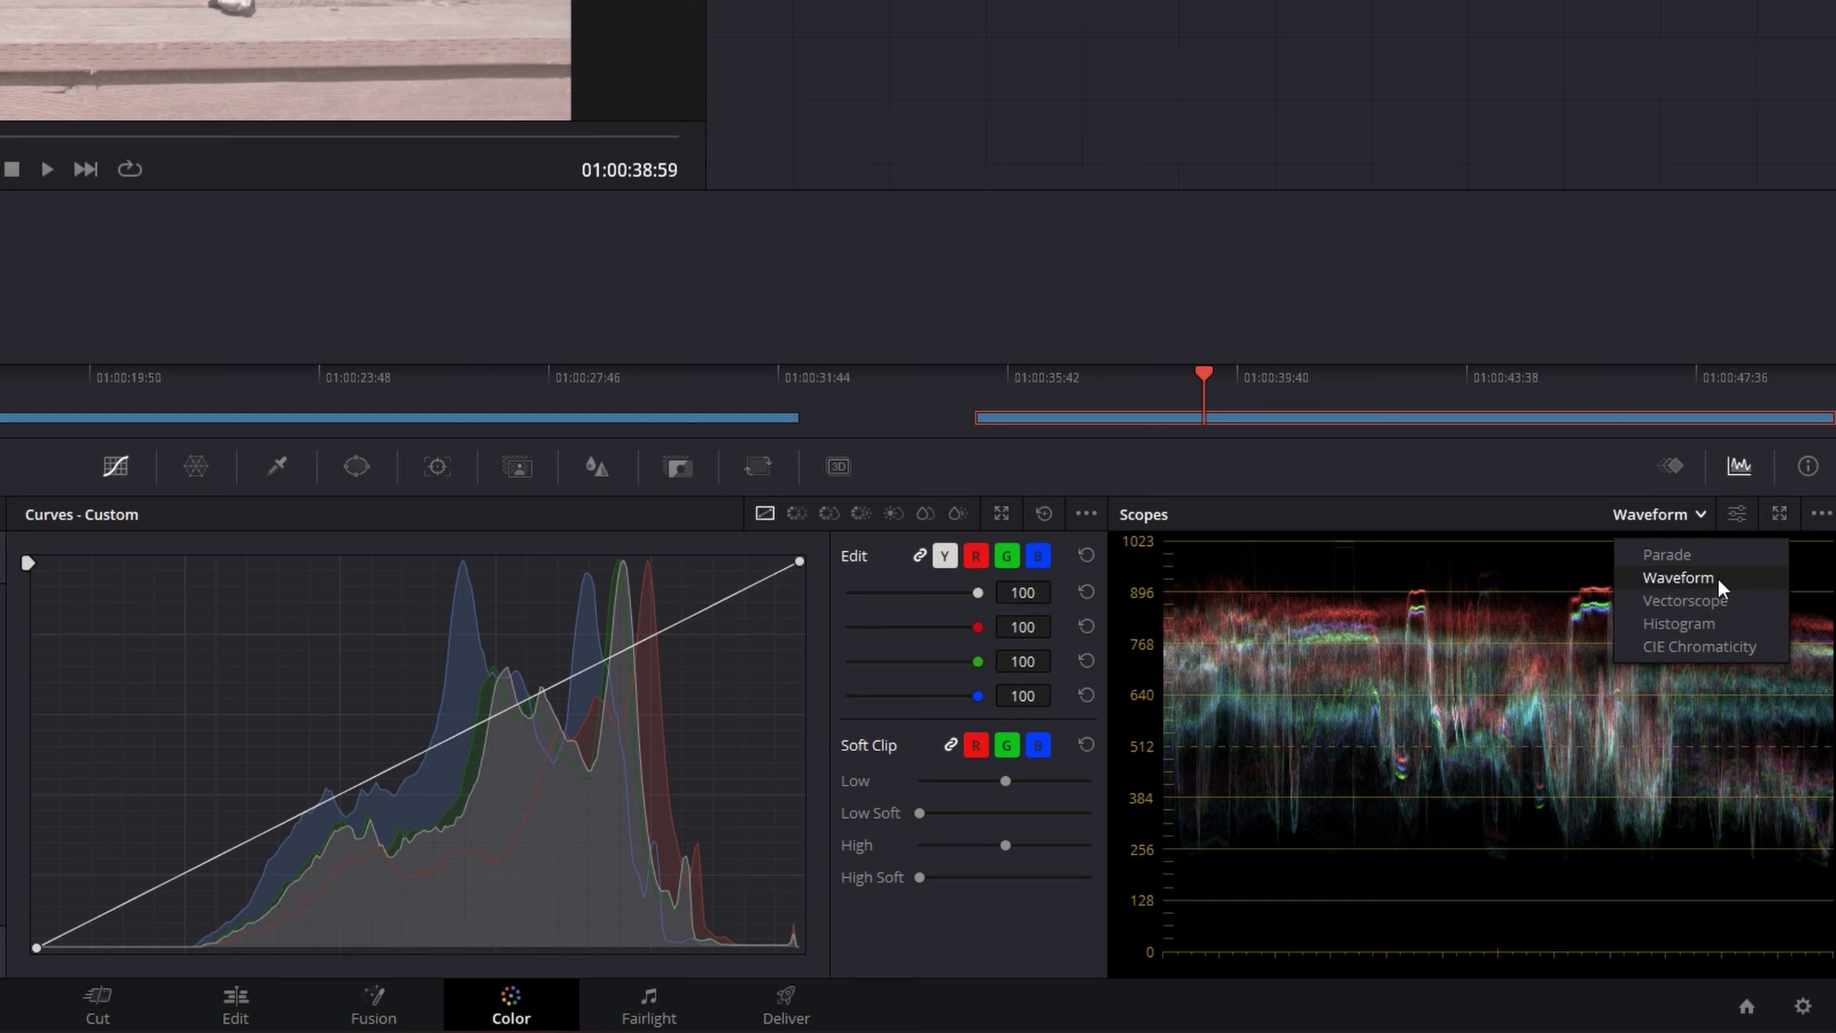
click(1688, 549)
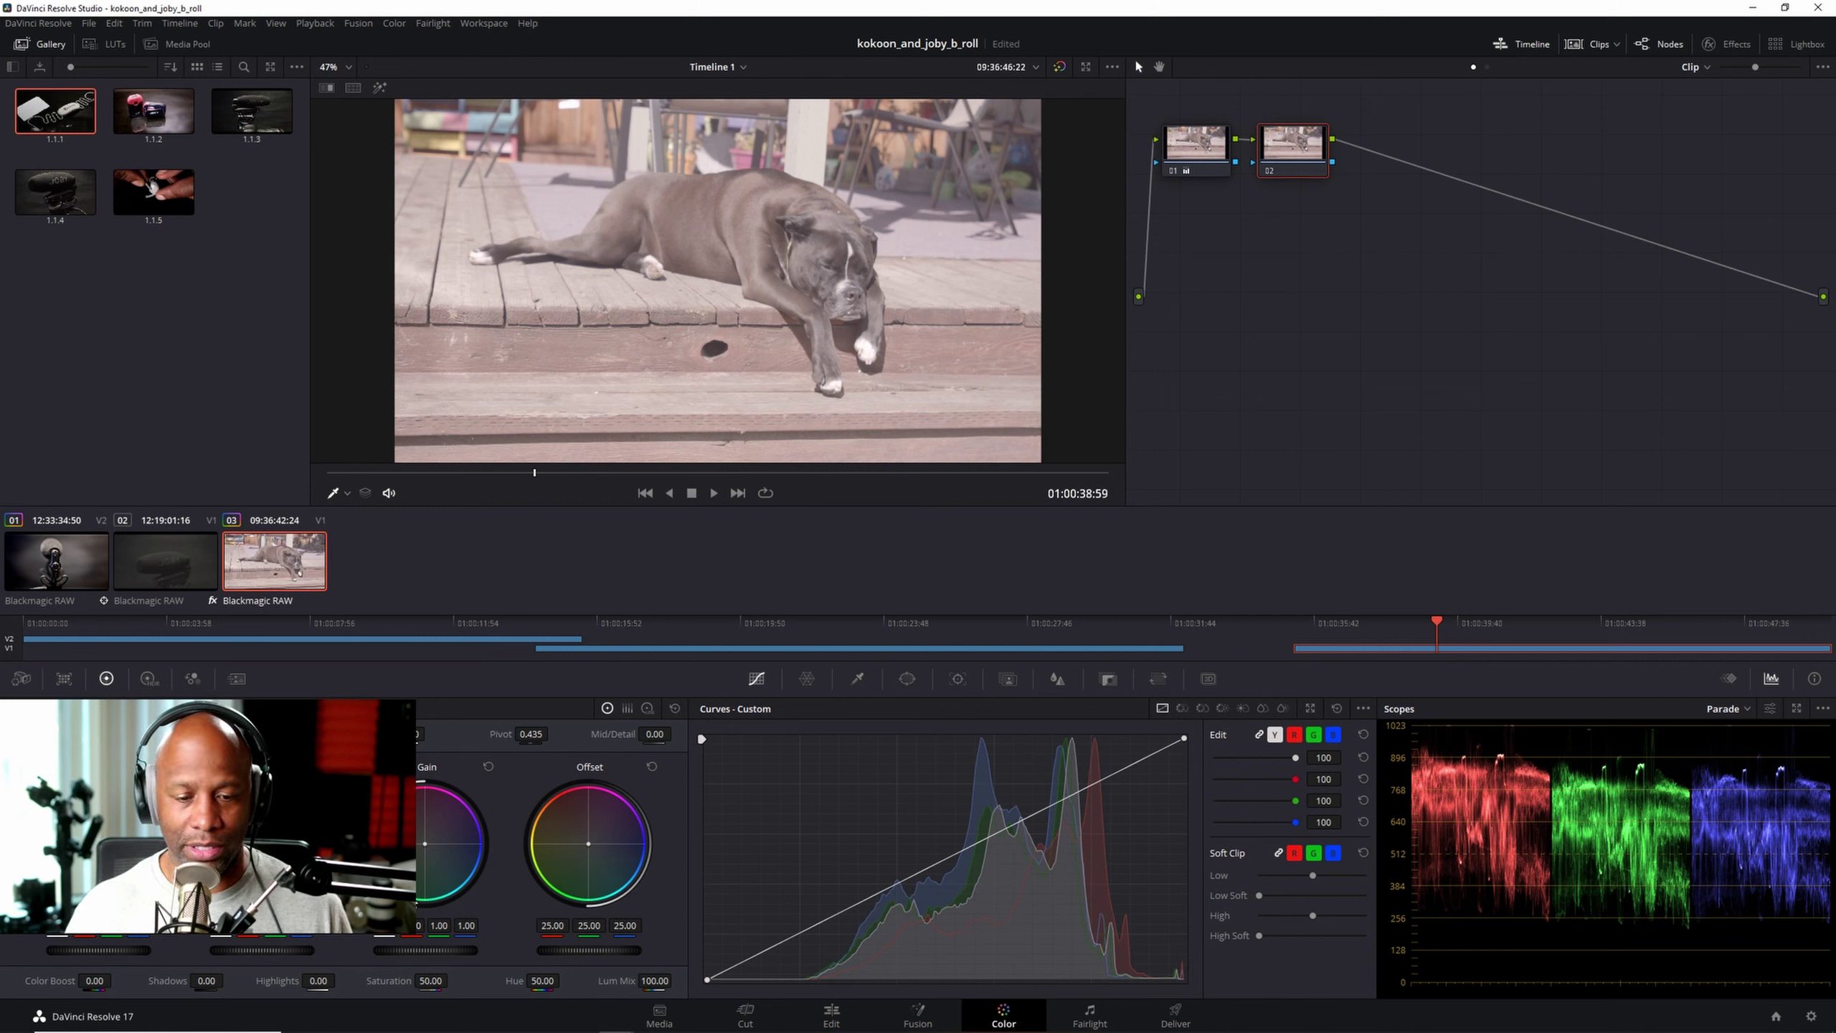
Step: On the dog clip's second node, set Lift to -0.07, Offset to 33.55 and Contrast to 1.254
drag(99, 951, 62, 950)
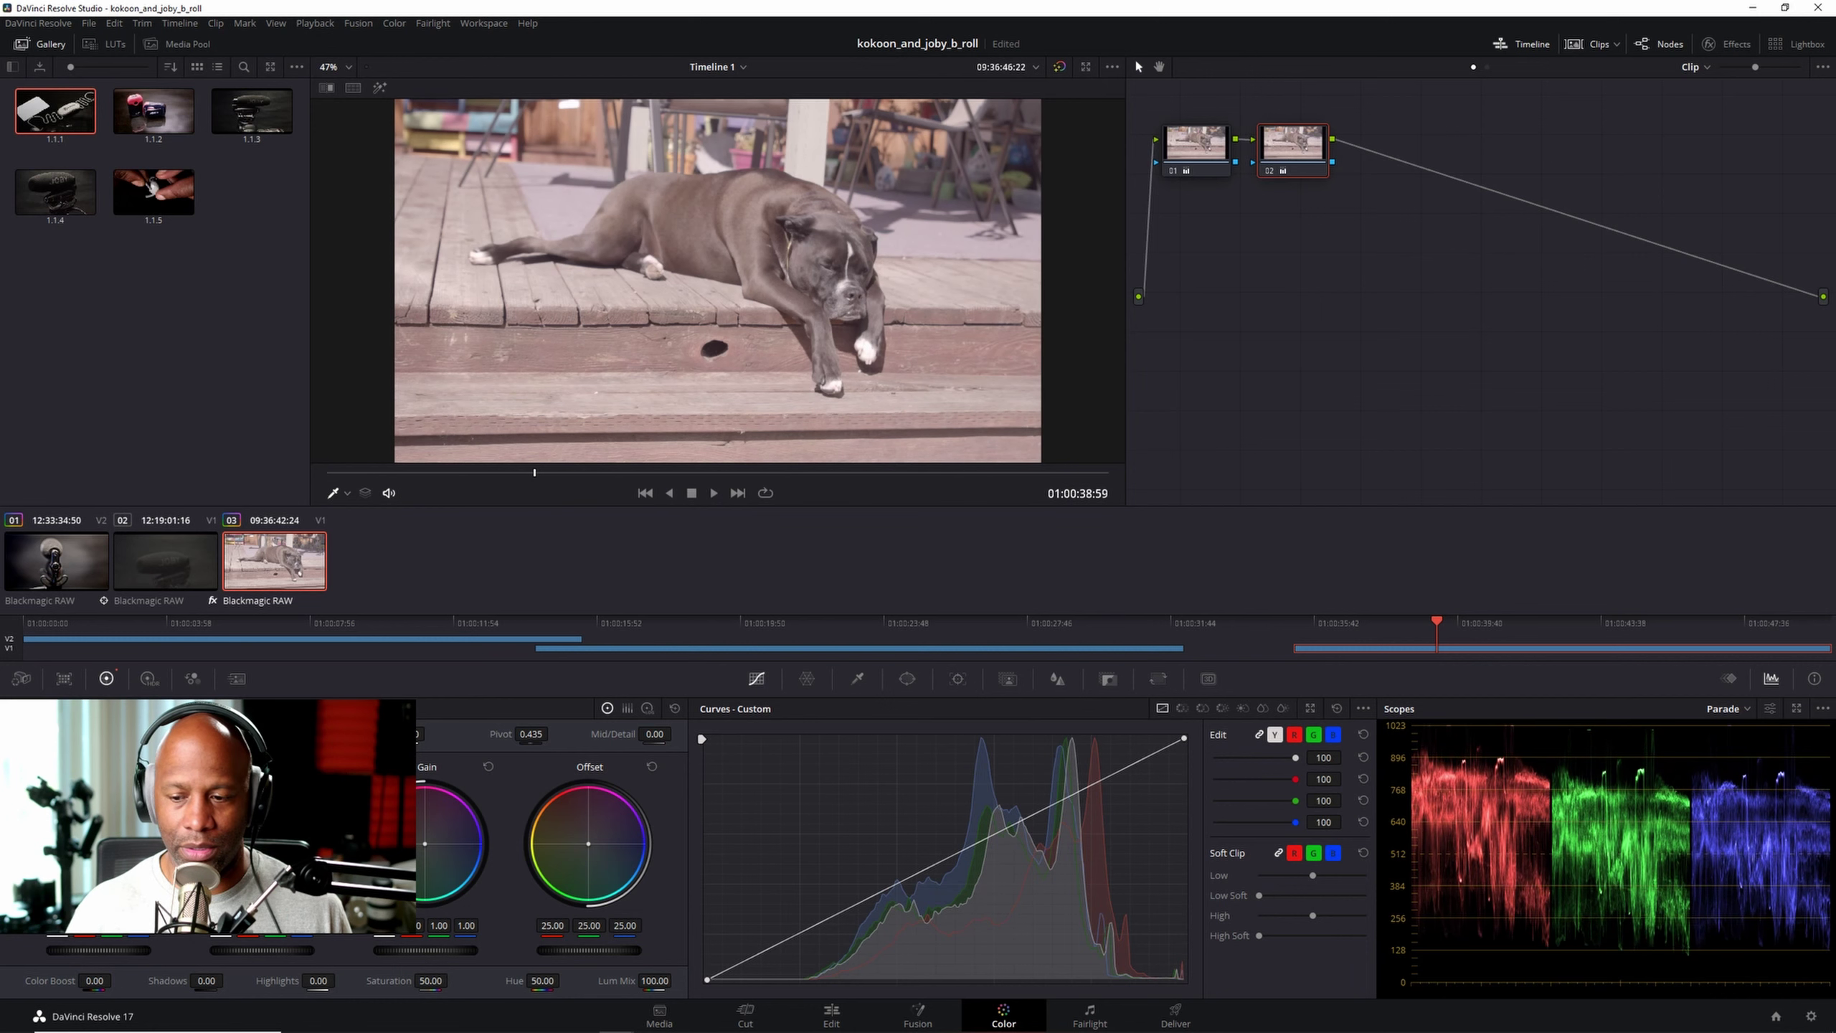
drag(571, 950, 622, 950)
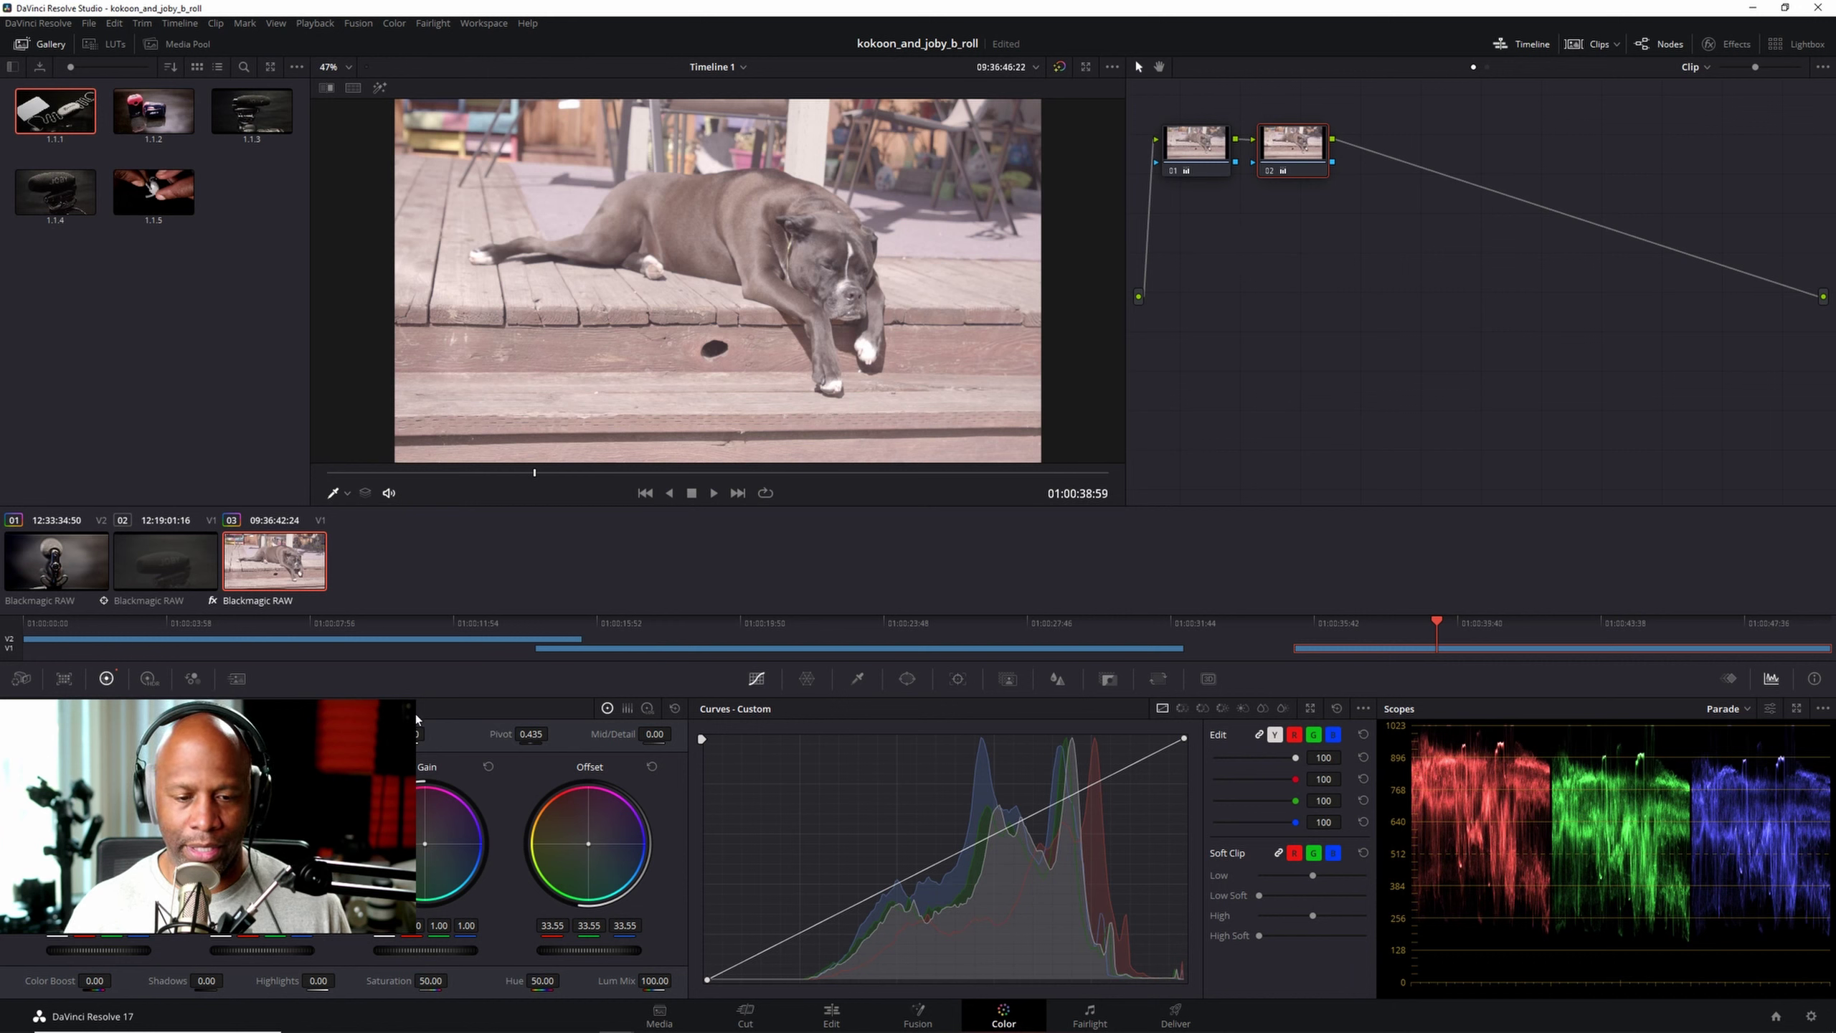
drag(411, 735, 436, 734)
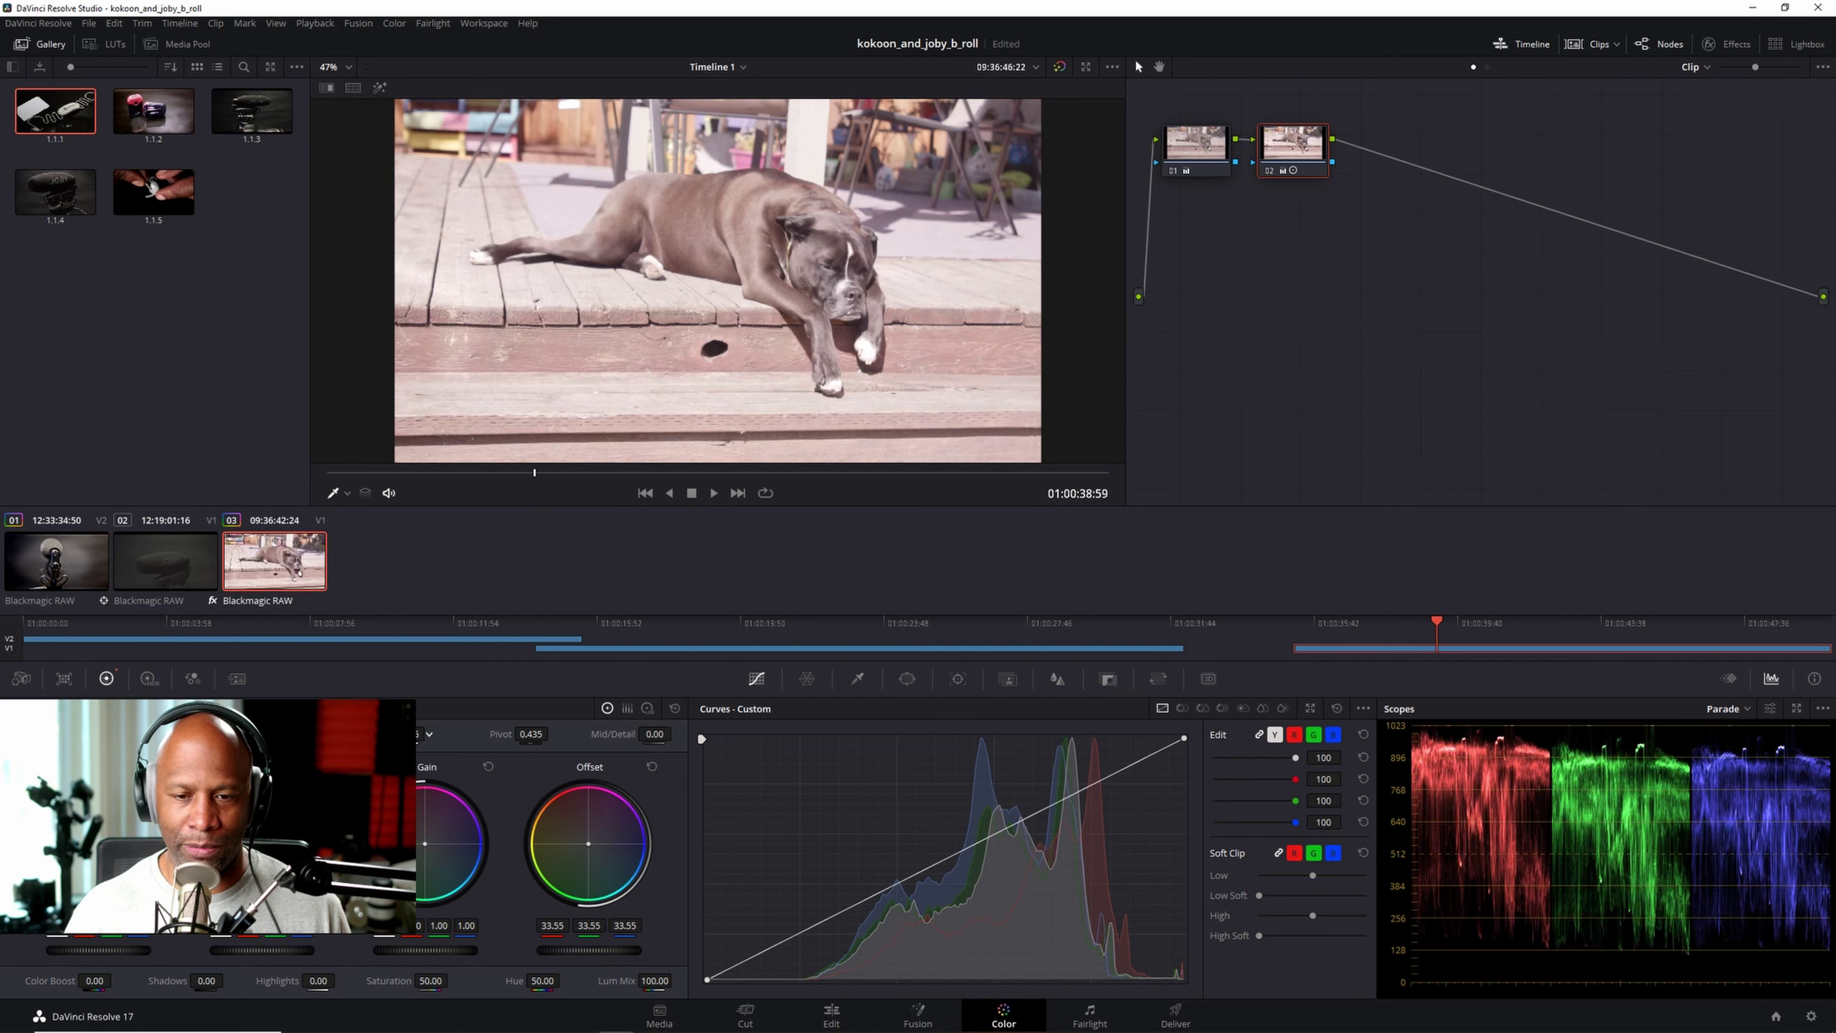
Step: Lower the Highlights of the dog clip's second node to -44.50
key(ctrl)
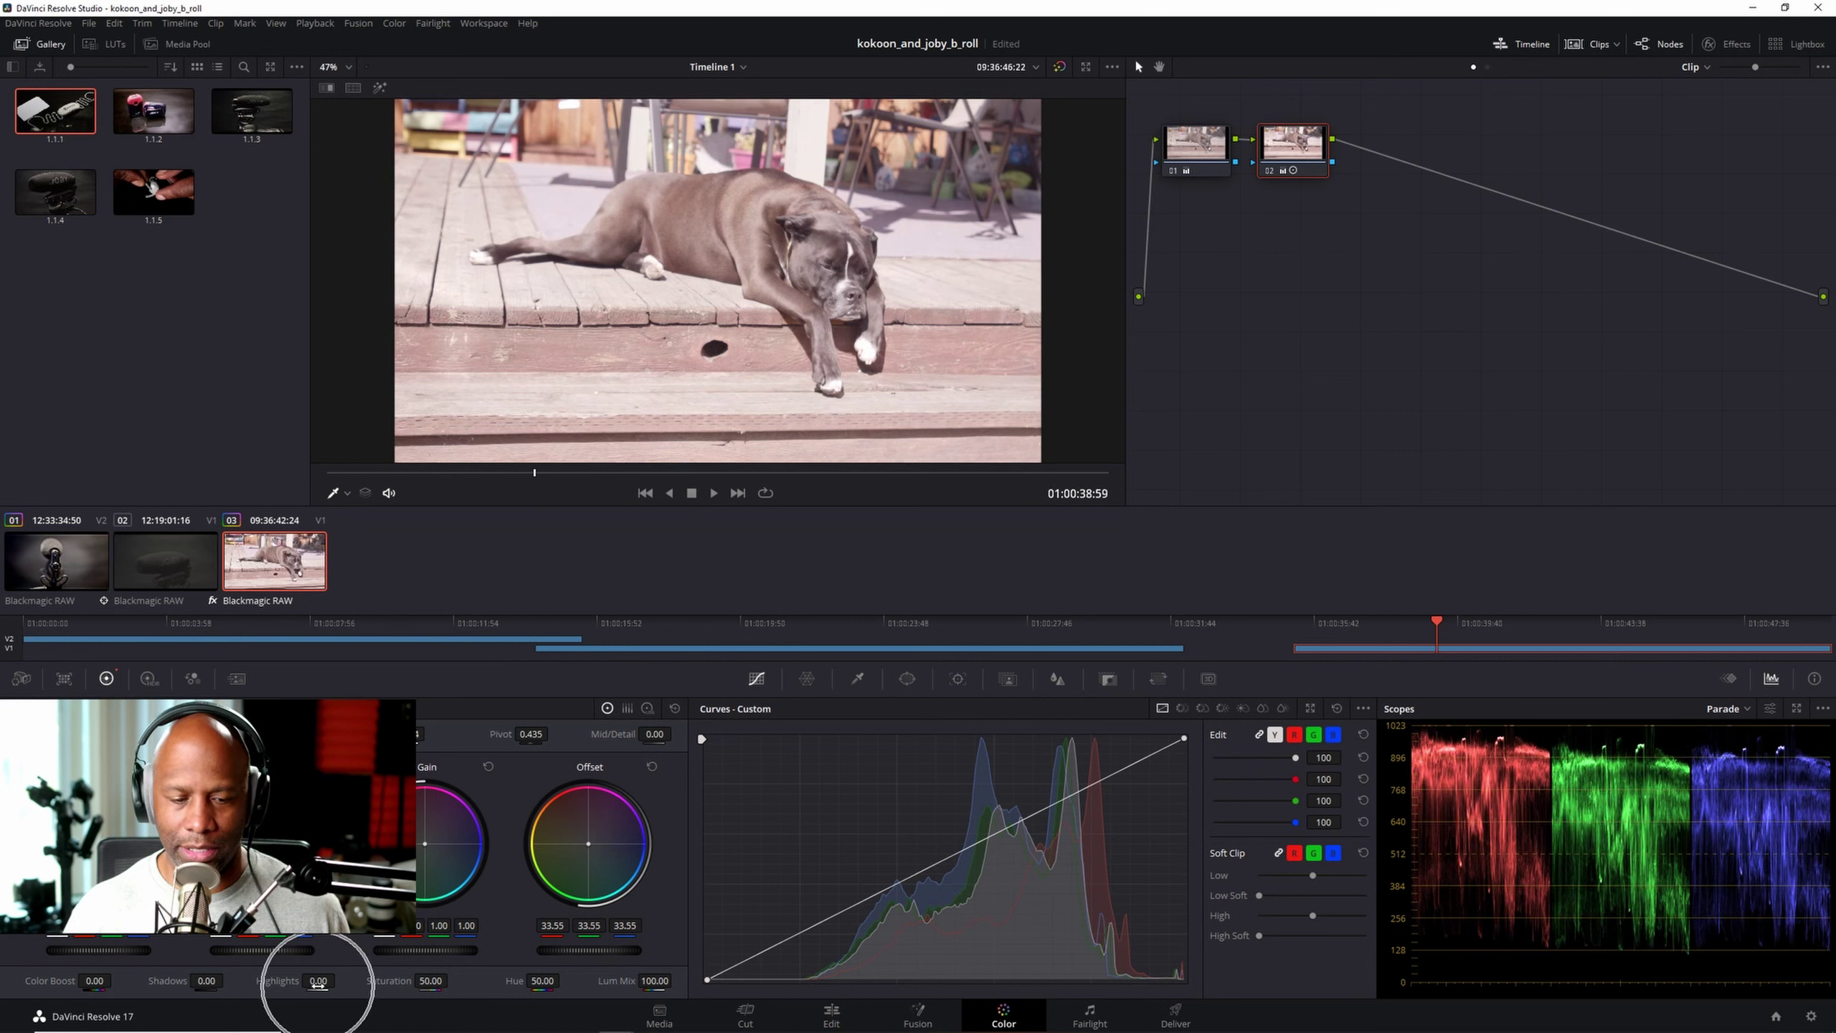
key(ctrl)
drag(318, 986, 294, 985)
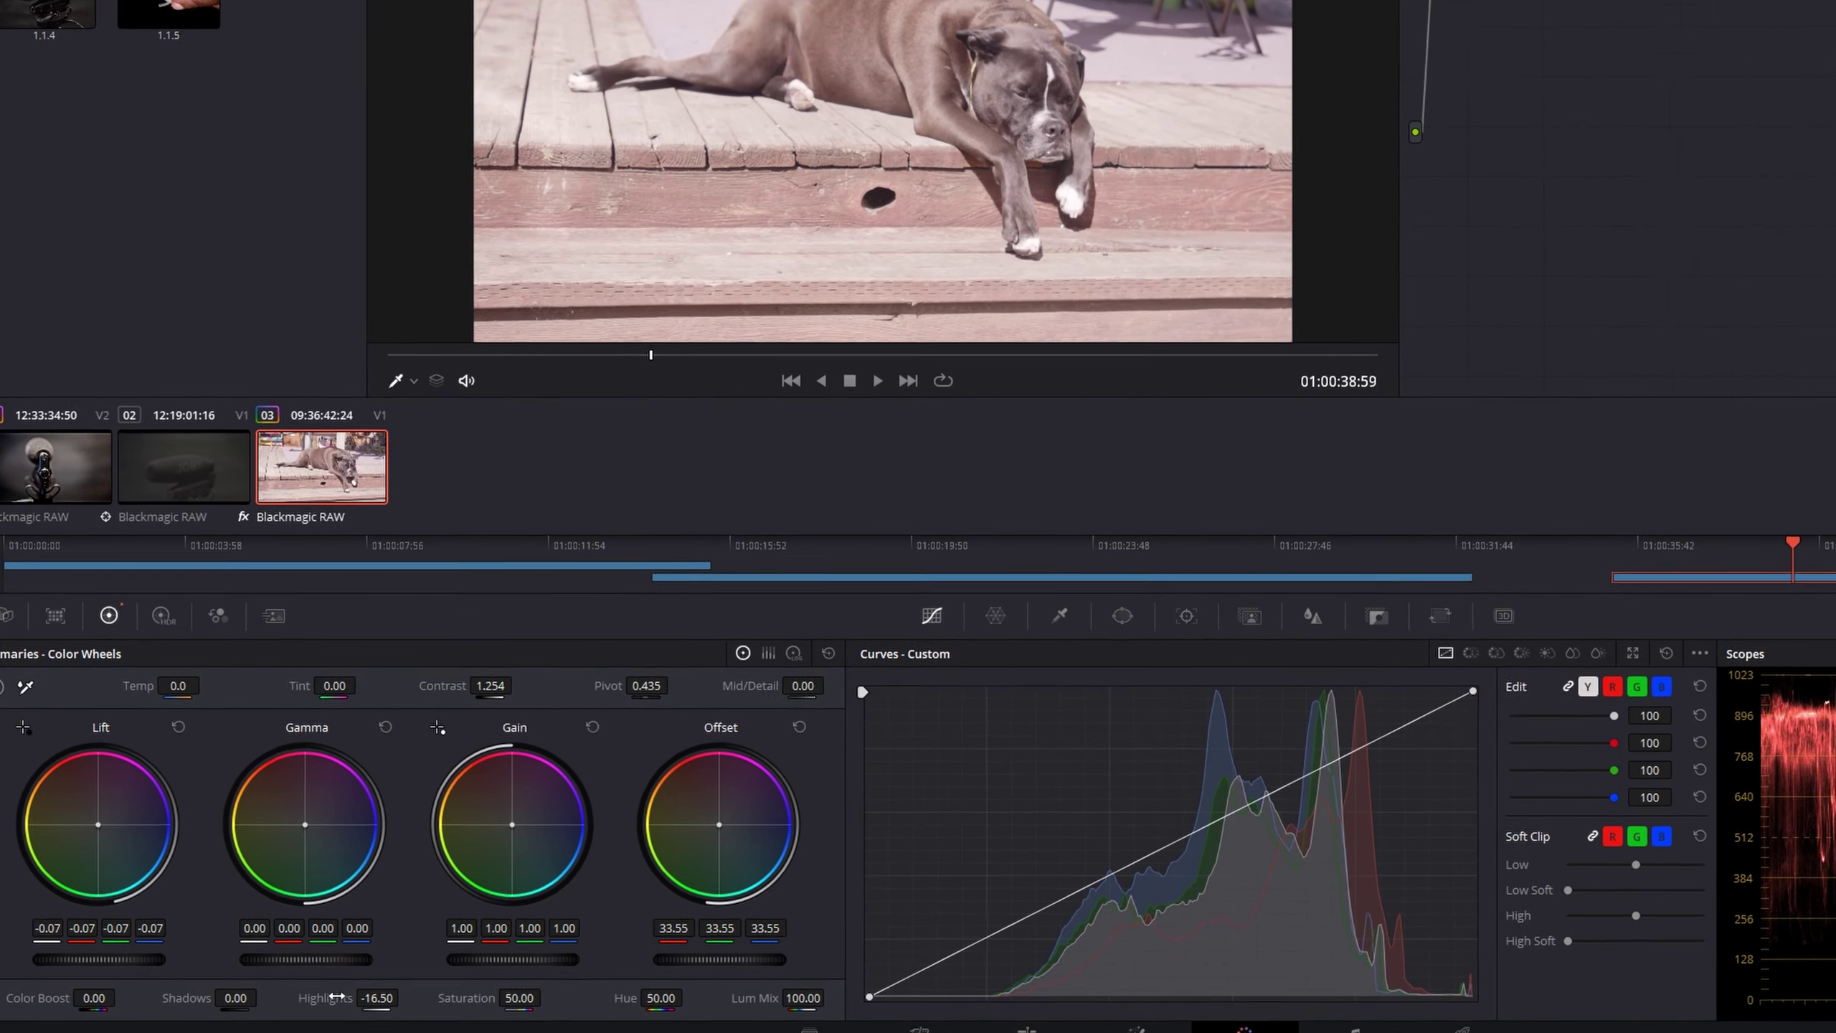
drag(288, 981, 360, 1004)
Step: Fine-tune the second node with Lift at -0.08, Gamma at 0.03, Offset at 34.75 and Contrast at 1.270
drag(148, 964, 111, 965)
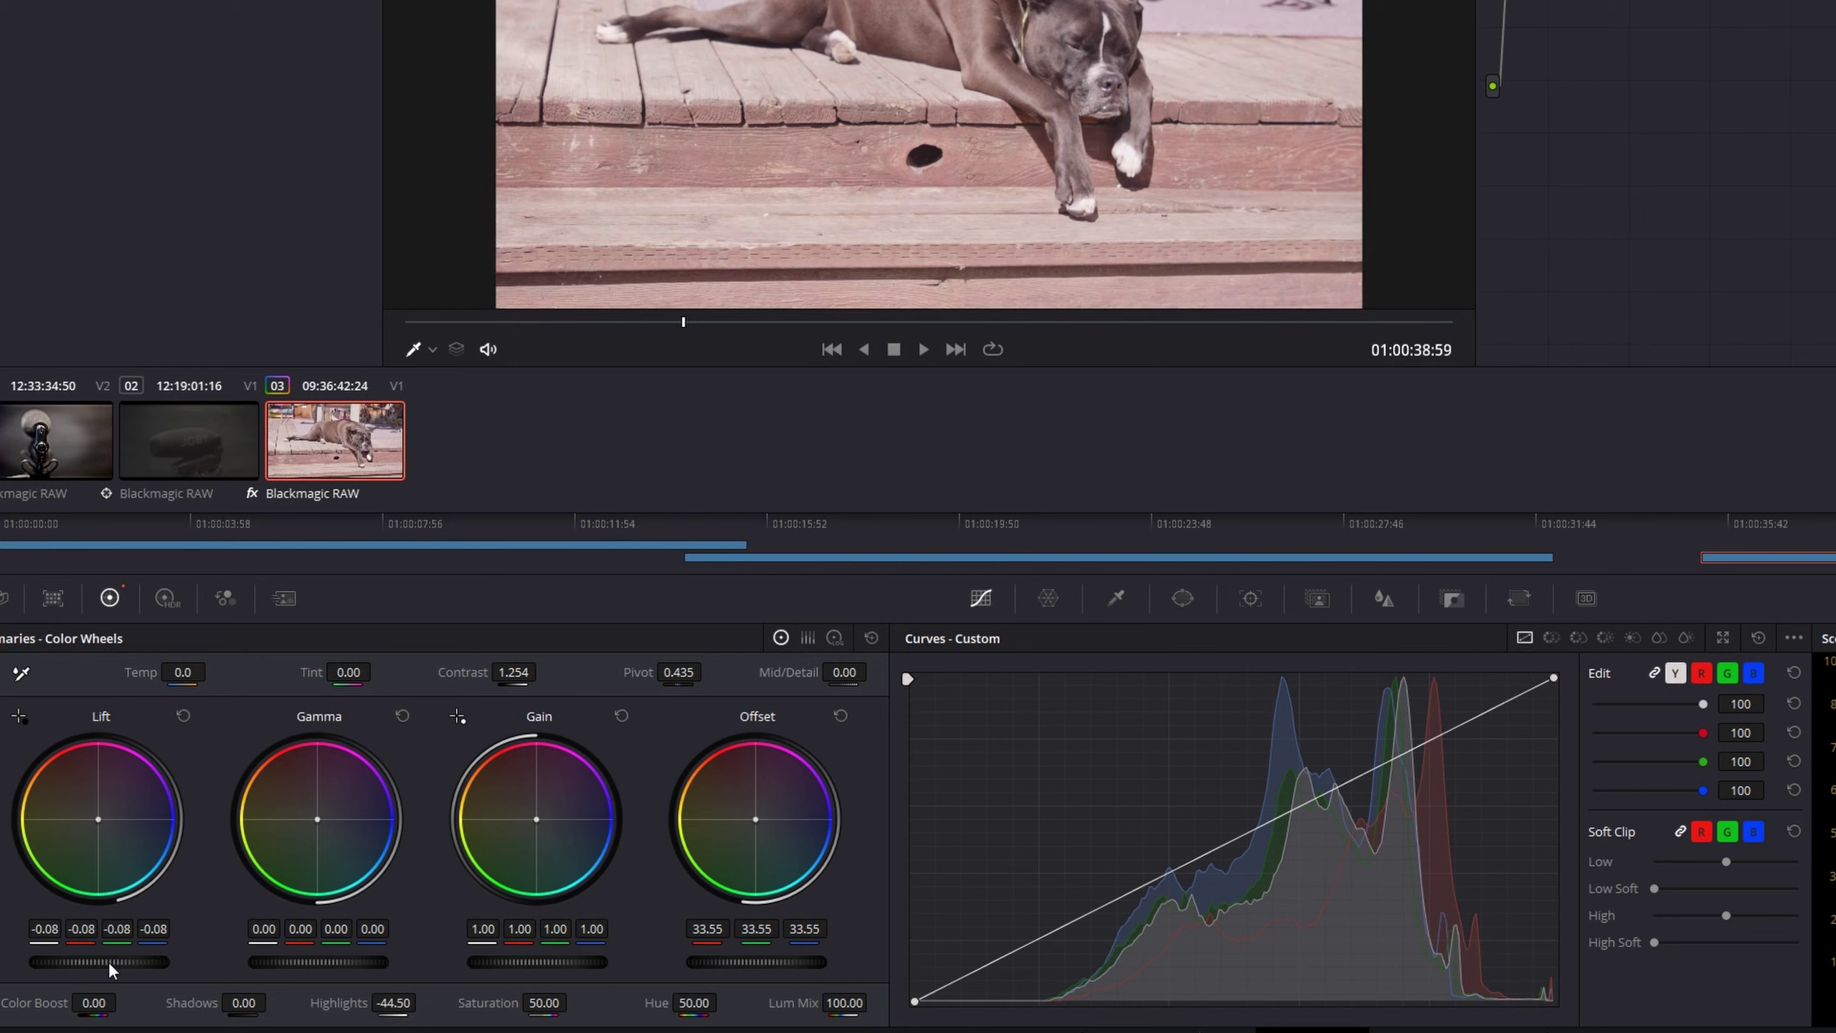
drag(335, 964, 347, 964)
drag(726, 962, 734, 962)
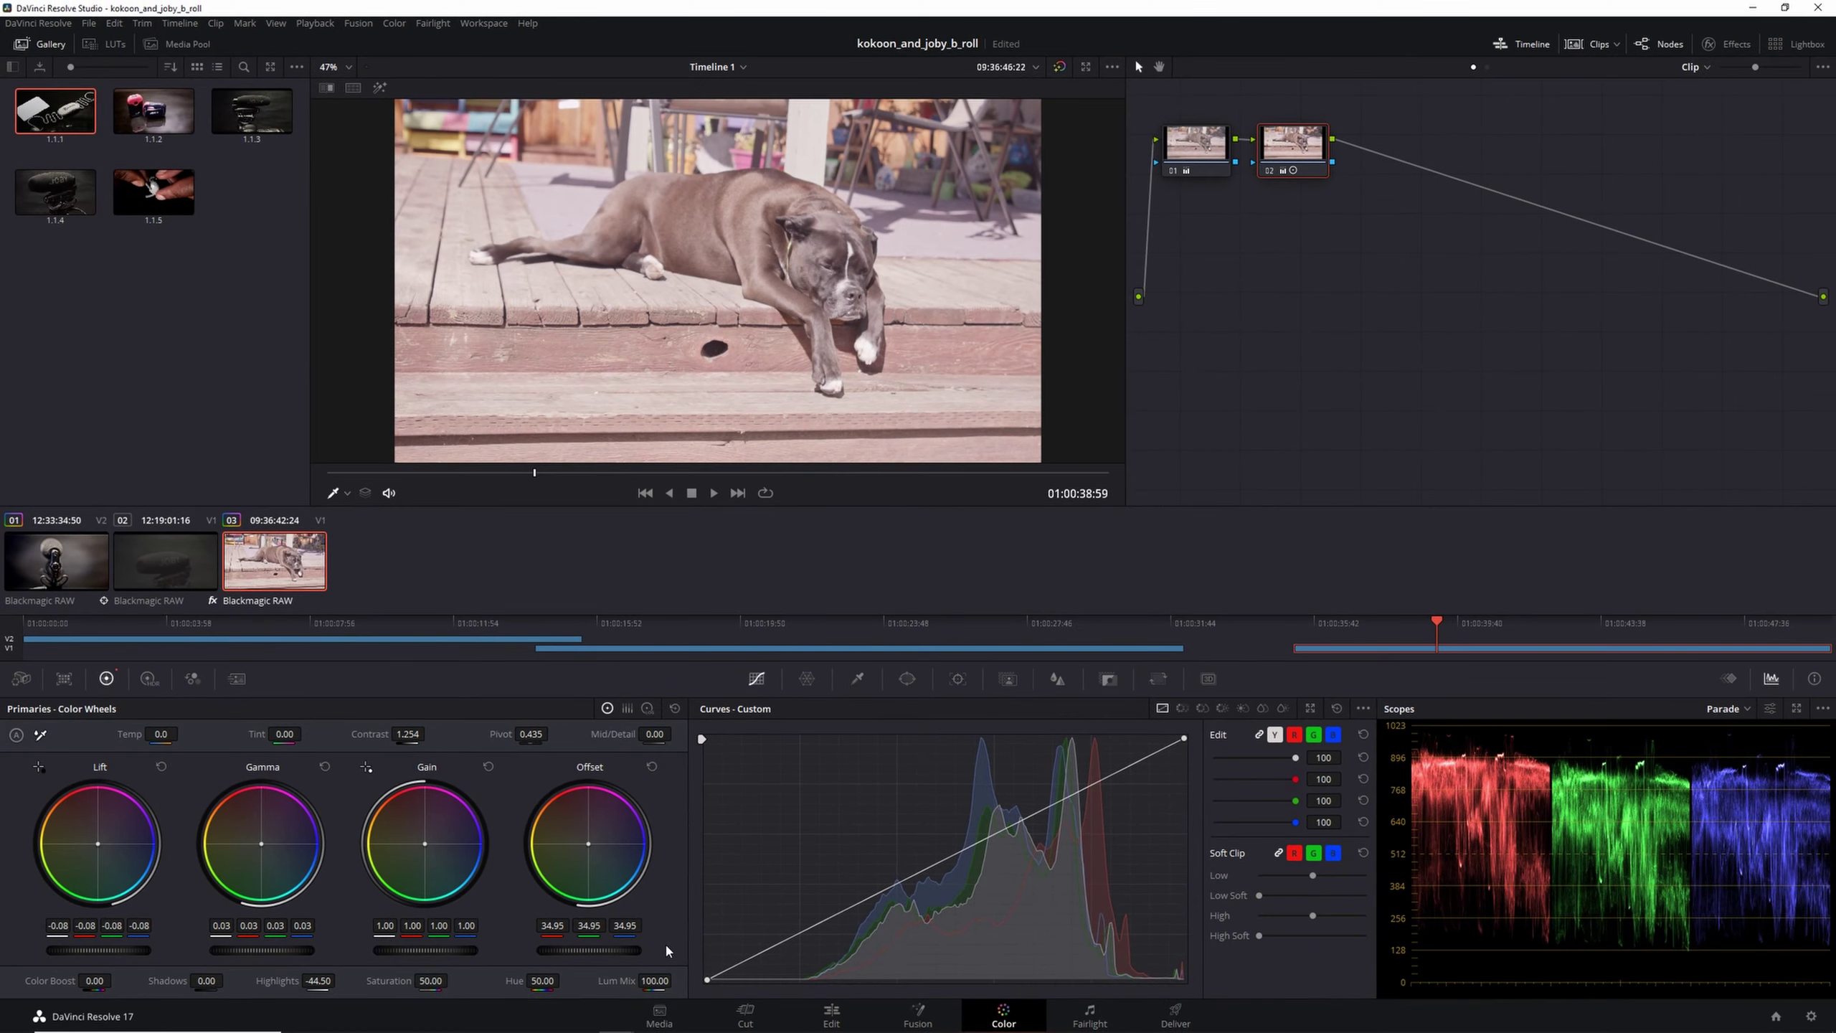
drag(416, 734, 429, 733)
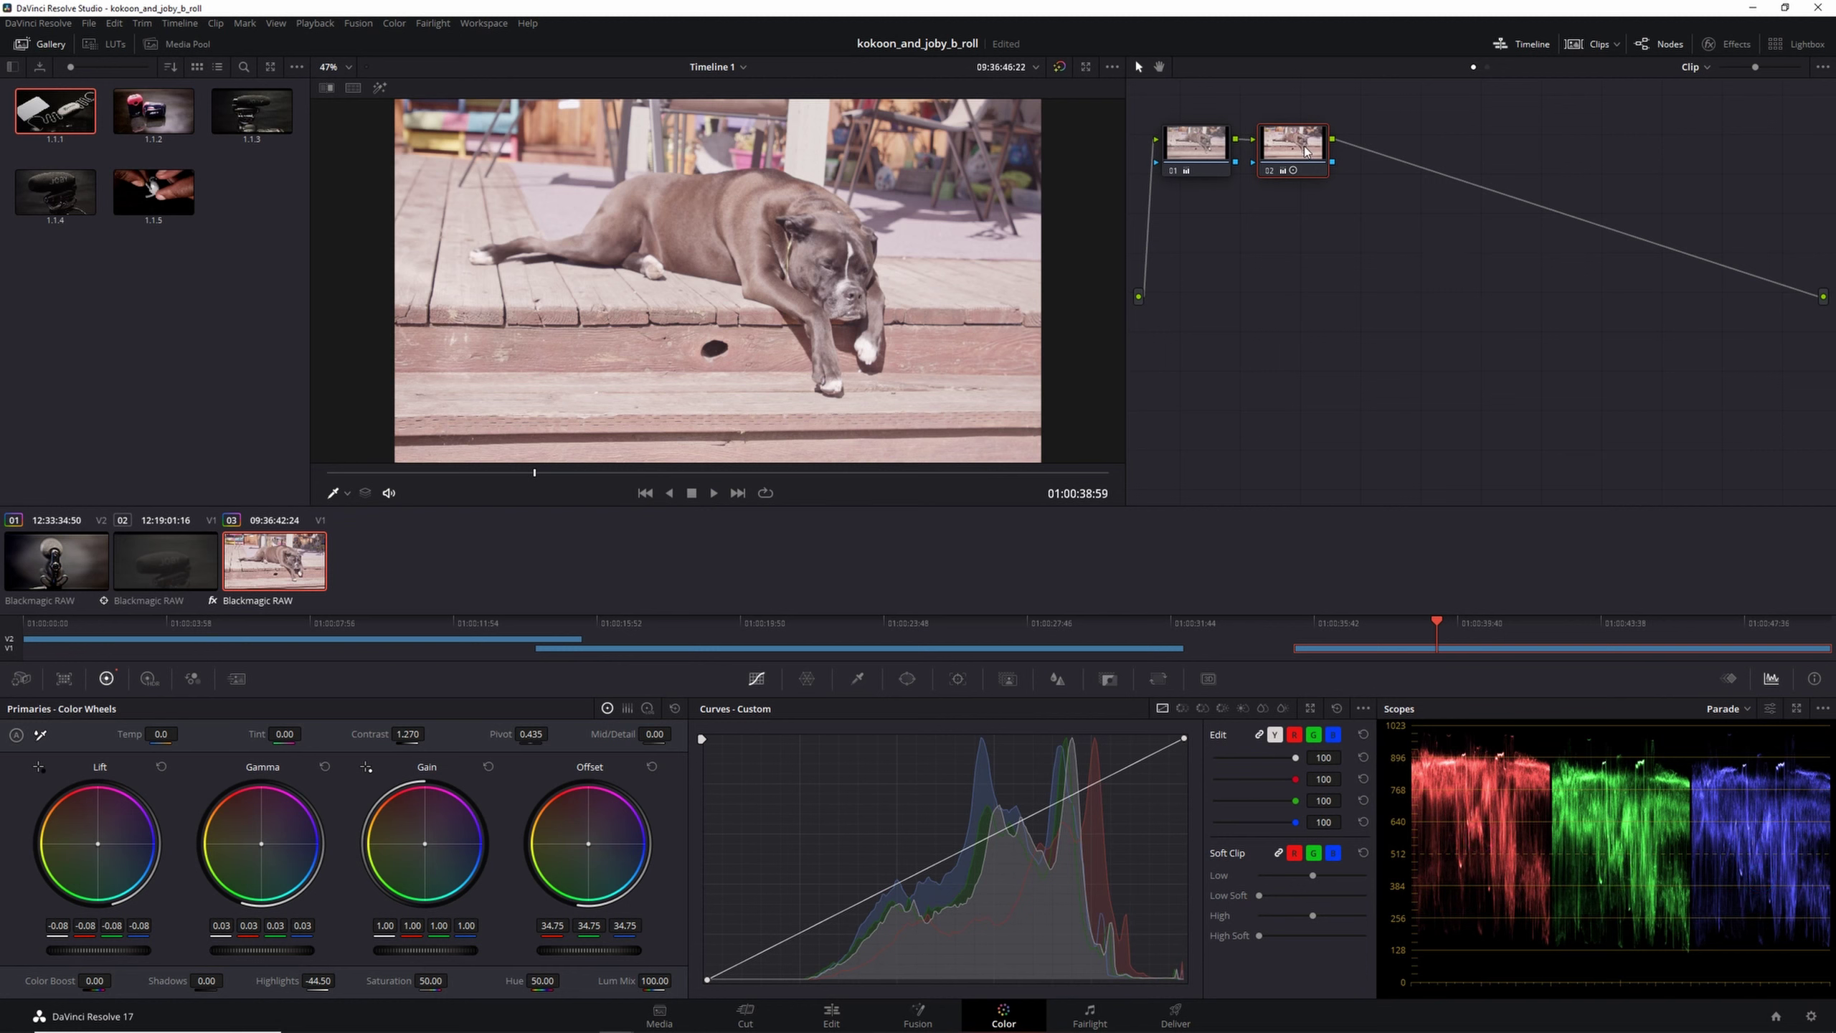
key(alt+s)
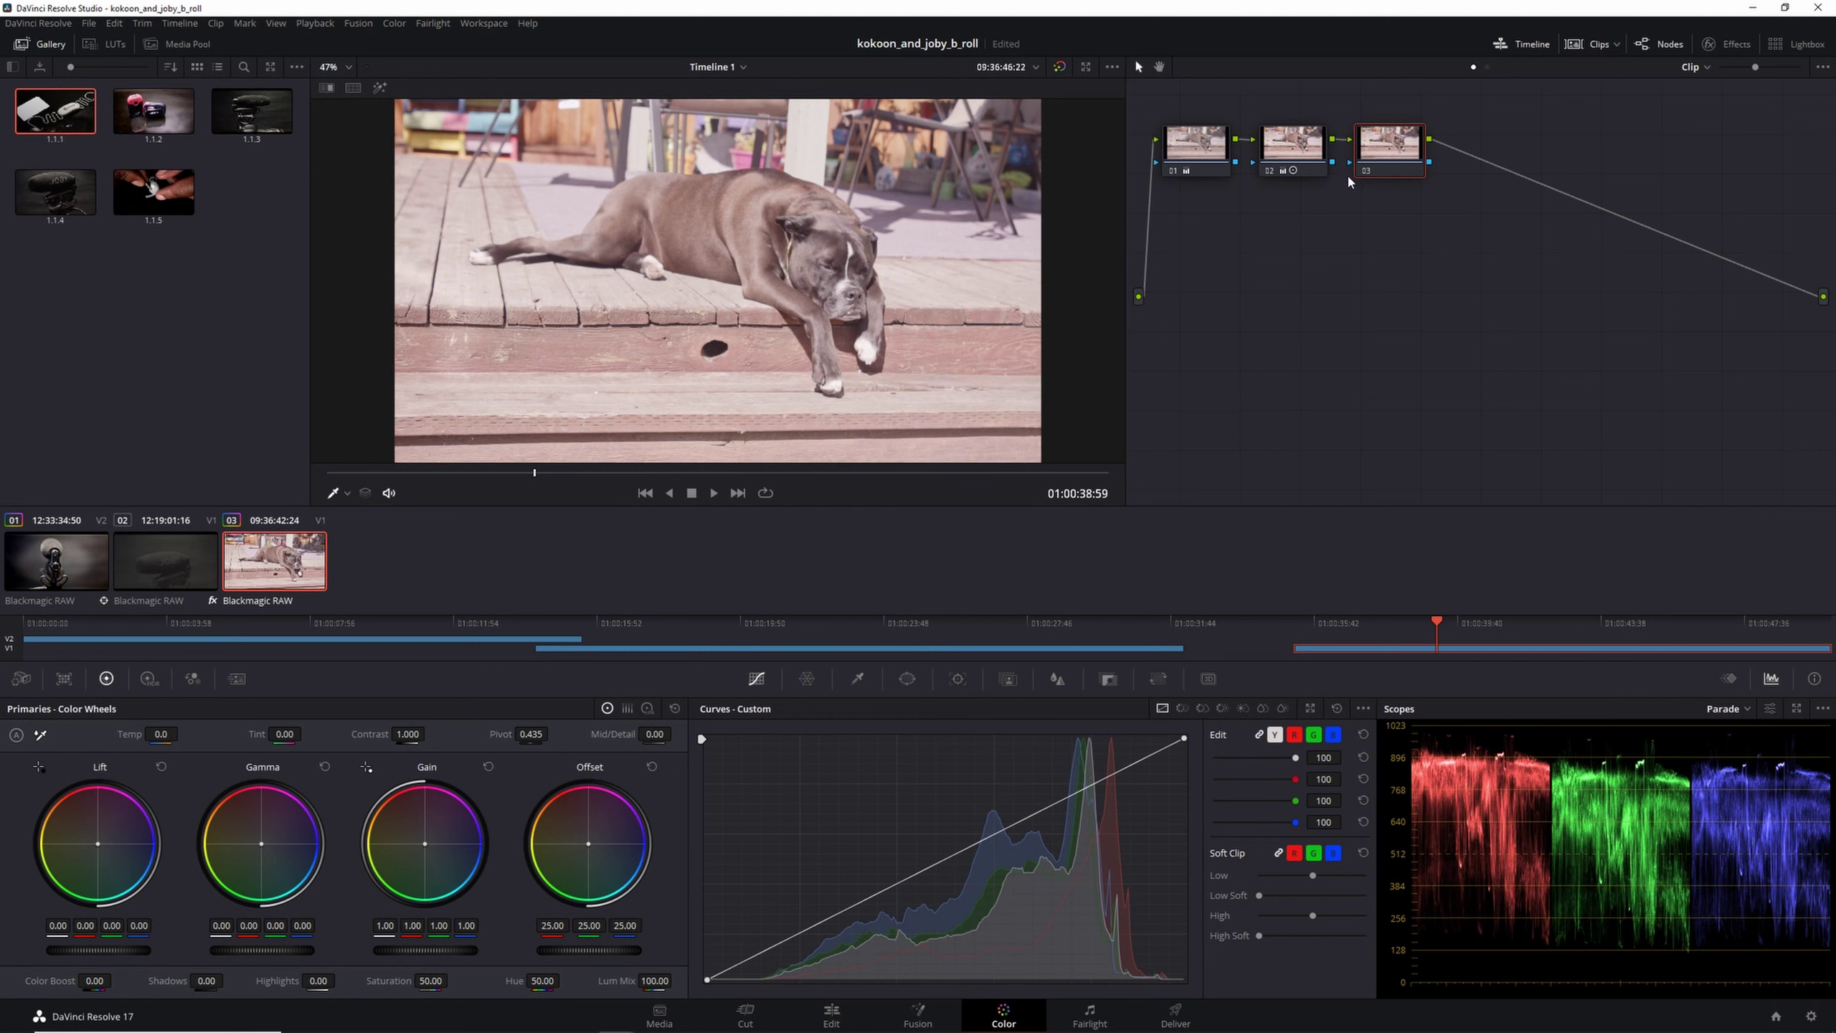
mouse_move(1293, 178)
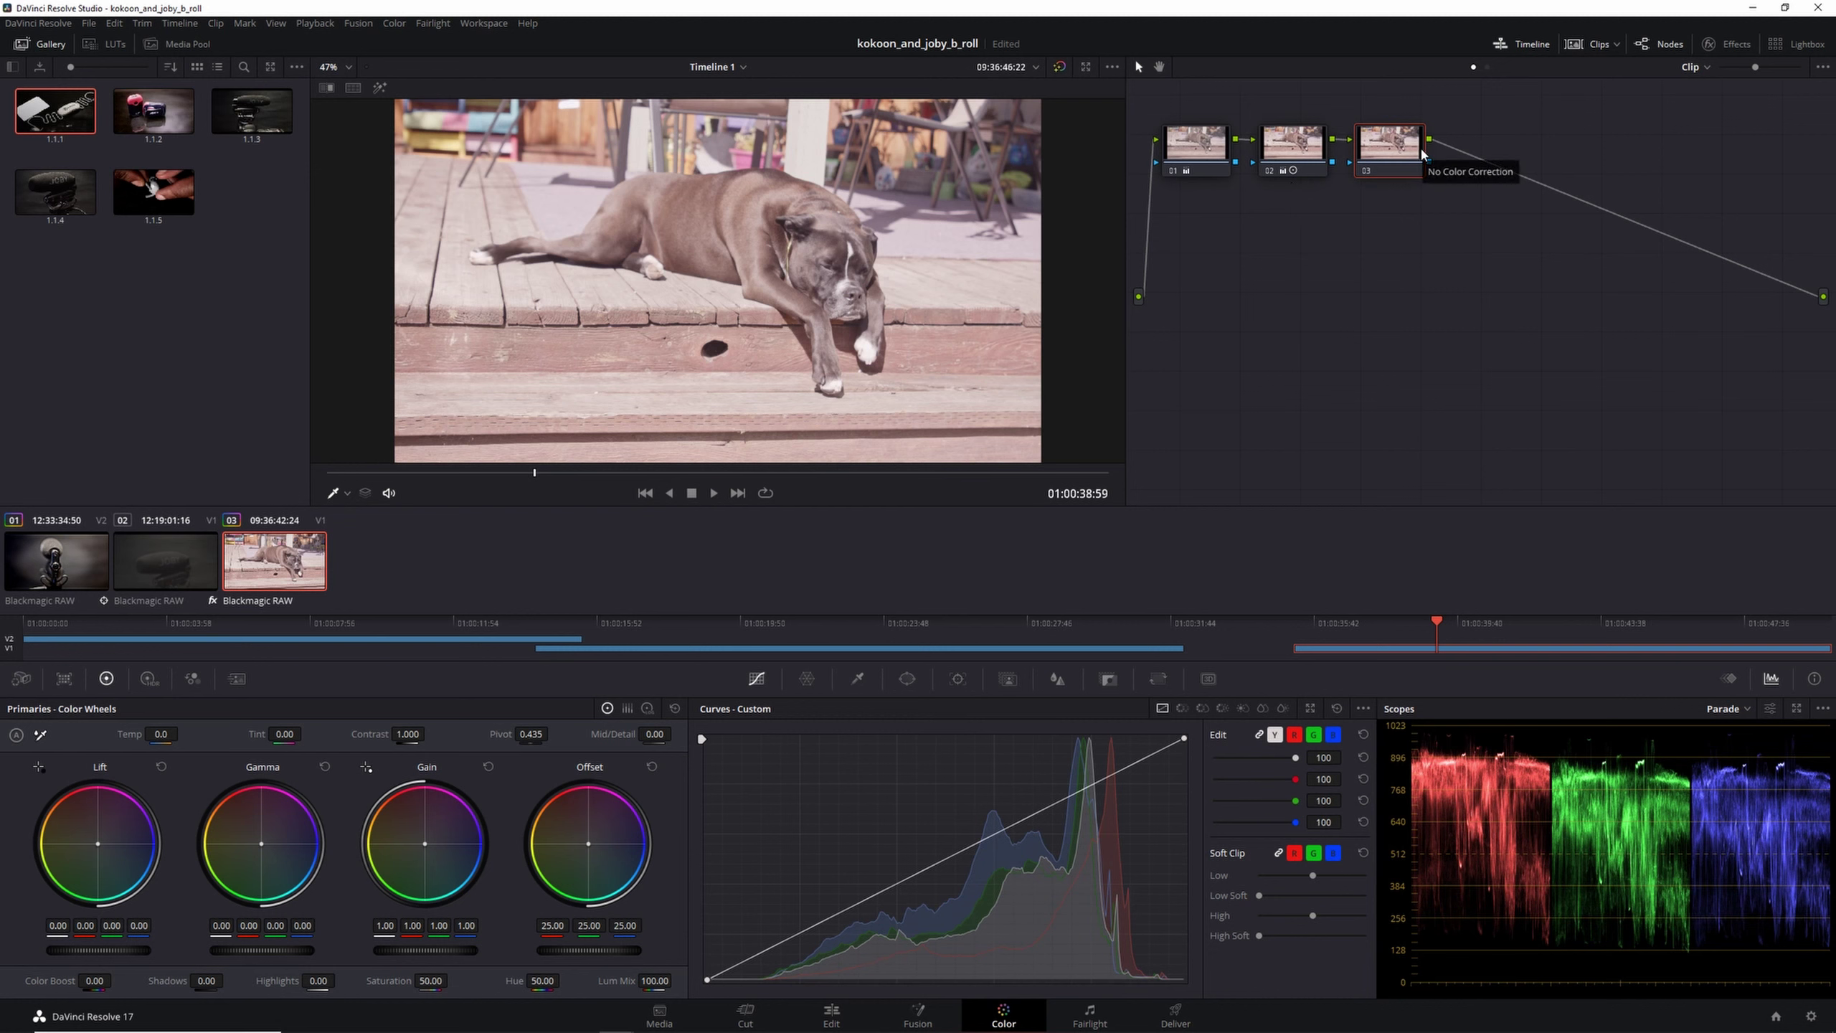
key(ctrl+s)
key(Delete)
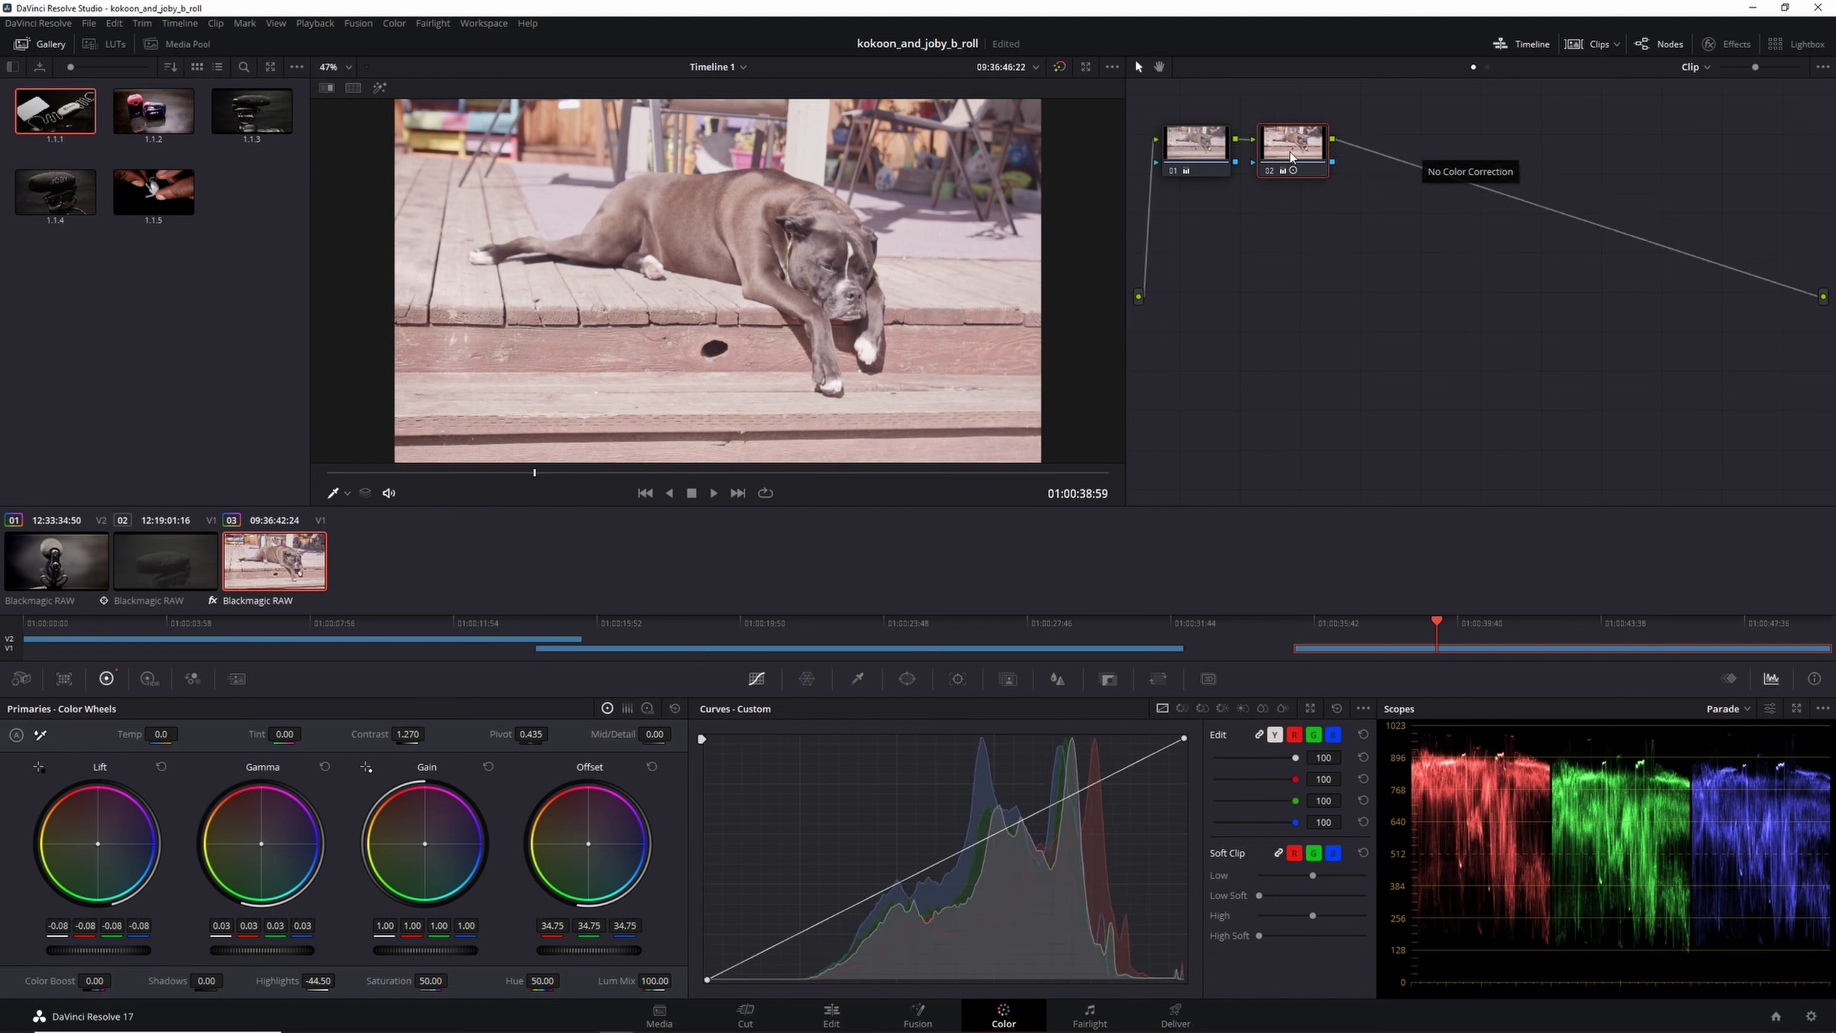
Step: Add a layer node beneath node 02, sample the dog's brown coat with the HSL Qualifier and highlight the selection
key(alt+l)
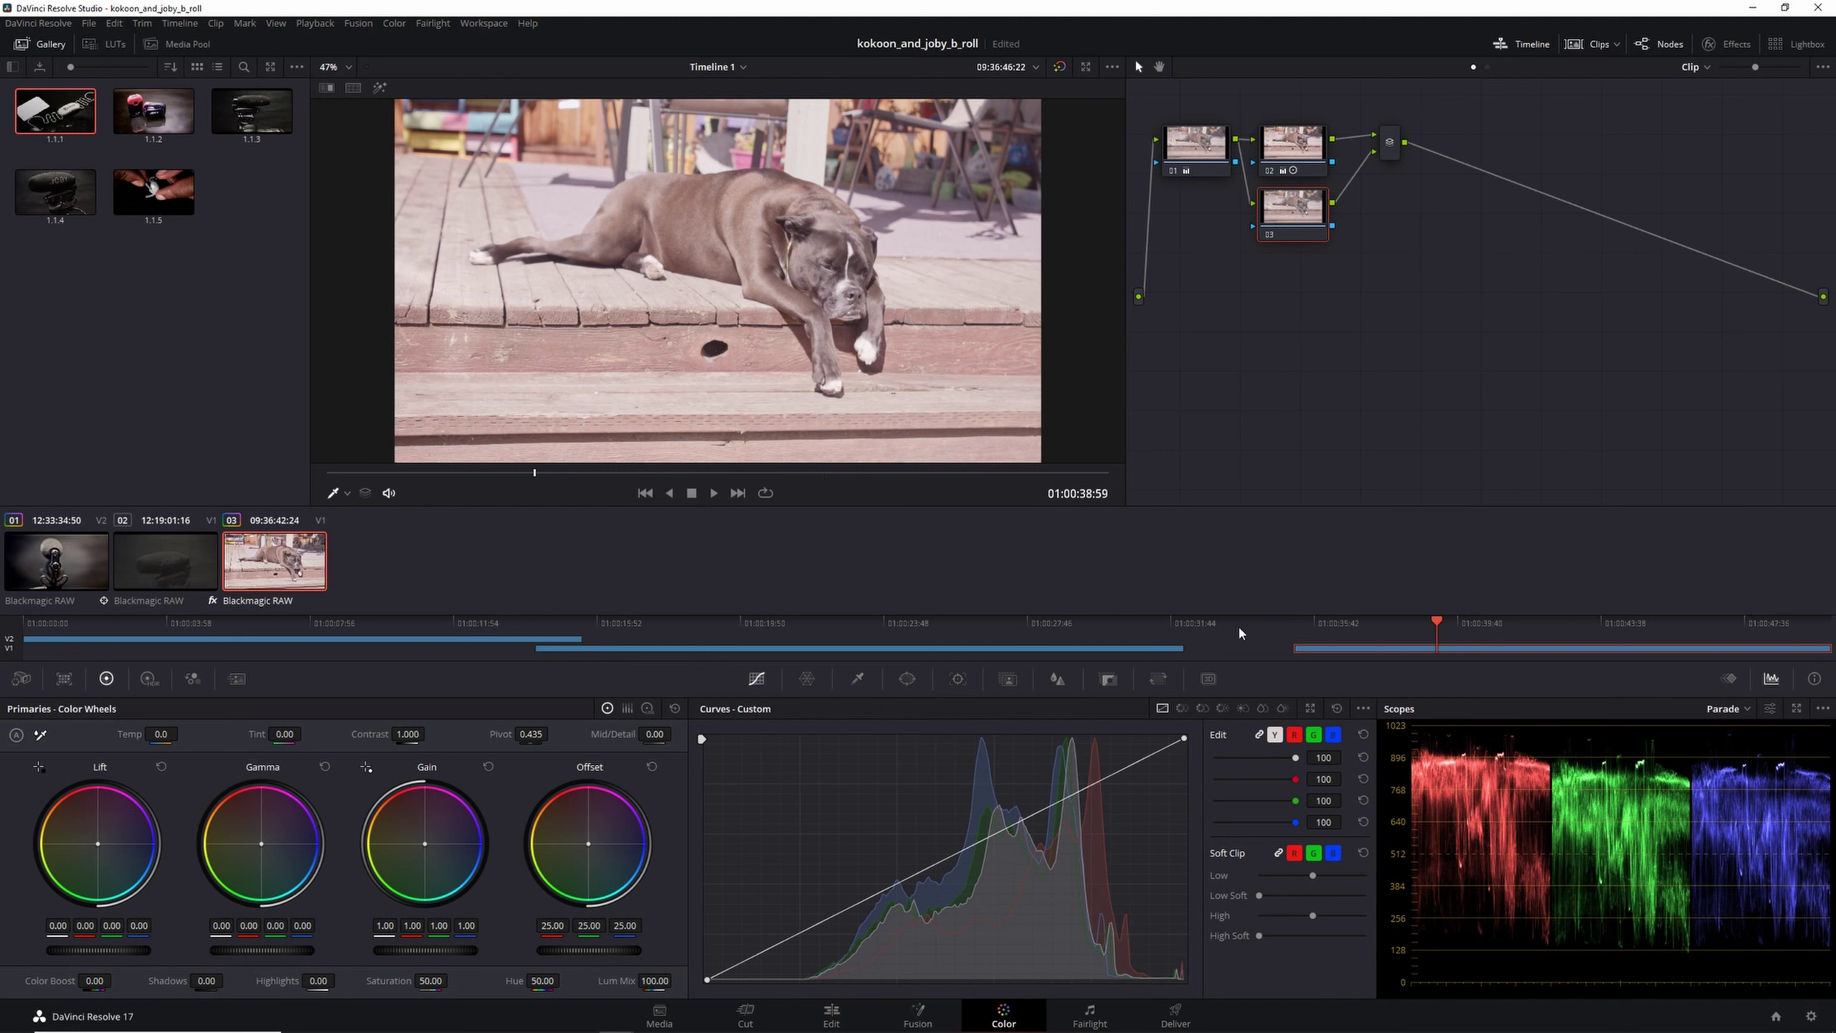
click(858, 680)
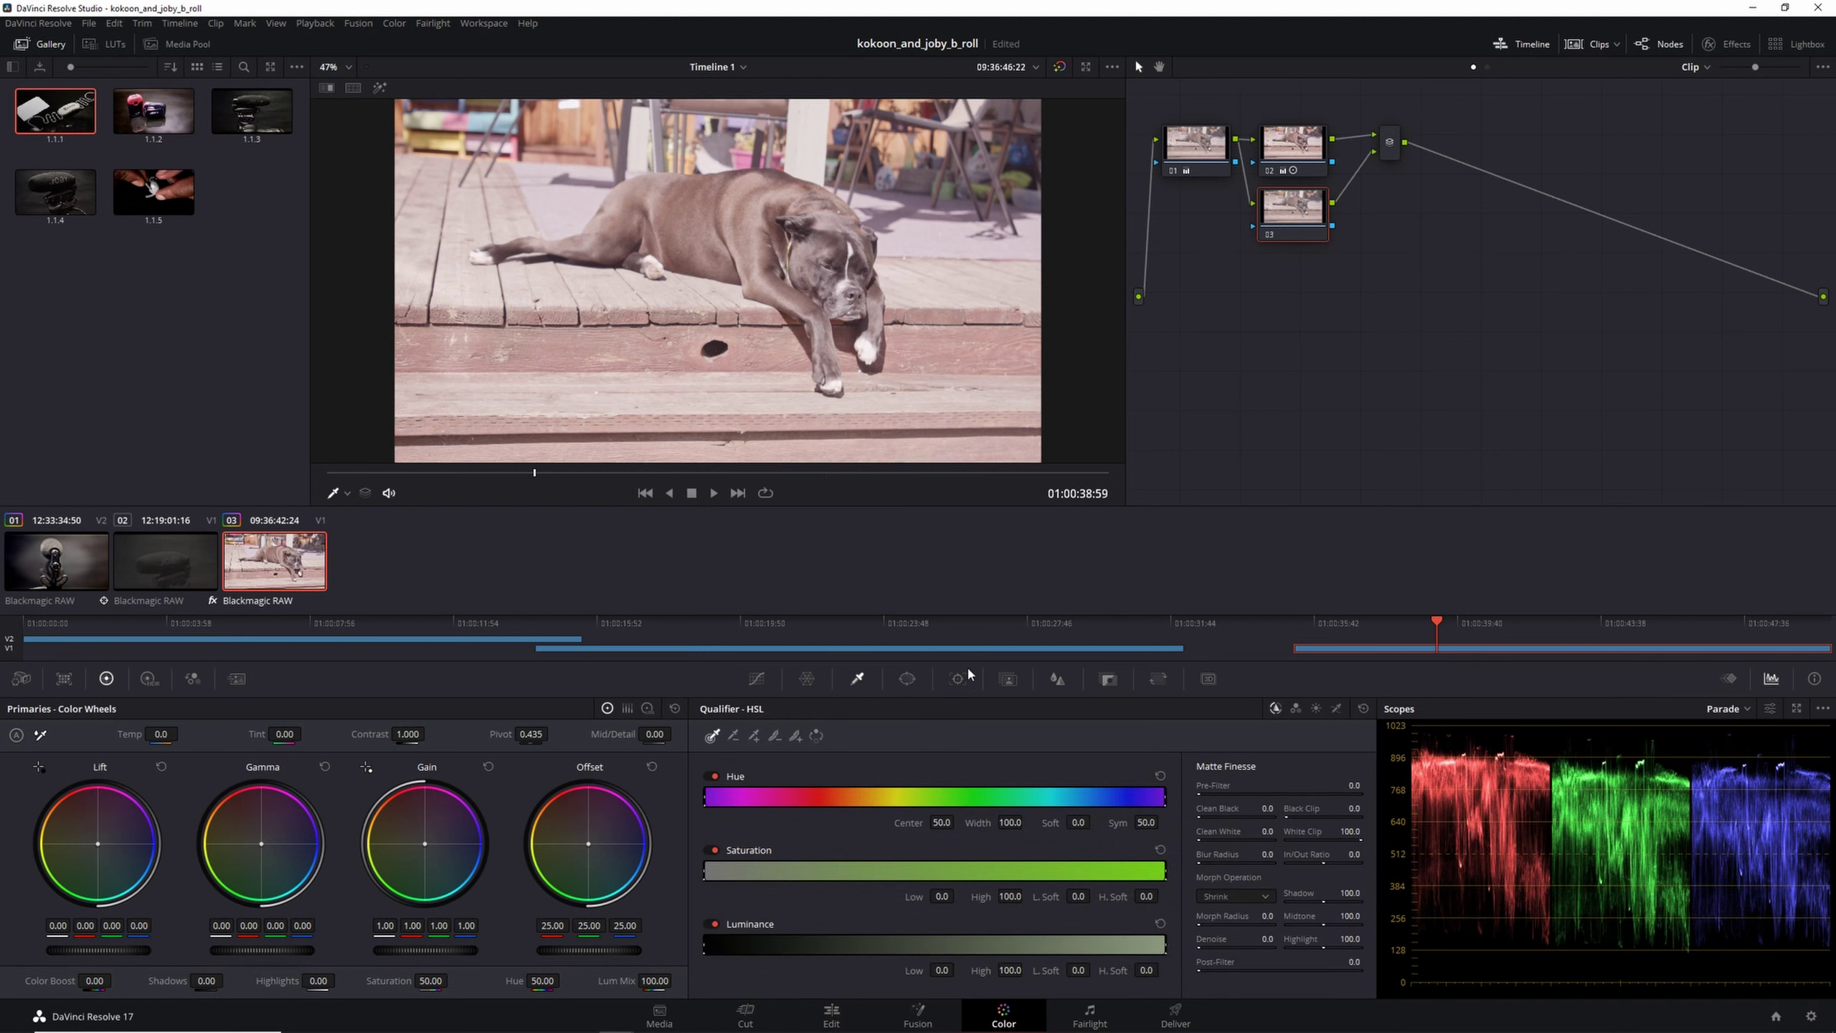
click(706, 200)
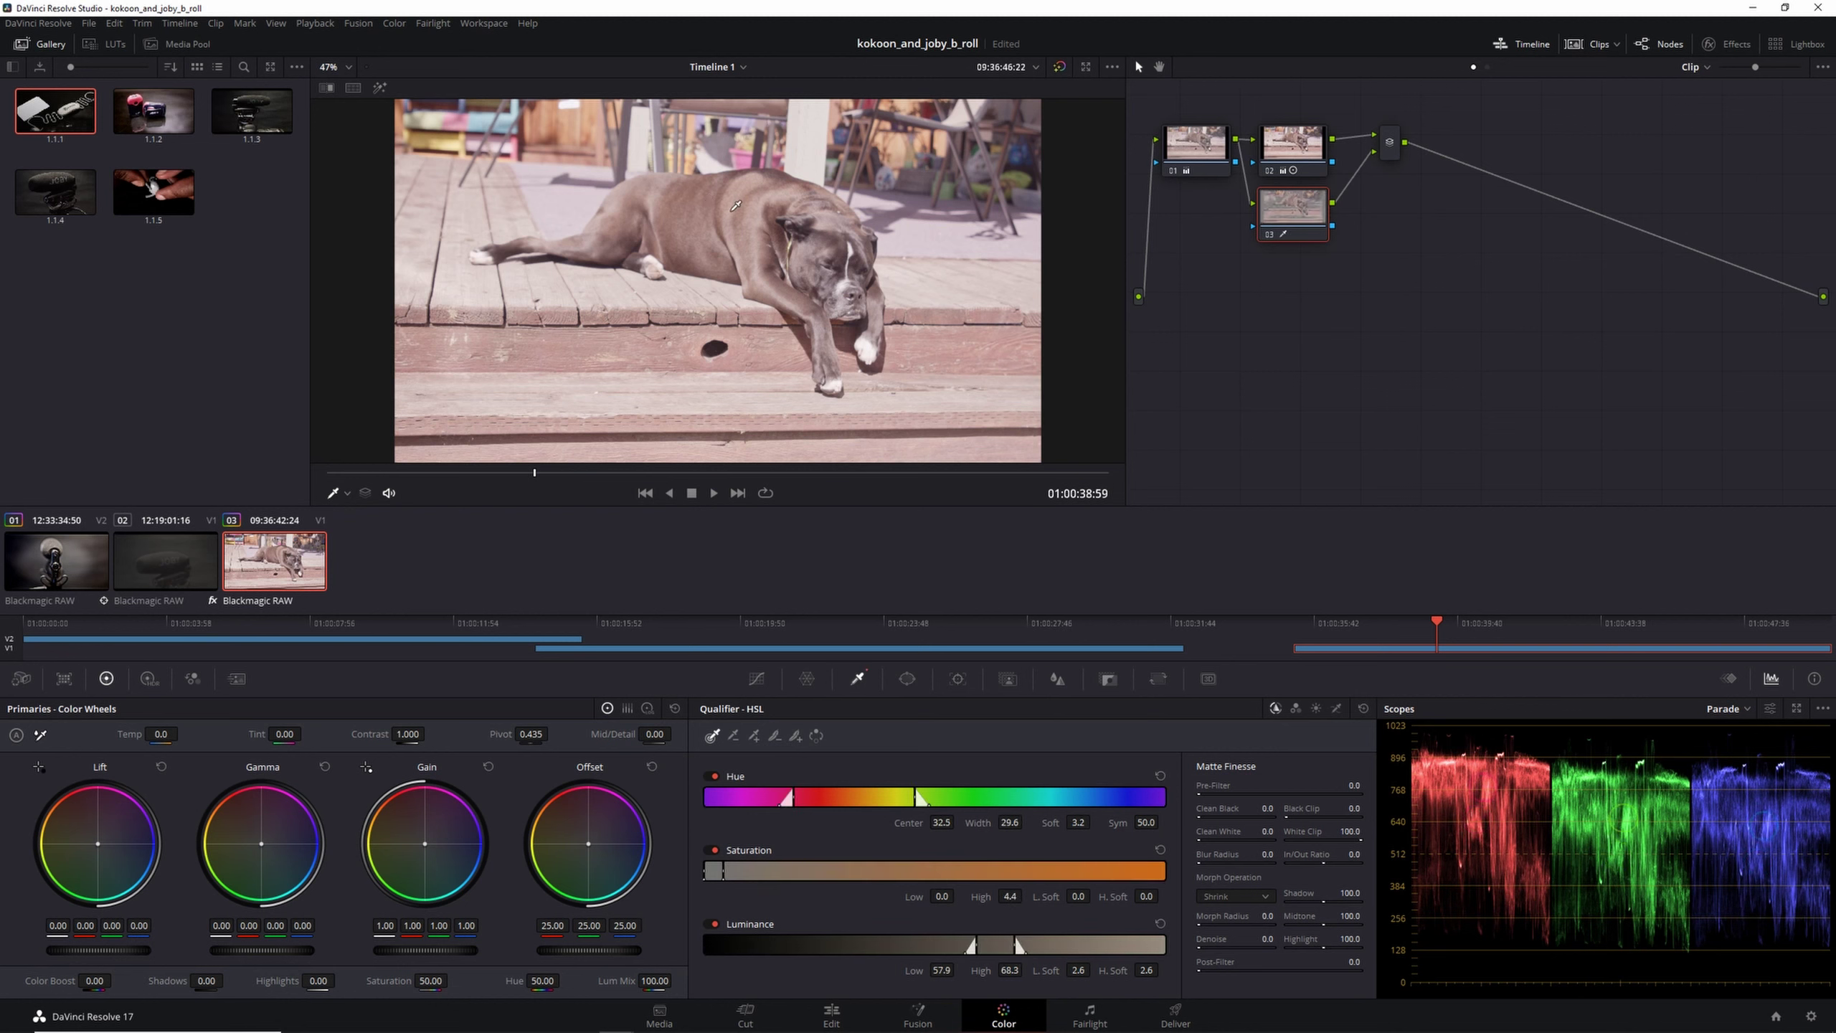
key(shift+h)
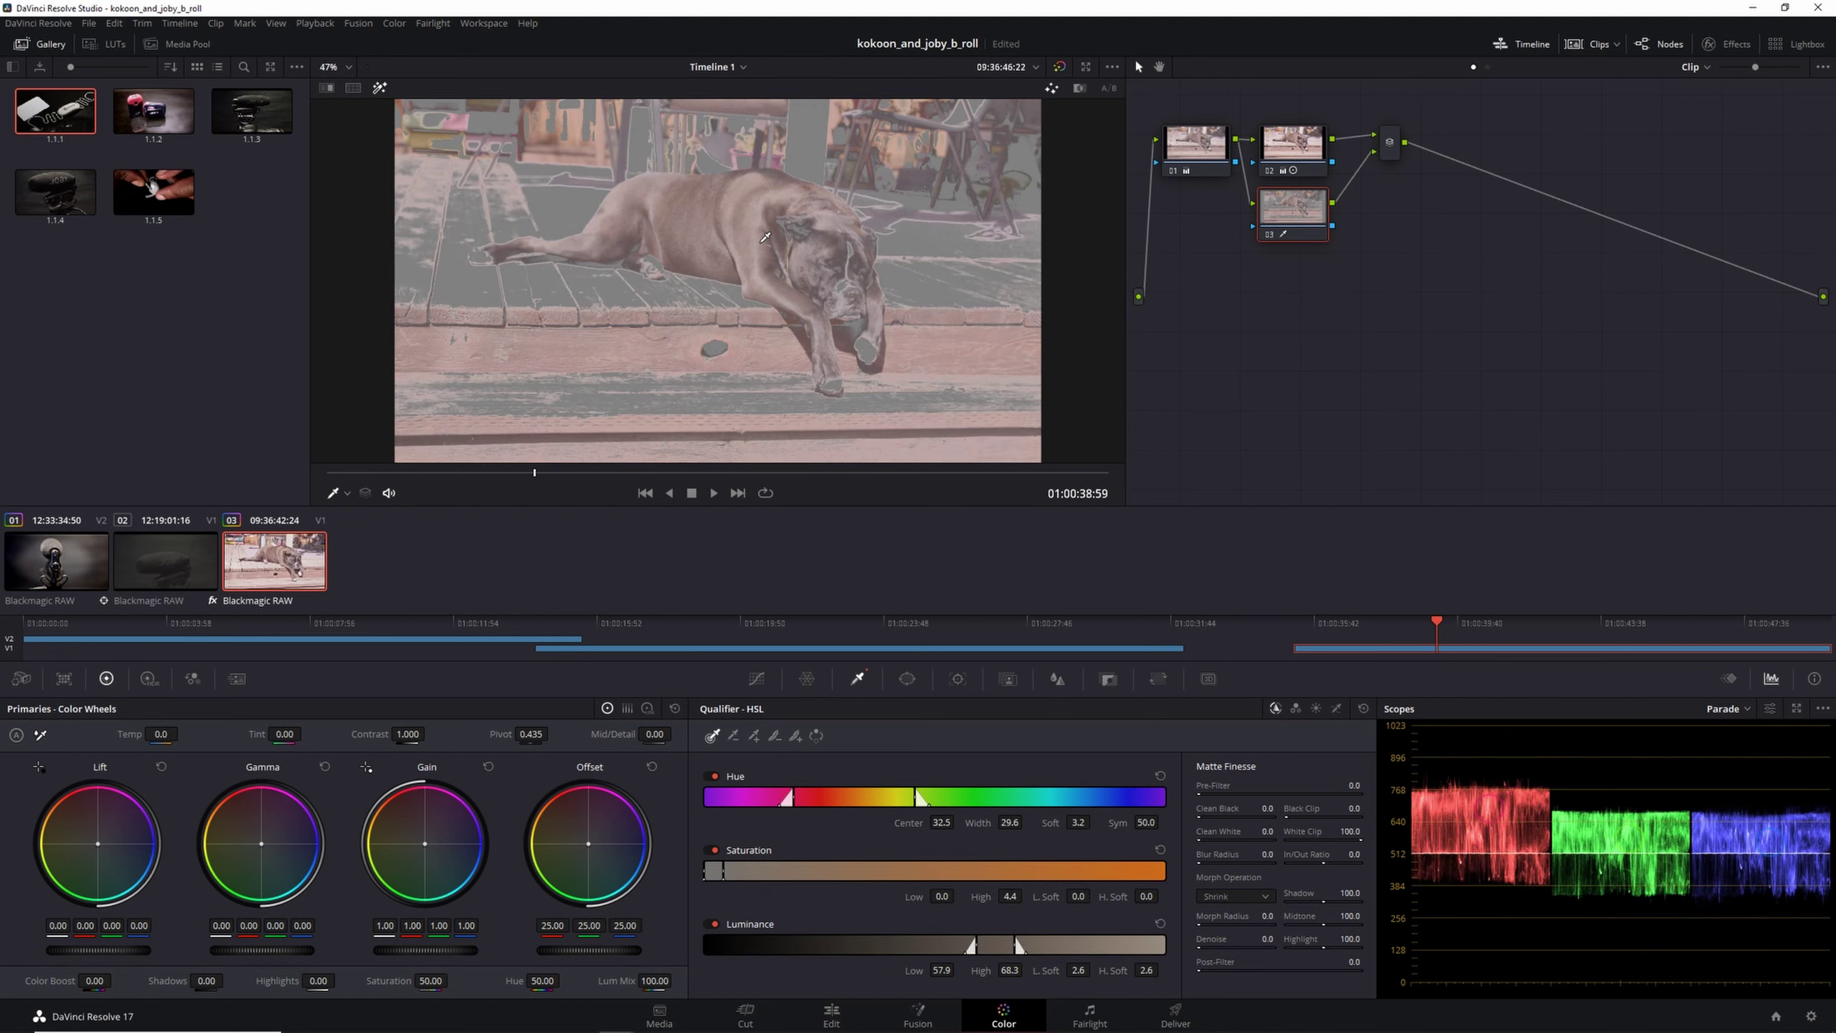
Step: Resample the coat color at several spots around the dog's shoulder and neck to improve the qualifier selection
click(754, 239)
click(769, 221)
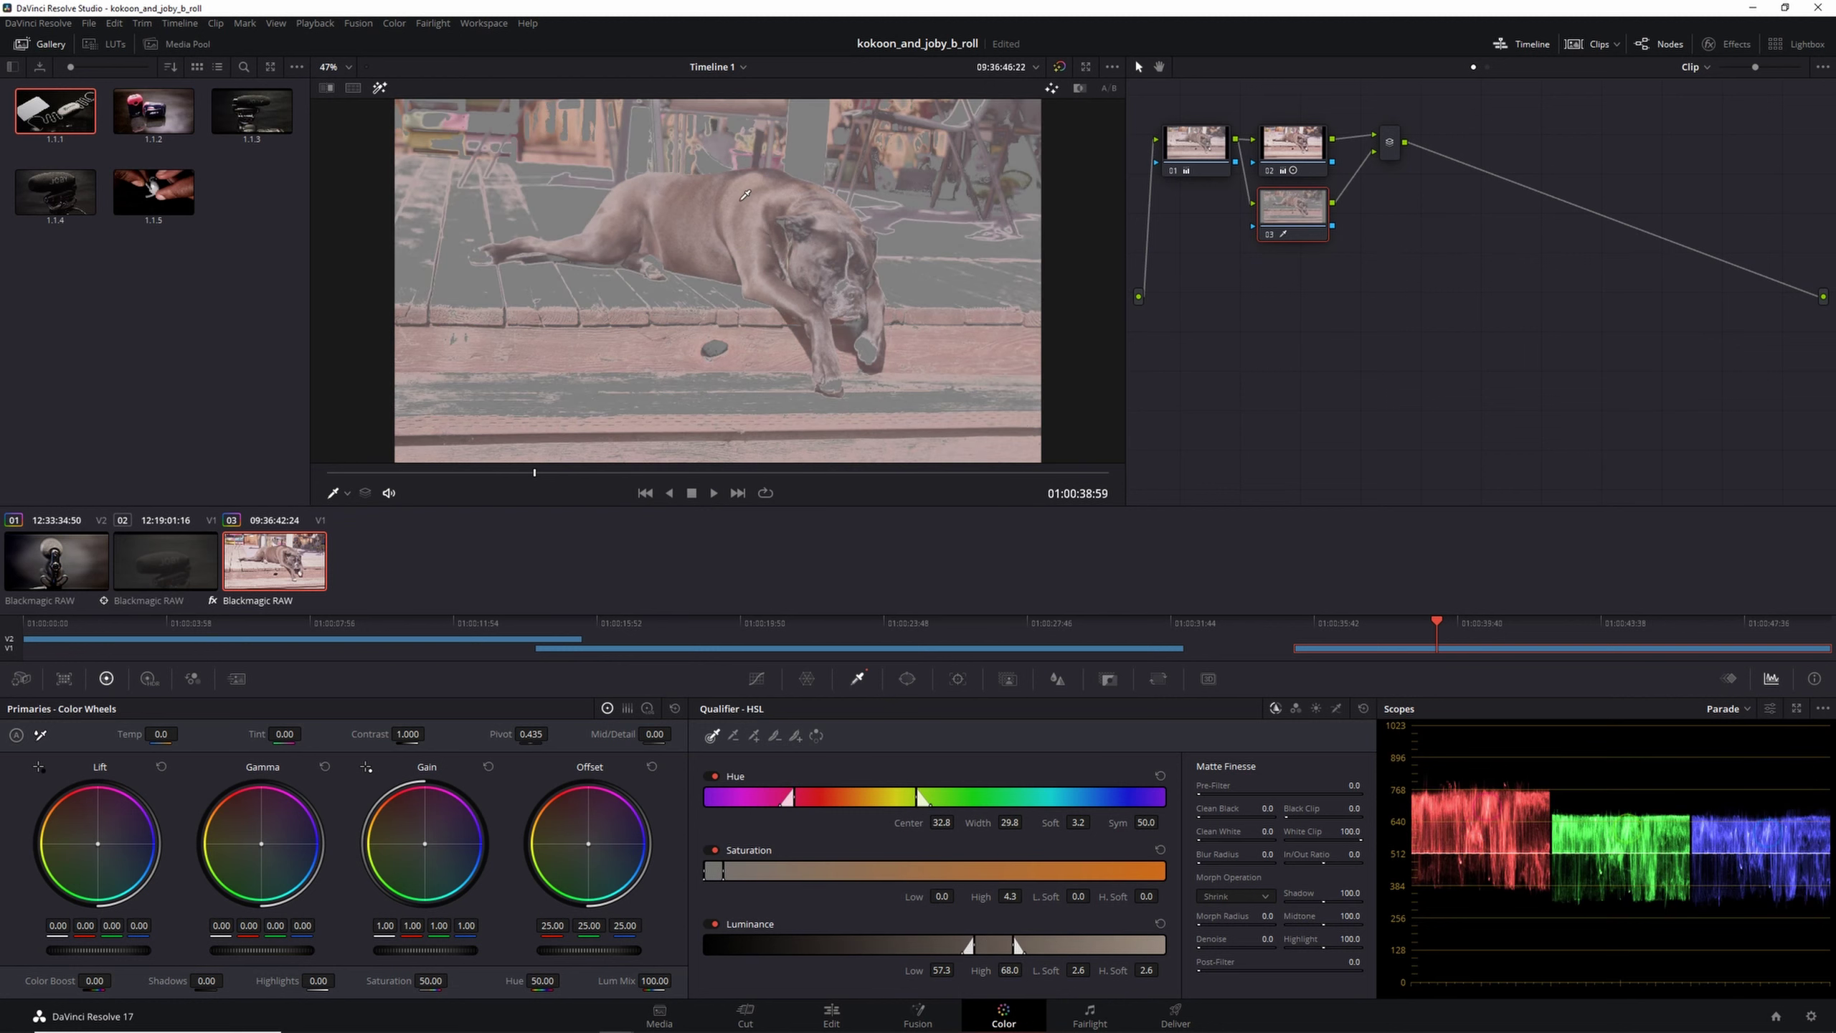
click(796, 195)
click(801, 195)
click(803, 199)
click(788, 193)
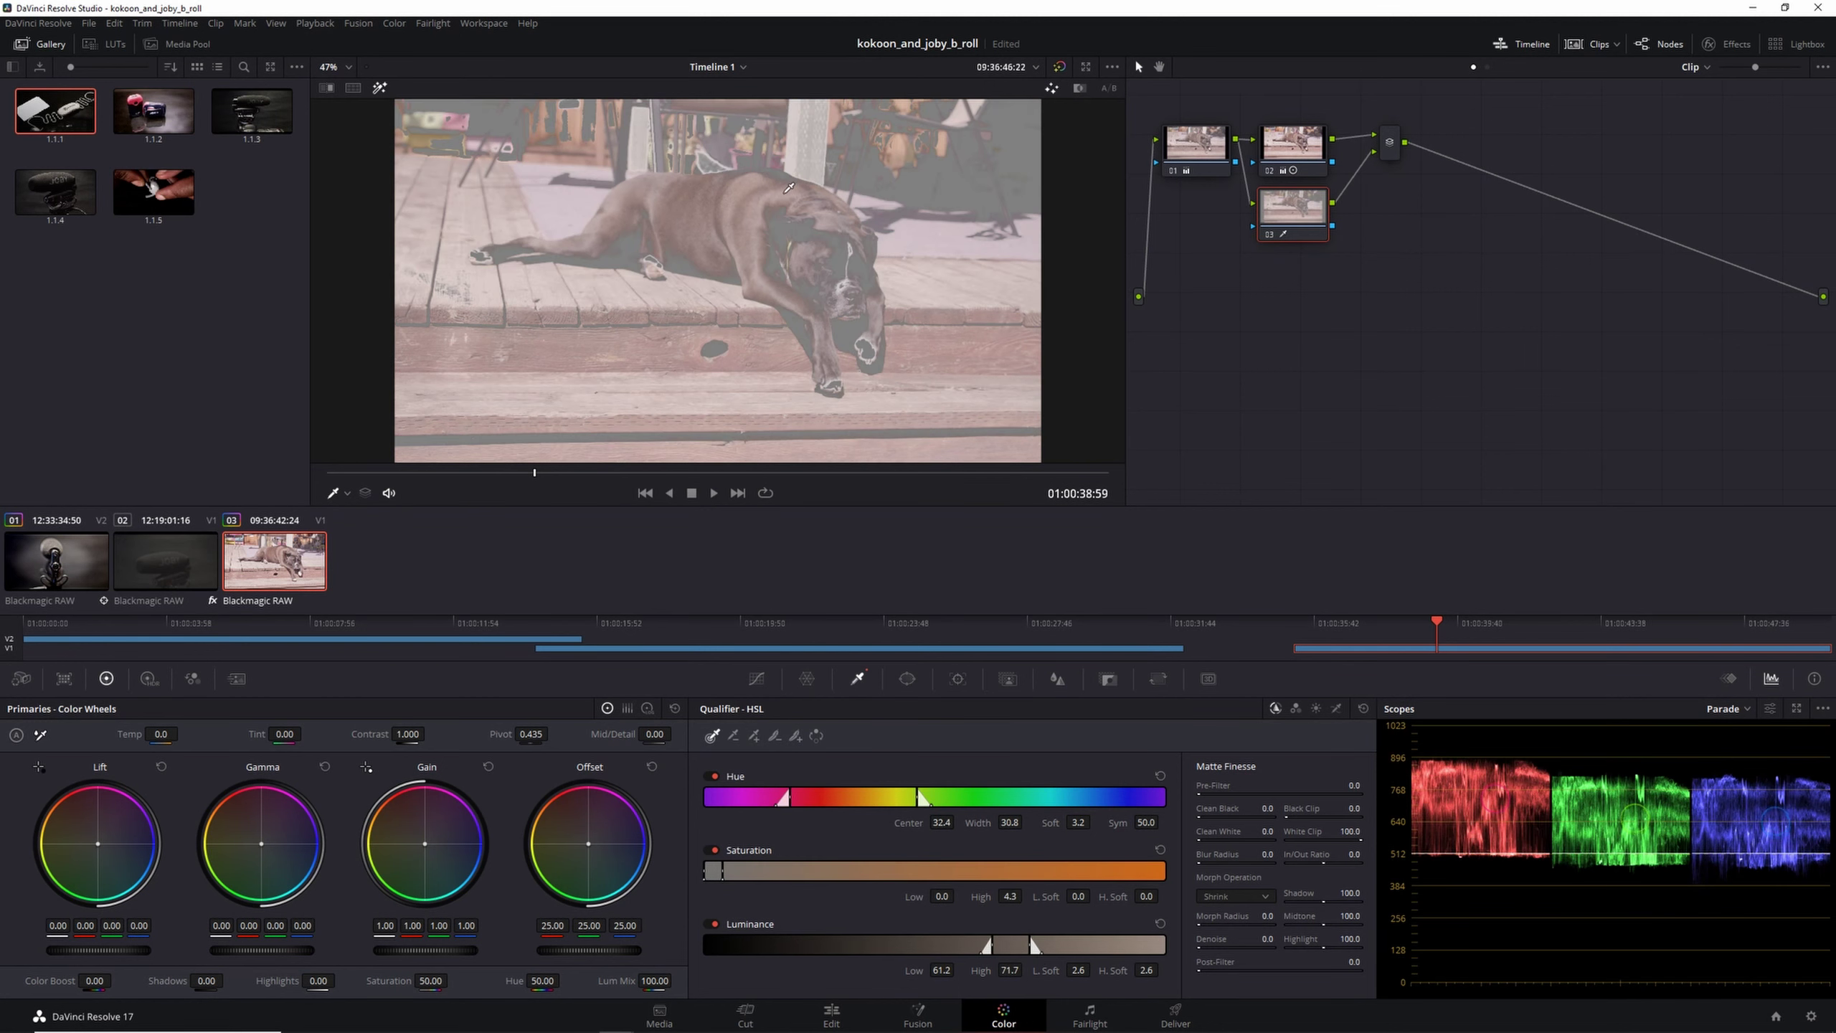
Step: Set the qualifier's Hue Center to 39.9 and Width to 33.6, with Luminance High at 69.5 and L. Soft at 3.4
drag(1011, 822, 953, 823)
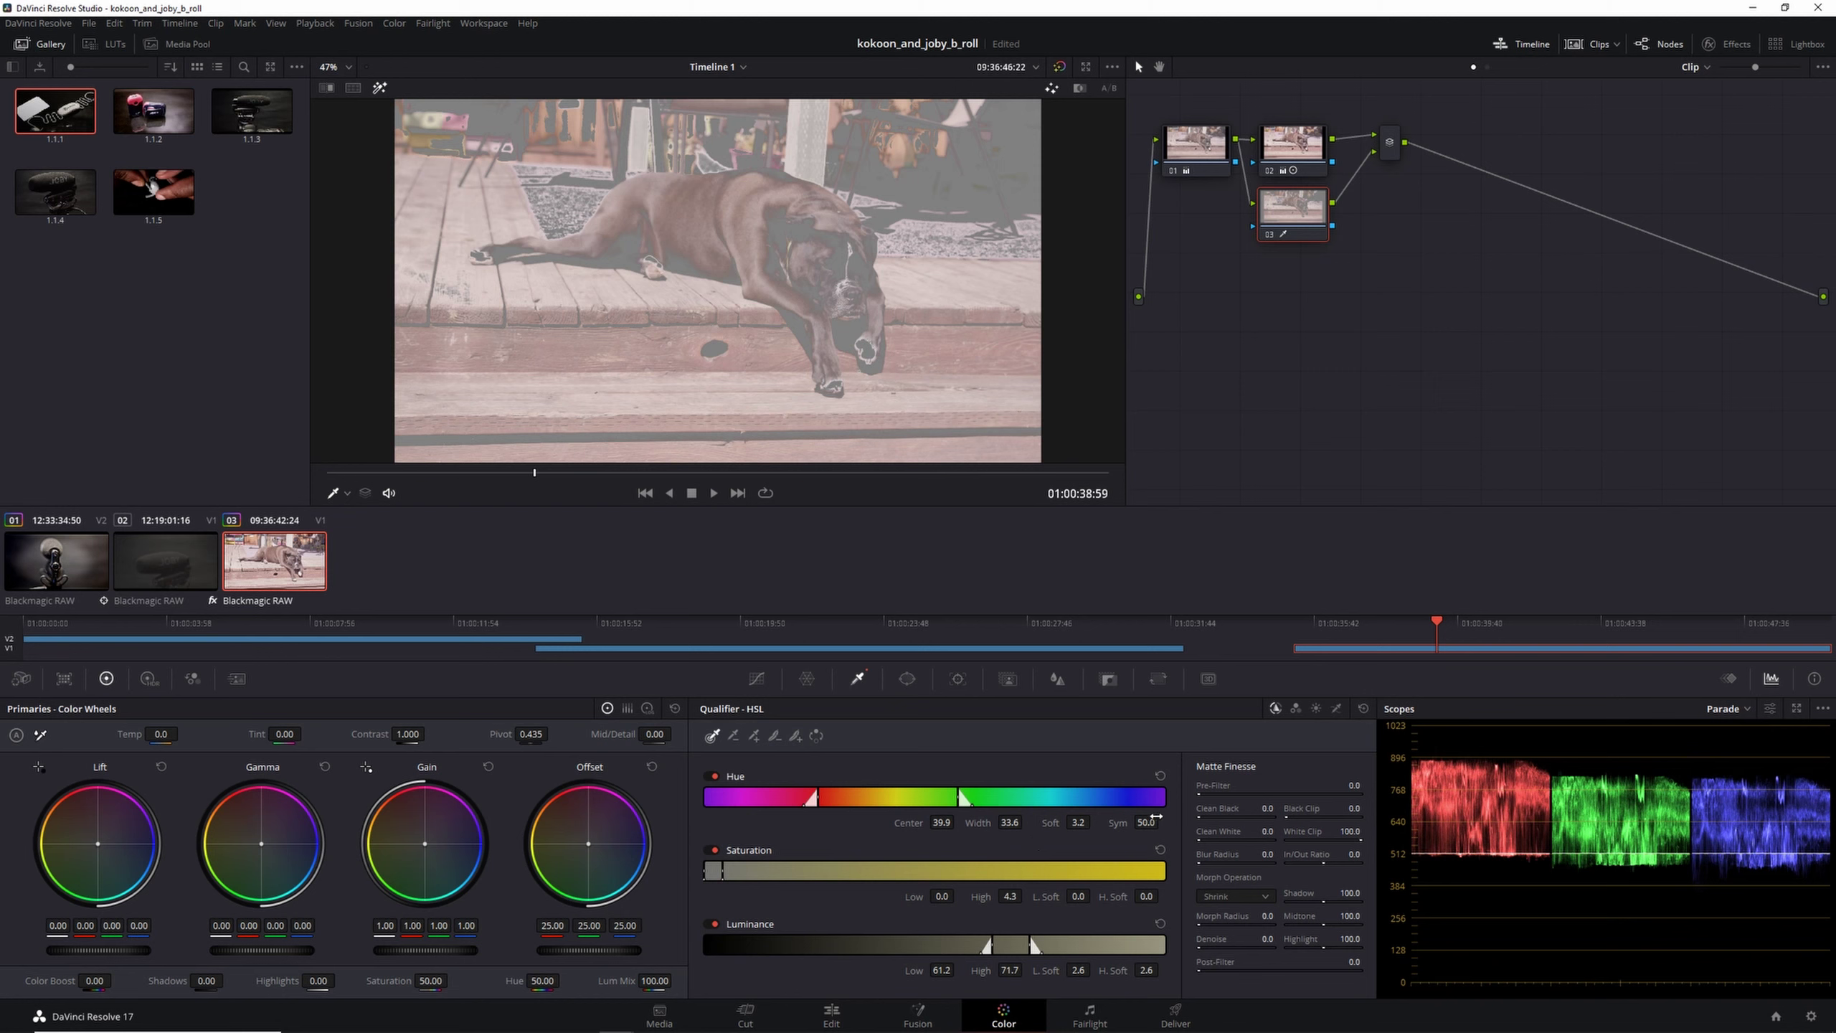
drag(1020, 970, 1026, 969)
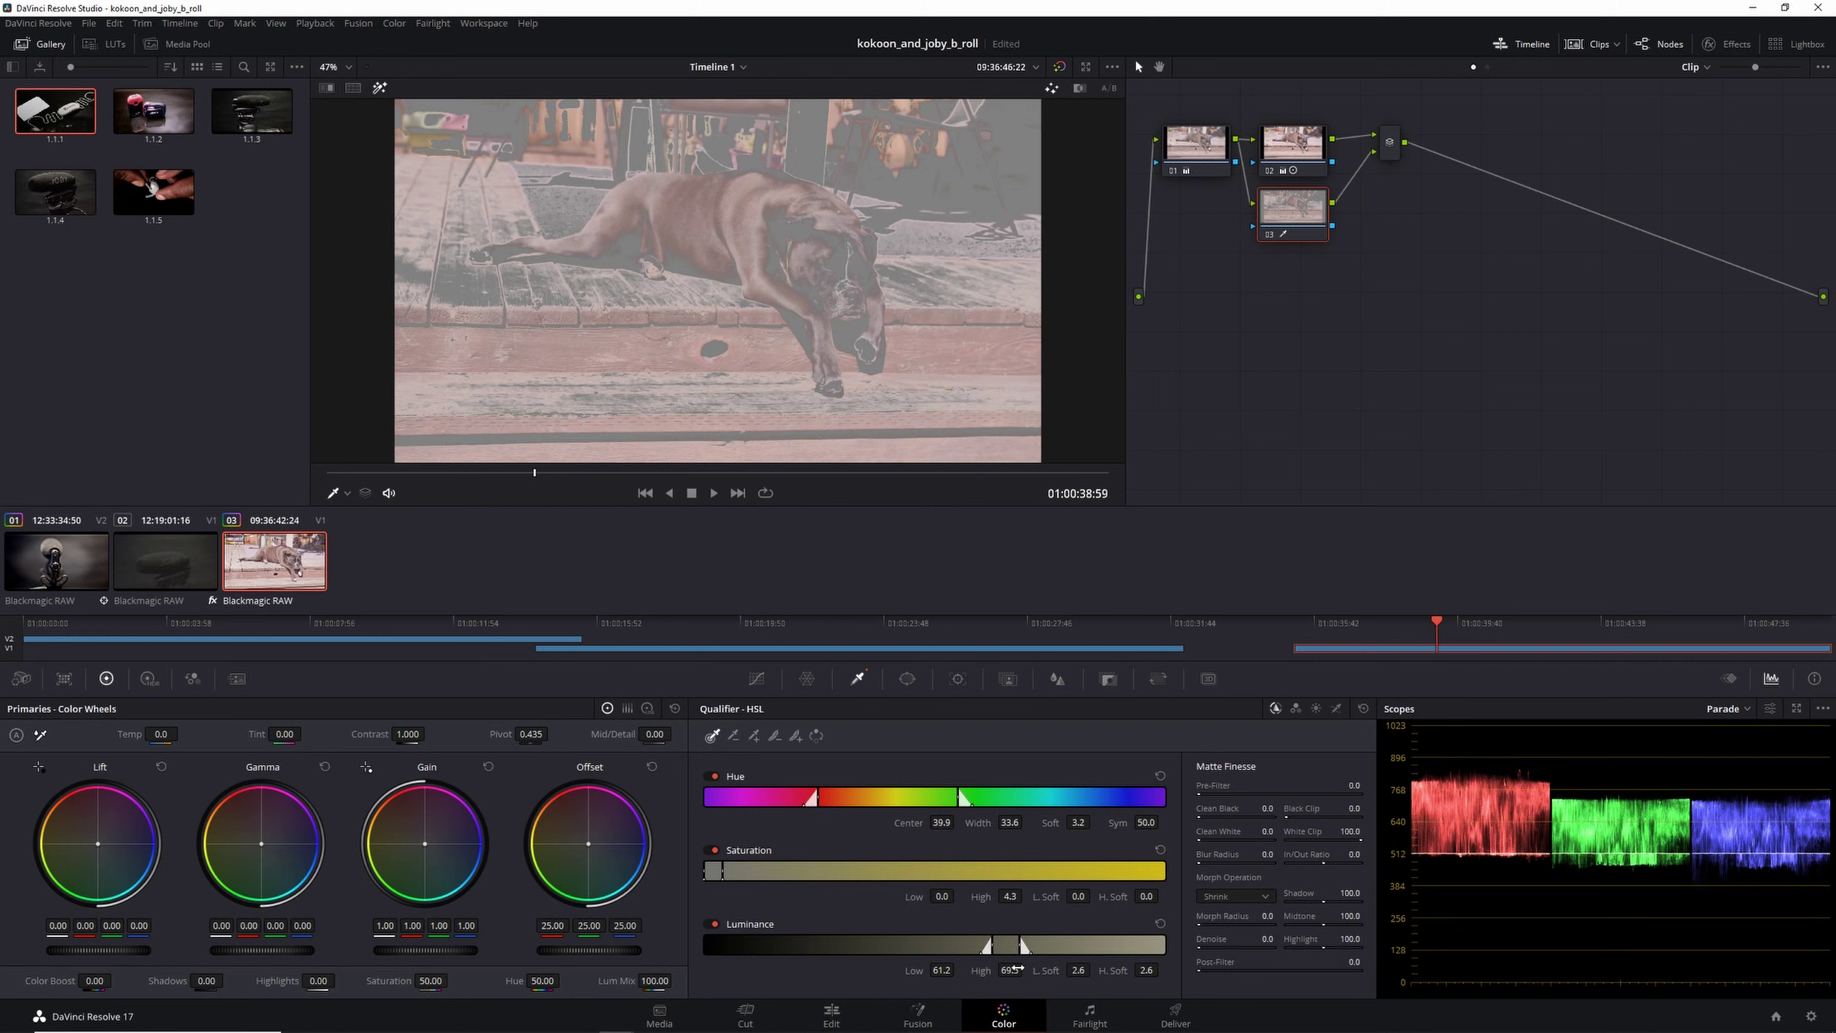
drag(1080, 970, 1117, 969)
Step: Set the qualifier's Hue Soft to 10.5, Hue Center to 35.6 and Saturation High to 2.1, and turn off the highlight view
mouse_move(1075, 822)
mouse_down()
mouse_move(1060, 822)
mouse_move(1094, 822)
mouse_up()
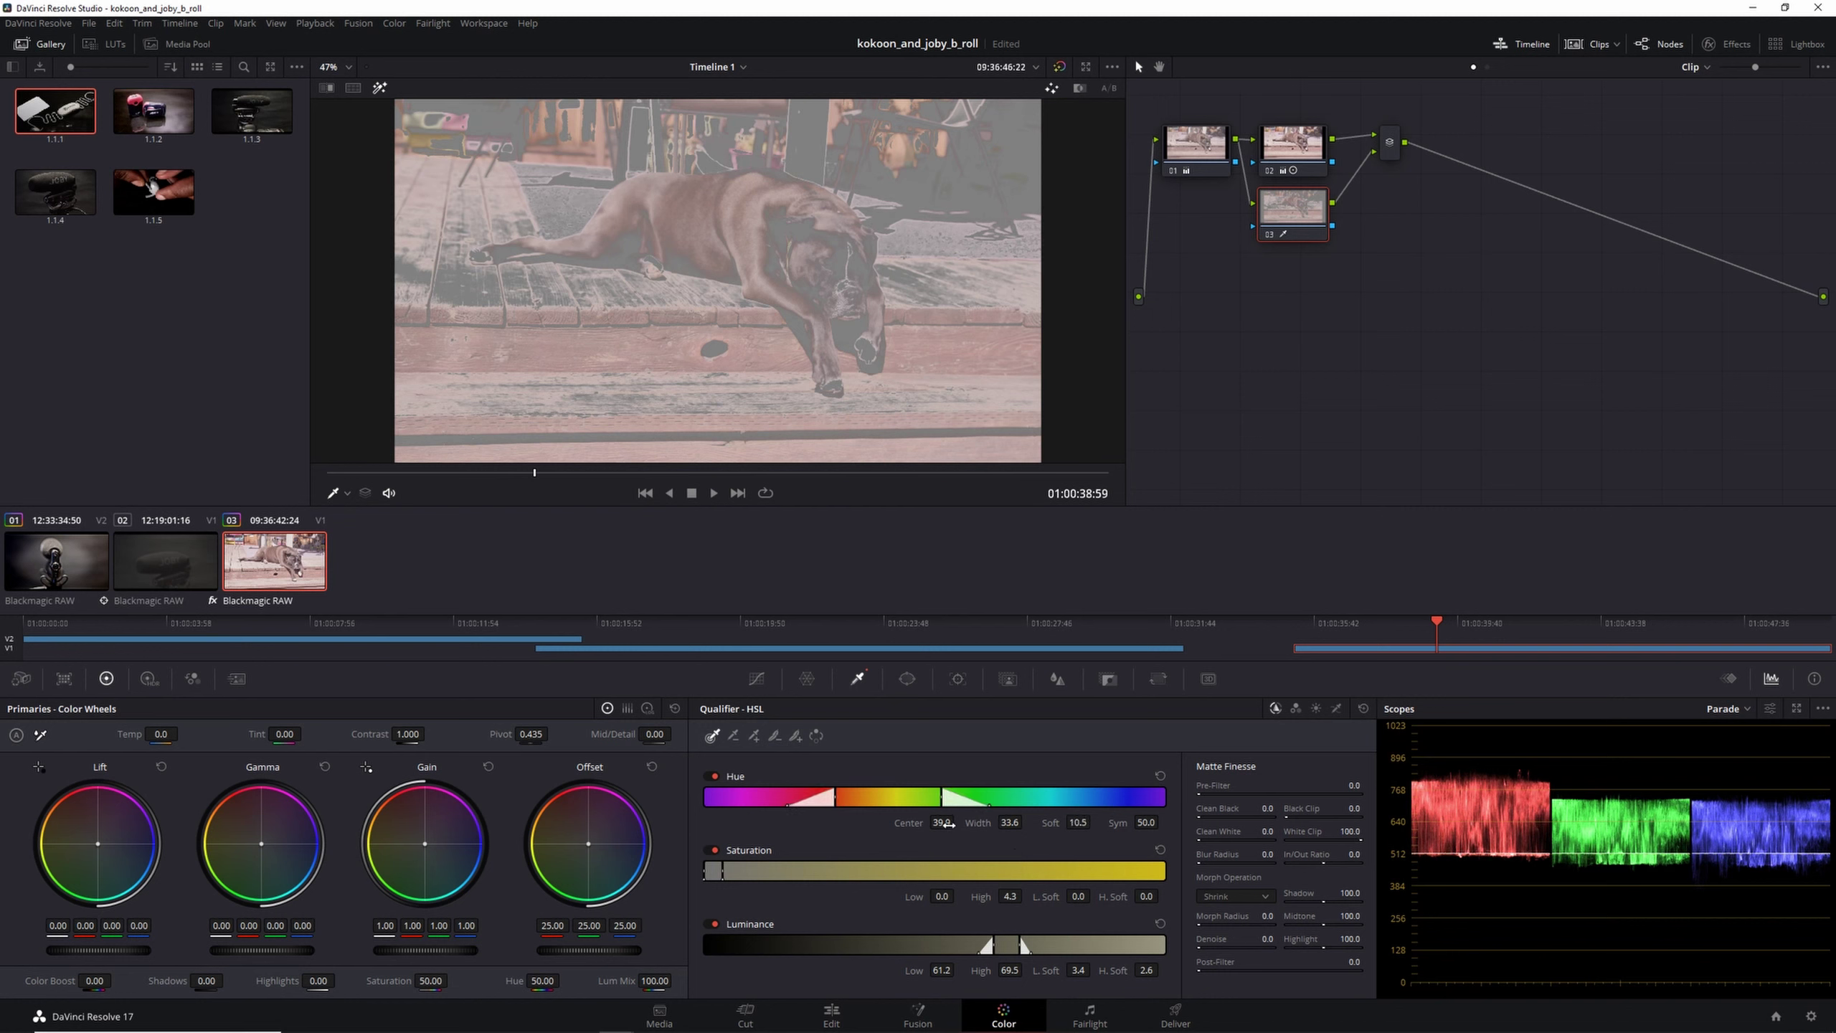
drag(946, 825, 929, 824)
drag(1018, 898, 1011, 898)
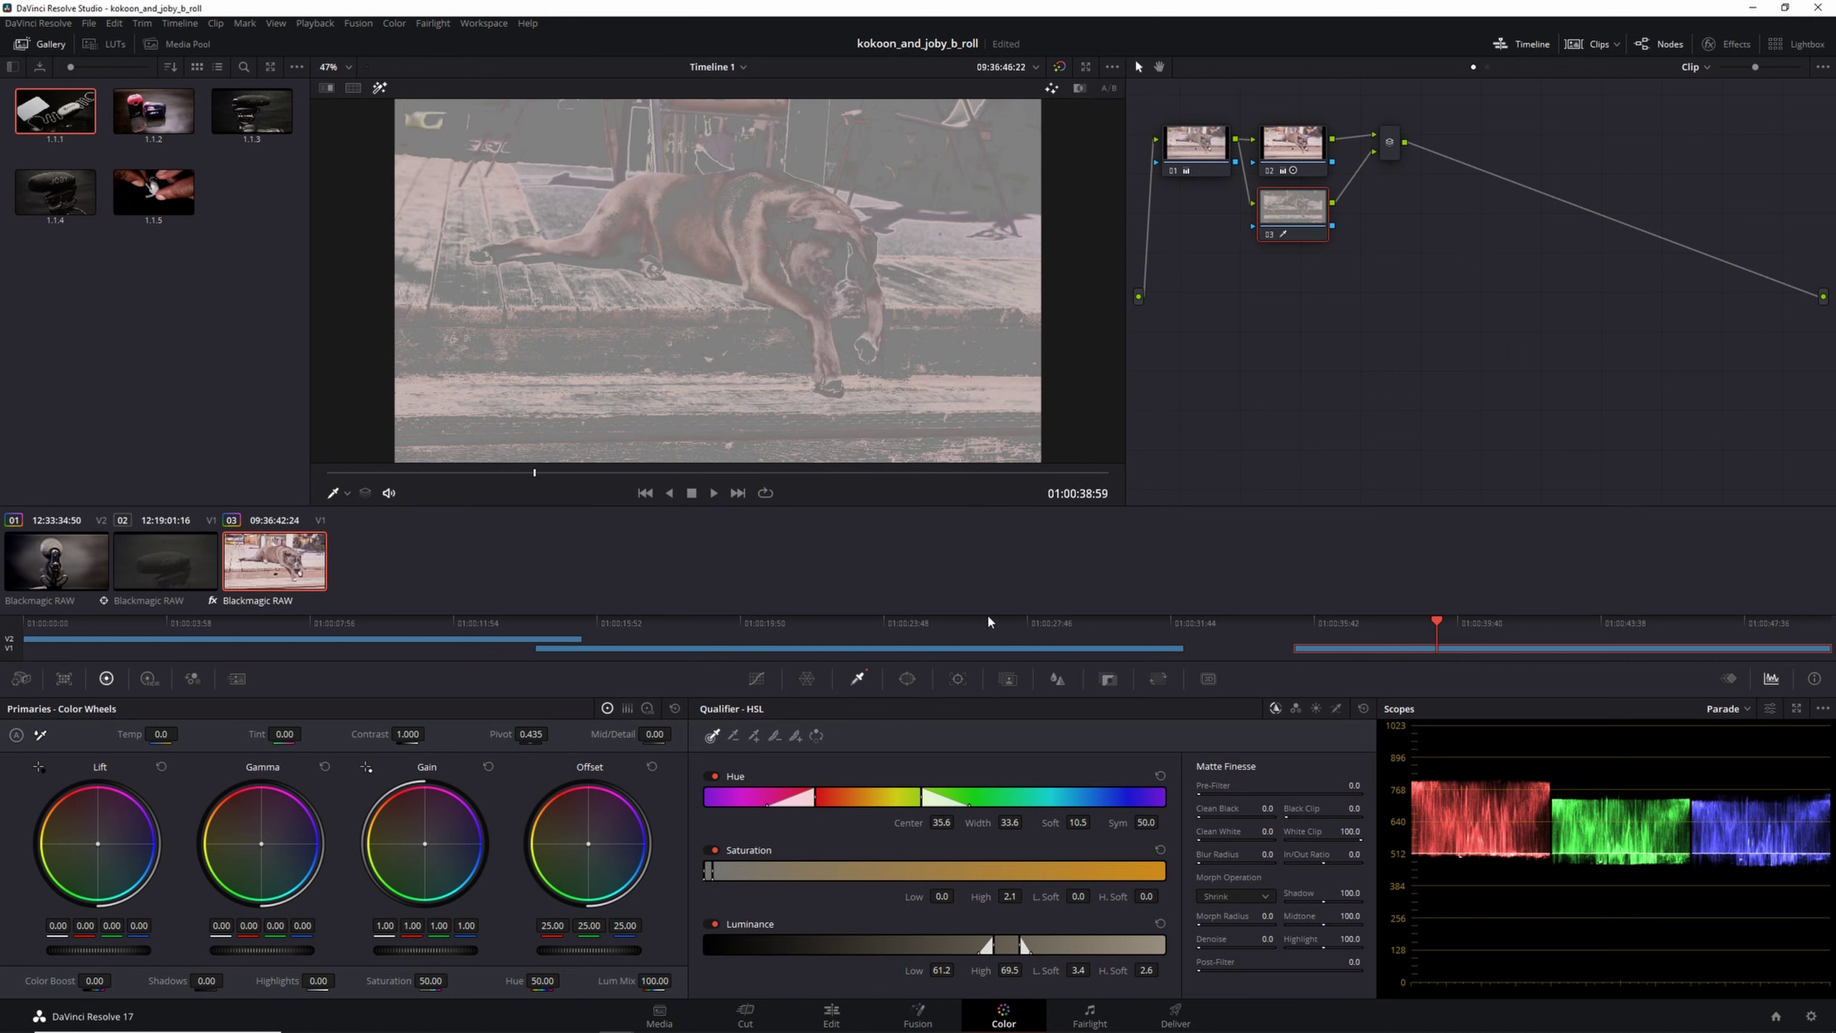
key(shift+h)
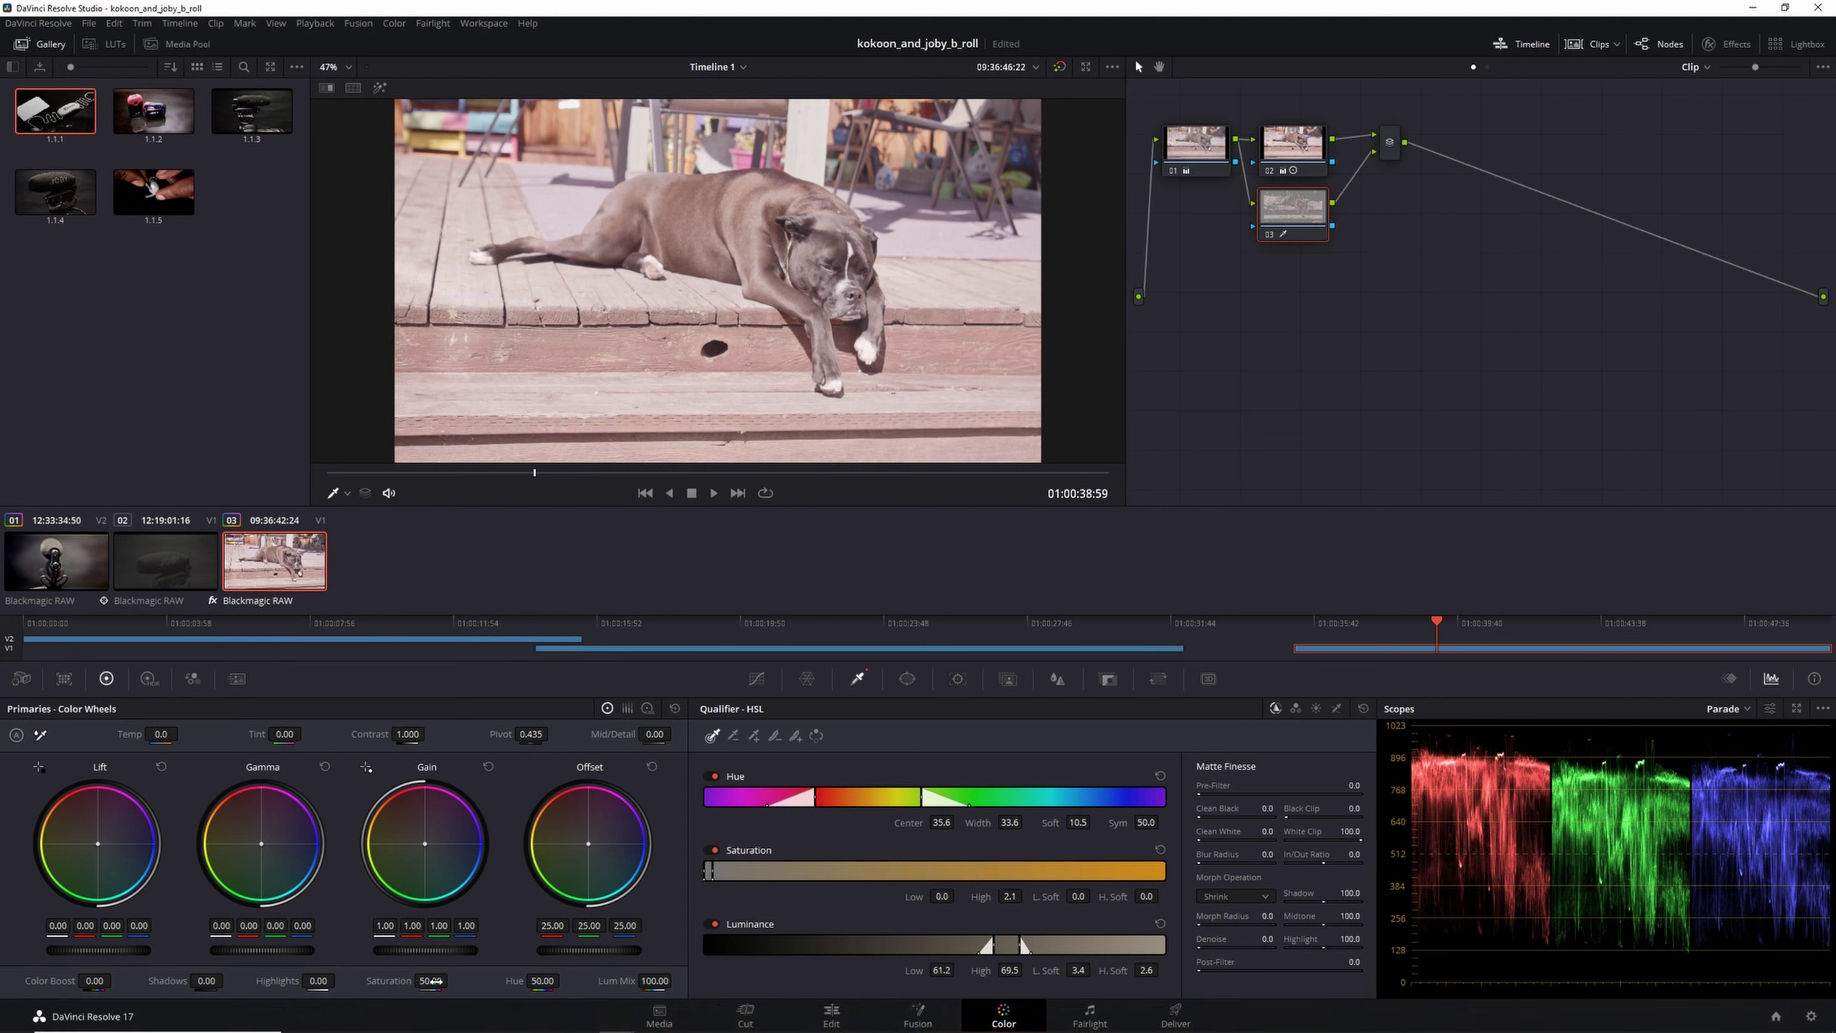
Step: Grade the qualified coat on node 03 with Saturation at 86.40, Contrast at 1.256 and Highlights at 3.50
drag(433, 981, 452, 980)
drag(418, 739, 432, 733)
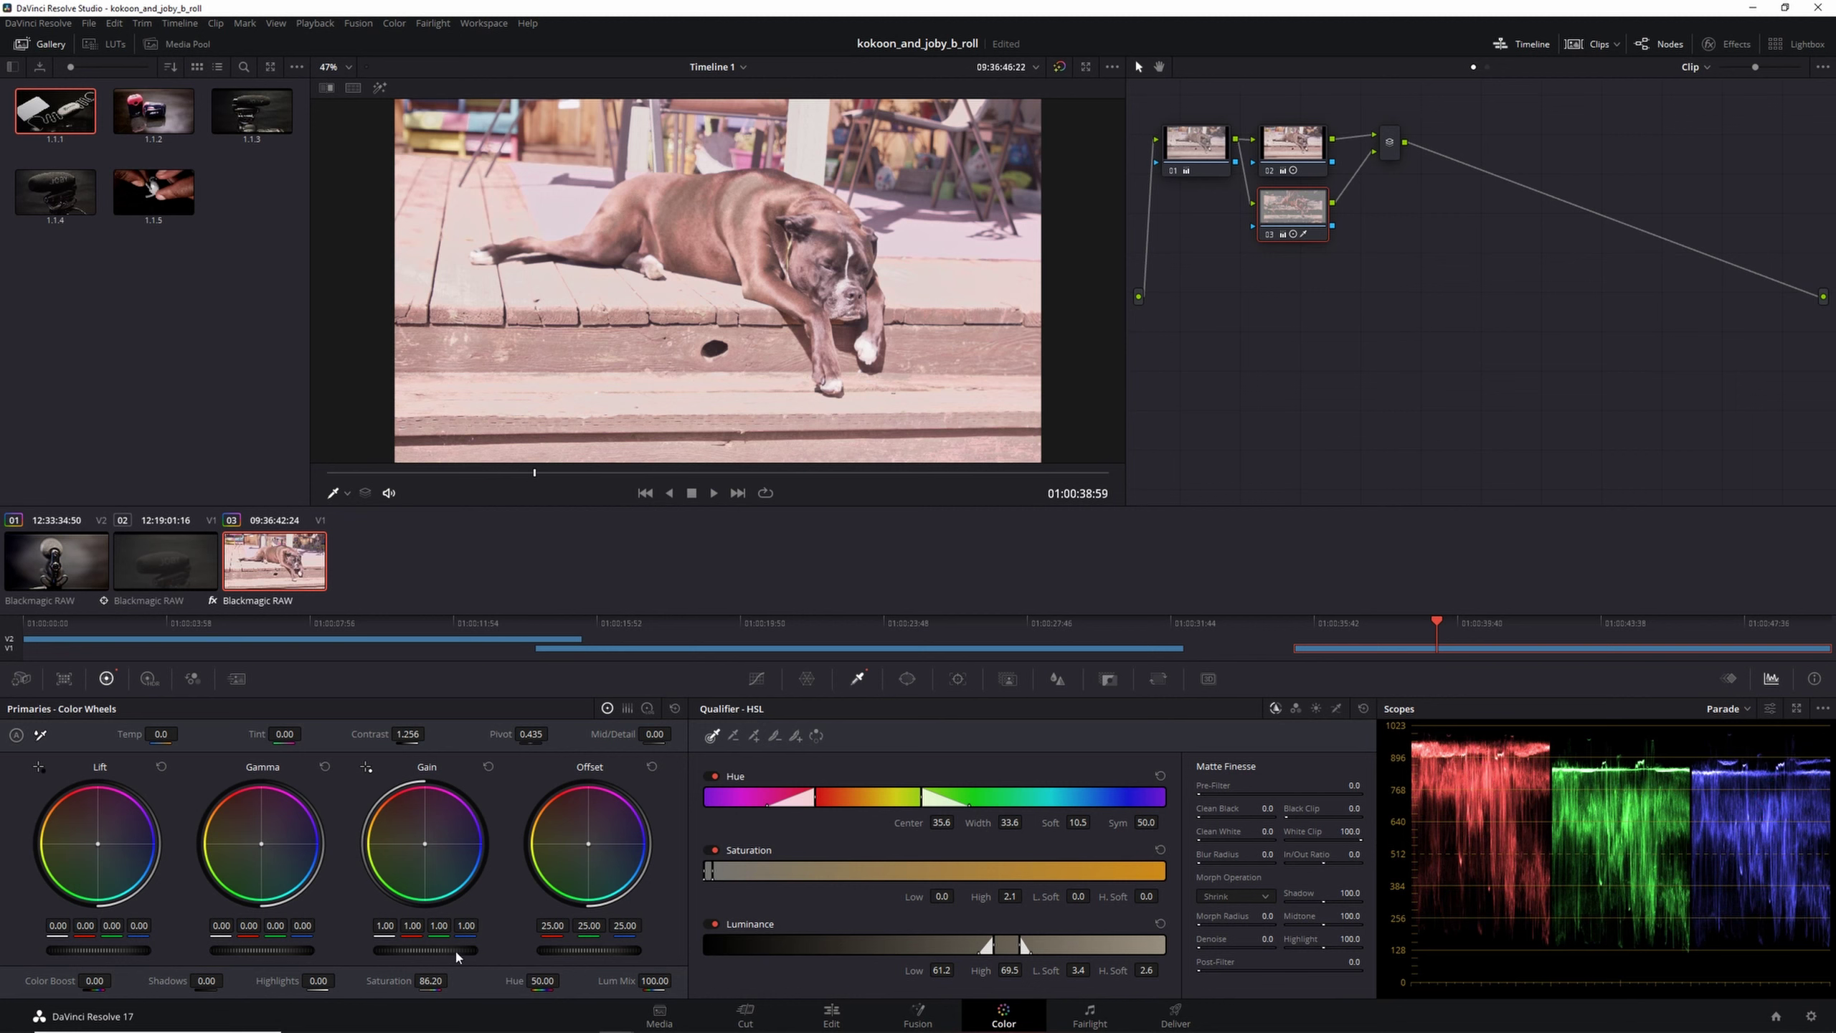
drag(432, 981, 435, 981)
drag(317, 981, 324, 981)
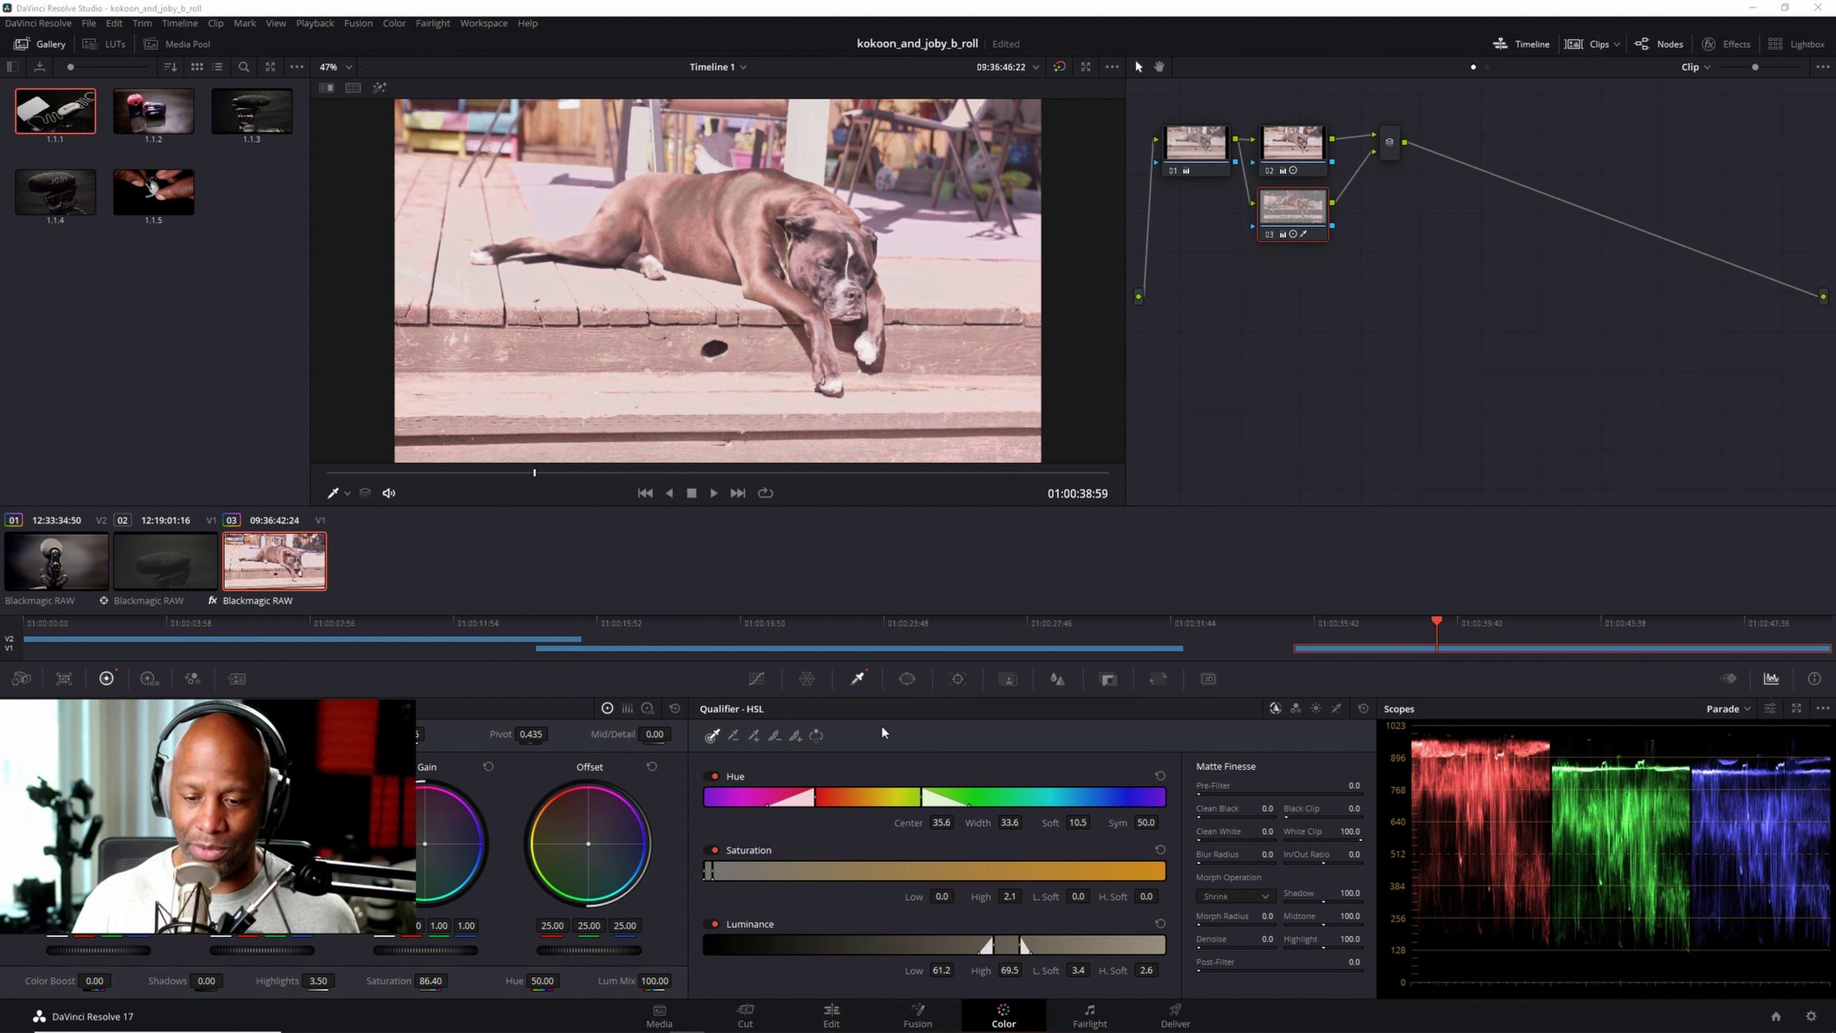
Step: On the Fairlight page, move the playhead to 01:00:34:36 and view the Dynamics settings of the Audio 1 track
click(1103, 1014)
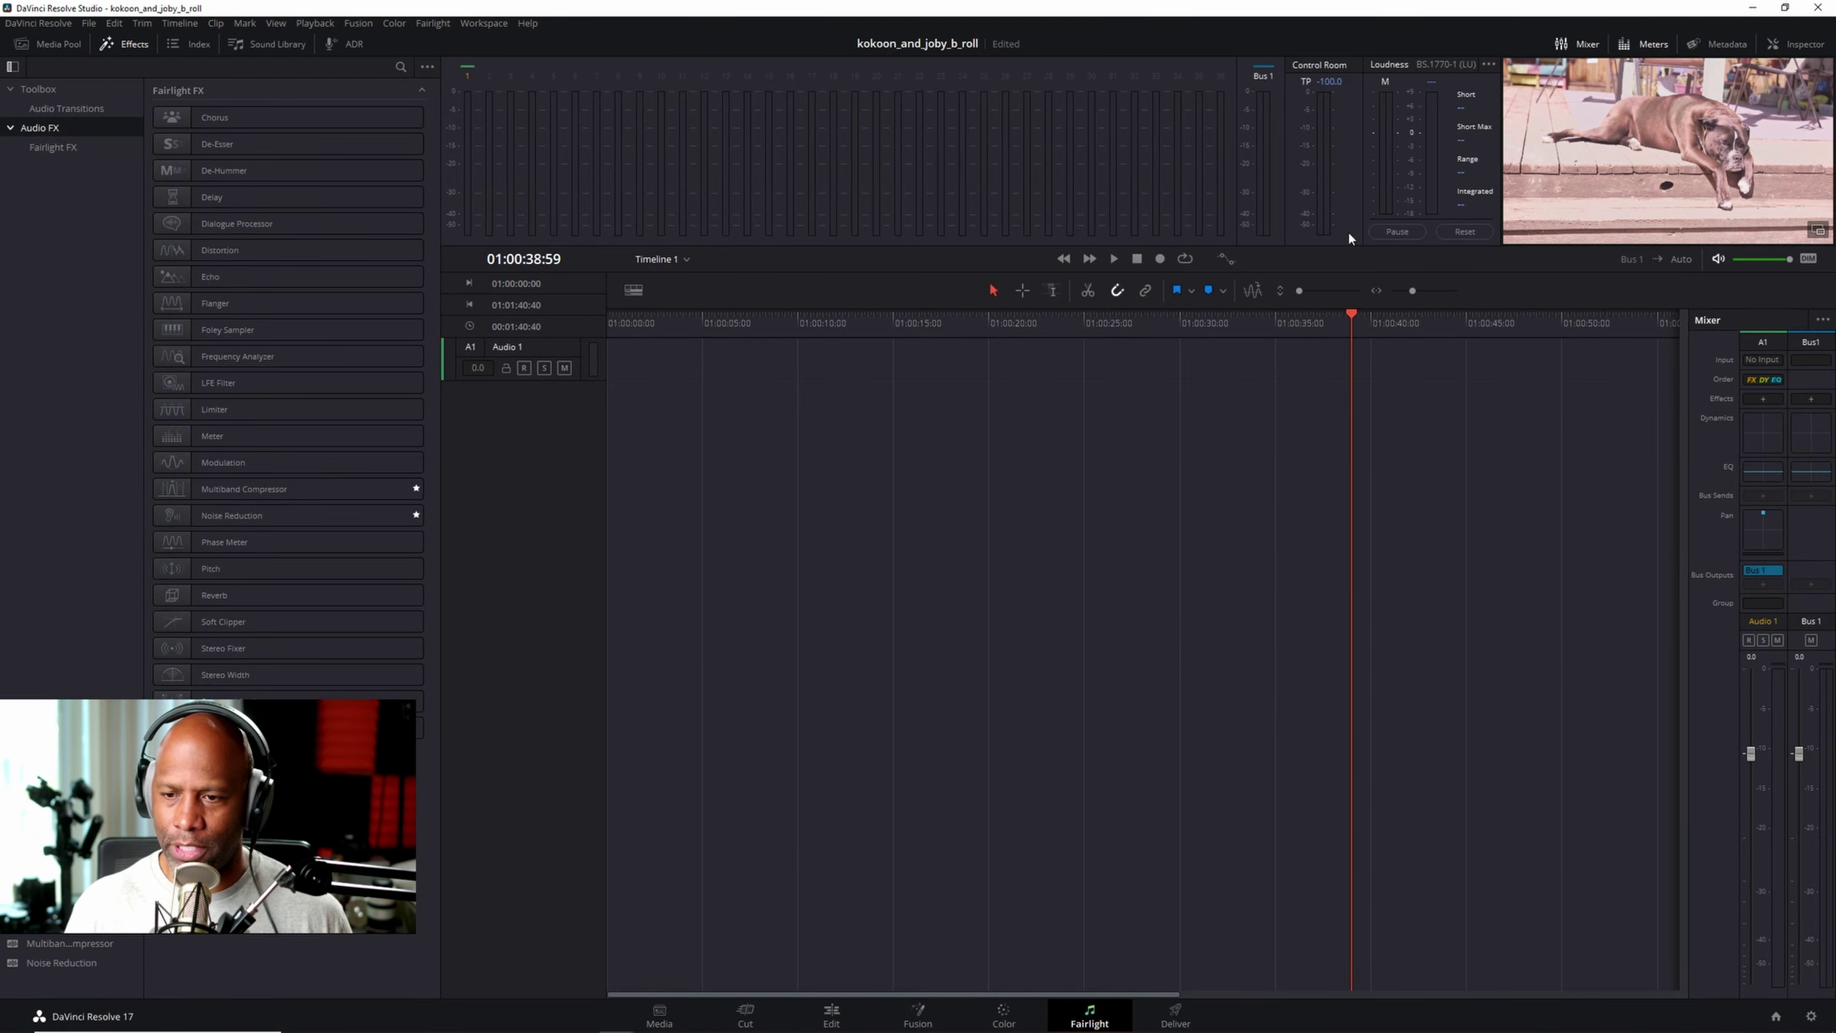
drag(1354, 311, 1269, 326)
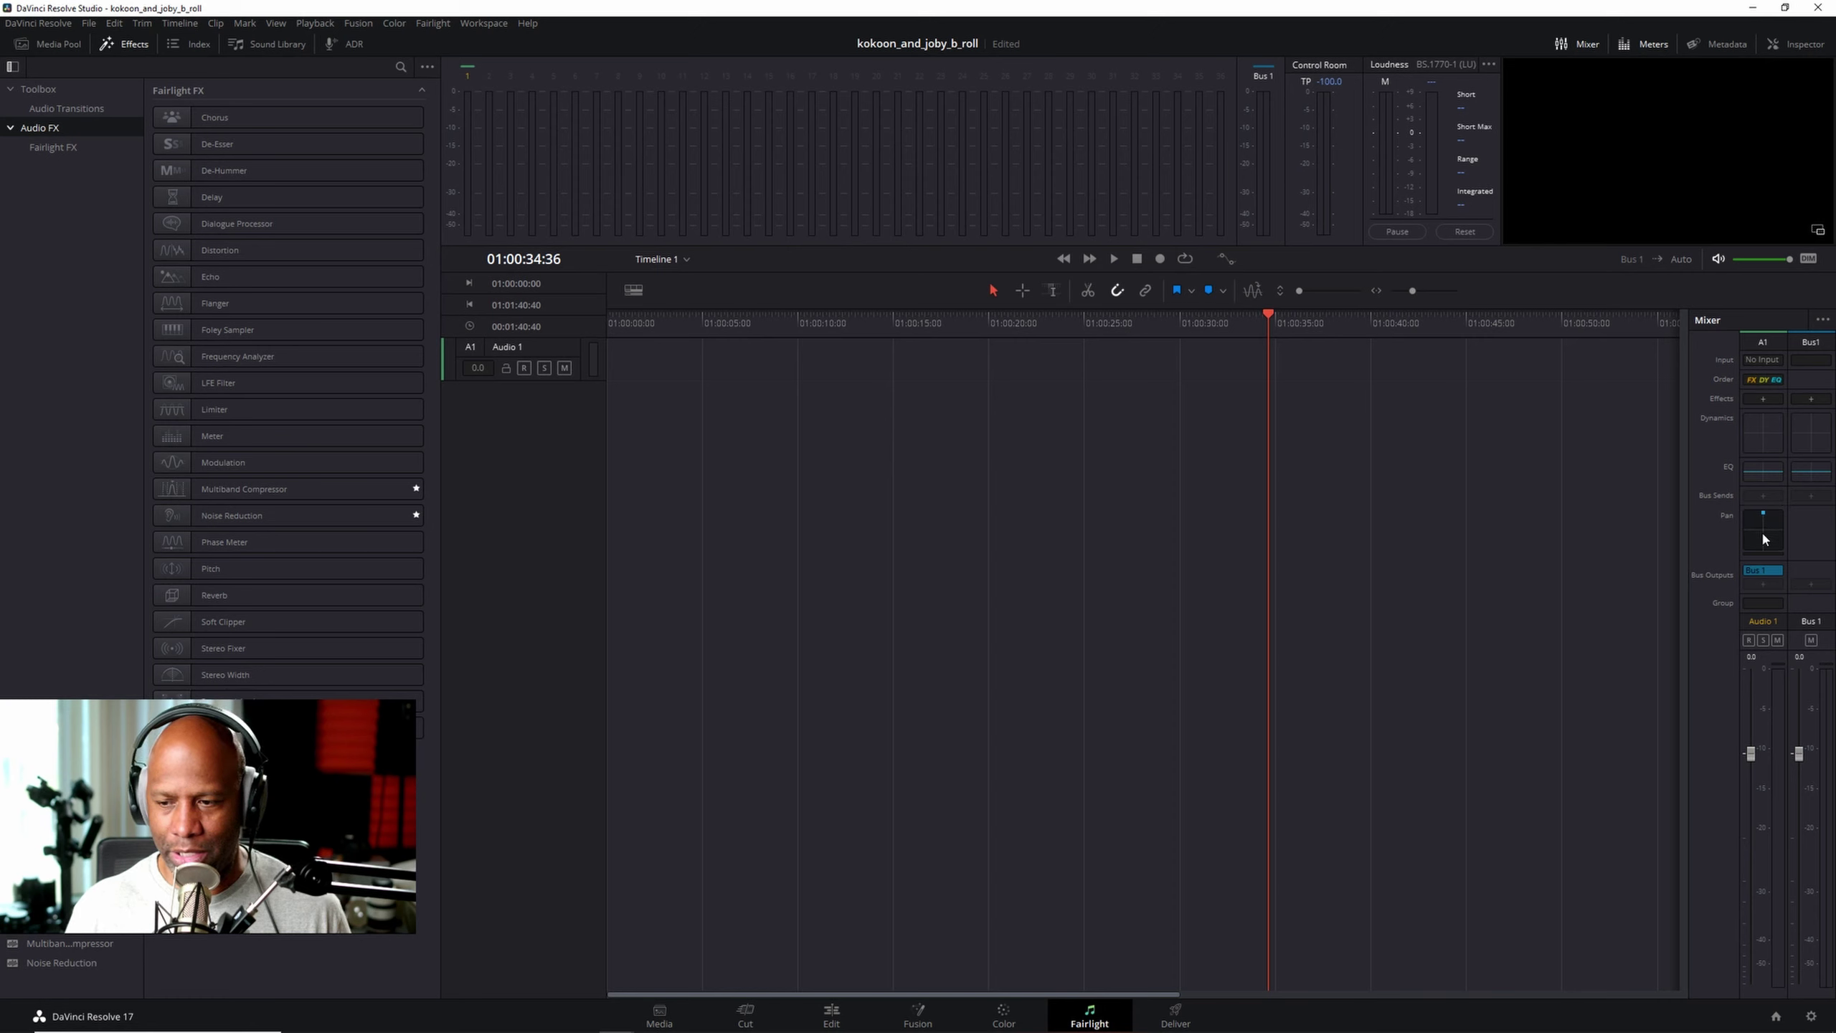
key(ctrl)
key(ctrl)
key(ctrl)
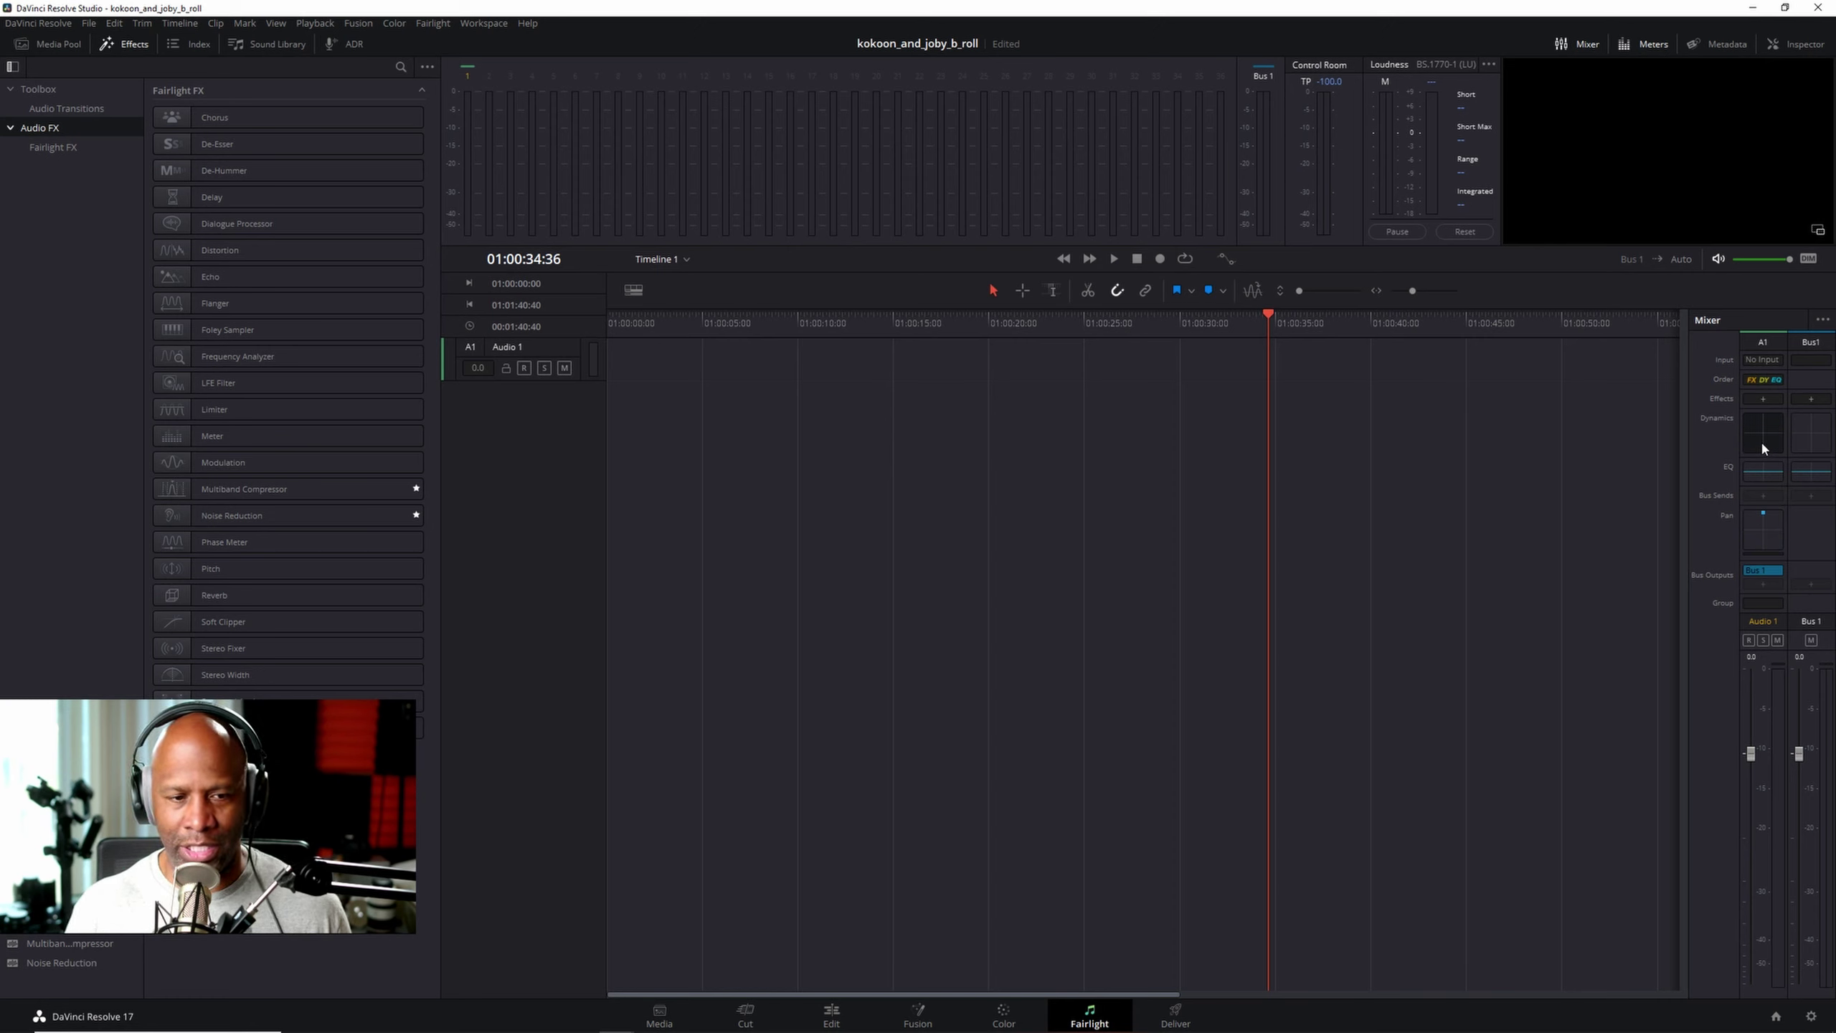
double_click(1764, 422)
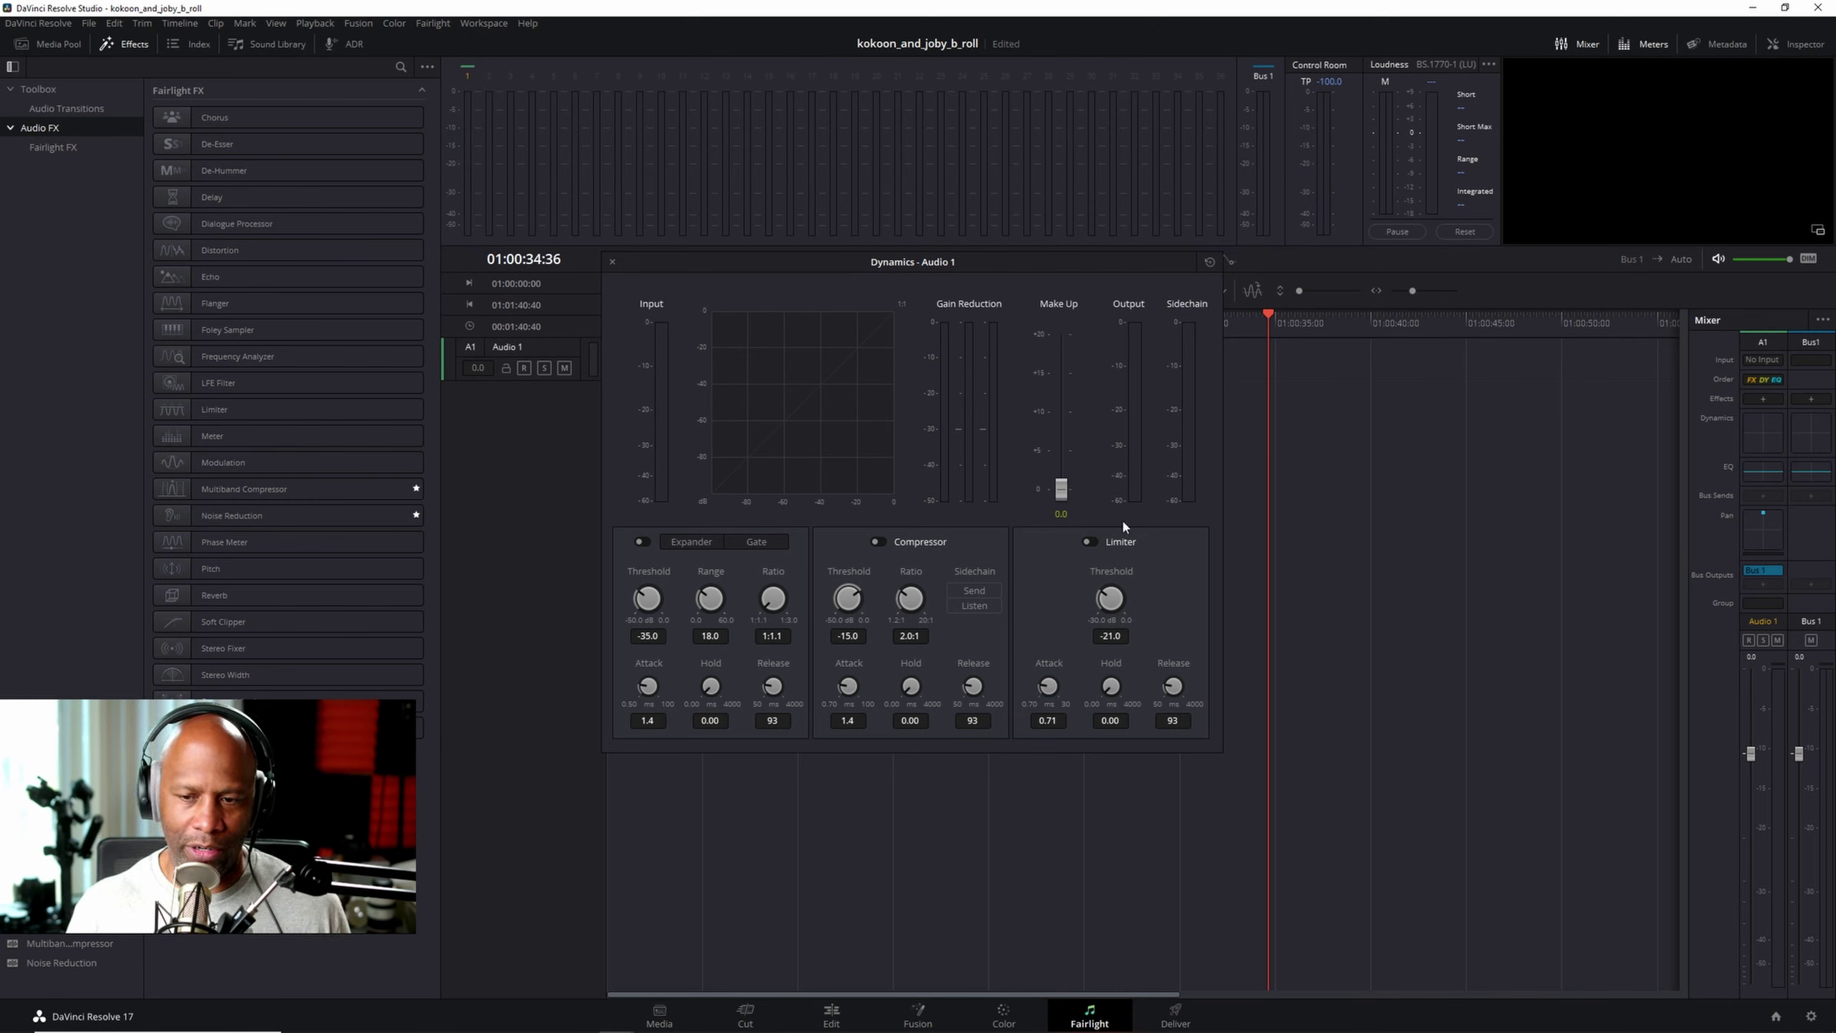
click(611, 262)
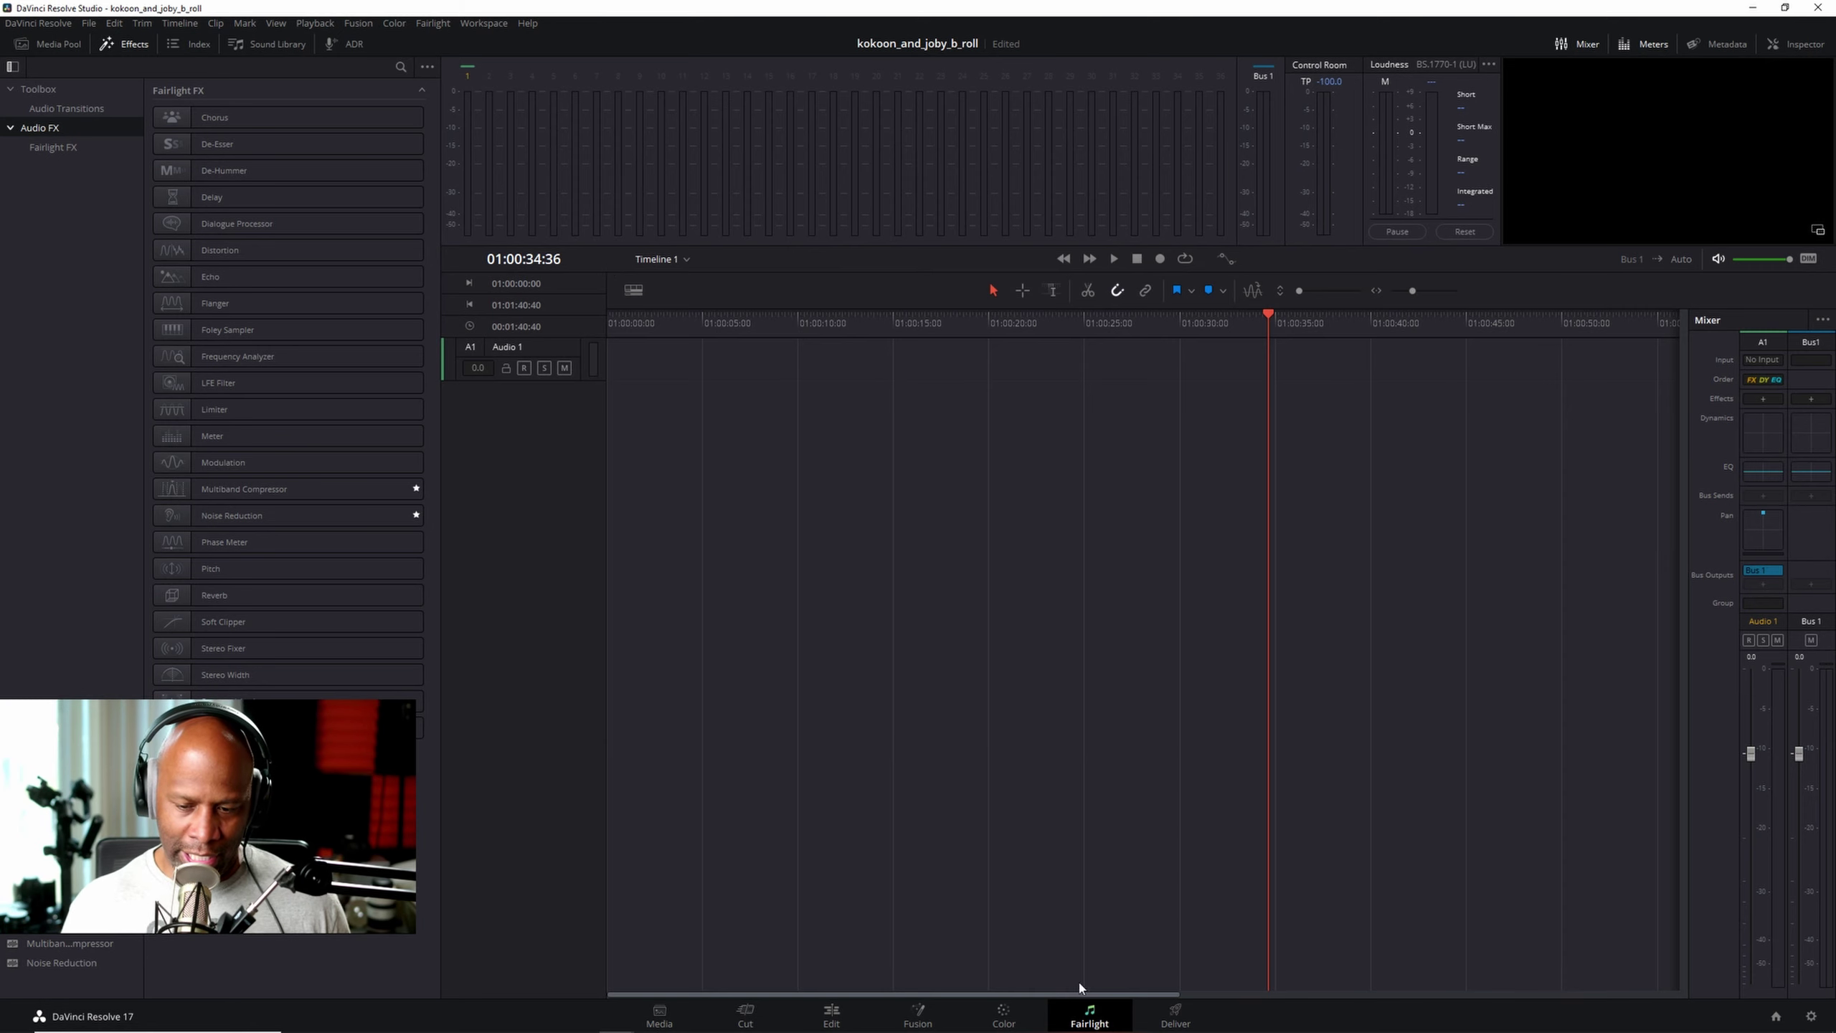
Step: Open the Deliver page and look over the custom export's video render settings
click(1187, 1027)
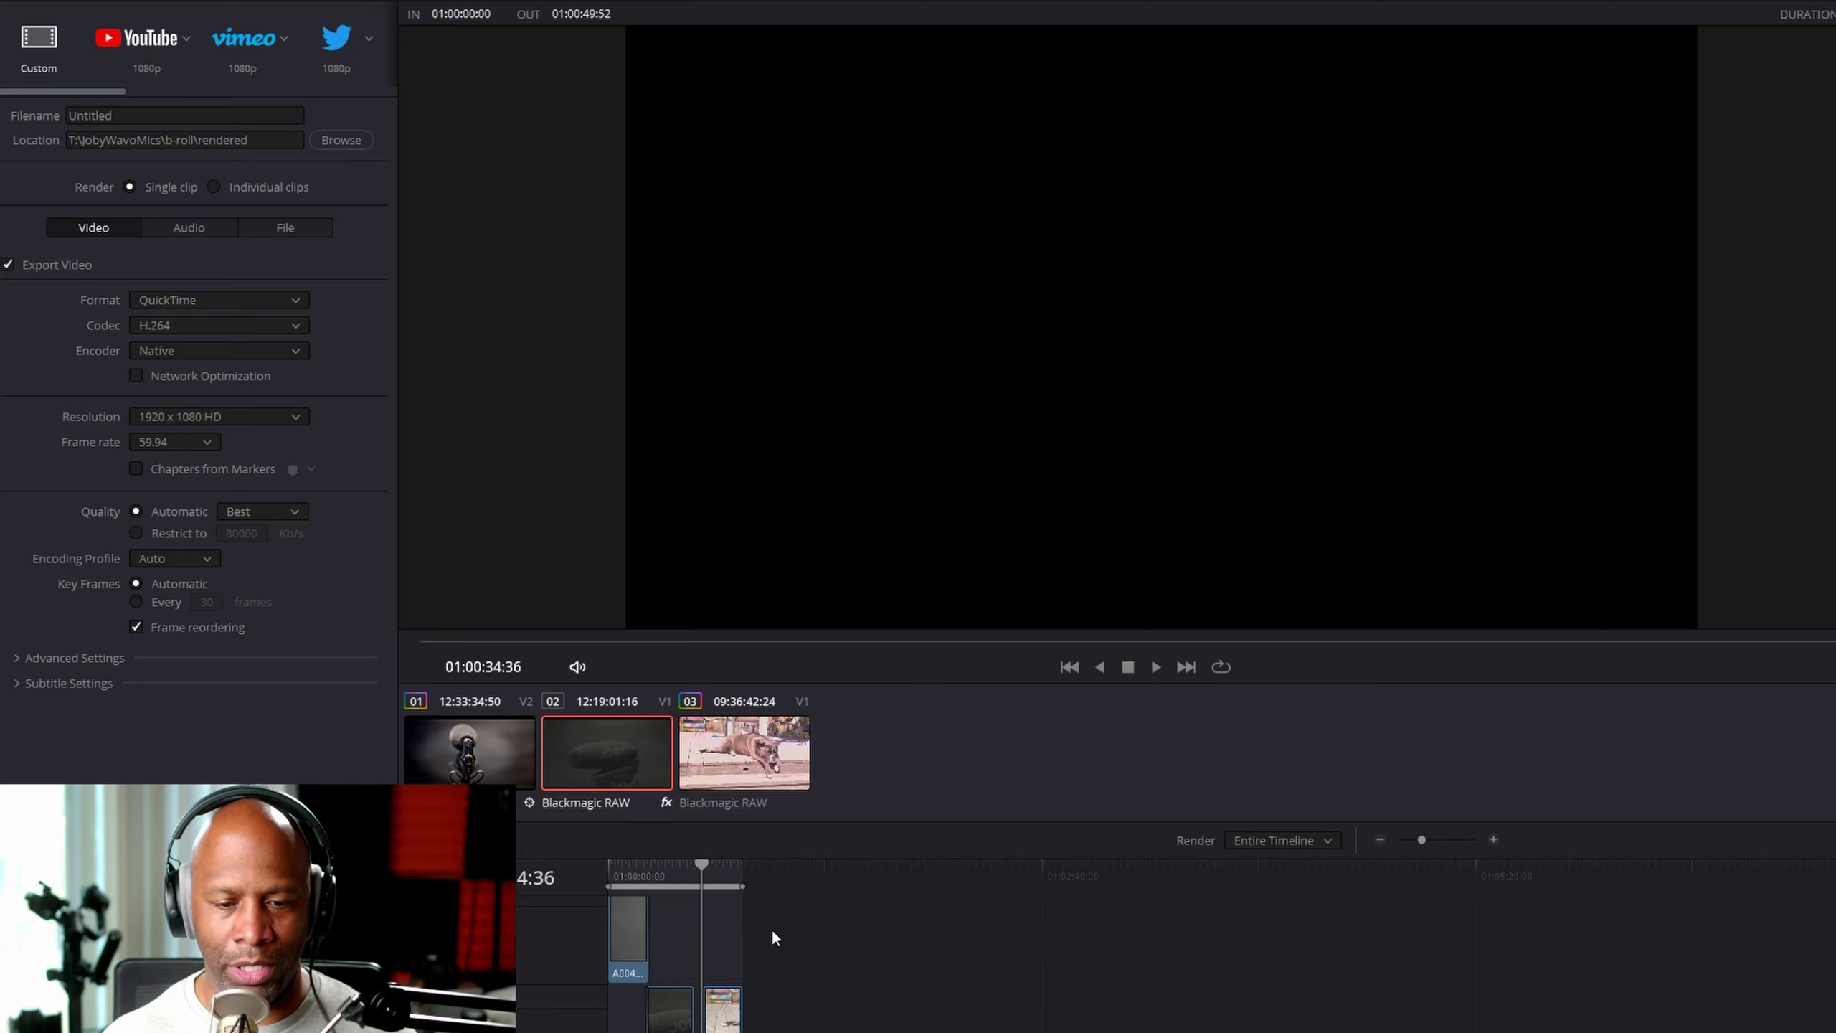
key(ctrl)
key(ctrl)
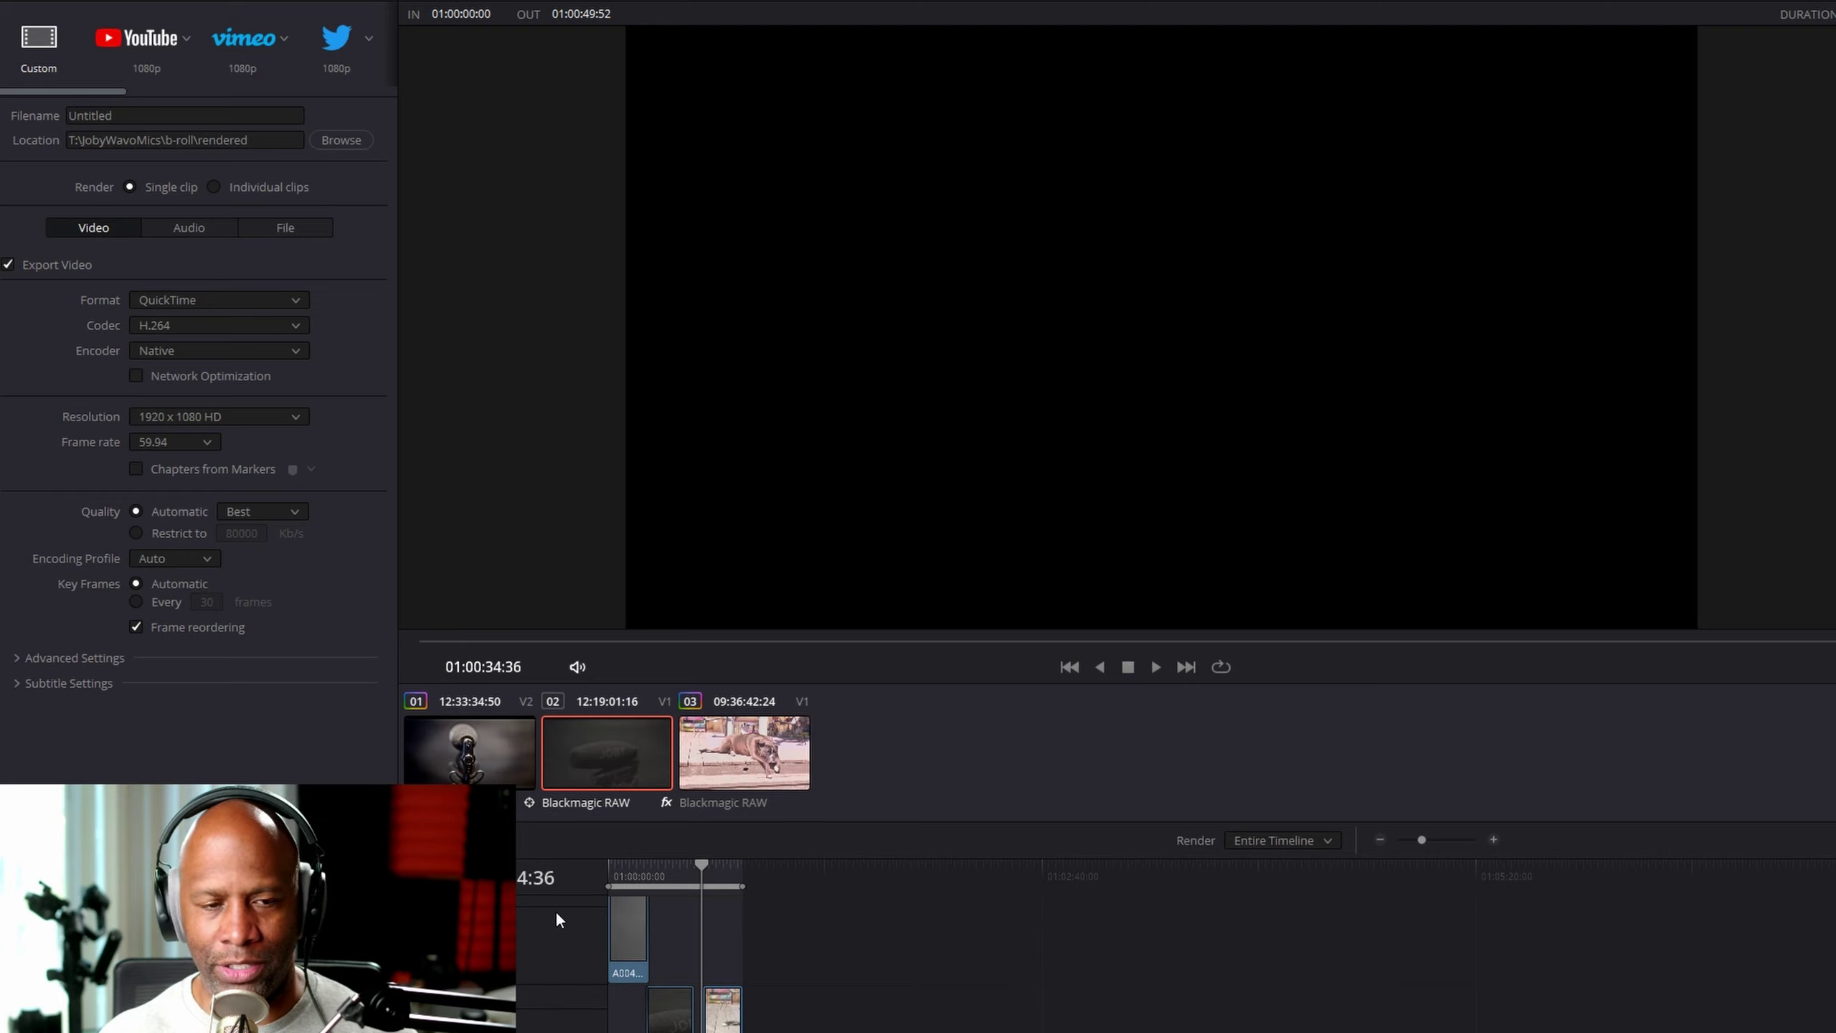